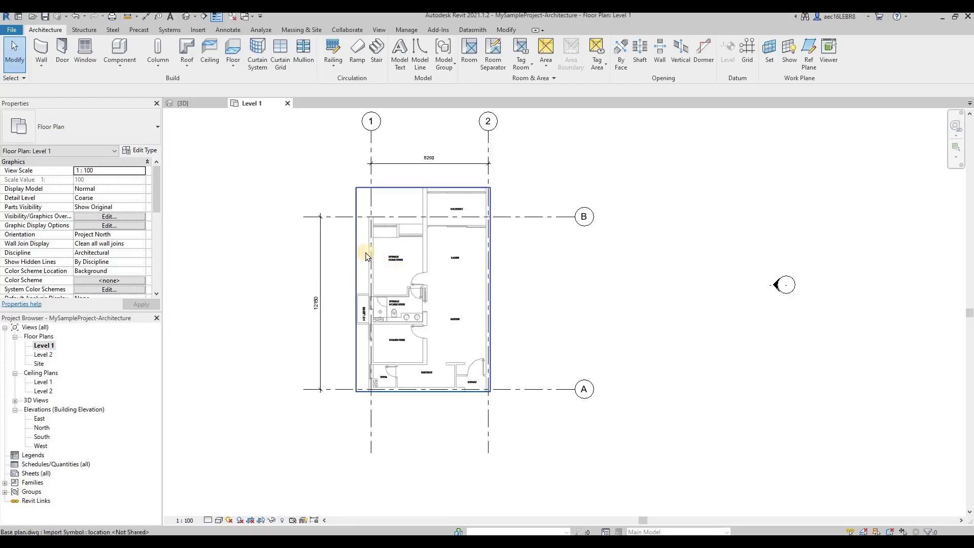
- Start the Wall tool and look through the available wall types
scroll(326, 207, up, 1)
middle_drag(374, 239, 405, 318)
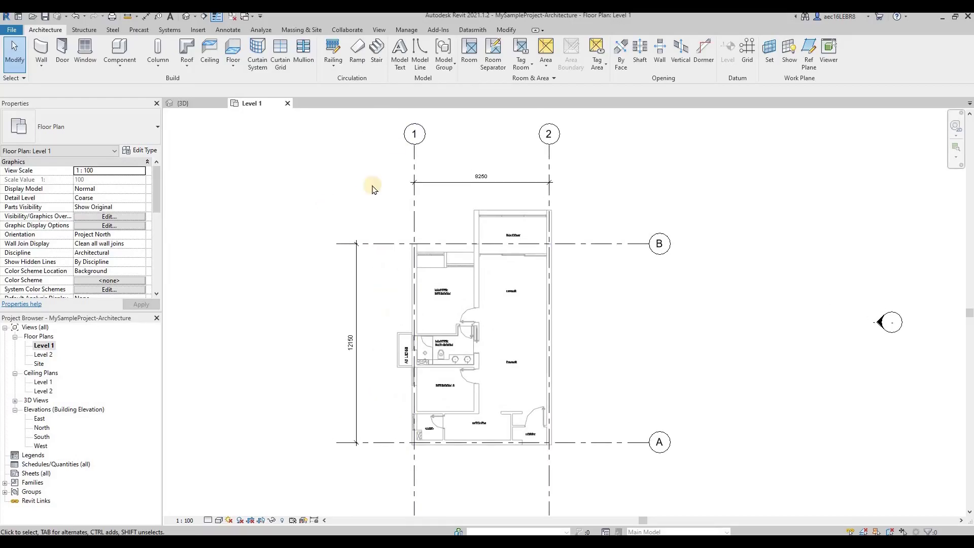
scroll(388, 198, up, 1)
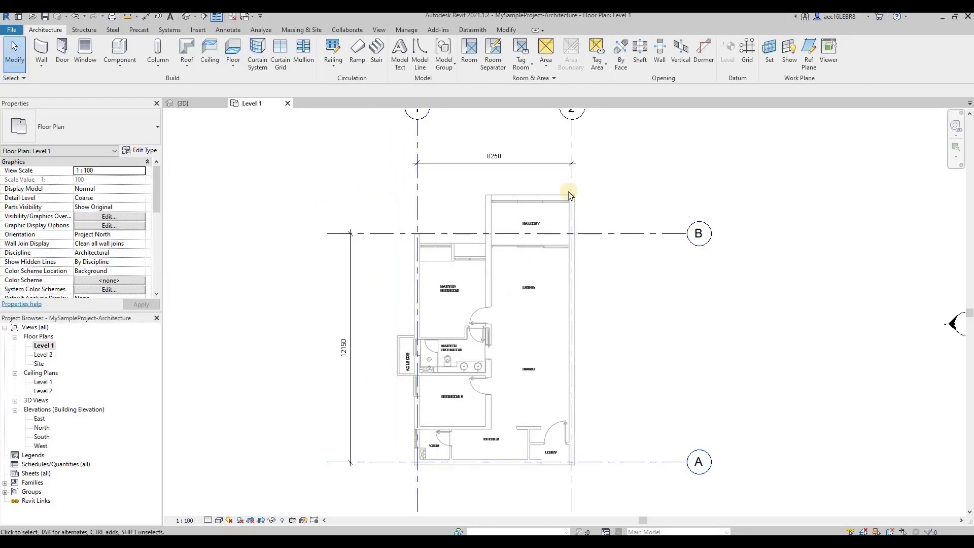
middle_drag(442, 352, 444, 321)
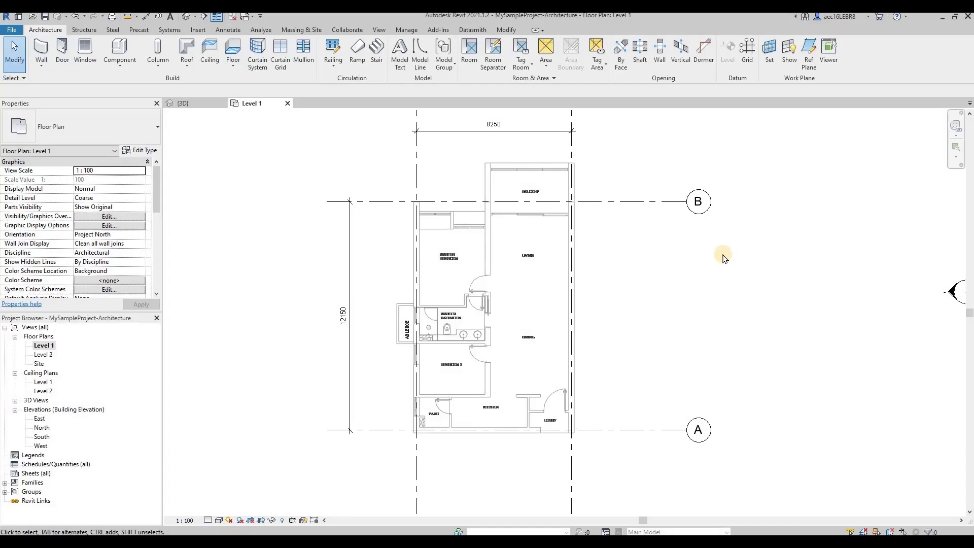
click(42, 49)
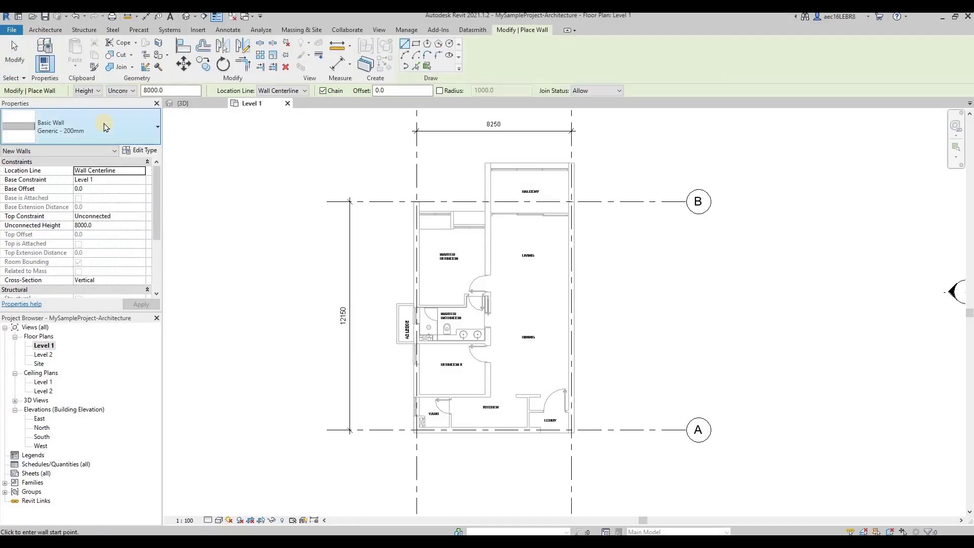
click(105, 125)
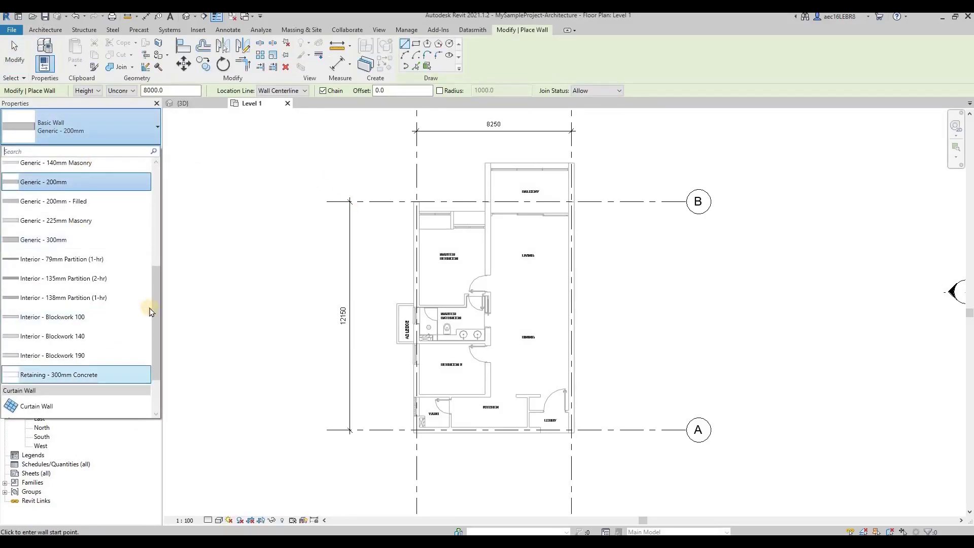
scroll(154, 218, up, 4)
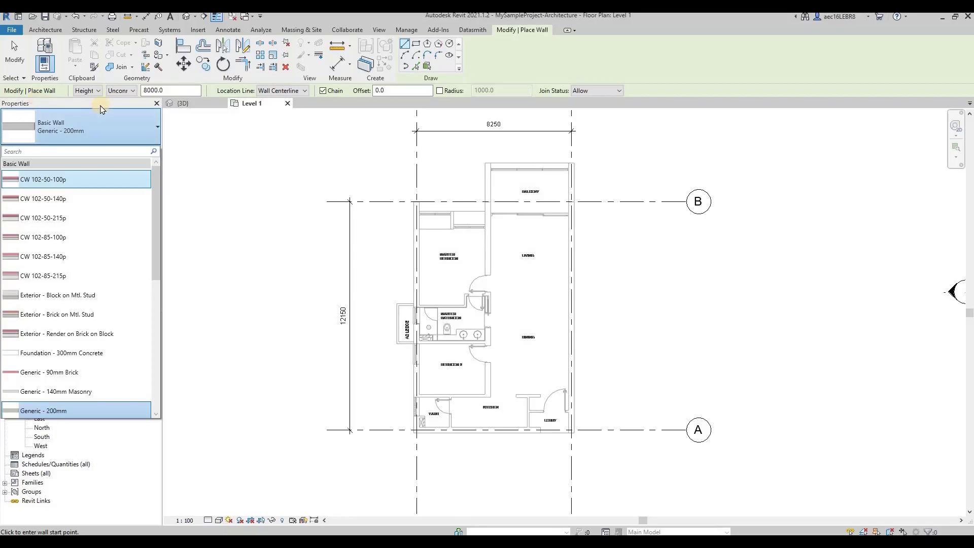
click(108, 117)
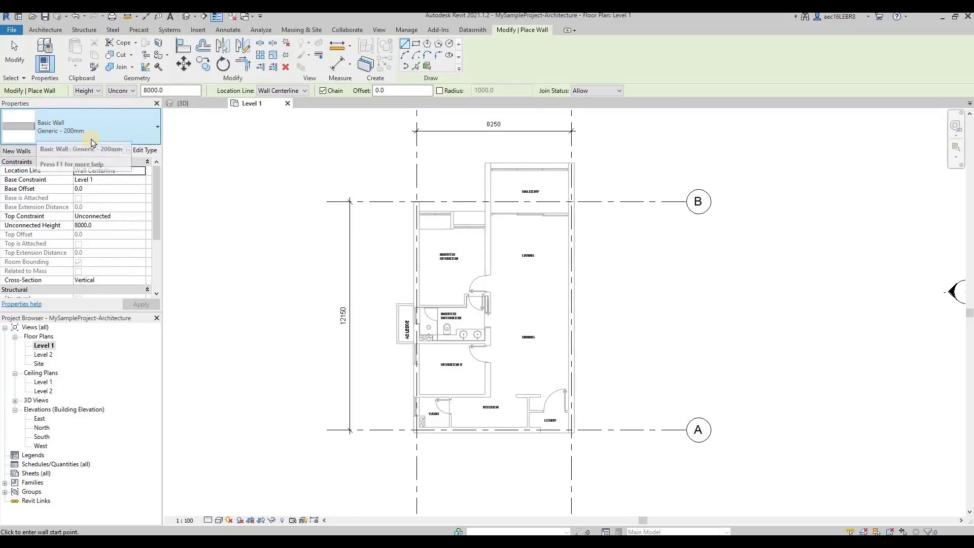
- Place an aligned dimension across the thickness of the master bedroom's outer wall along grid 1
scroll(430, 218, up, 2)
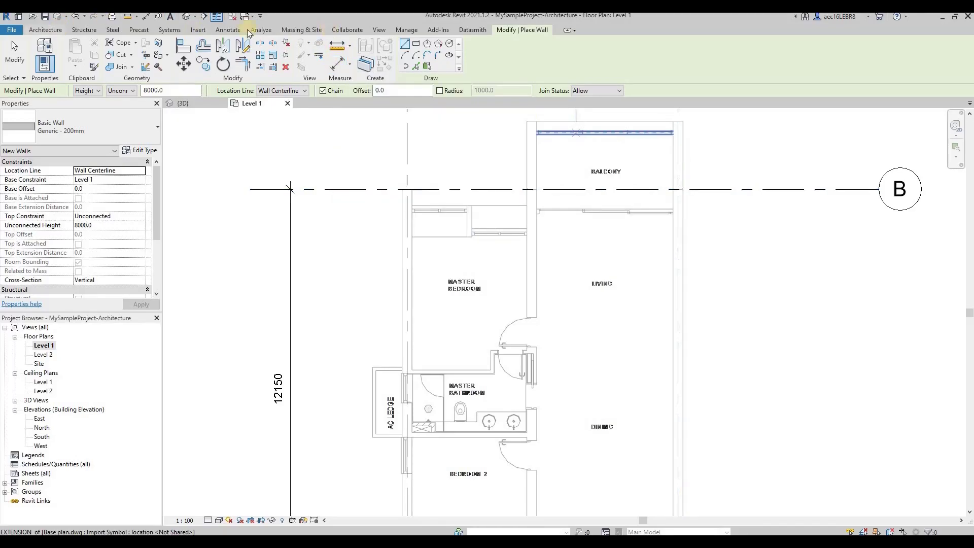
click(229, 30)
click(41, 53)
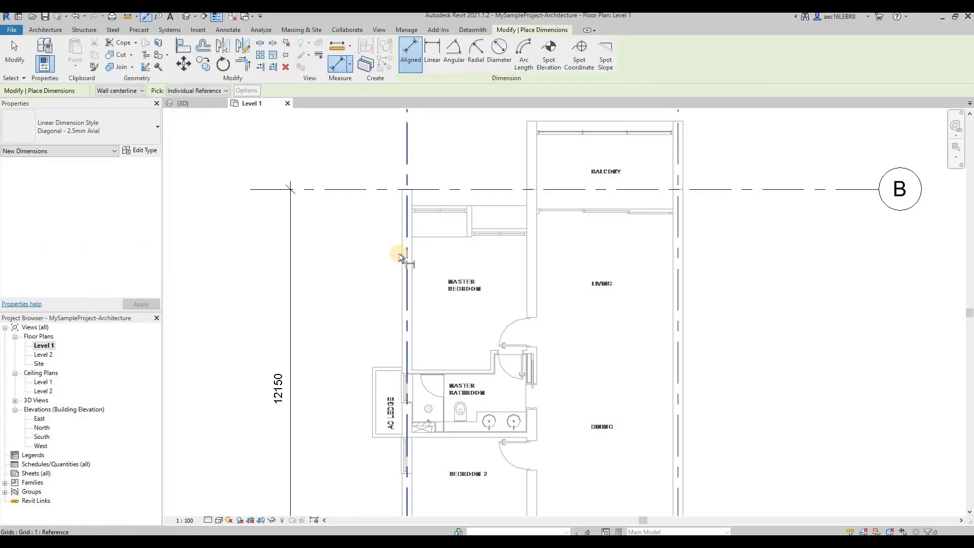
click(418, 261)
click(415, 259)
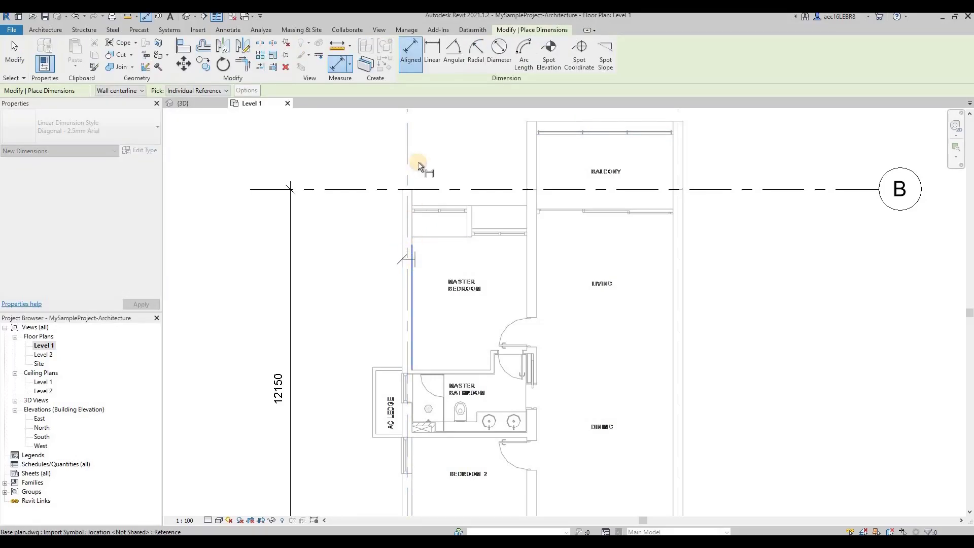
scroll(373, 163, down, 3)
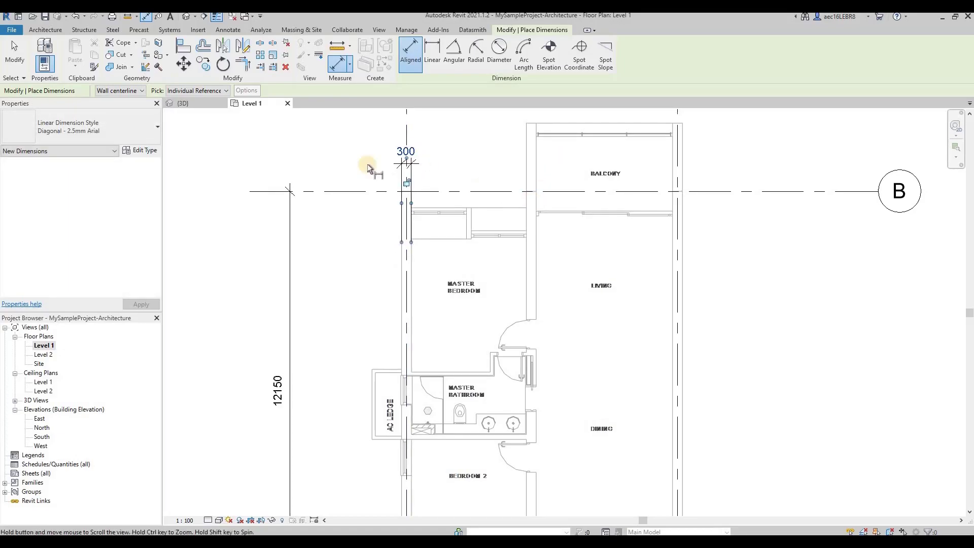
- Dimension the thickness of the short partition between the two recesses above the master bedroom
scroll(414, 237, up, 4)
click(455, 248)
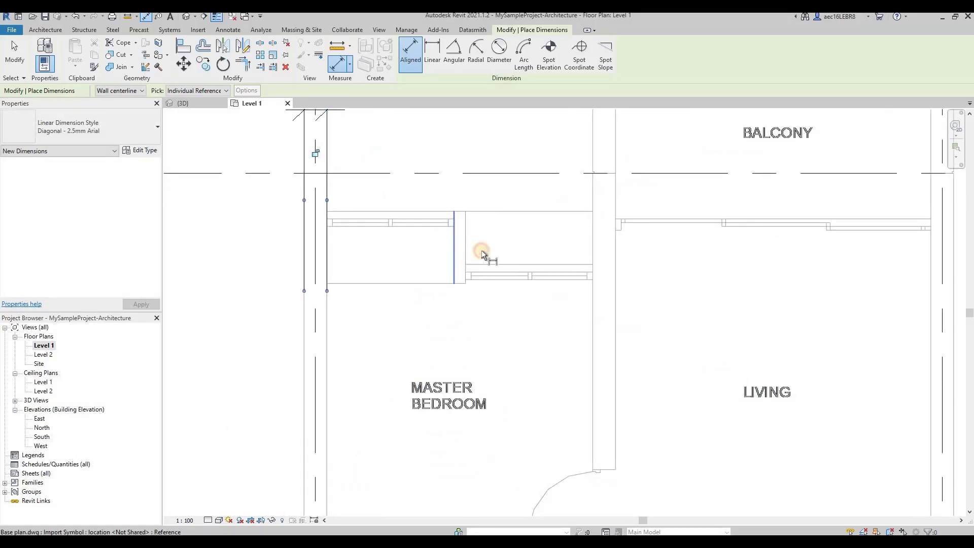
click(466, 249)
click(455, 188)
scroll(472, 203, down, 3)
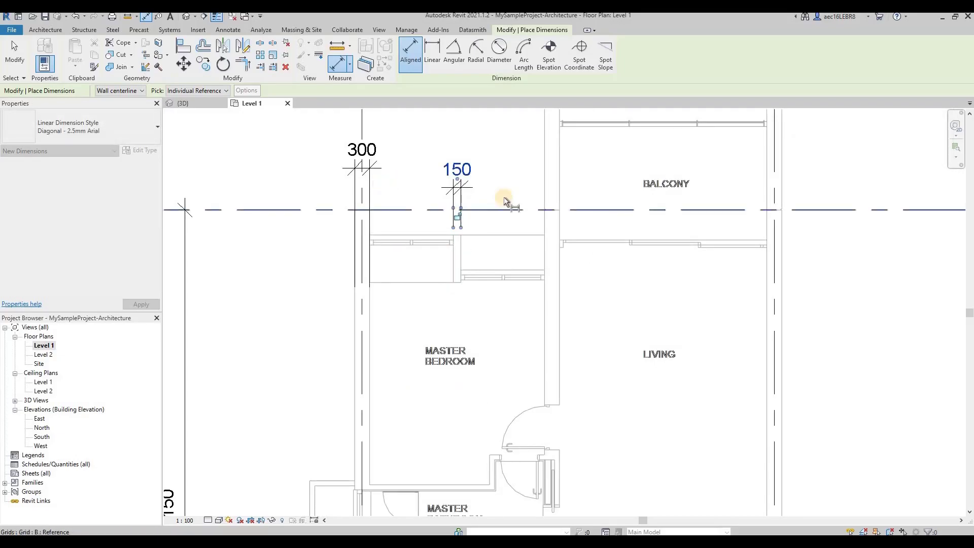
- Dimension the thickness of the wall between the master bedroom and the master bathroom
scroll(502, 228, down, 2)
middle_drag(551, 276, 467, 254)
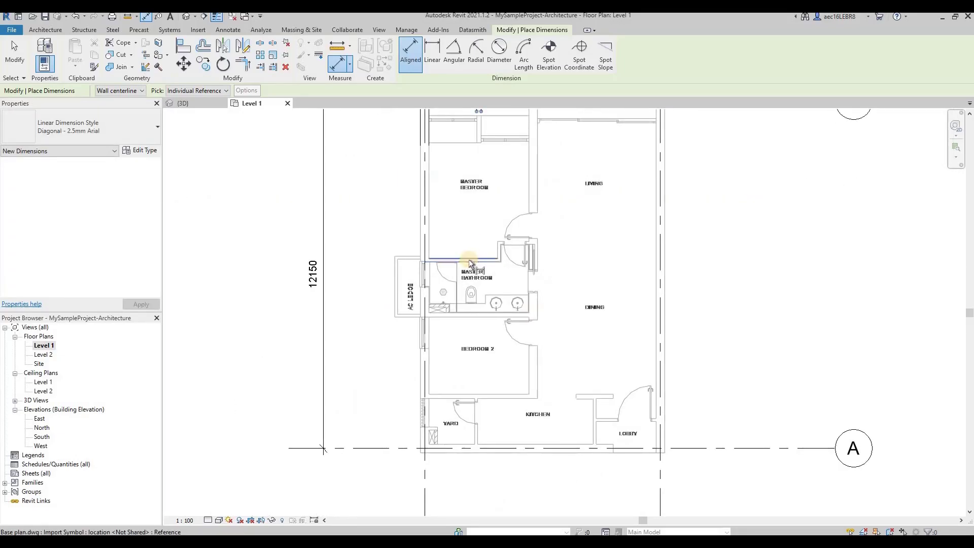
scroll(476, 258, up, 4)
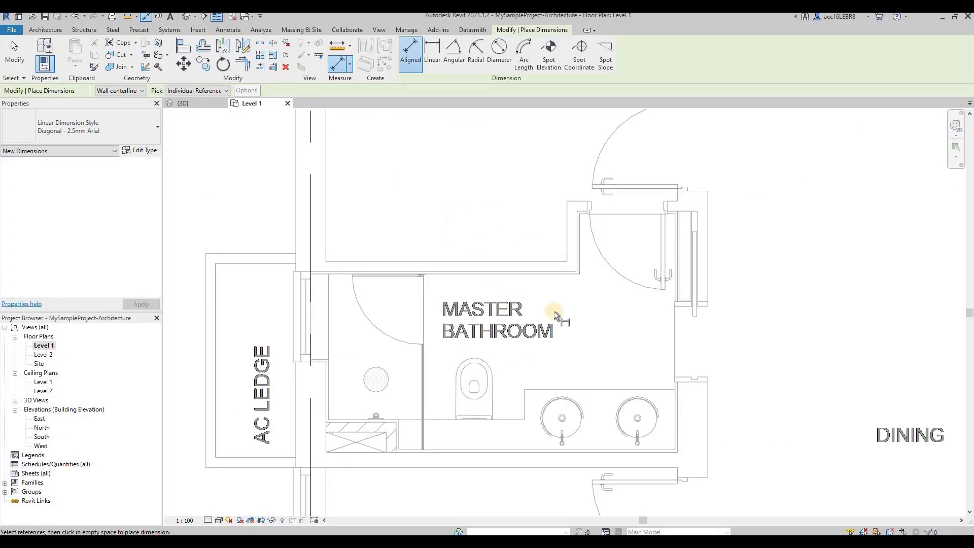
click(540, 272)
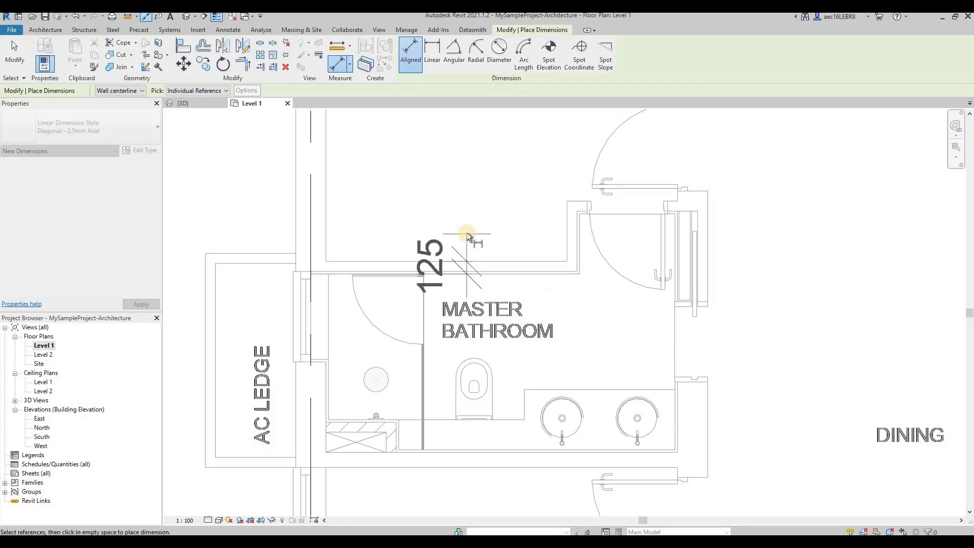
key(Escape)
scroll(508, 271, up, 2)
click(508, 269)
click(506, 254)
click(449, 181)
scroll(441, 203, down, 4)
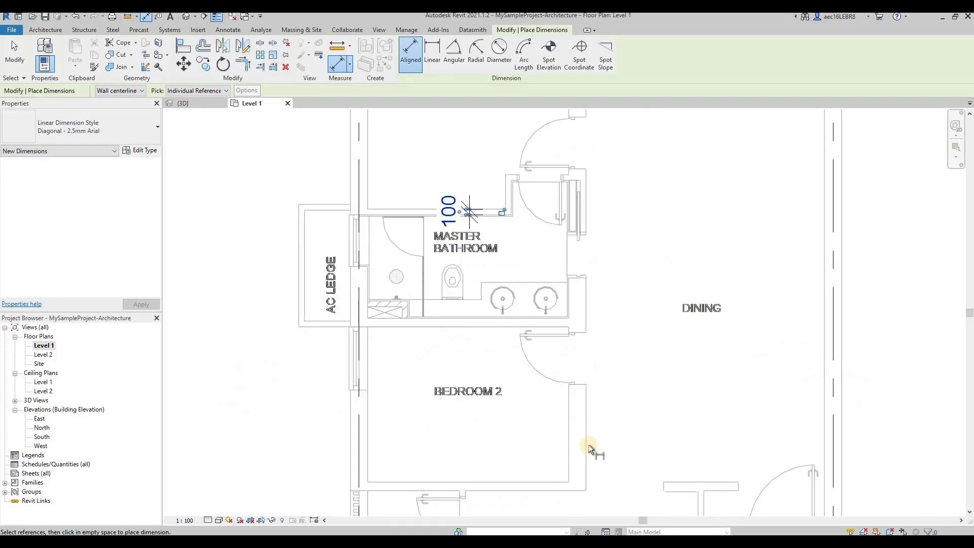
- Dimension the thickness of the wall between Bedroom 2 and the kitchen
middle_drag(502, 413, 499, 271)
middle_drag(531, 137, 558, 196)
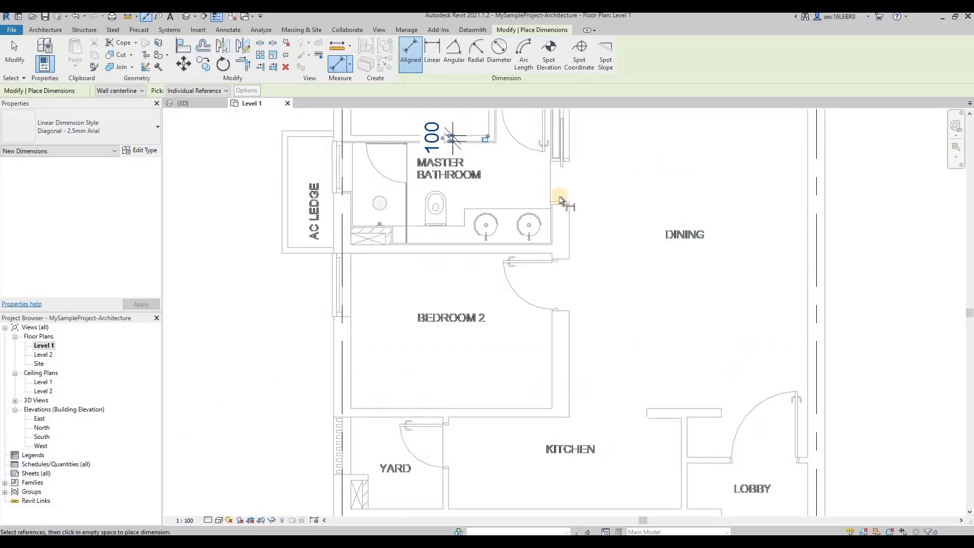
scroll(559, 213, up, 3)
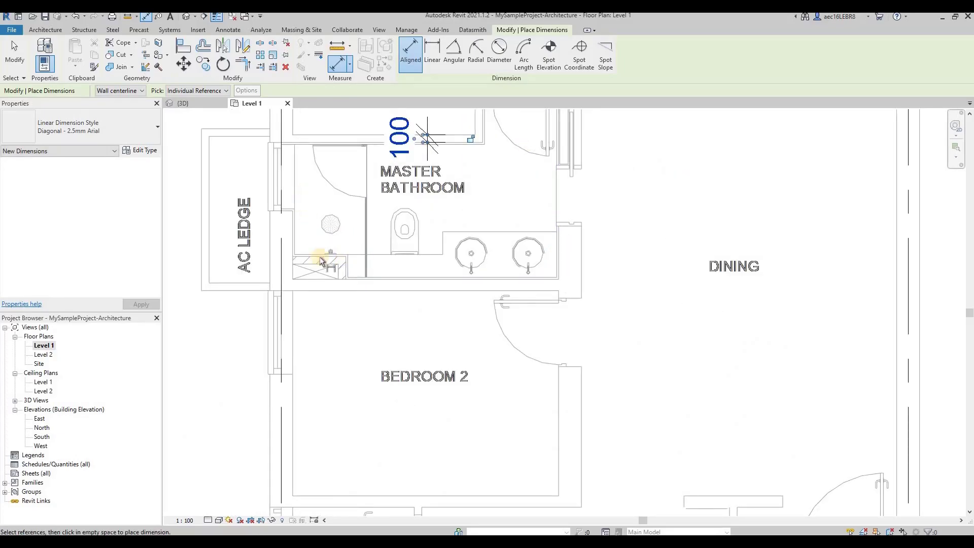
scroll(333, 268, down, 3)
scroll(322, 254, up, 3)
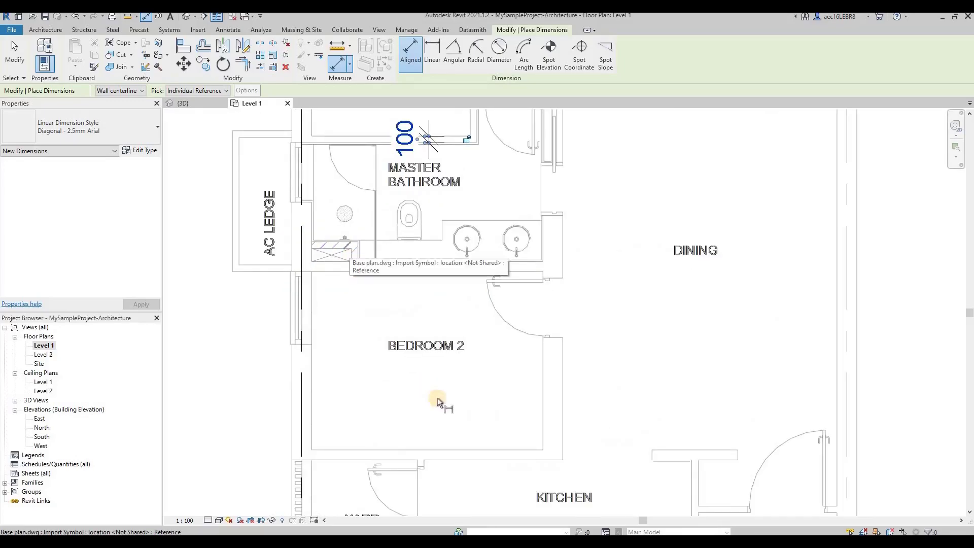
middle_drag(507, 440, 506, 415)
click(504, 426)
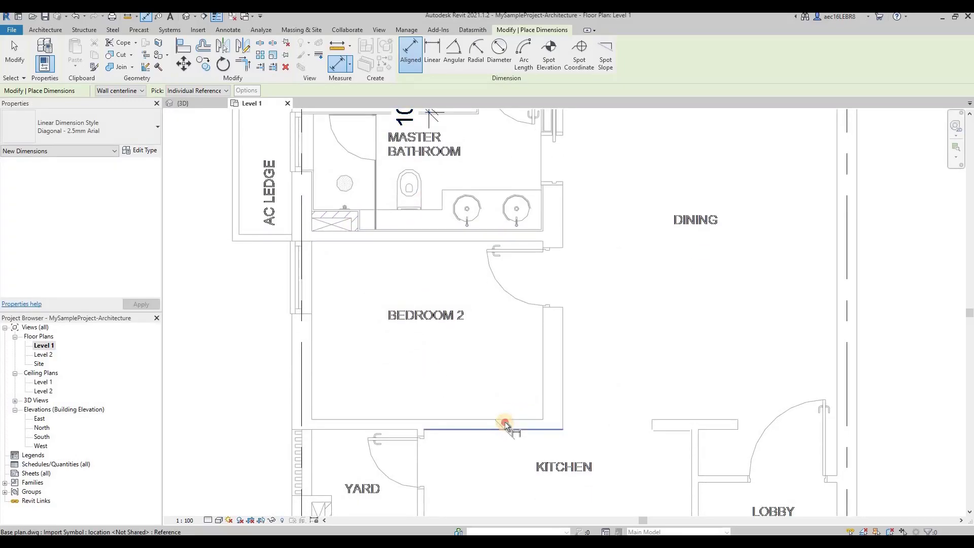
click(504, 422)
scroll(473, 363, down, 3)
click(474, 364)
scroll(457, 375, down, 2)
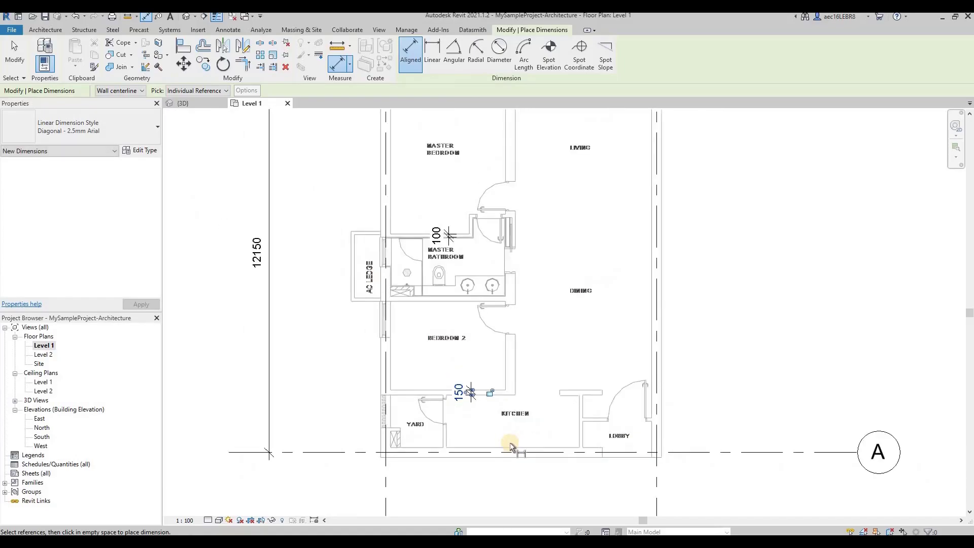
- Dimension the thickness of the kitchen's outer wall along grid A
click(514, 459)
click(514, 448)
click(497, 474)
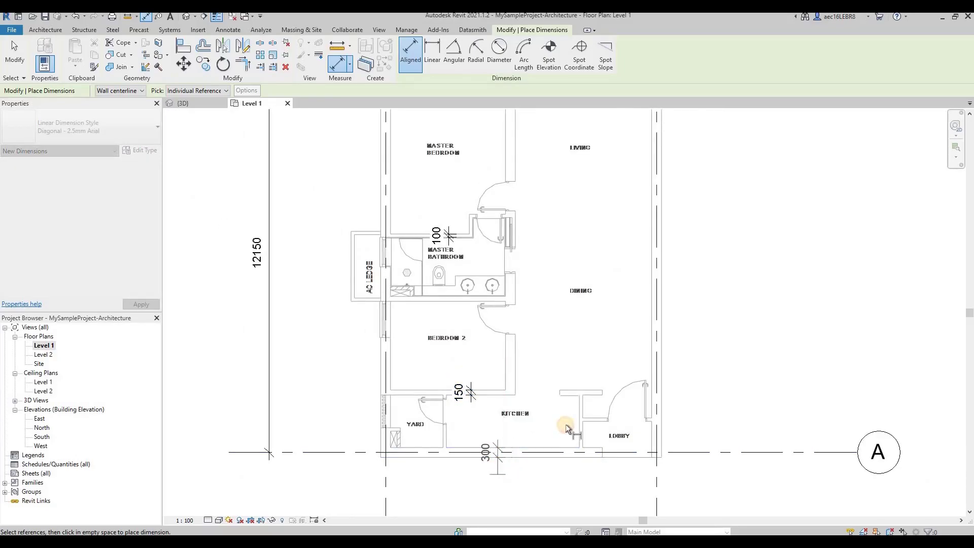
- Dimension the thickness of the partition between the kitchen and the lobby, and finish dimensioning
scroll(585, 389, up, 3)
click(589, 391)
click(599, 394)
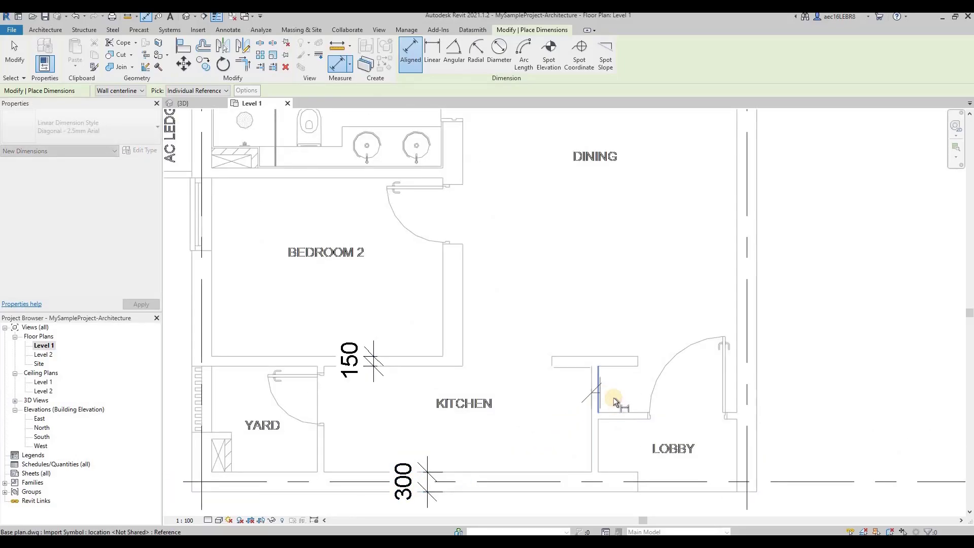
click(589, 311)
scroll(501, 411, down, 4)
middle_drag(401, 144, 440, 166)
click(440, 166)
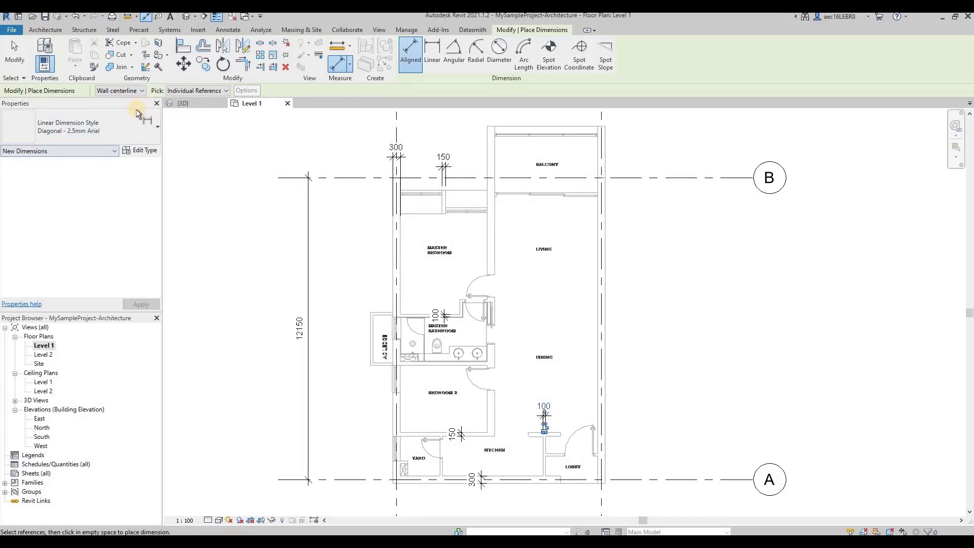
key(Escape)
key(Escape)
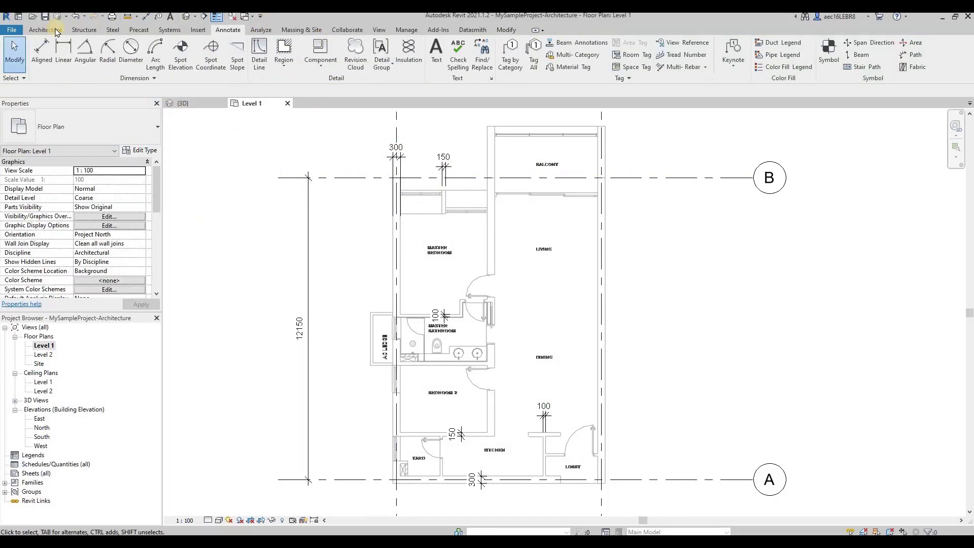
- Start the Wall tool and duplicate the Generic - 200mm wall type as "Concrete White Wall -300mm"
click(51, 31)
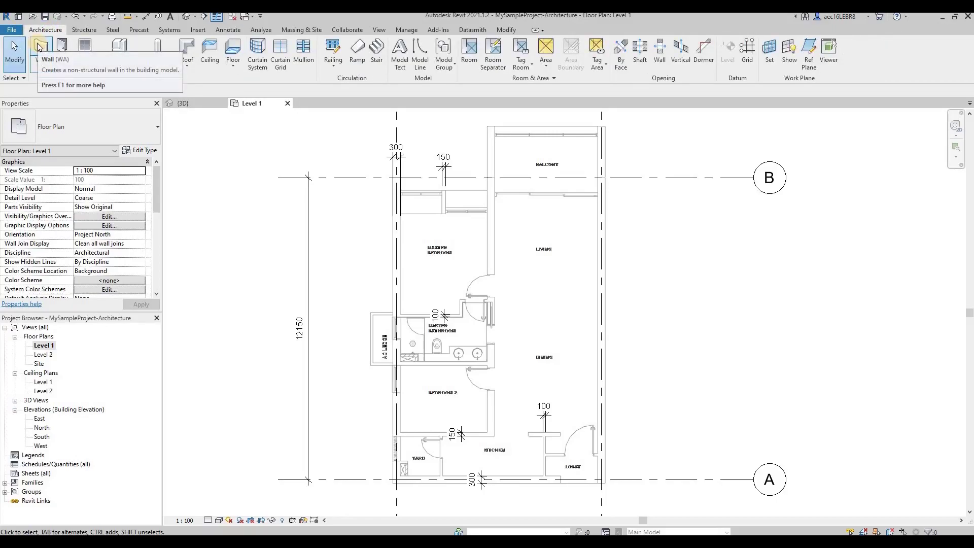
click(39, 47)
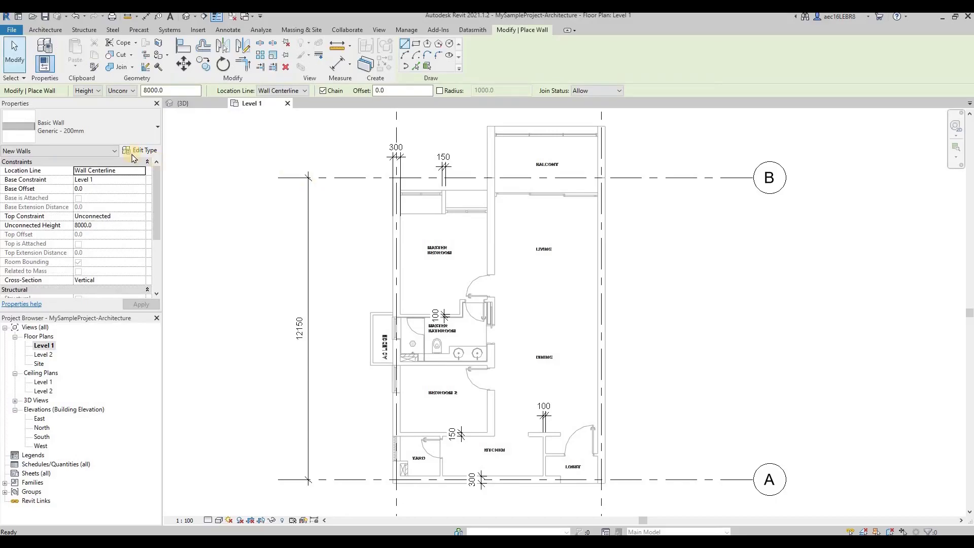
click(107, 127)
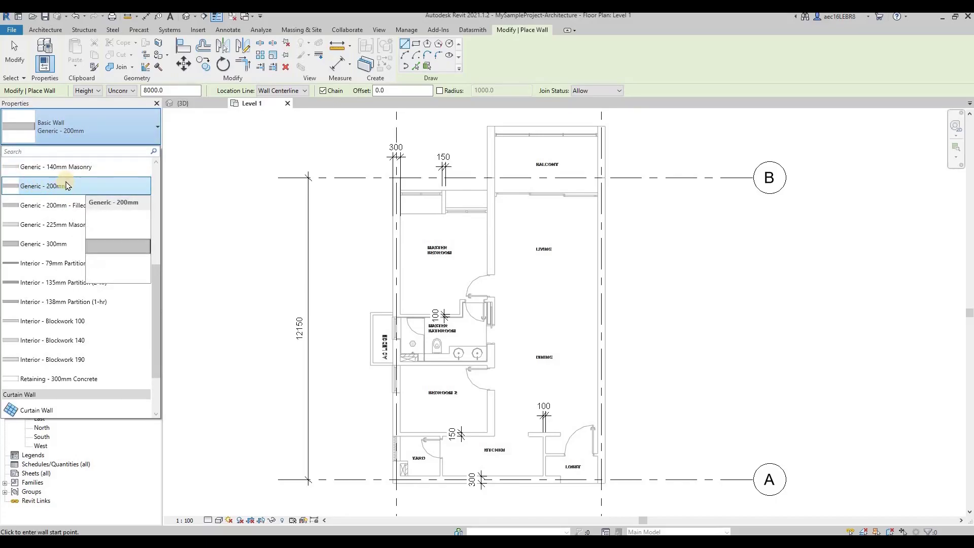
click(97, 131)
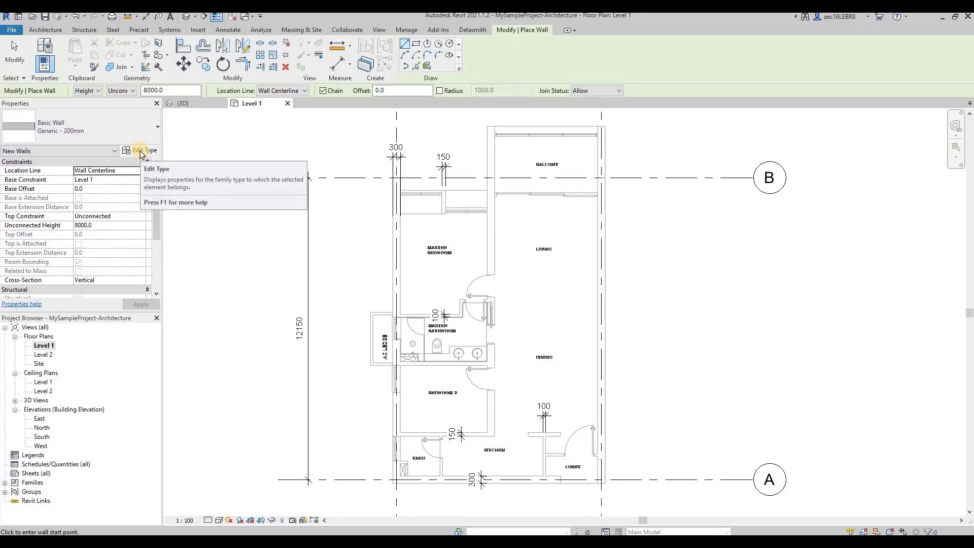
click(142, 152)
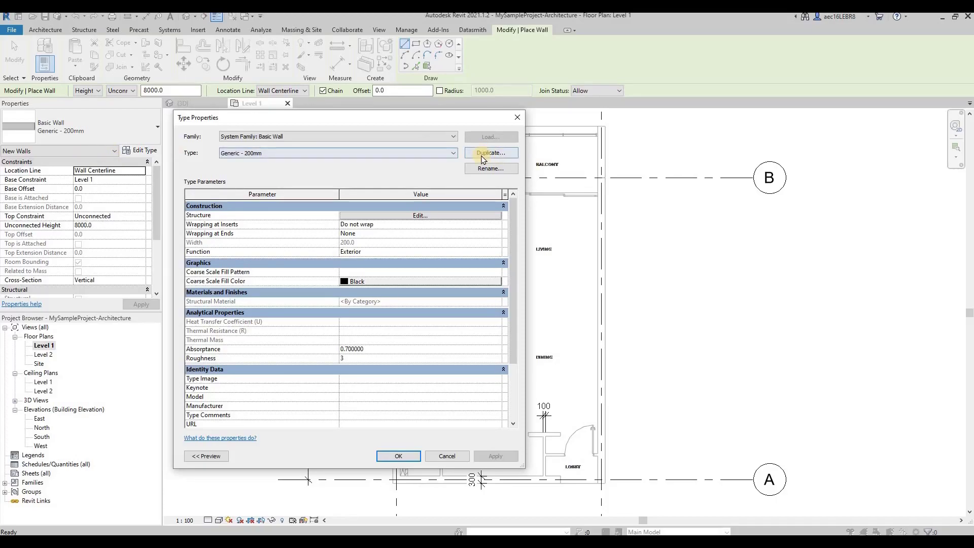
click(483, 153)
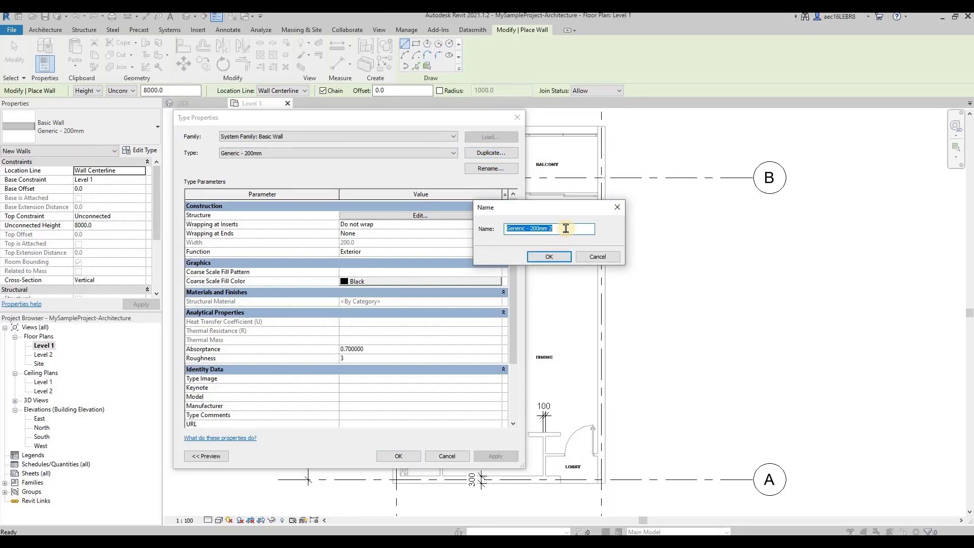
text(White Wall)
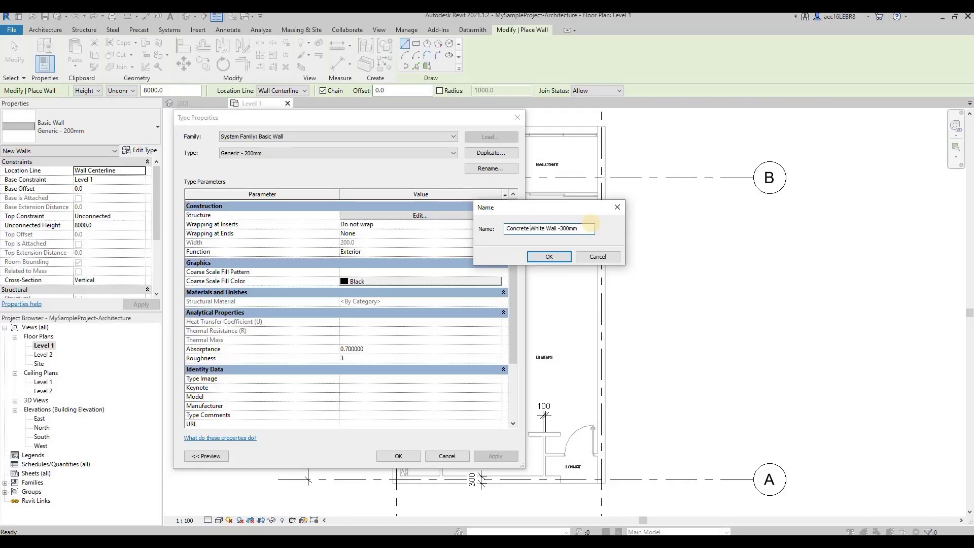
click(553, 257)
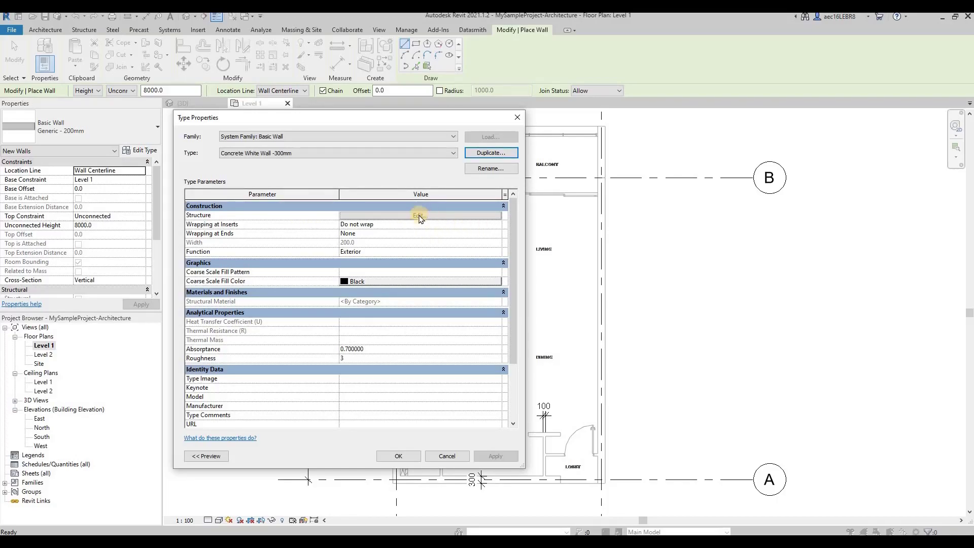
- Open the layer structure of the Concrete White Wall -300mm type and show the assembly preview beside the layers
click(424, 215)
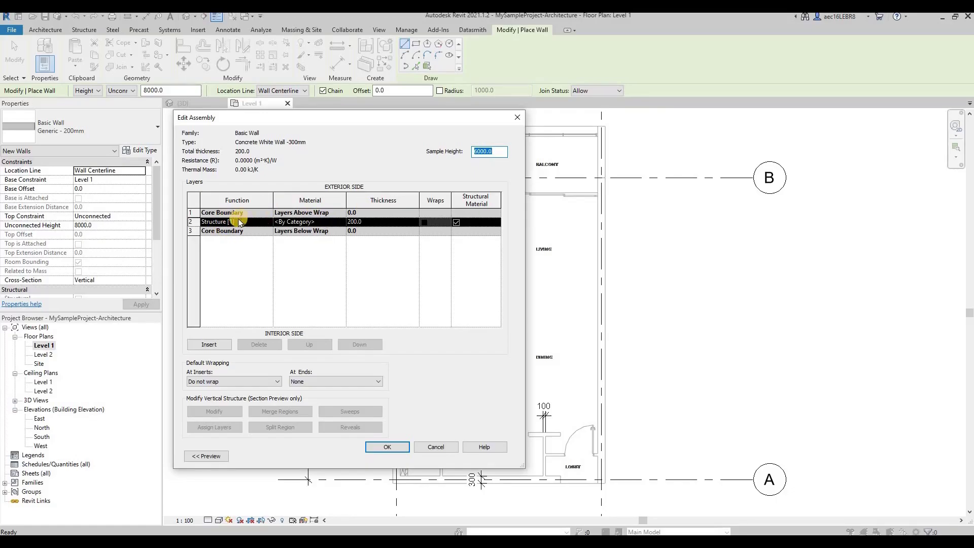
drag(304, 119, 634, 87)
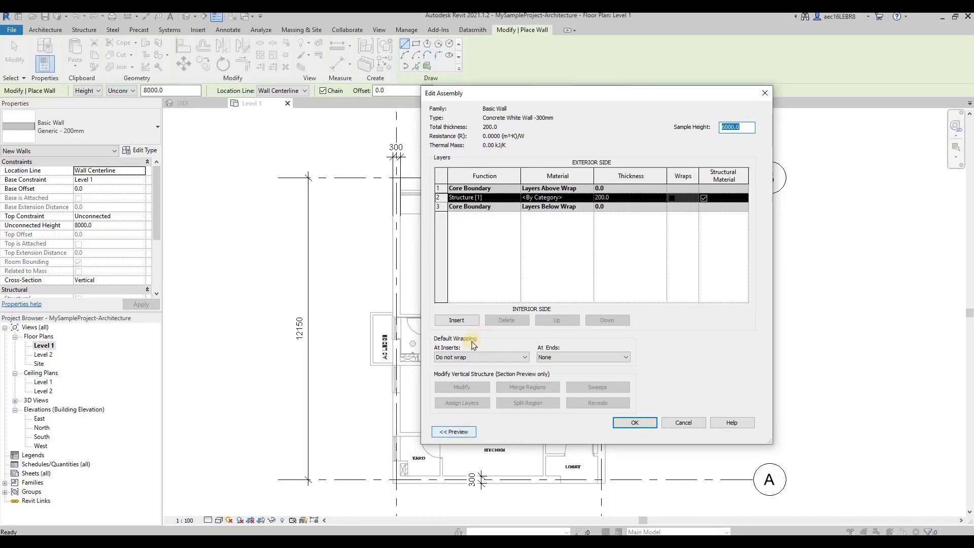
click(460, 432)
drag(658, 100, 490, 99)
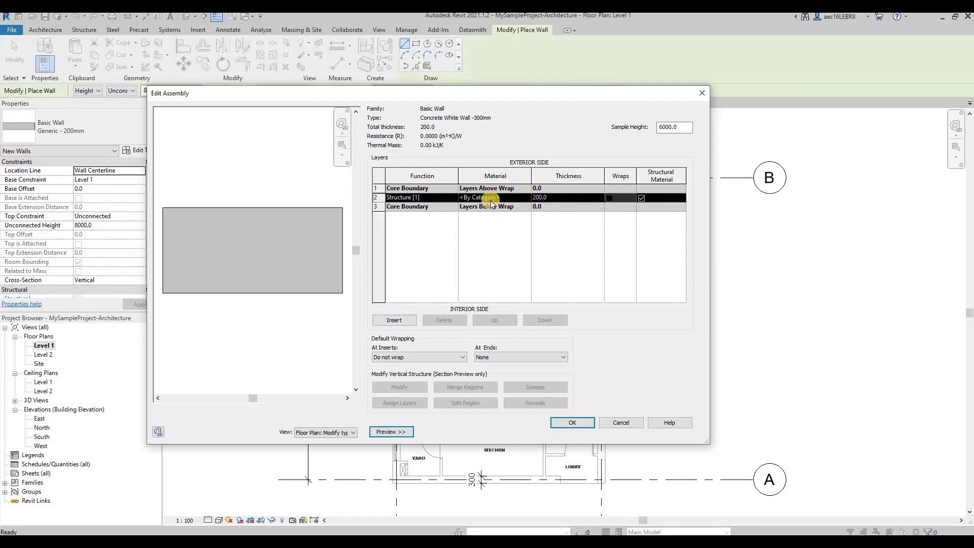
- Assign the material Concrete, Cast In Situ to the wall's structure layer
click(528, 199)
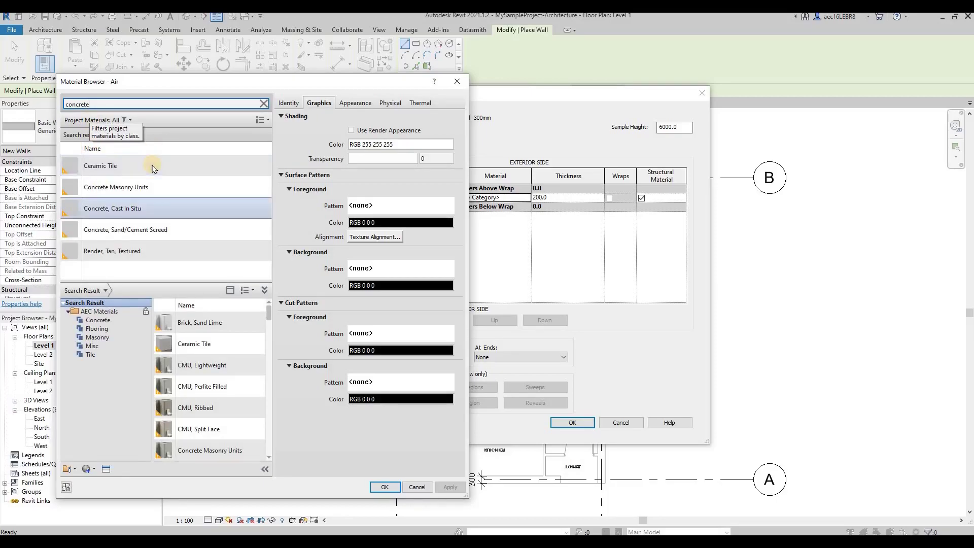
click(145, 209)
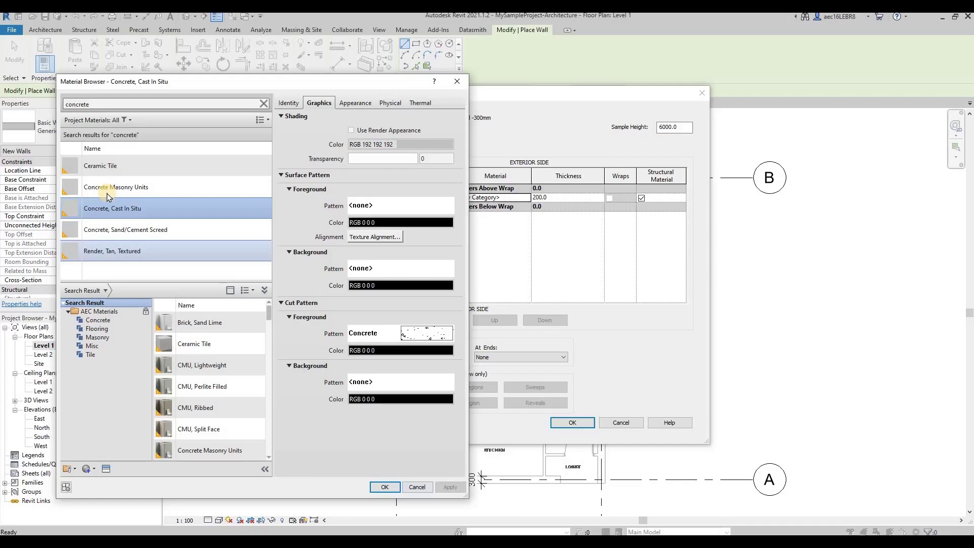
click(385, 486)
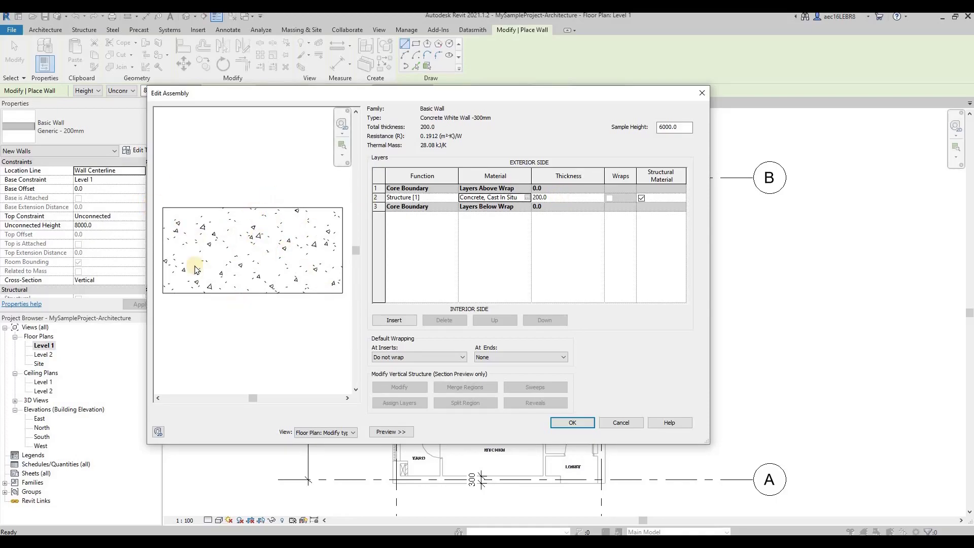
- Set the thickness of the concrete structure layer to 300 mm
click(554, 197)
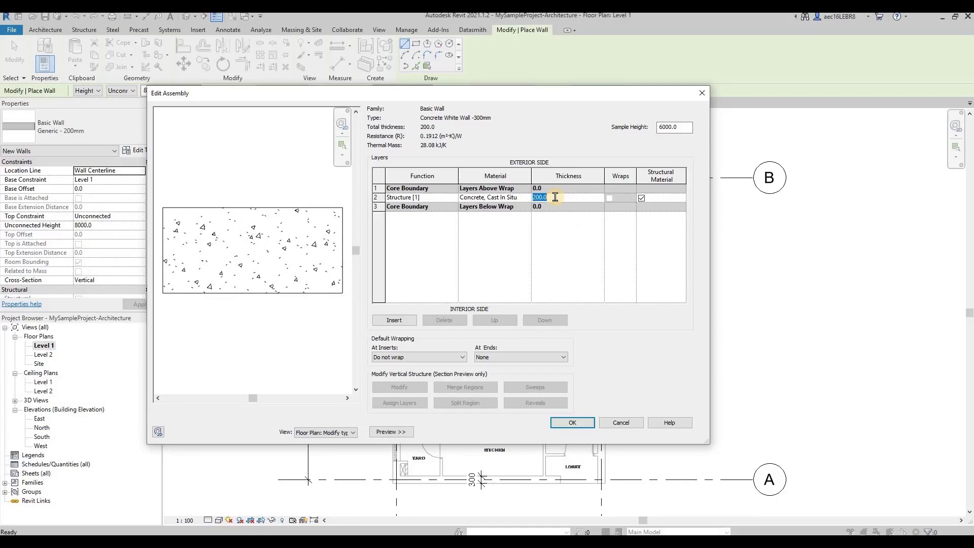
click(572, 244)
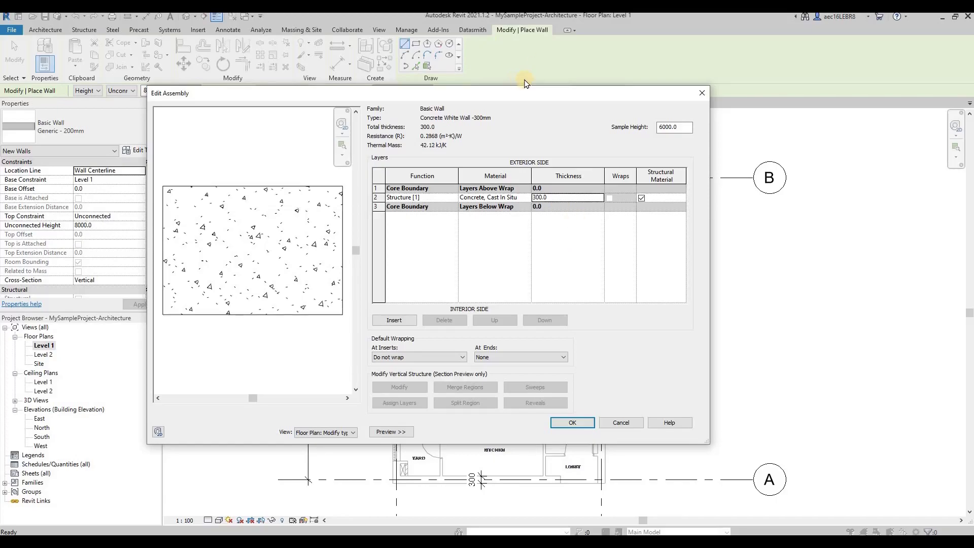
click(540, 197)
drag(557, 259, 557, 157)
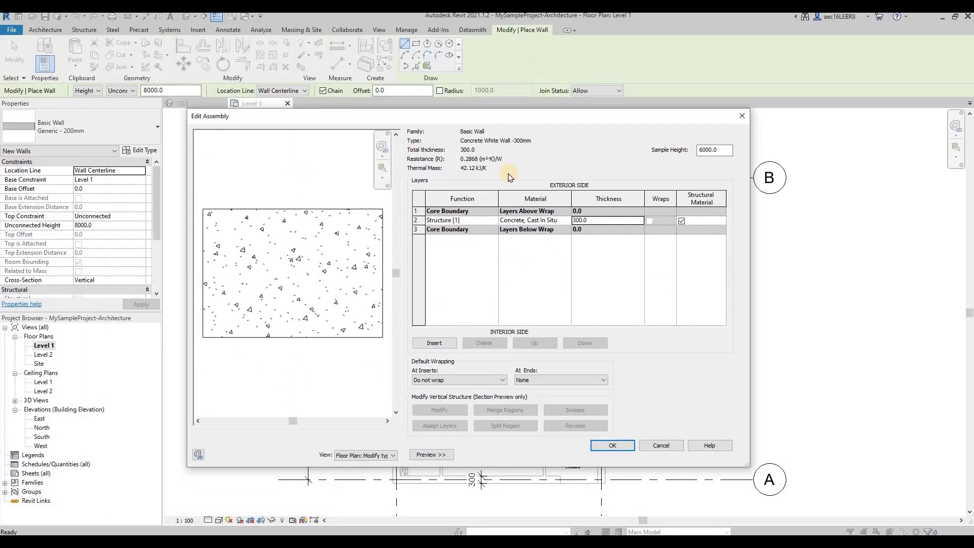
- Insert a new layer above the concrete structure layer and set its function to Finish 1 [4]
click(427, 344)
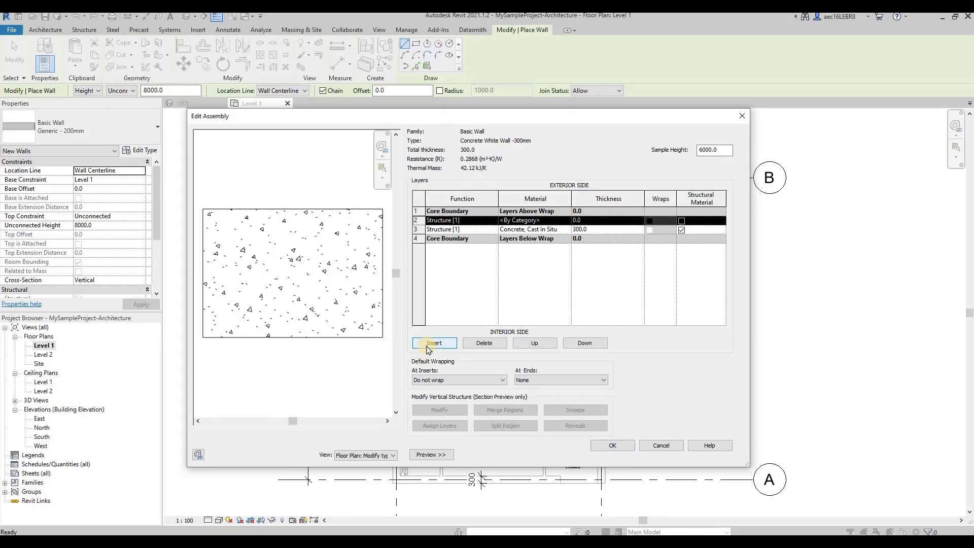
click(493, 220)
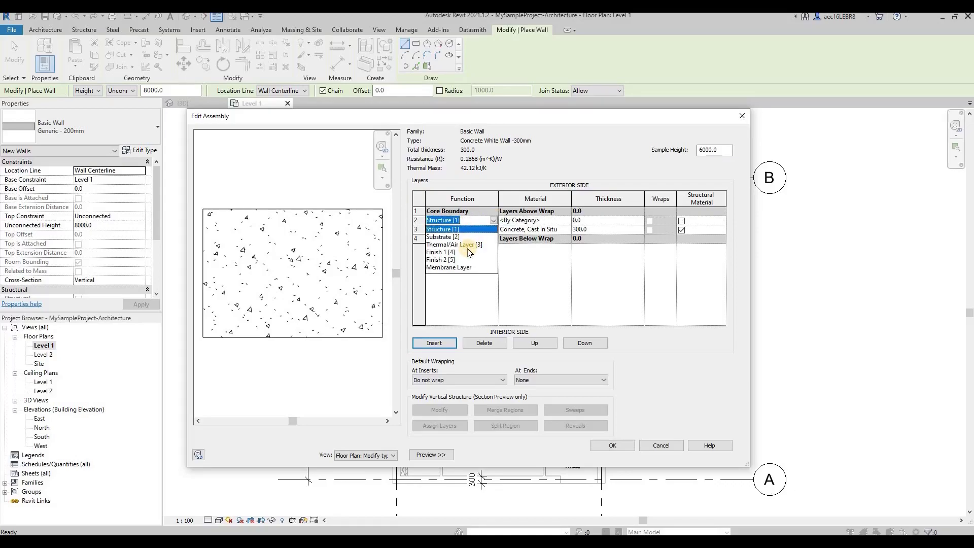
click(462, 252)
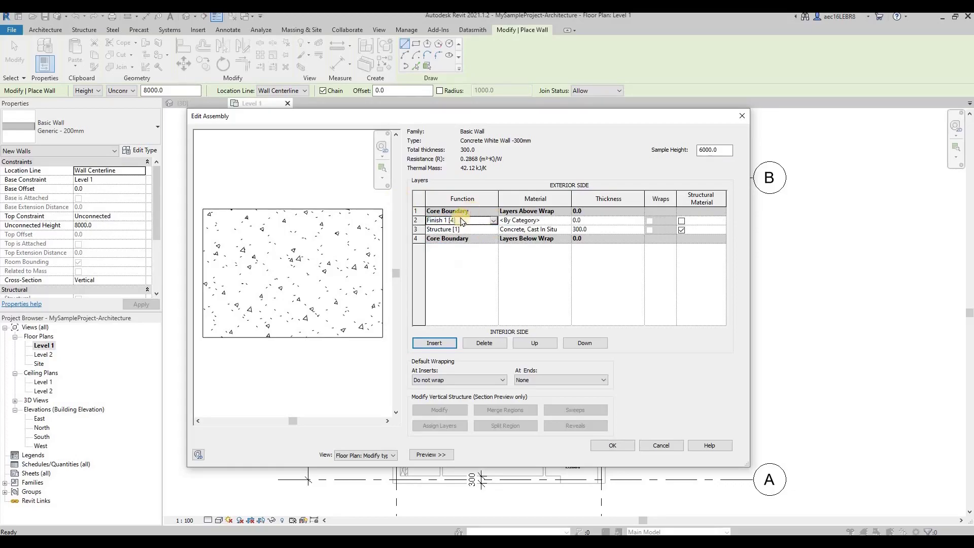
- Search the material library for "plas" to find a material for the Finish 1 [4] layer
click(567, 221)
click(567, 220)
click(96, 104)
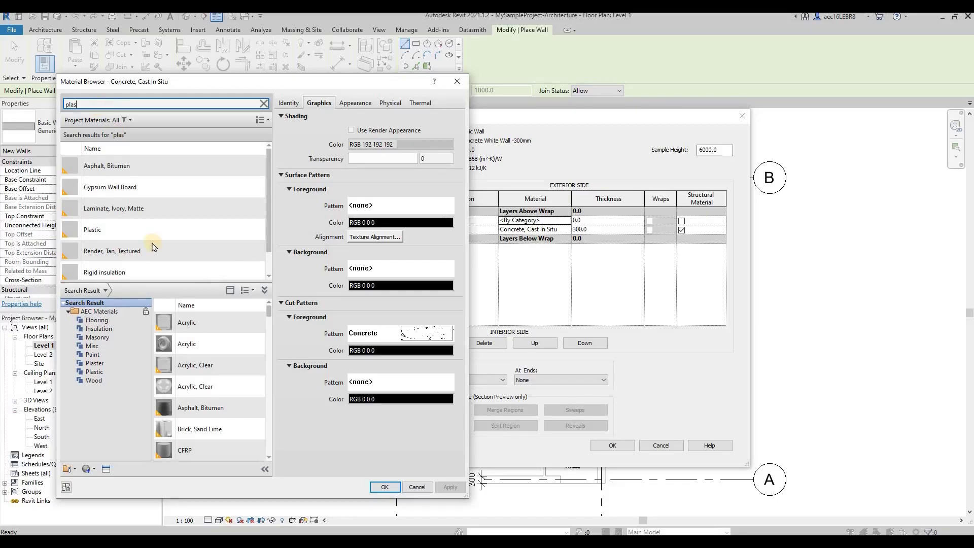
scroll(126, 249, down, 1)
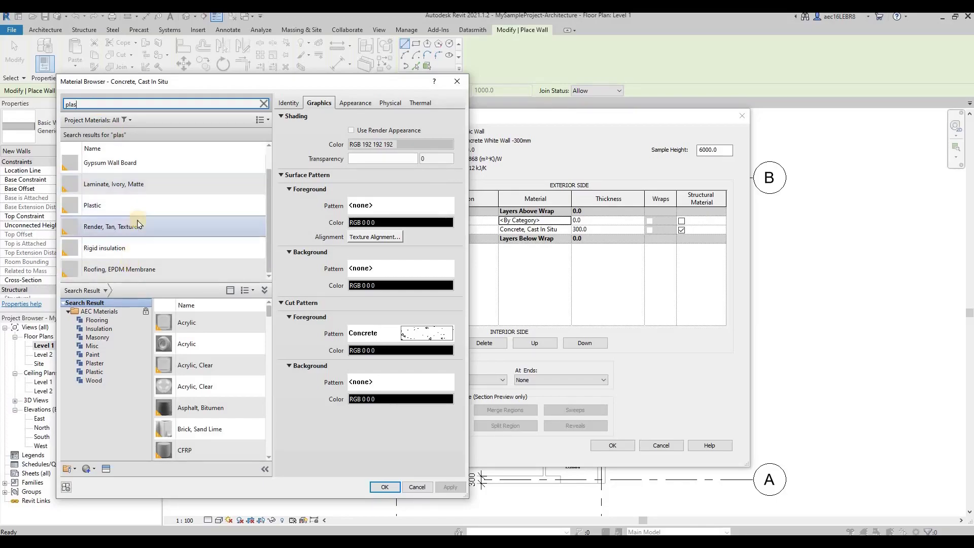
- Search the materials for "cement" and assign Concrete, Sand/Cement Screed to the Finish 1 [4] layer
click(92, 107)
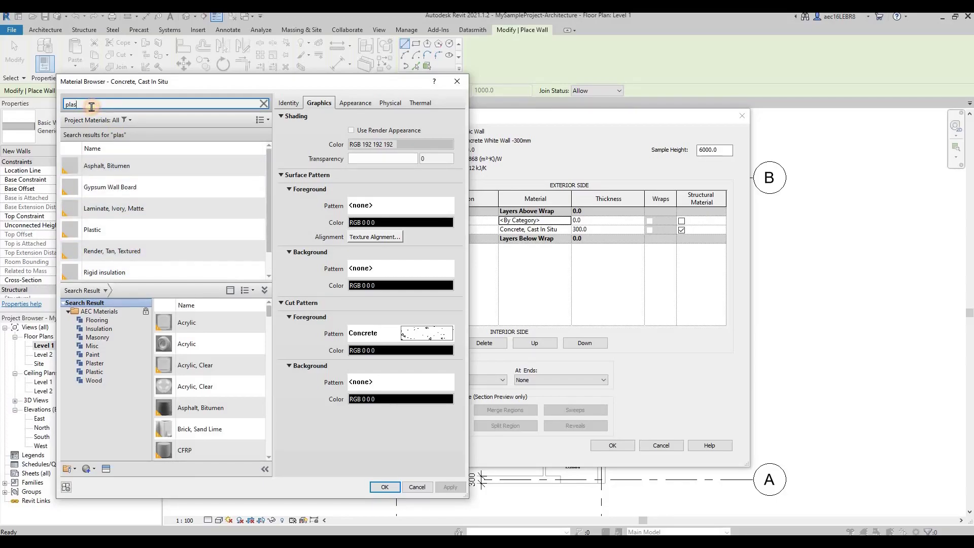
key(BackSpace)
key(BackSpace)
key(BackSpace)
text(cement)
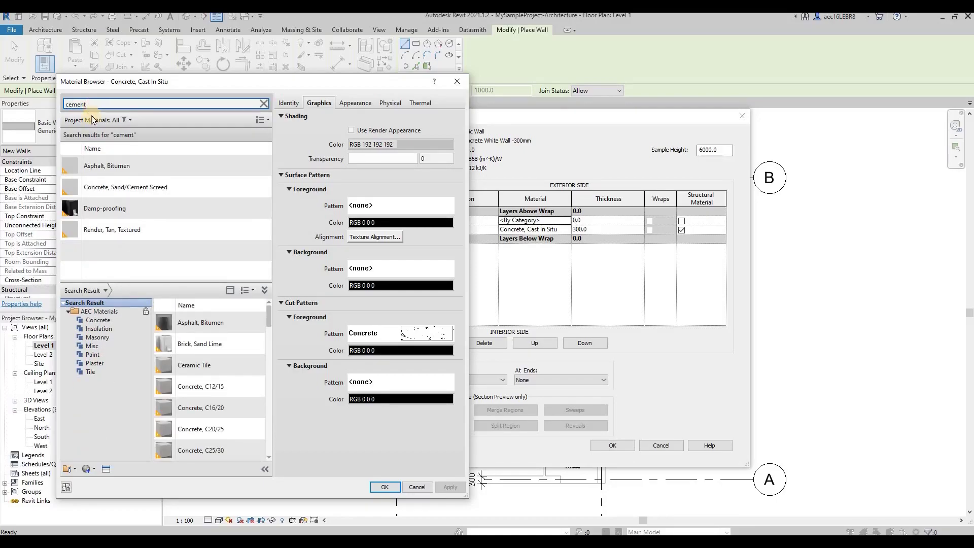
click(130, 235)
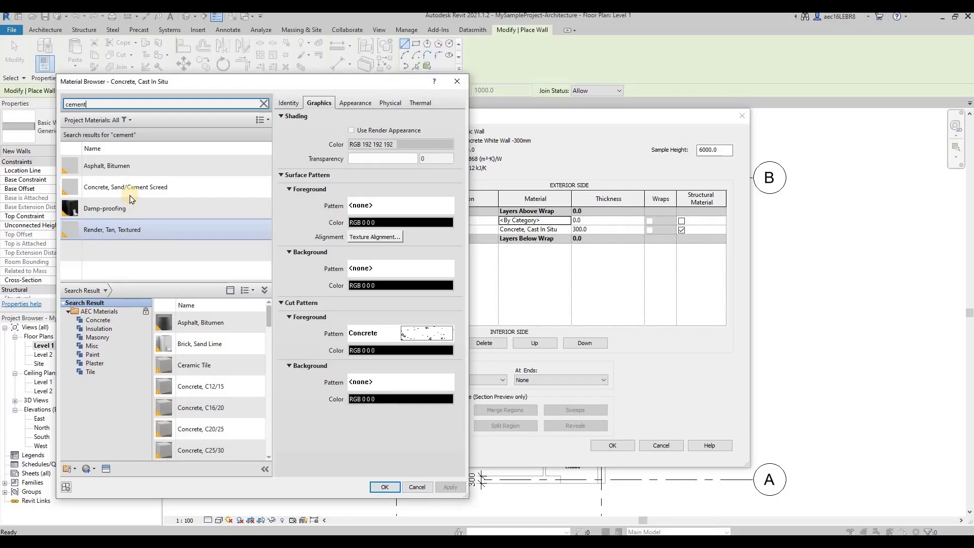
click(130, 195)
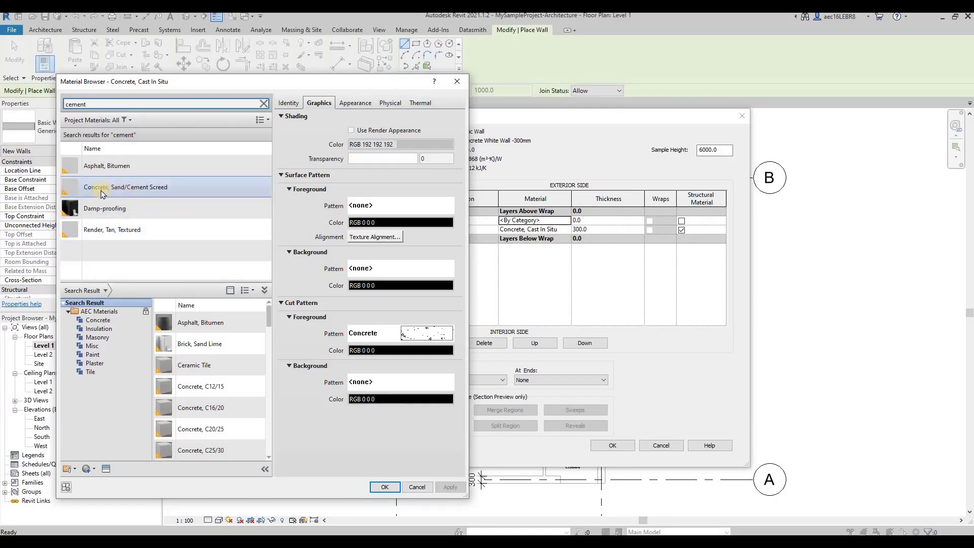
click(166, 190)
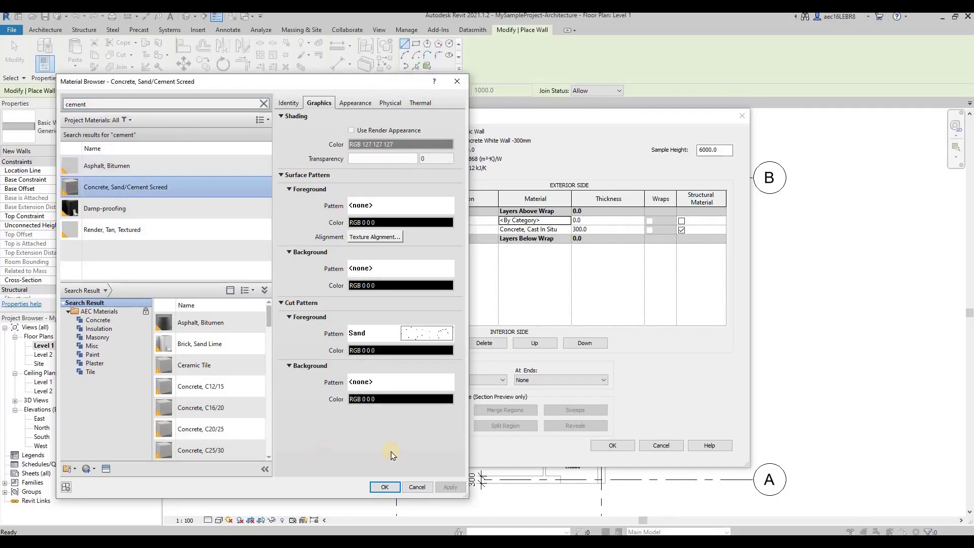
click(381, 486)
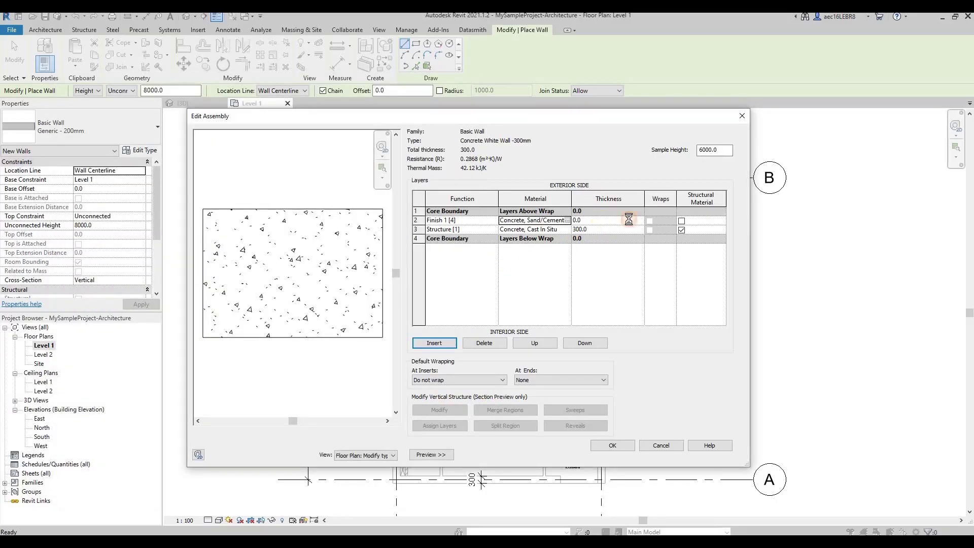
- Set the finish layer's thickness to 10 mm and move the layer outside the core boundary on the exterior side
click(606, 220)
key(Return)
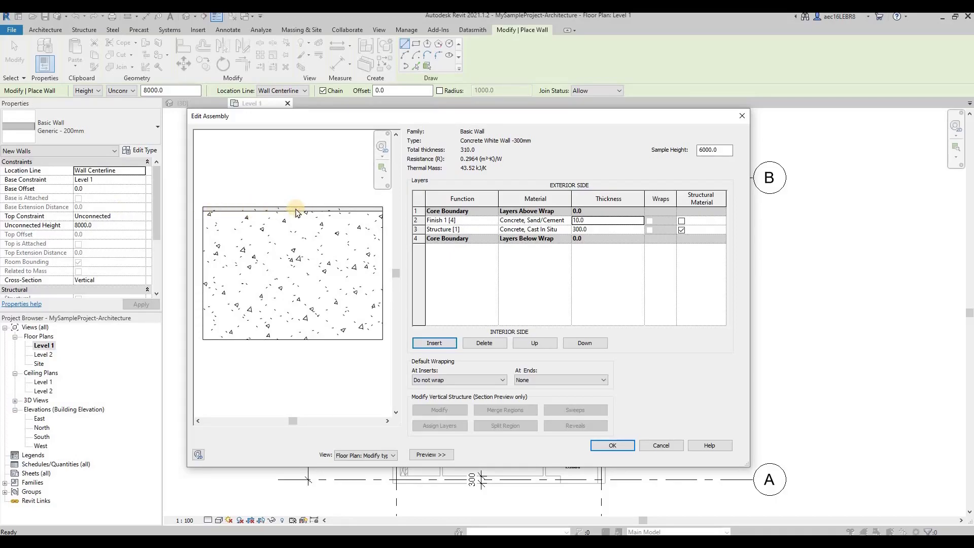
click(496, 221)
click(492, 220)
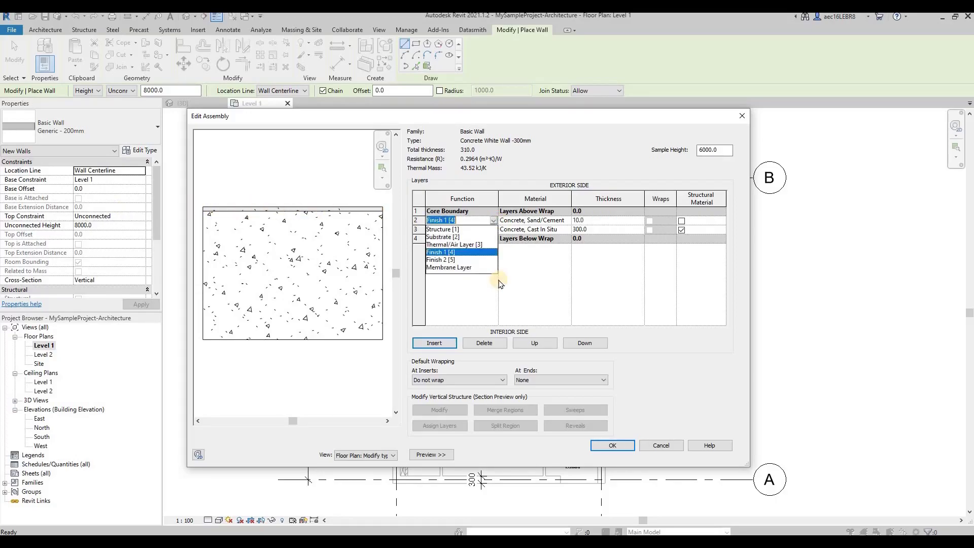
click(546, 344)
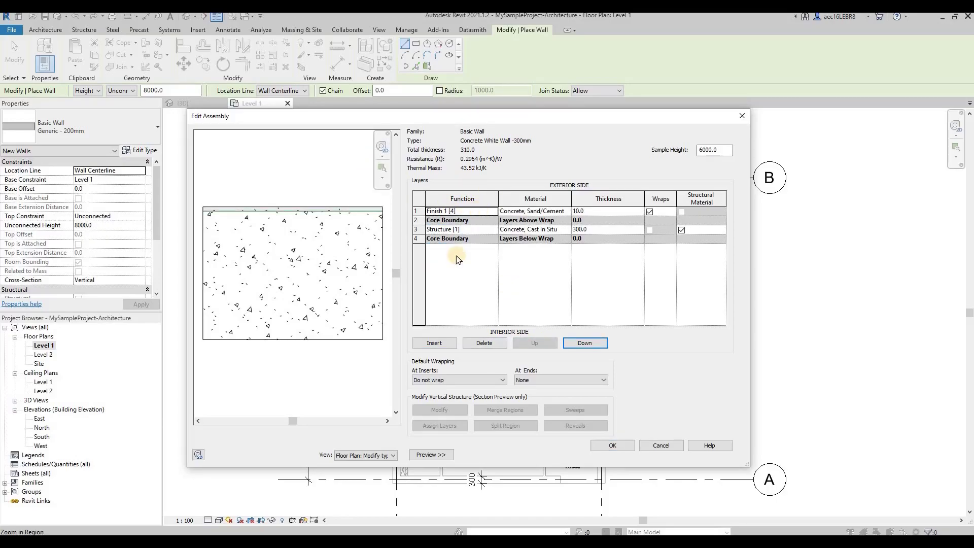
- Add a layer outside the core boundary on the interior side and set its function to Finish 1 [4]
click(432, 344)
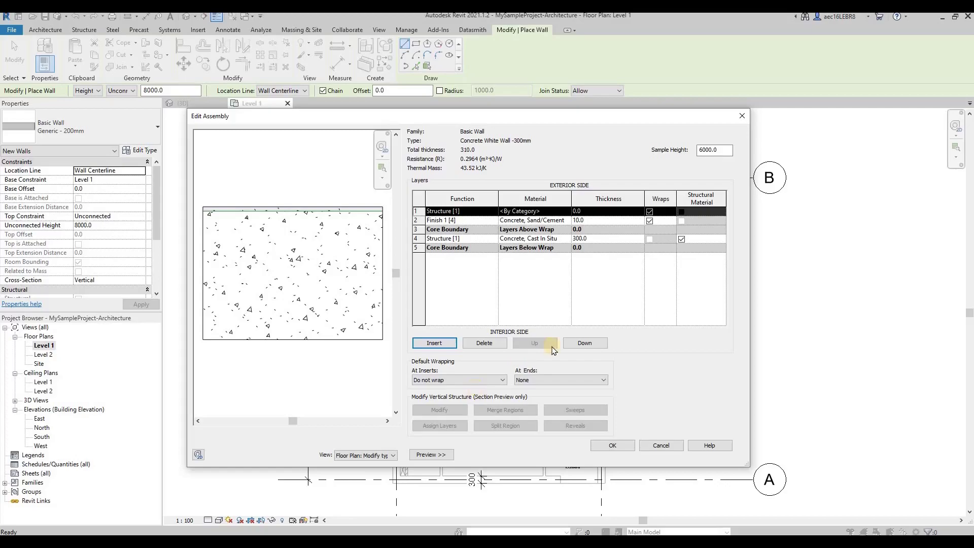
click(585, 343)
click(585, 343)
click(584, 343)
click(584, 344)
click(493, 248)
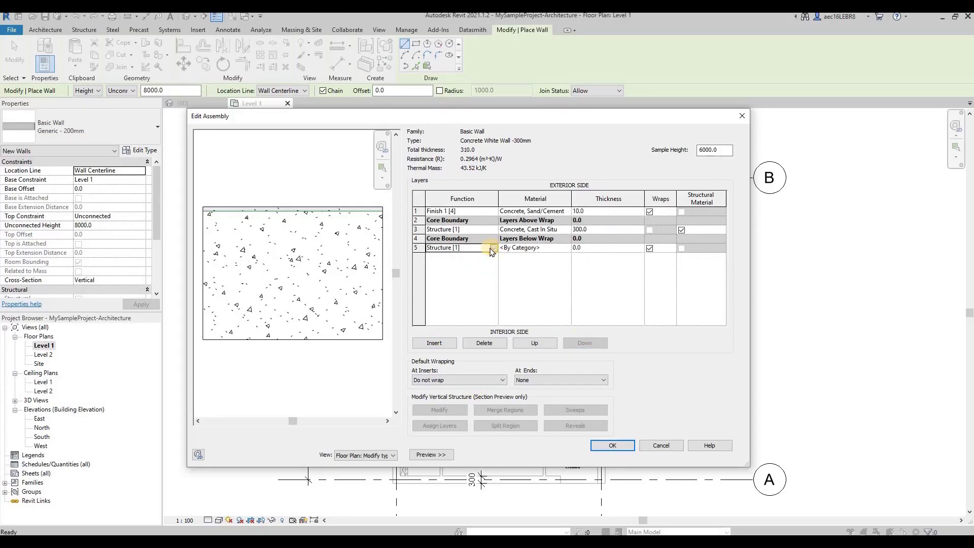
click(493, 247)
click(449, 280)
- Assign Concrete, Sand/Cement Screed to the interior finish layer and set its thickness to 10 mm
click(567, 248)
click(566, 248)
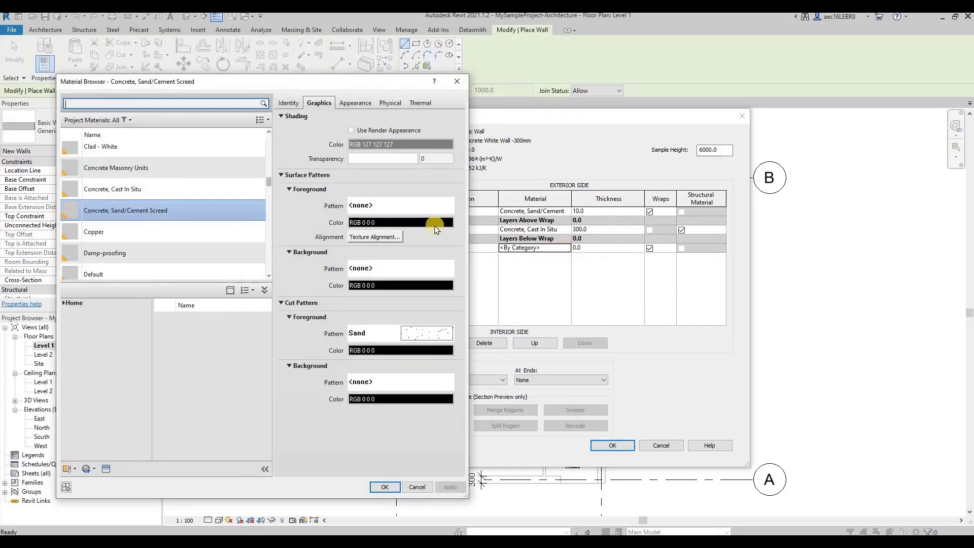
click(117, 211)
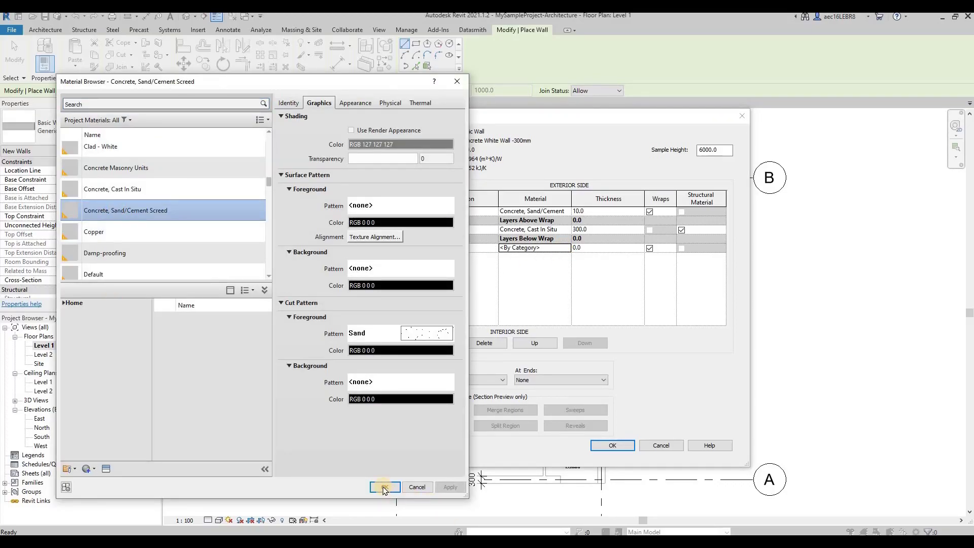
scroll(76, 231, down, 1)
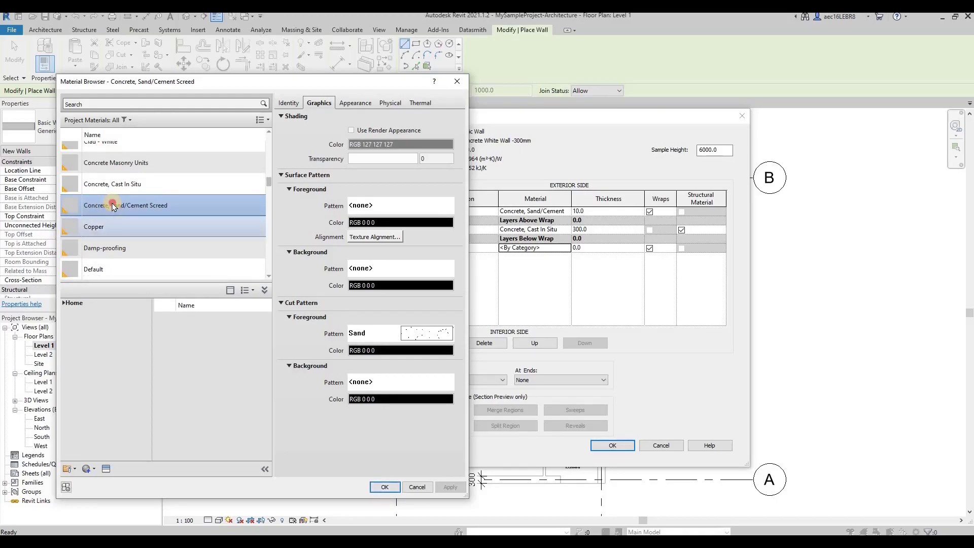
click(384, 487)
click(601, 247)
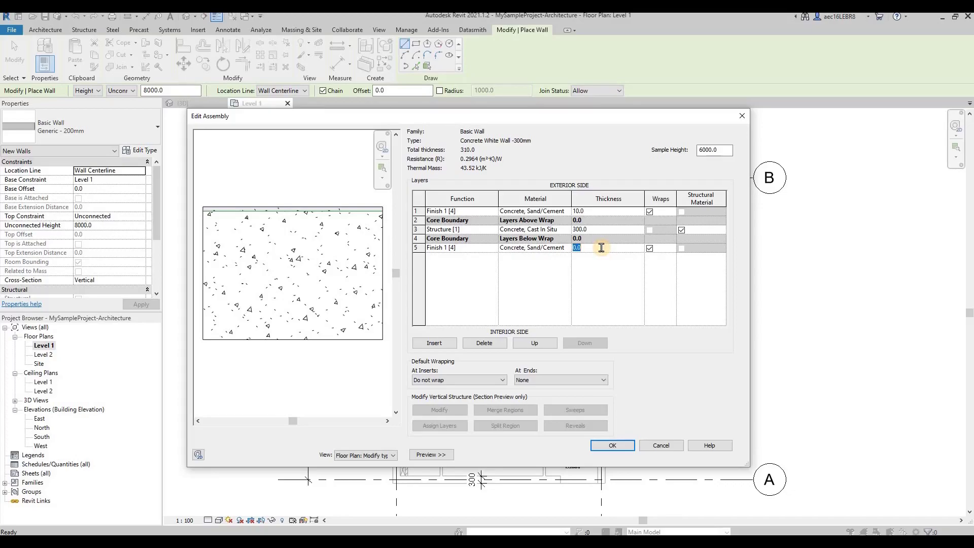
text(10)
key(Return)
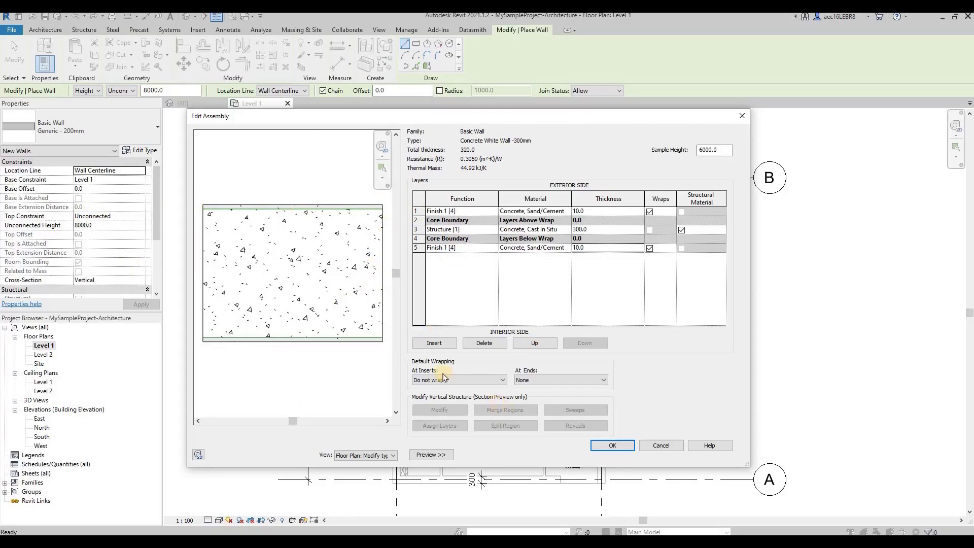
- Add another layer as the innermost one on the interior side and set its function to Finish 2 [5]
click(435, 344)
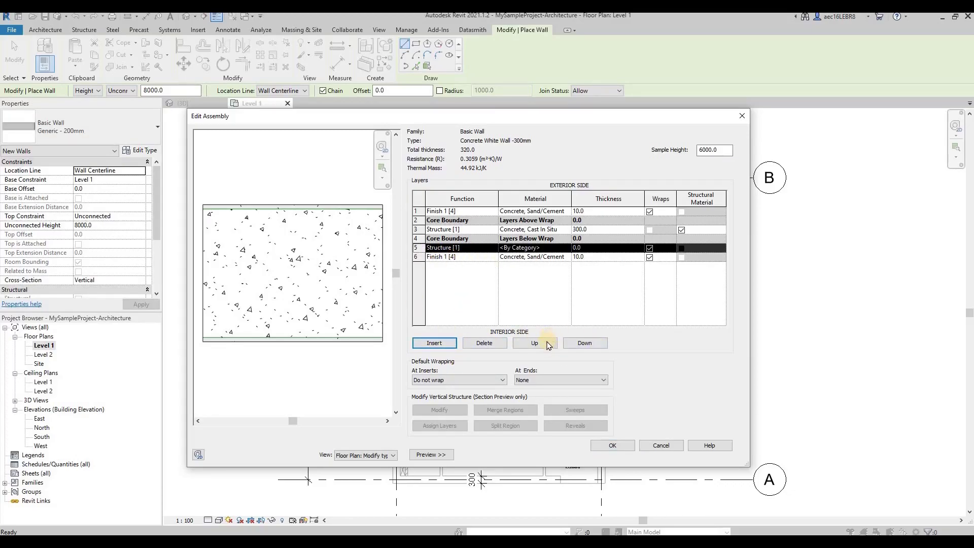
click(596, 348)
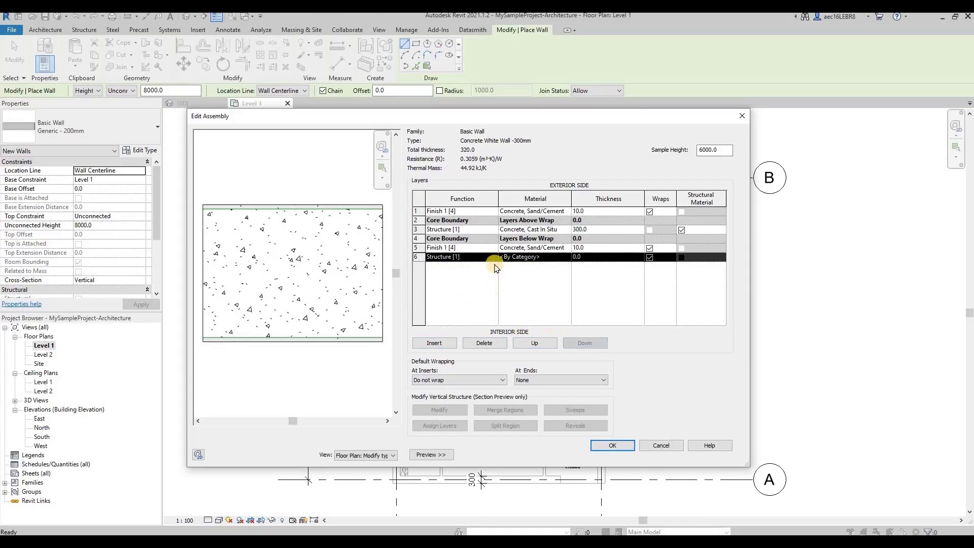
click(495, 259)
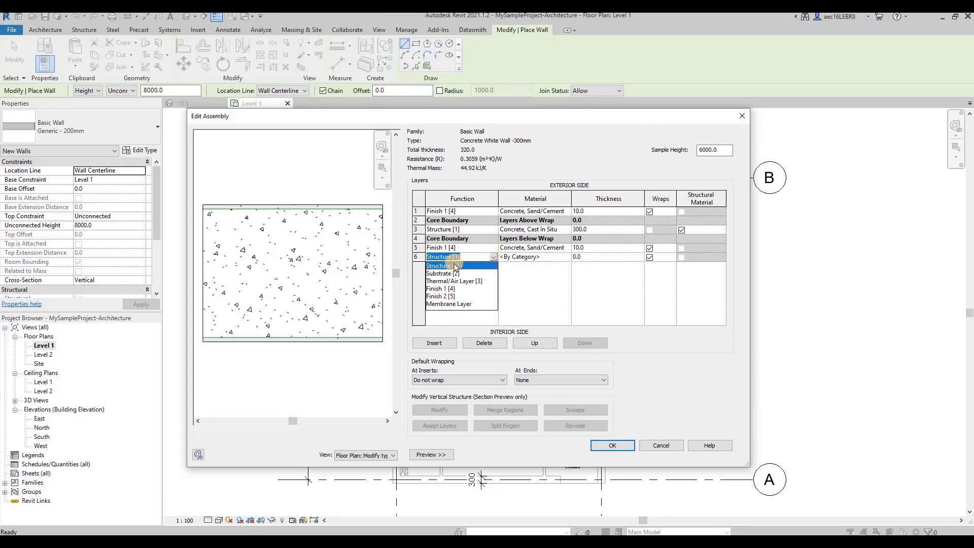
click(453, 297)
- Open the material choices for the innermost Finish 2 [5] layer and search the materials for "skim"
click(567, 257)
click(567, 257)
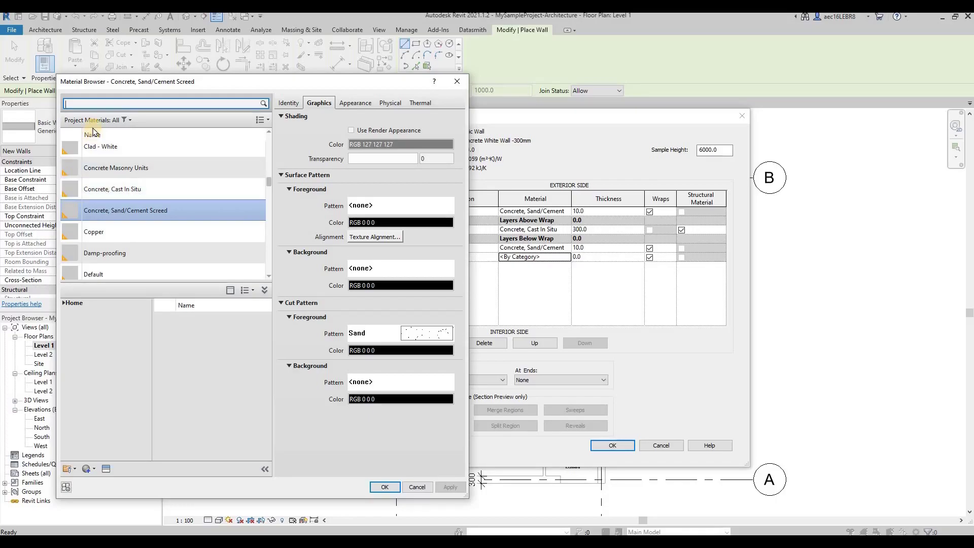
text(skim)
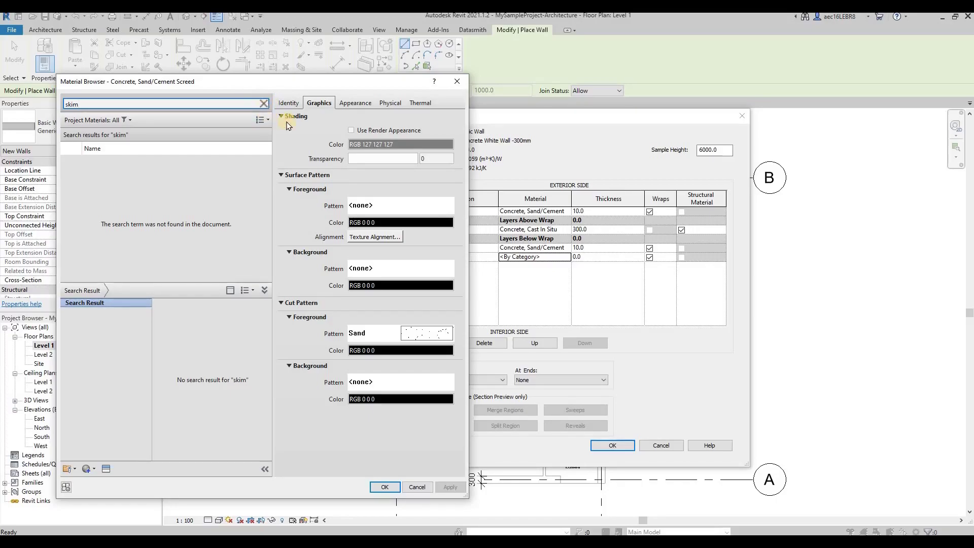
click(263, 104)
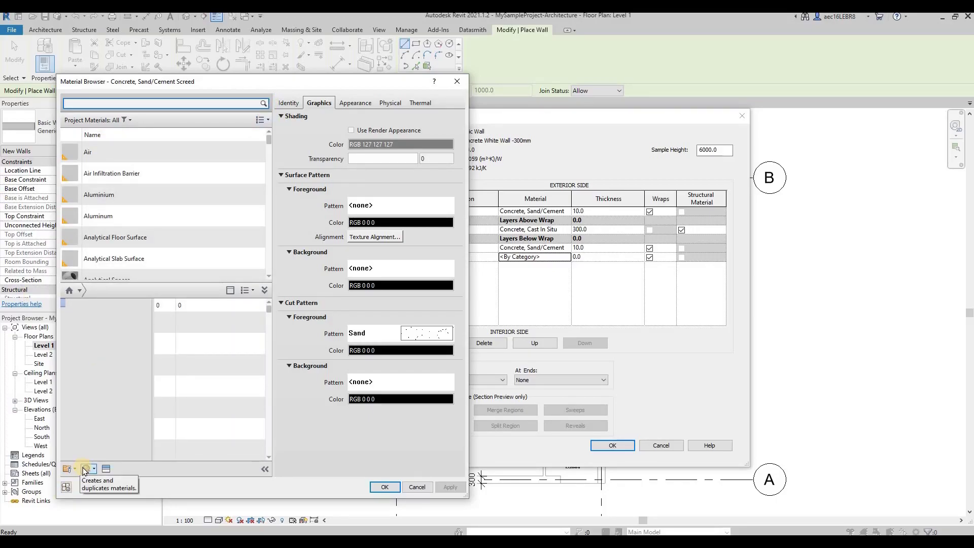
- Create a new material named Skim and enter Skim as its description
click(85, 471)
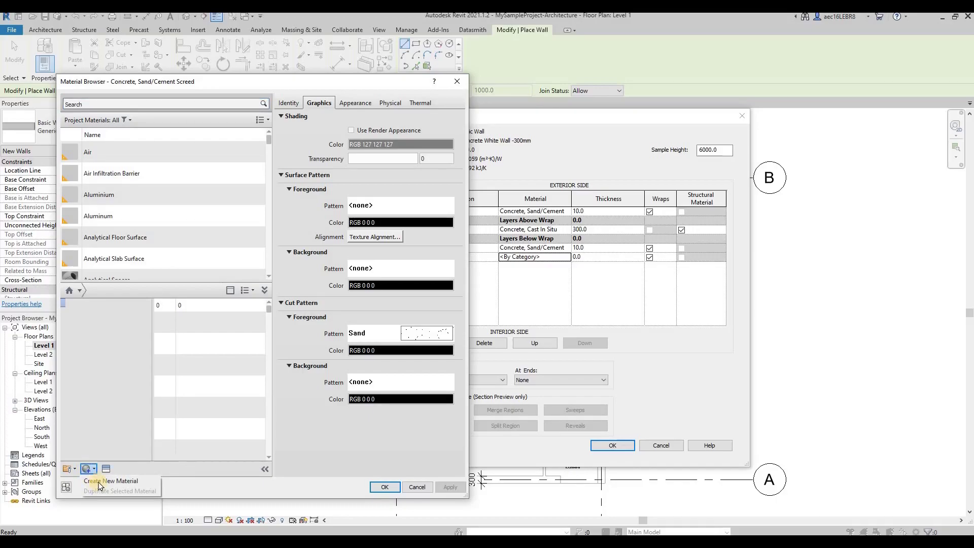
click(111, 481)
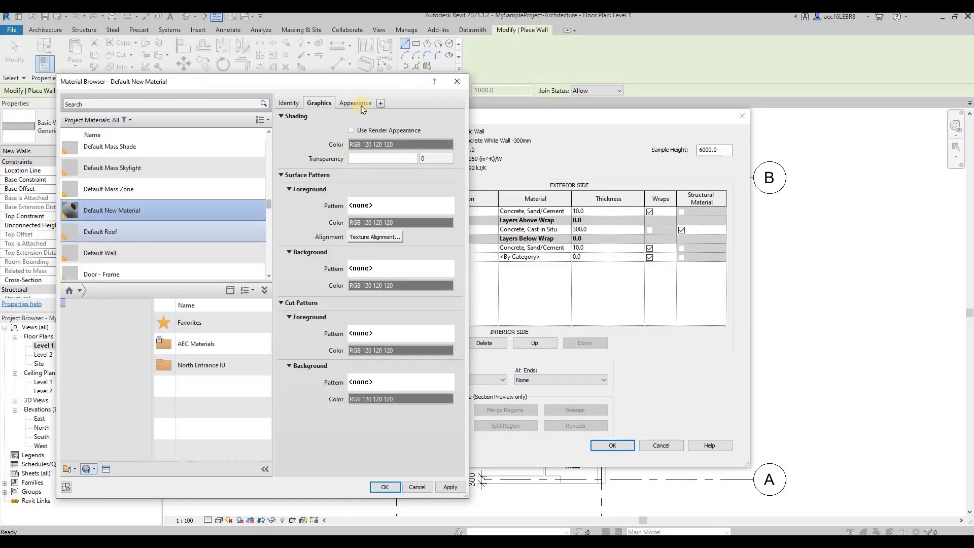
drag(465, 77, 588, 73)
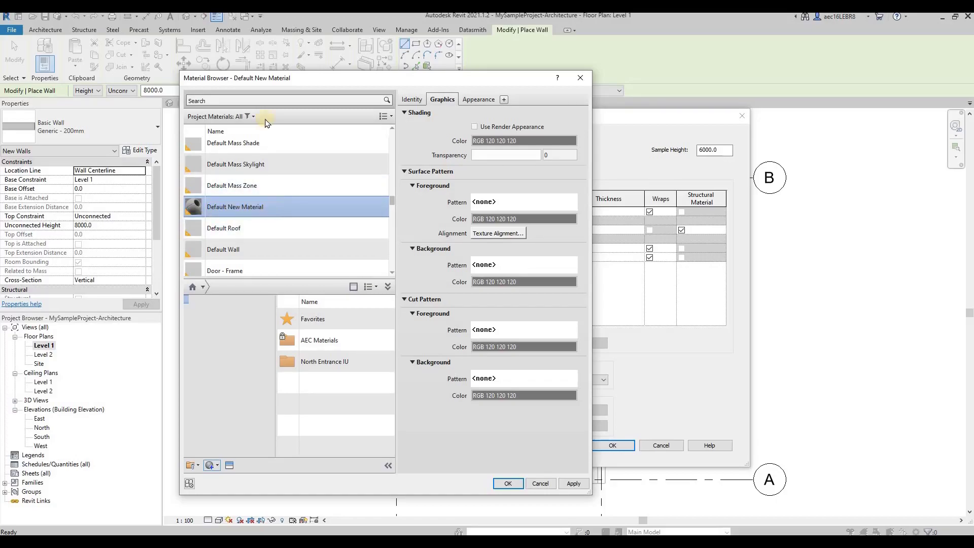
click(411, 99)
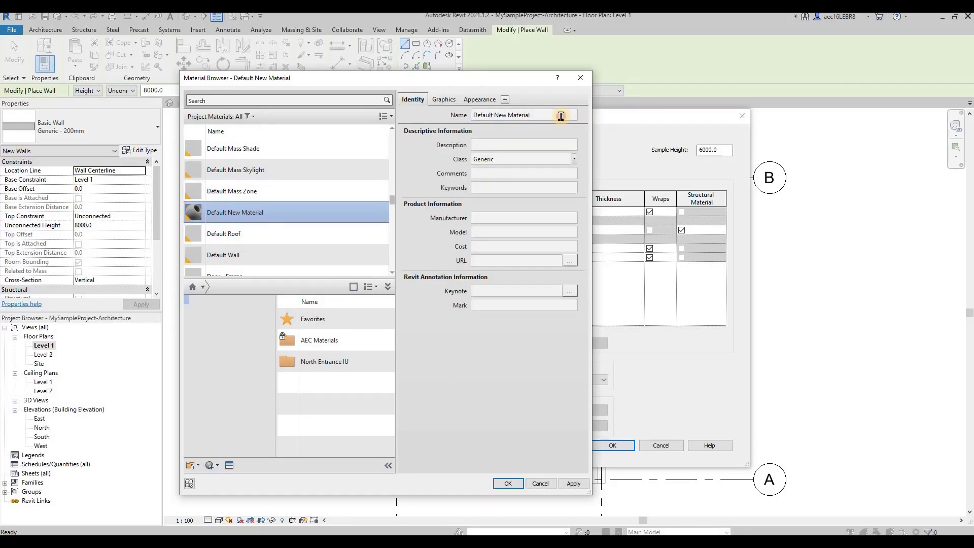
triple_click(560, 115)
text(Skim)
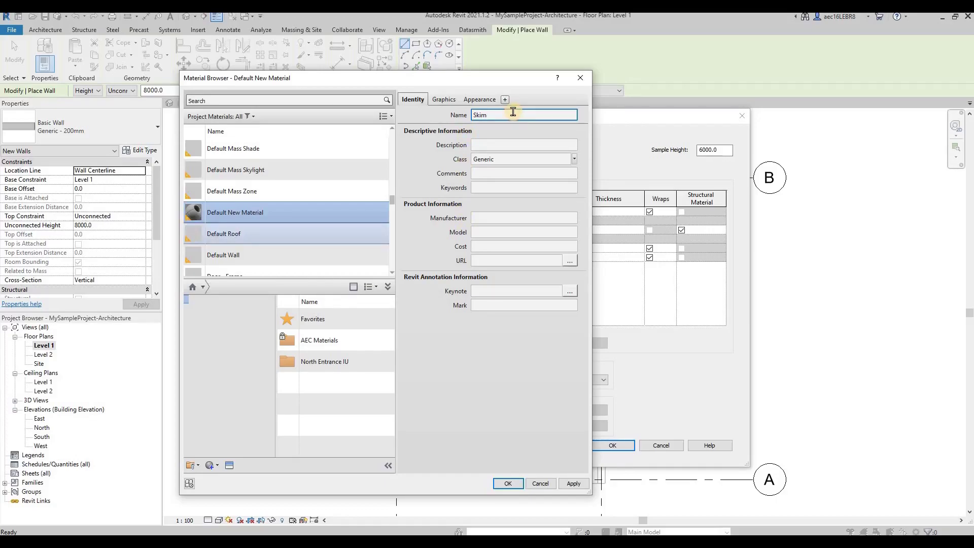
click(496, 148)
text(Skim)
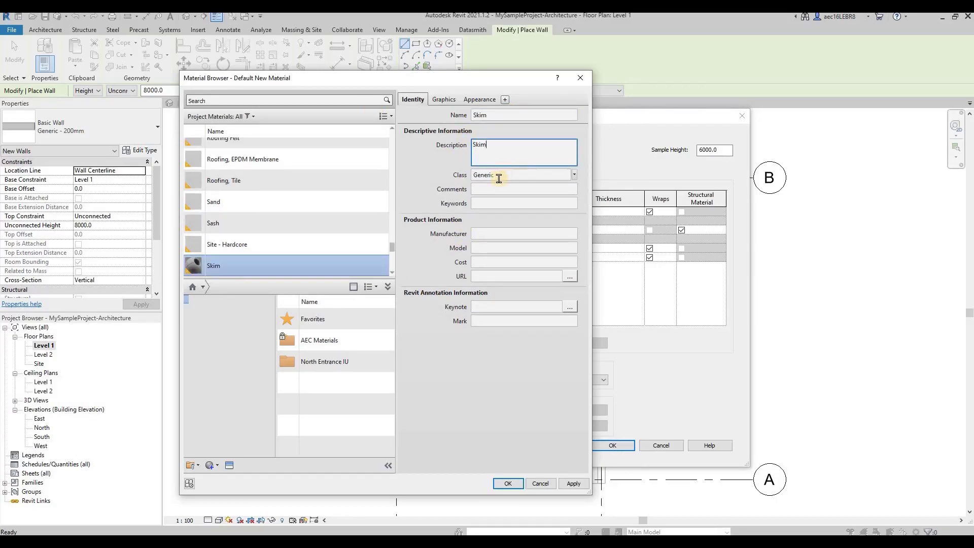
click(410, 178)
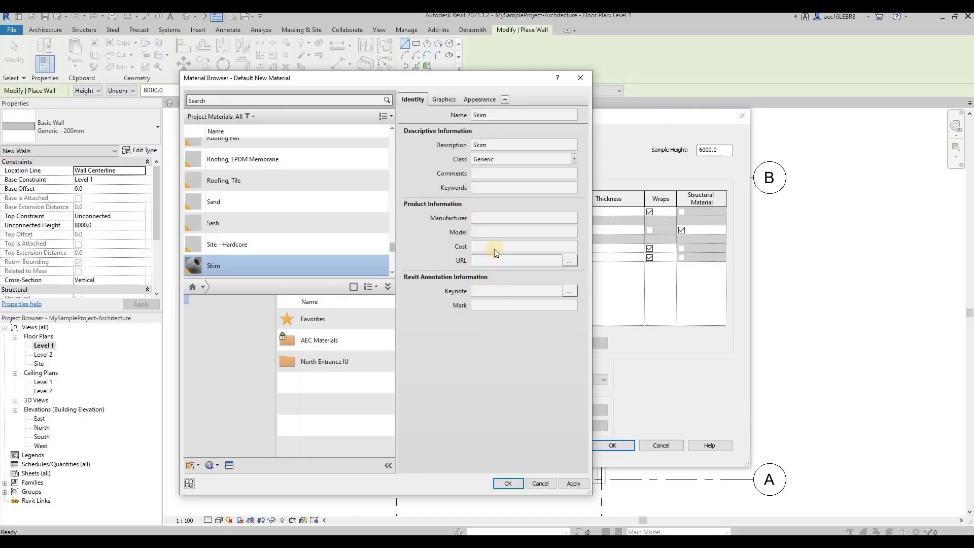
- Widen the Material Browser and enter Skim Manufacturer A as the manufacturer and White Skim as the model of the Skim material
click(425, 77)
drag(425, 78, 380, 72)
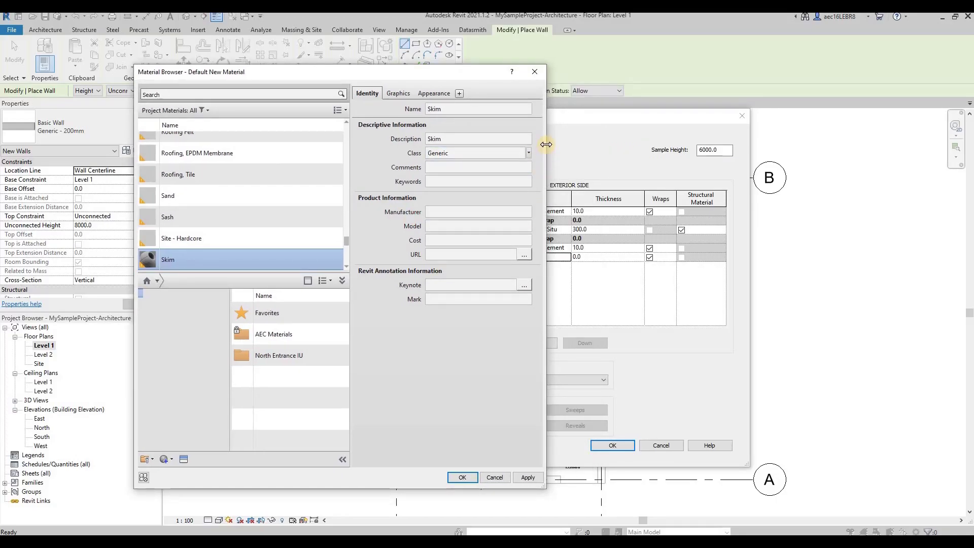
drag(669, 145, 670, 147)
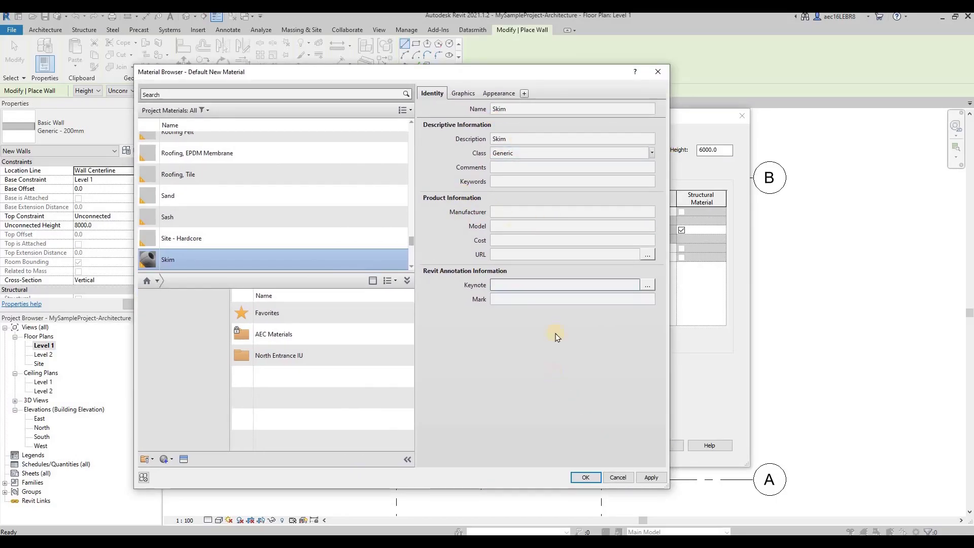
click(510, 215)
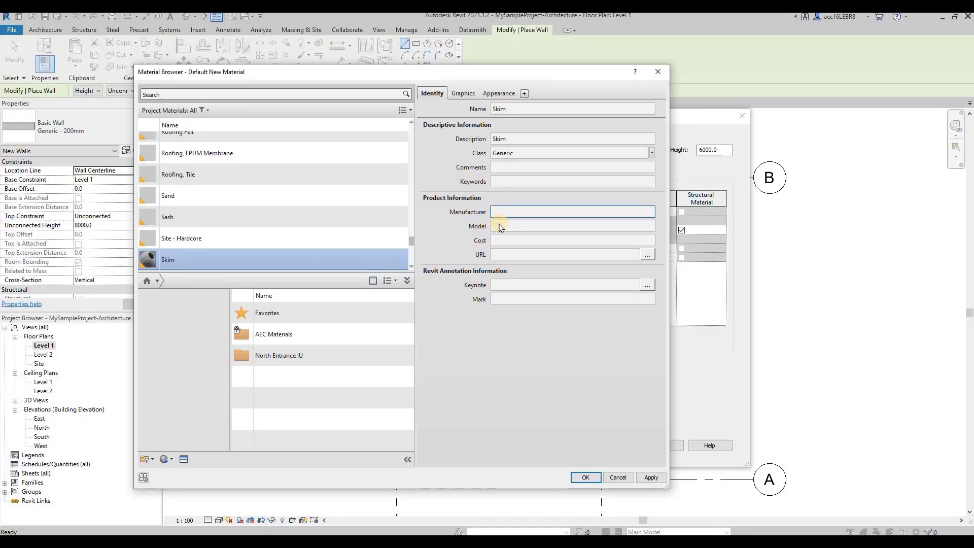
click(501, 213)
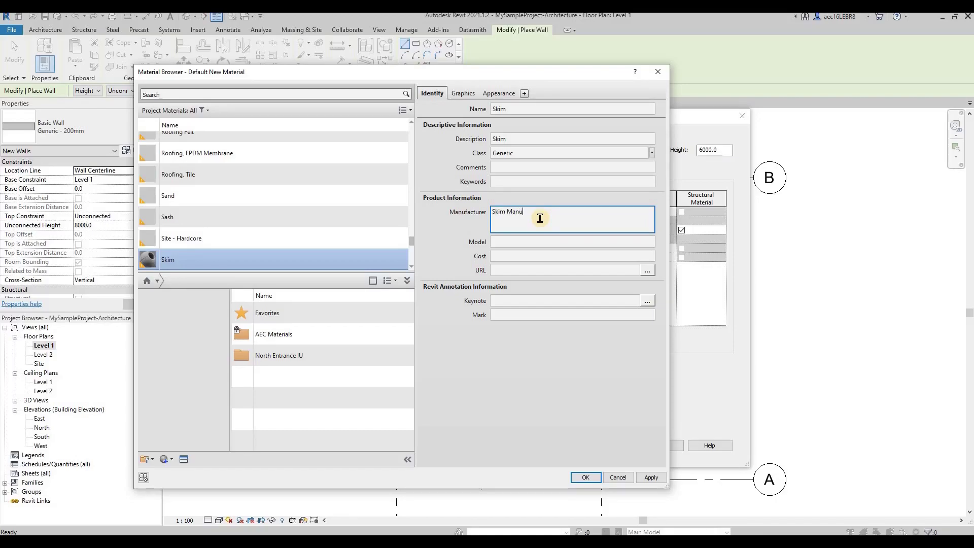
text(Skim Manufacturer A)
key(Tab)
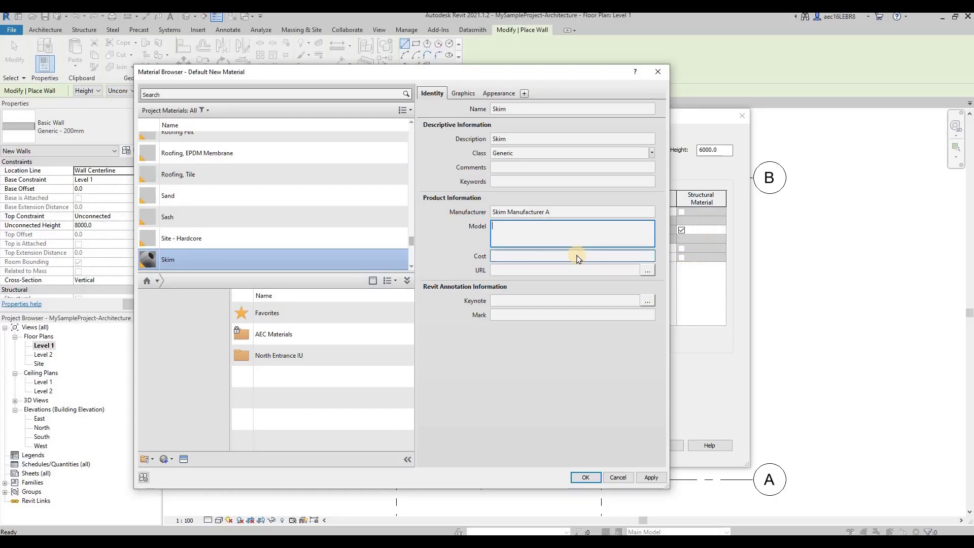
text(White Skim)
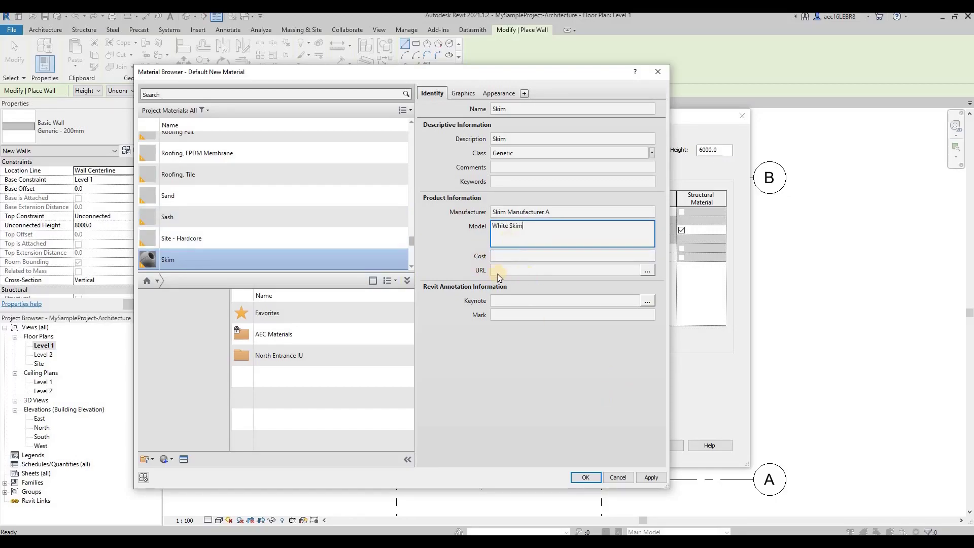
- Switch to Firefox, open a new window and search Google for "Skim material"
click(522, 270)
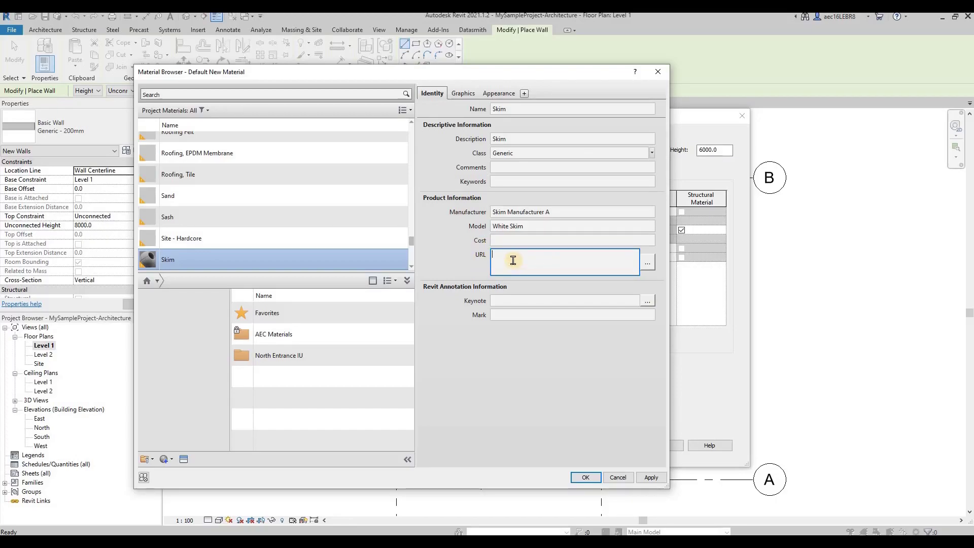
click(367, 539)
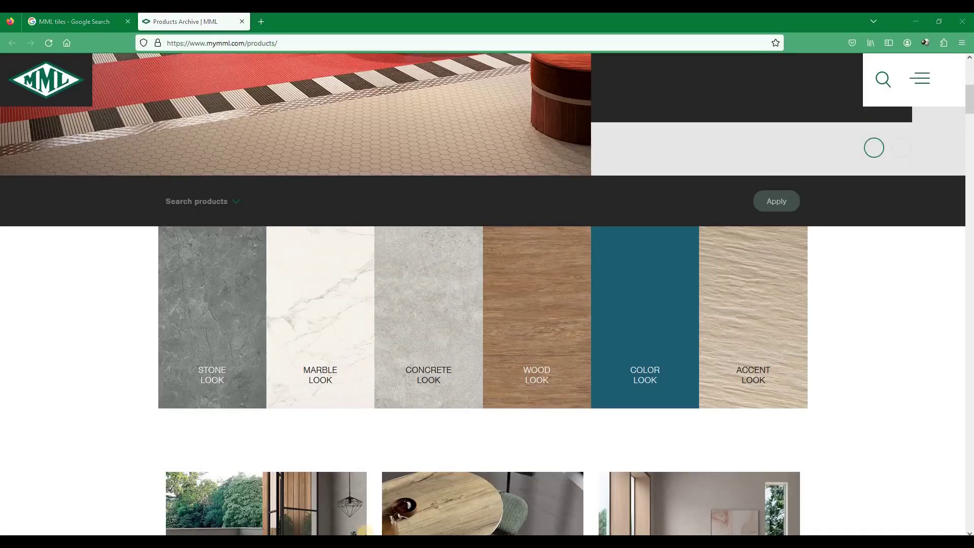
right_click(366, 538)
key(Return)
click(433, 288)
text(skim)
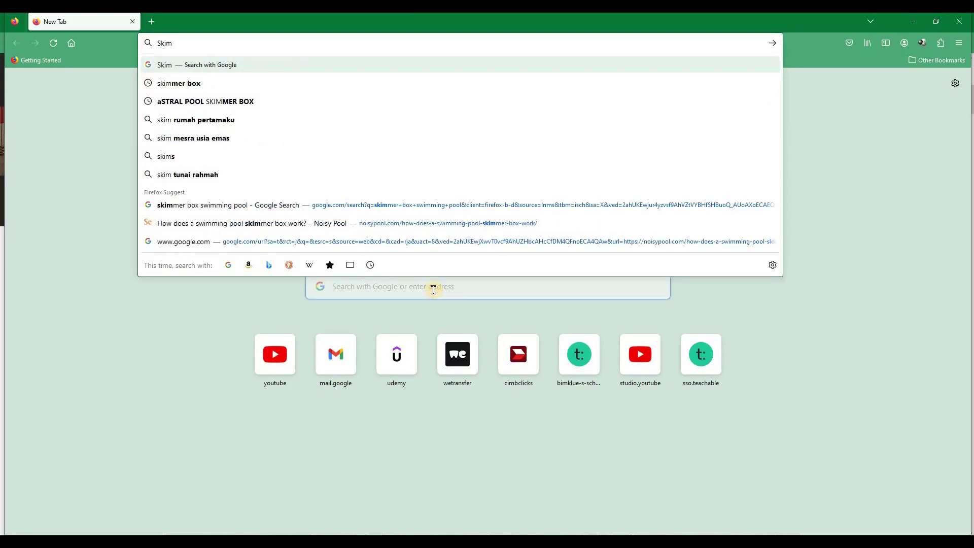
text( materfi)
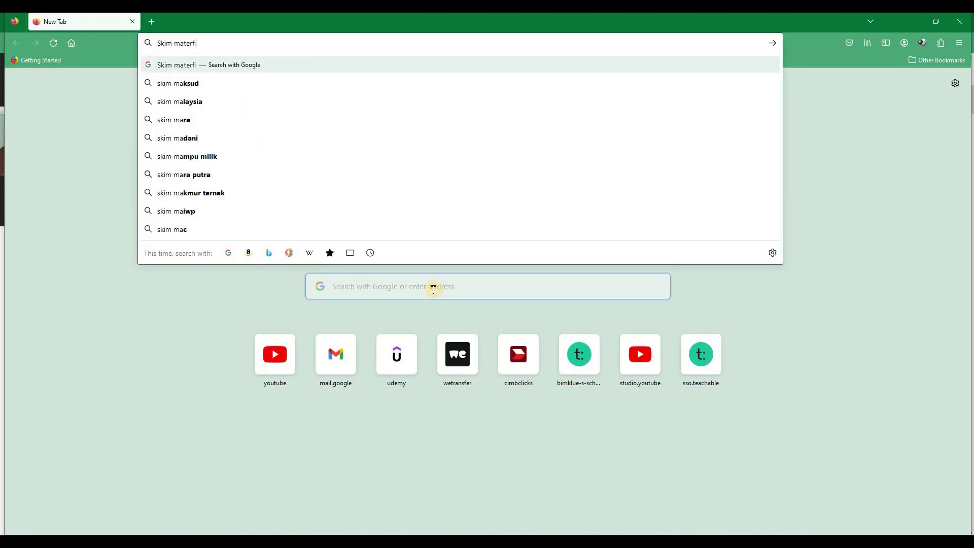
key(BackSpace)
key(BackSpace)
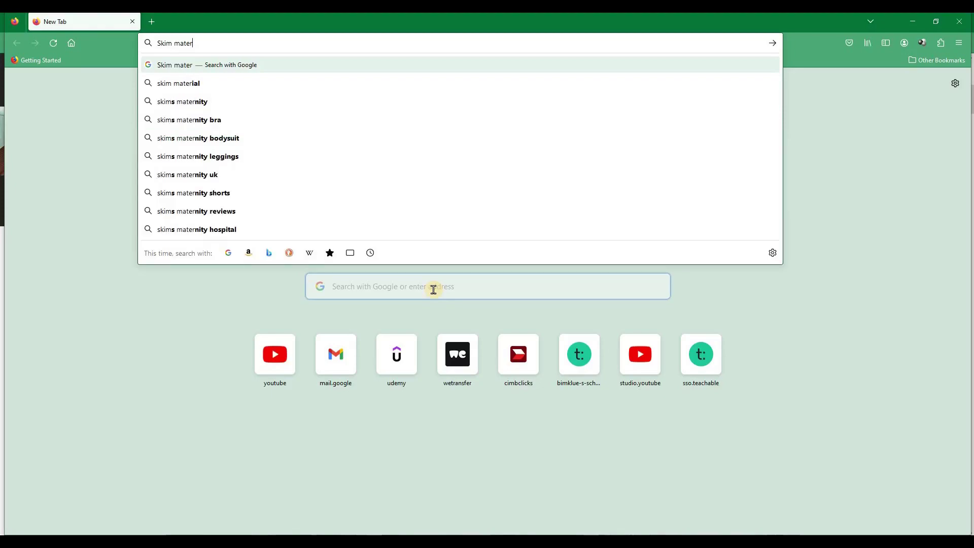
text(ial)
key(Return)
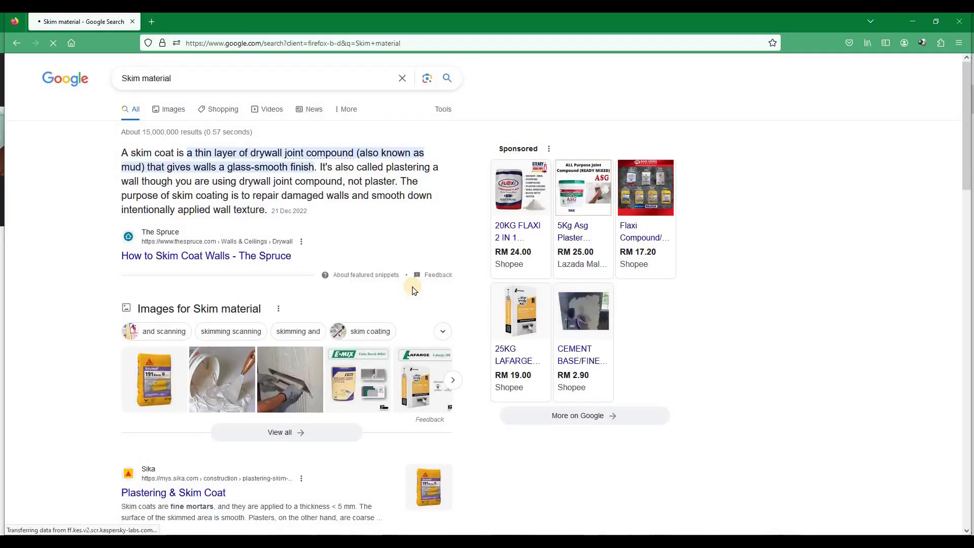
- Open Sika's Plastering & Skim Coat search result in a new tab
scroll(167, 335, down, 3)
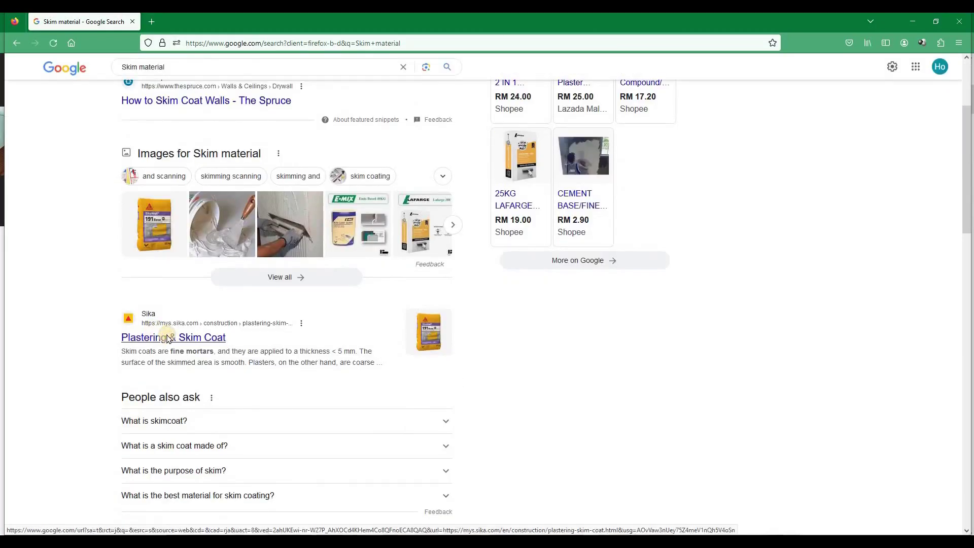
right_click(168, 339)
click(253, 347)
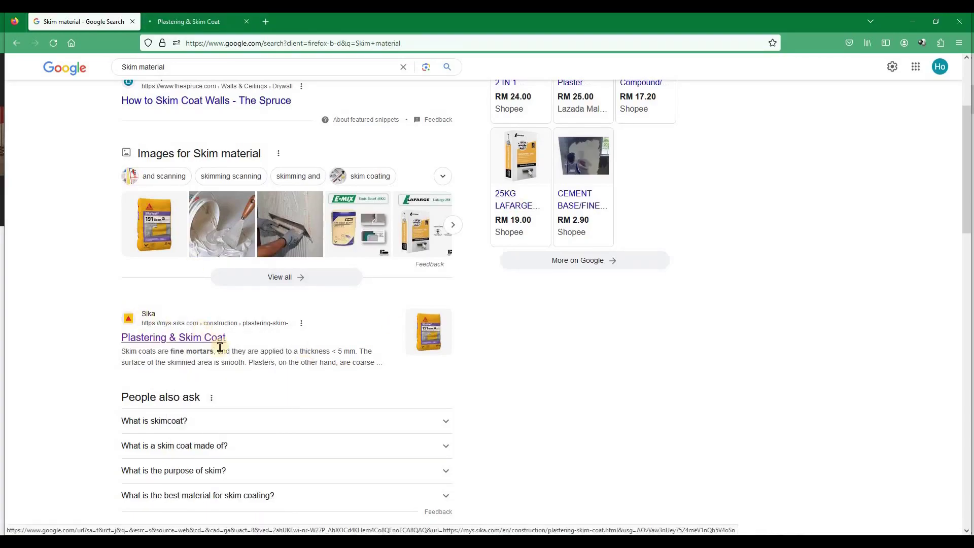
scroll(240, 226, up, 2)
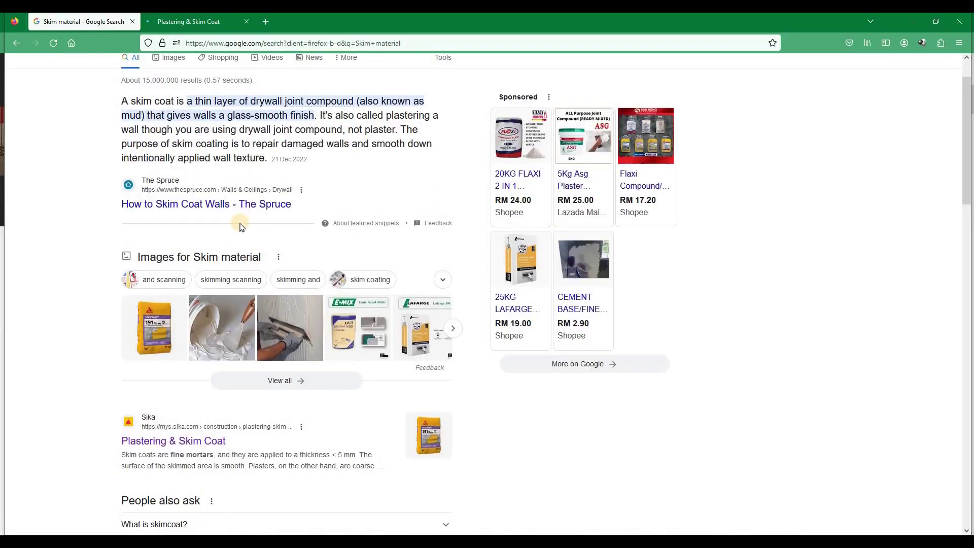
scroll(241, 226, up, 1)
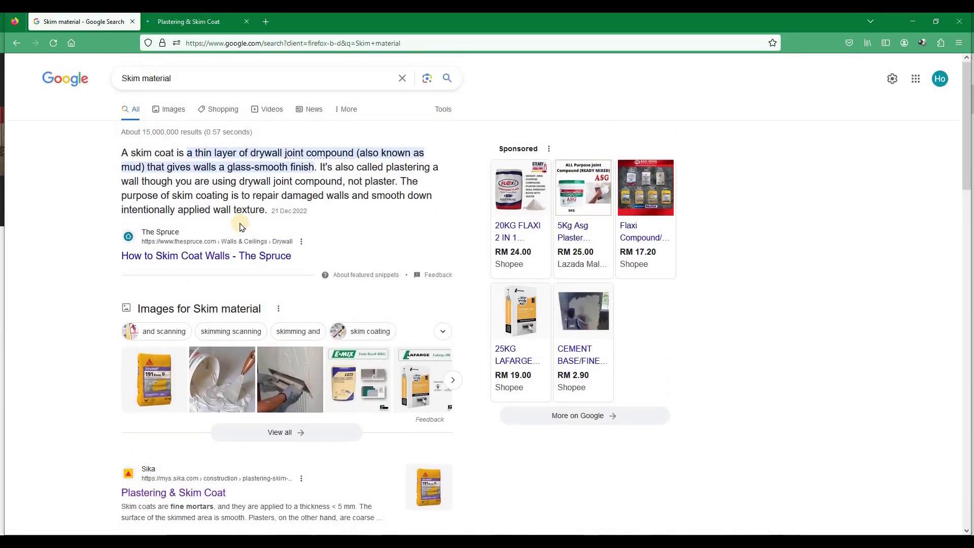
- Copy the web address of Sika's Plastering & Skim Coat page into the Skim material's URL property in Revit
click(203, 28)
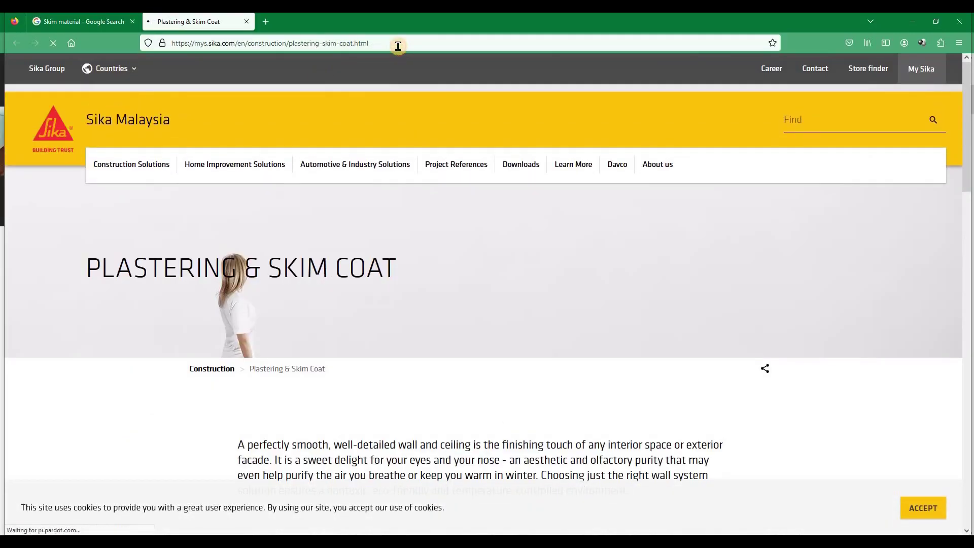
click(398, 45)
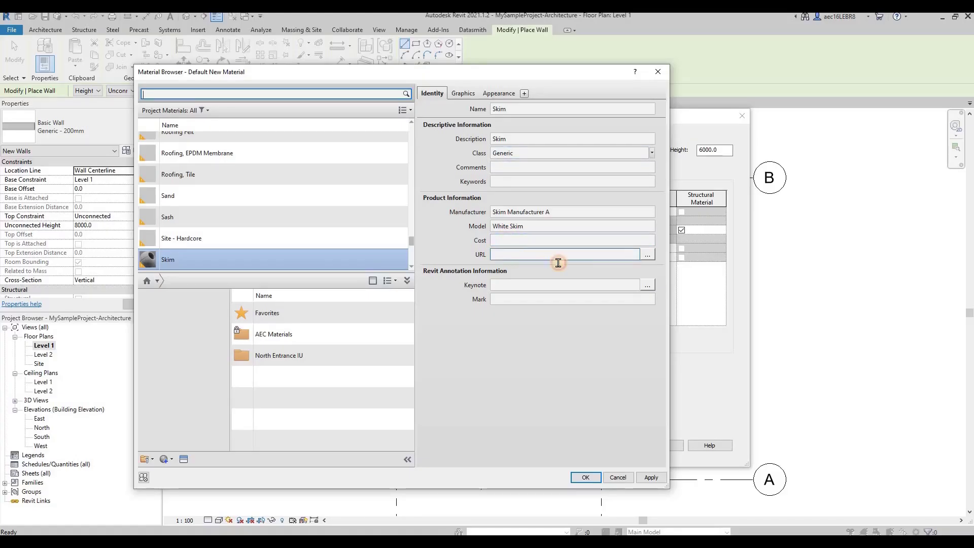
click(558, 257)
key(ctrl+v)
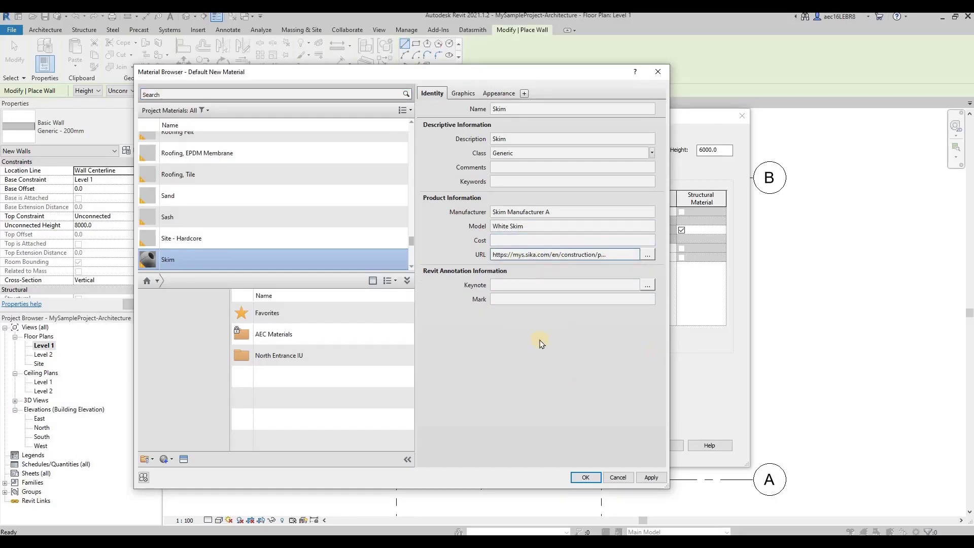
- Shade Skim with its render appearance, using appearance color RGB 192 192 192, and assign the material to the innermost Finish 2 [5] layer
click(465, 95)
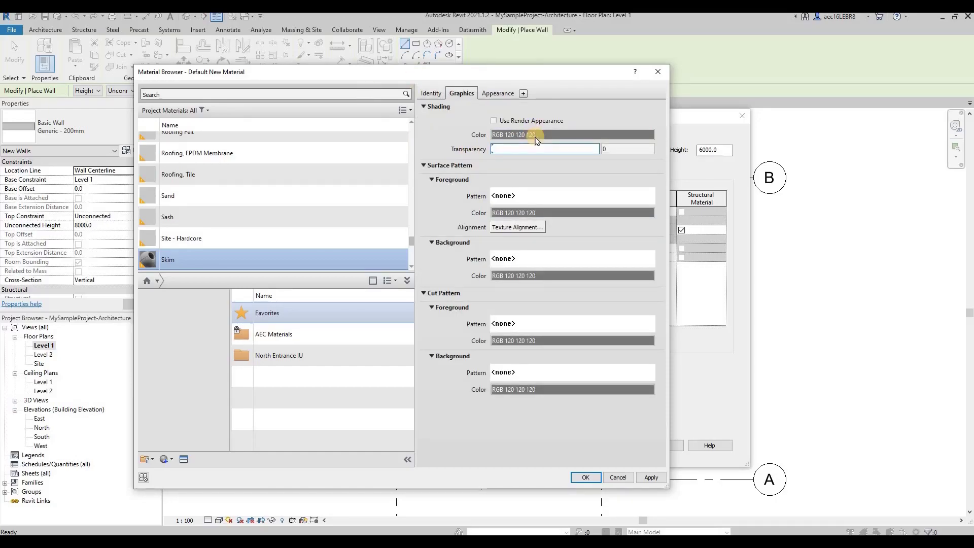
click(493, 122)
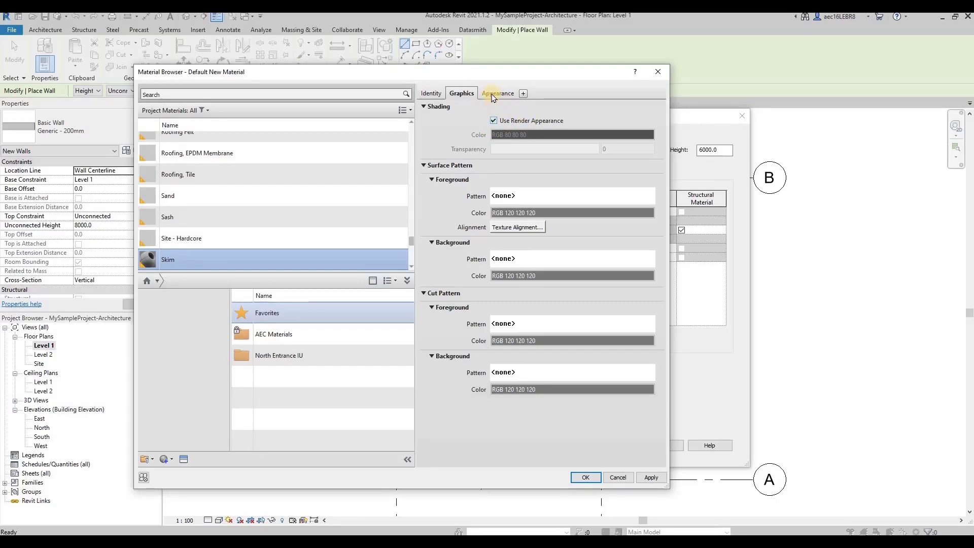
click(492, 95)
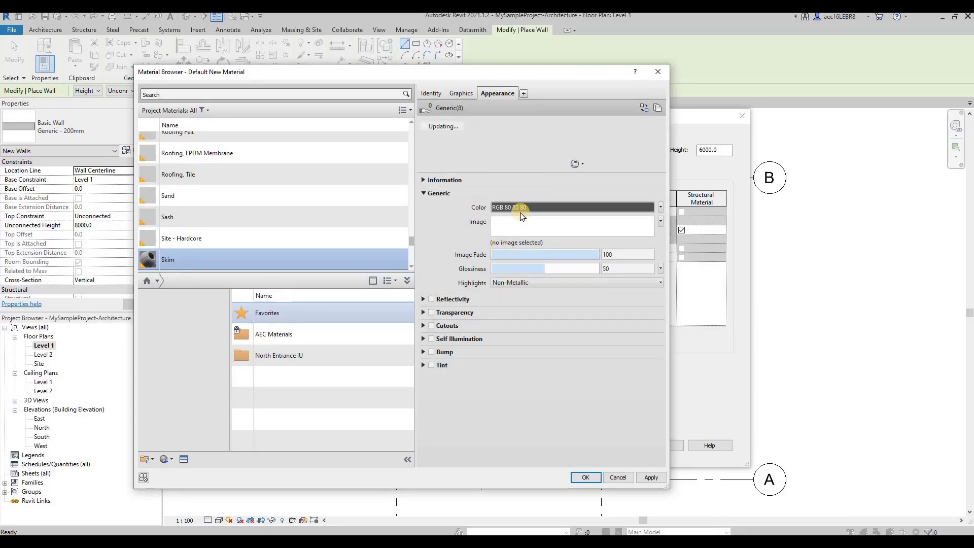
click(527, 208)
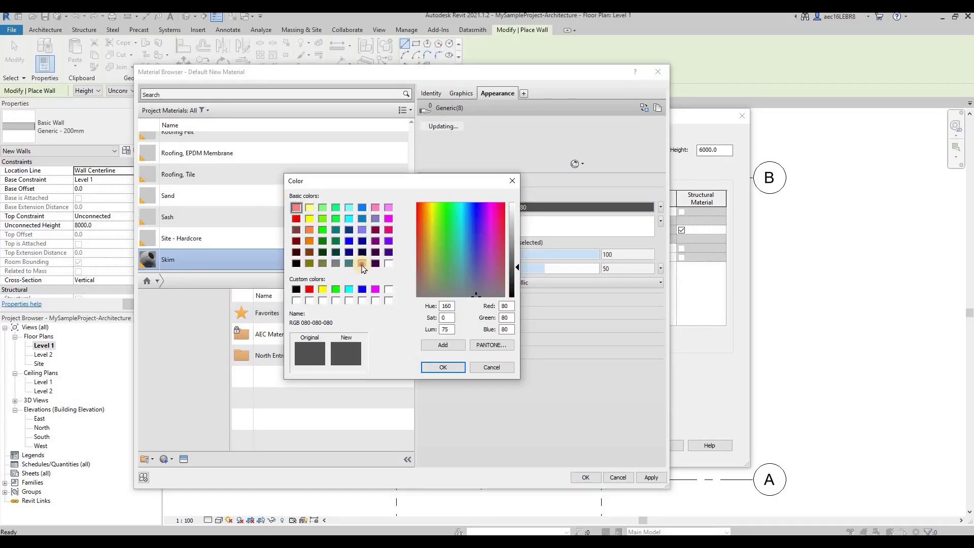
click(362, 264)
click(440, 362)
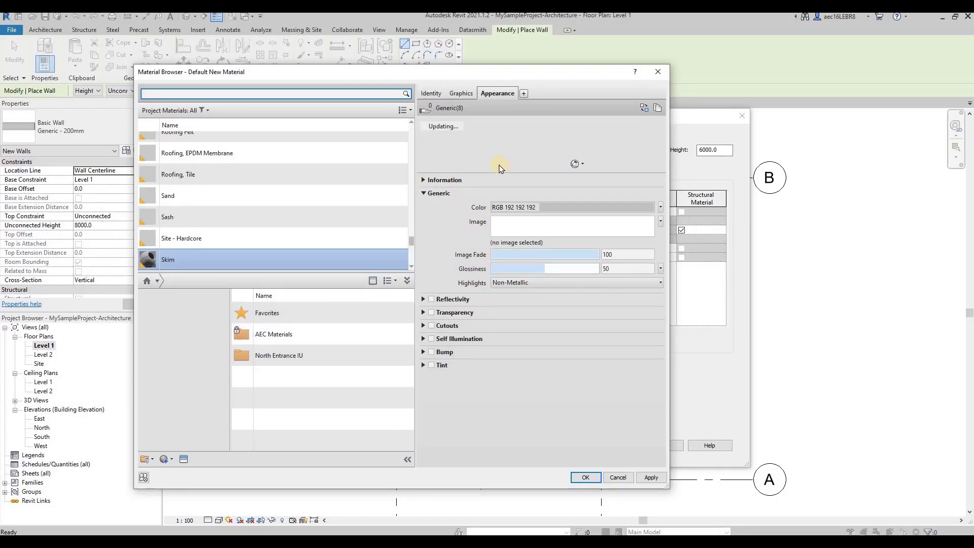
click(651, 479)
click(583, 477)
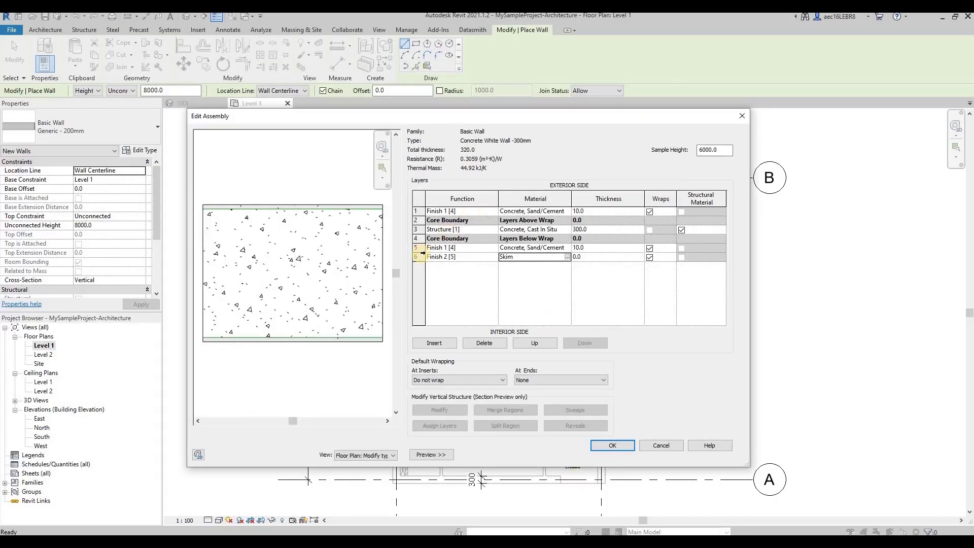
- Set the thickness of the innermost Skim layer to 5.0 mm
click(588, 258)
click(587, 258)
click(443, 264)
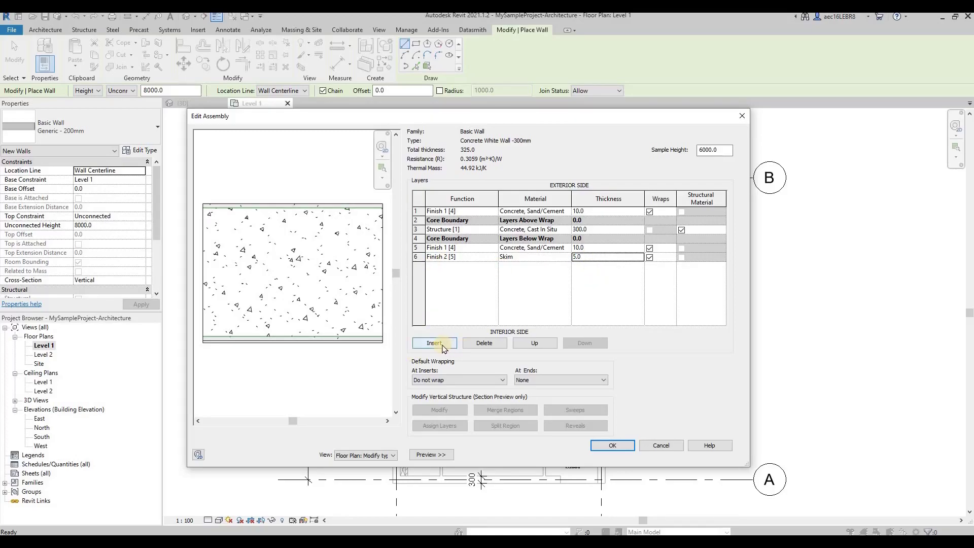
- Insert a new layer in the wall assembly and move it to the outermost exterior position
click(442, 345)
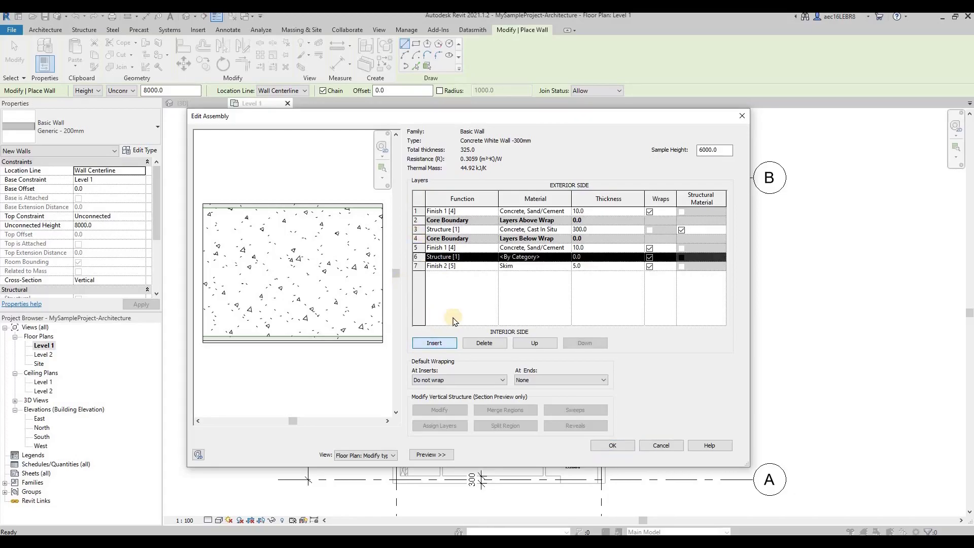
click(538, 345)
click(540, 347)
click(540, 346)
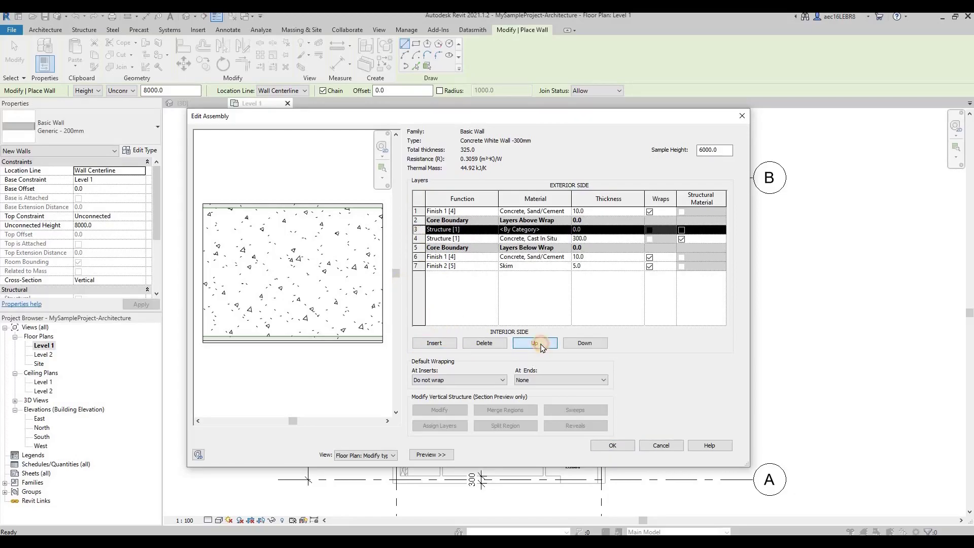
click(539, 346)
click(539, 347)
- Make the new exterior layer Finish 2 [5] with the Skim material and a thickness of 5.0 mm
click(495, 211)
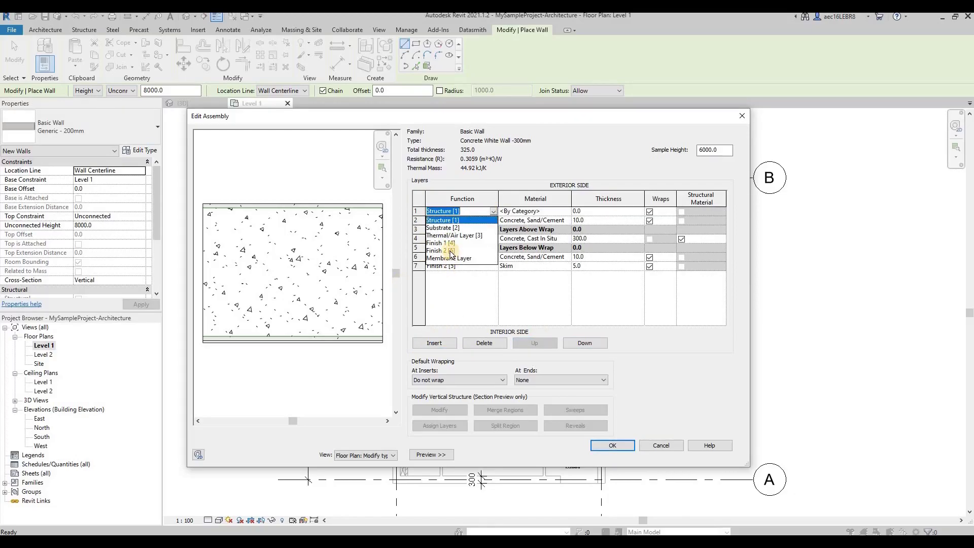
click(450, 251)
click(566, 212)
click(566, 212)
click(269, 198)
click(583, 477)
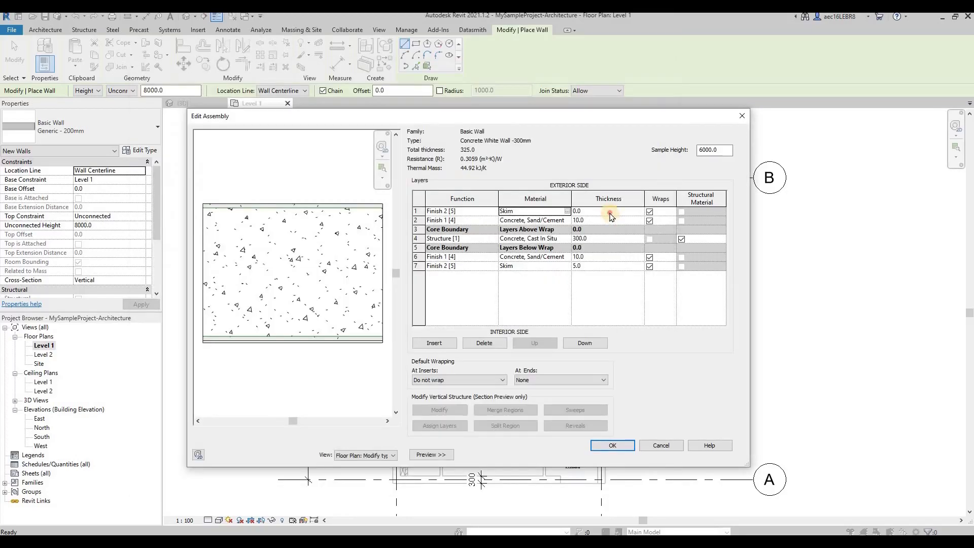
click(608, 212)
text(5)
click(282, 203)
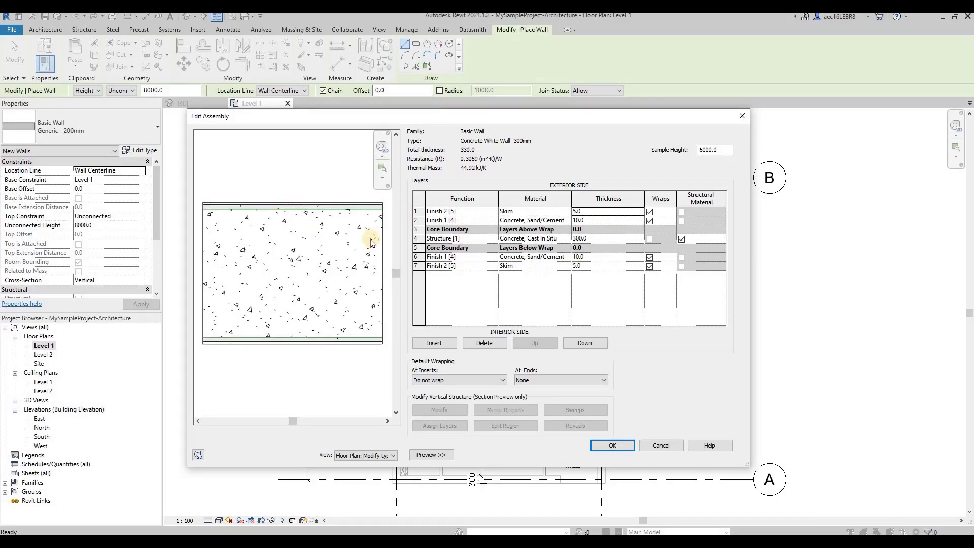
- Insert another layer outside the exterior Skim layer and set its function to Finish 2 [5]
click(433, 342)
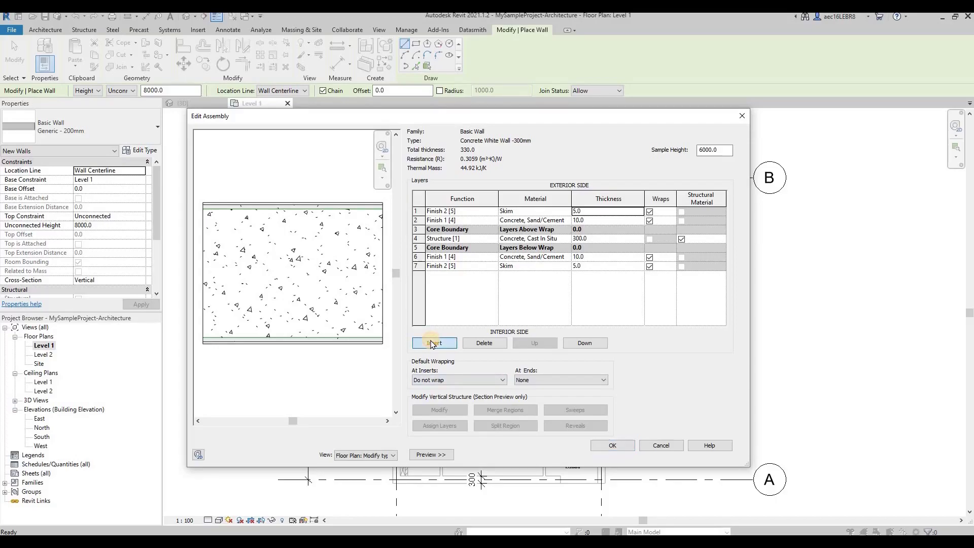
click(495, 211)
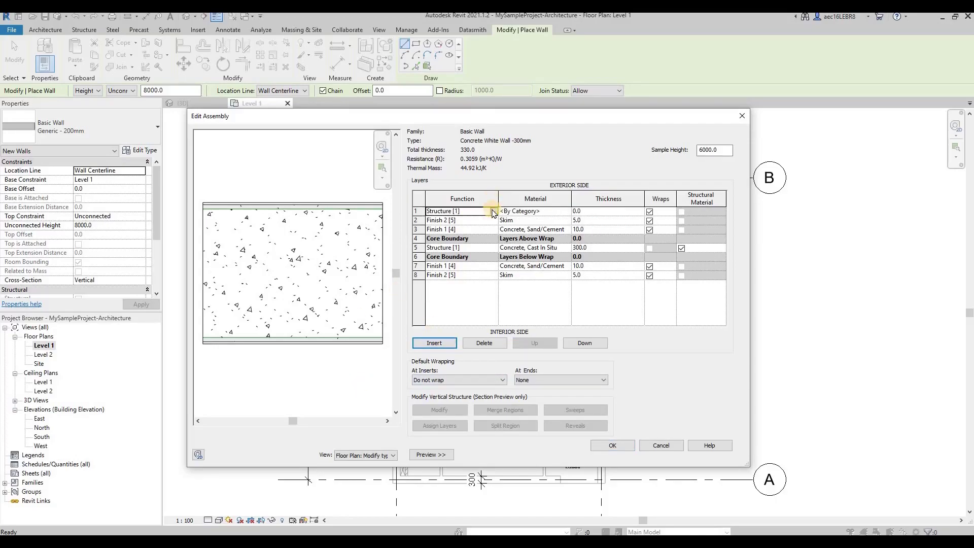
click(493, 211)
click(451, 244)
click(495, 211)
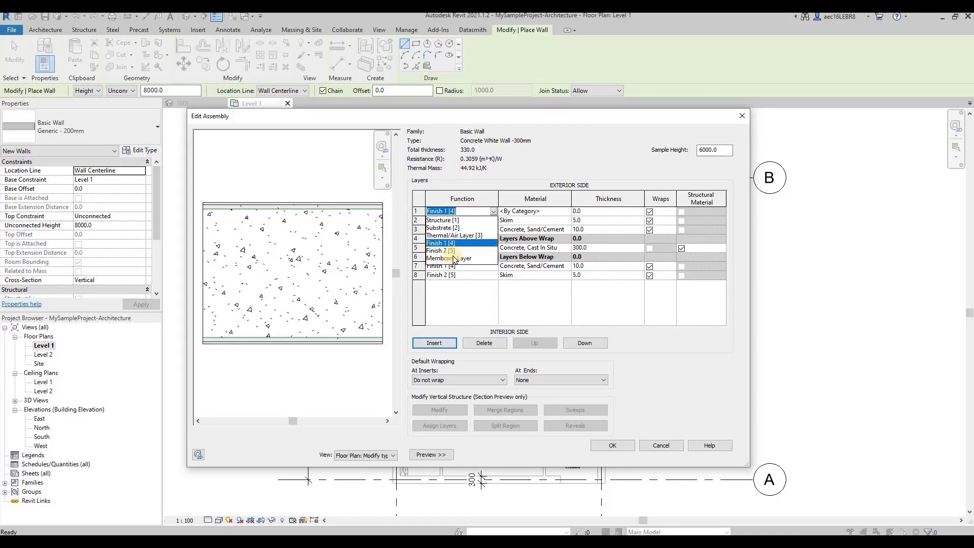
click(451, 253)
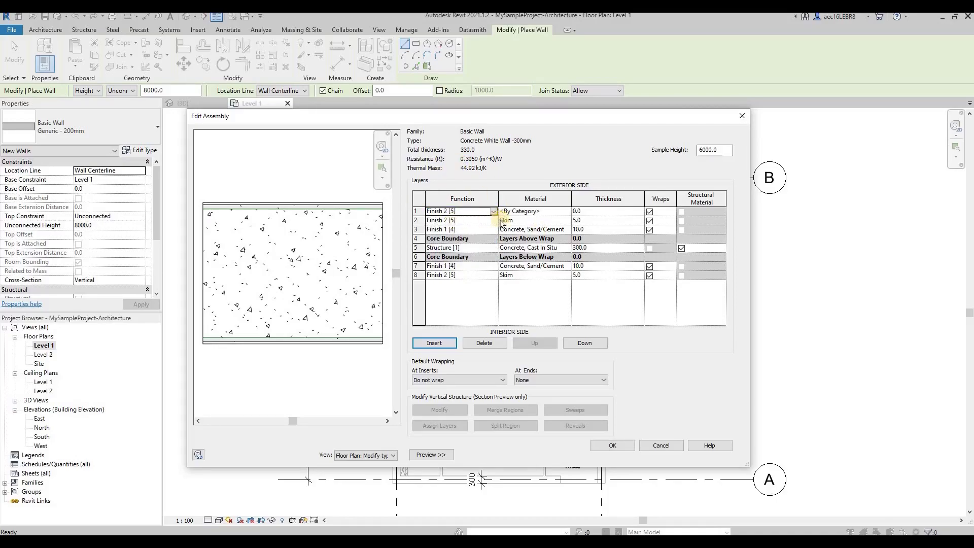
- Search the materials for "white" and assign Clad - White to the outermost exterior layer
click(568, 213)
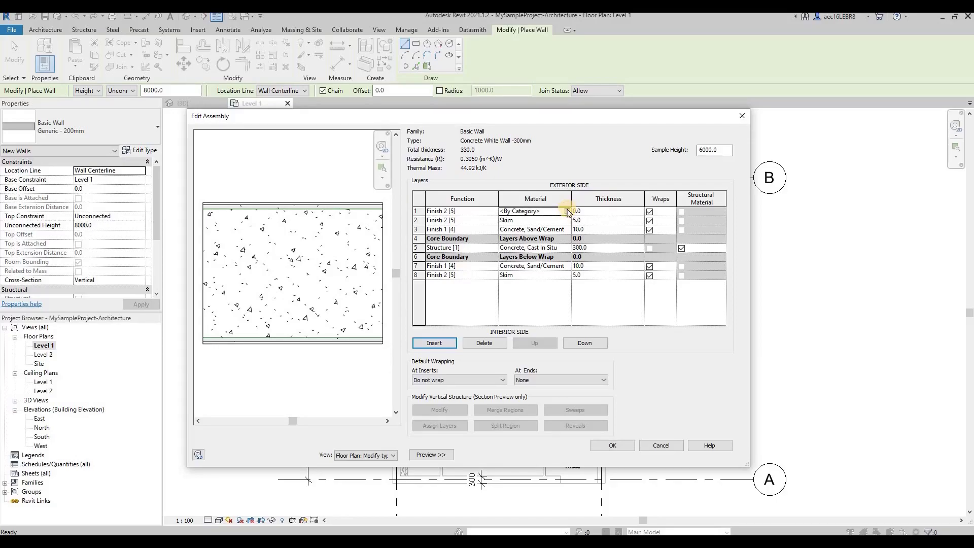
click(568, 212)
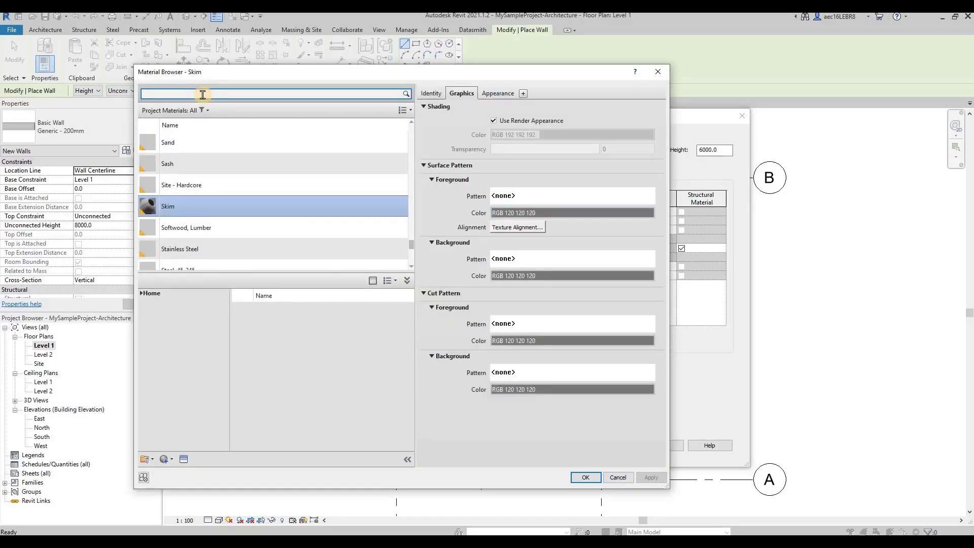
click(202, 95)
text(white)
key(Return)
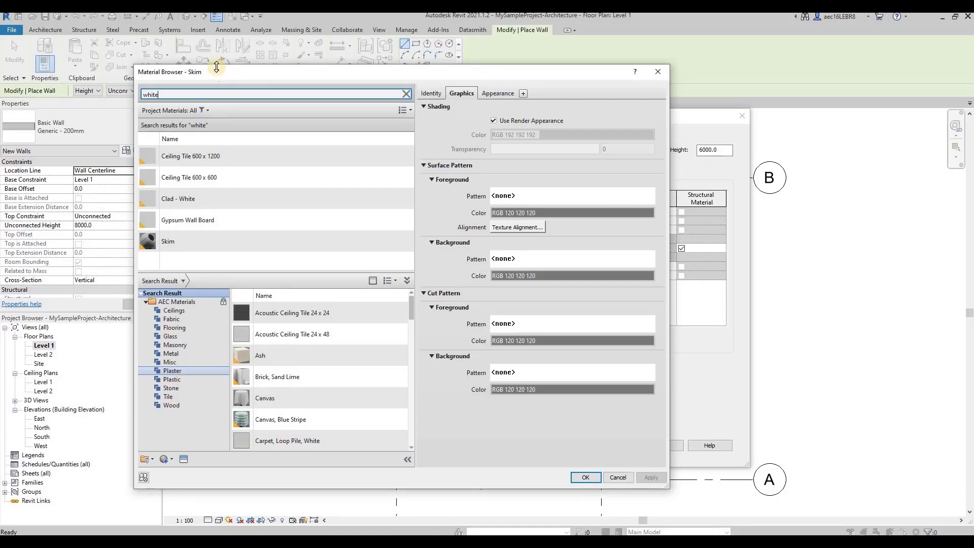
click(208, 205)
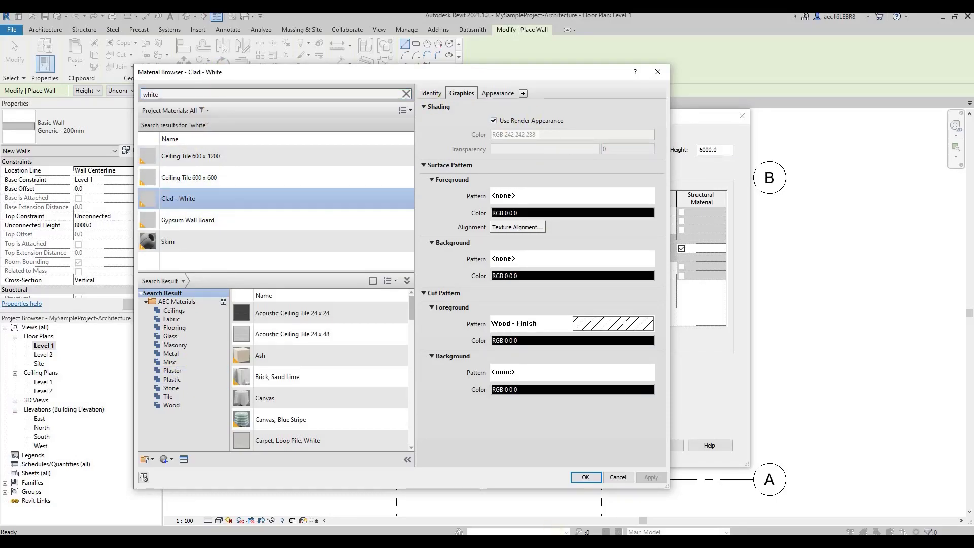
click(586, 477)
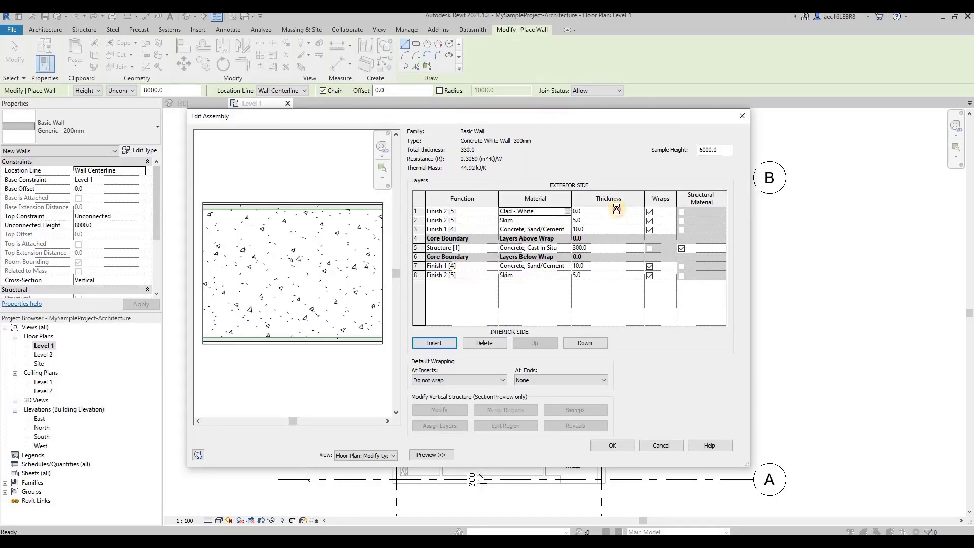
- Set the exterior Clad - White layer's thickness to 2 mm
click(615, 210)
text(2)
key(Return)
- Set the exterior Clad - White layer's thickness to 5 mm
double_click(586, 212)
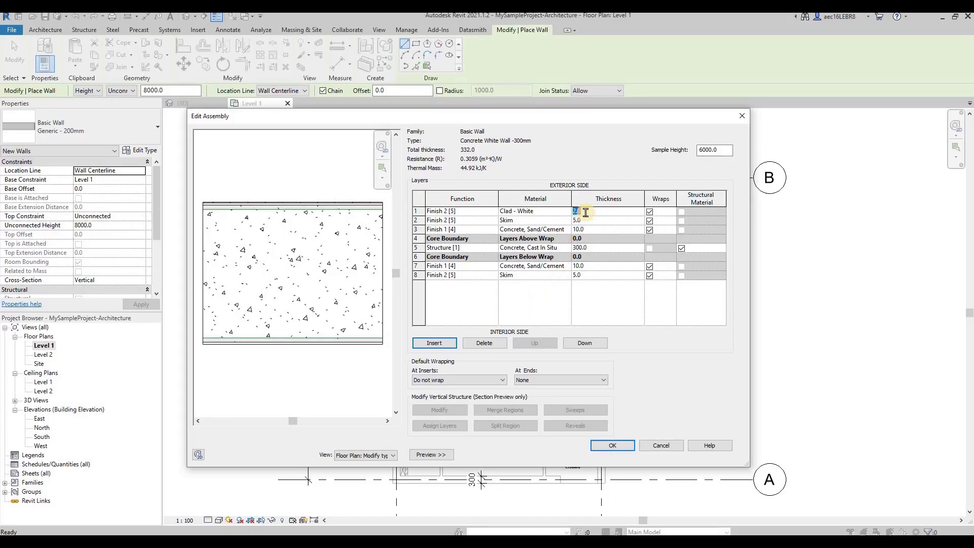
text(5)
key(Return)
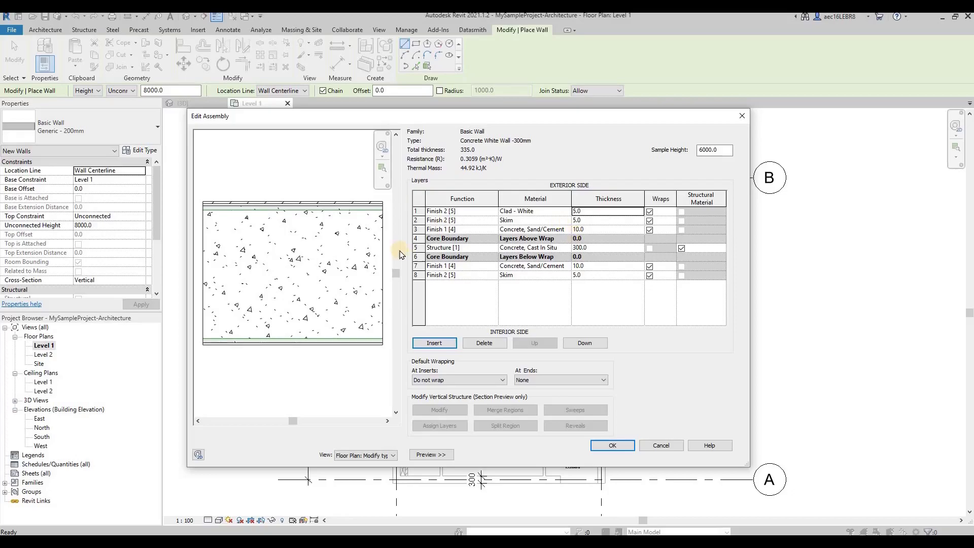
- Insert a new layer and move it to the innermost position, beyond the interior Skim layer
click(434, 343)
click(584, 343)
click(584, 343)
click(584, 343)
click(584, 344)
click(584, 343)
click(584, 343)
click(584, 344)
click(584, 344)
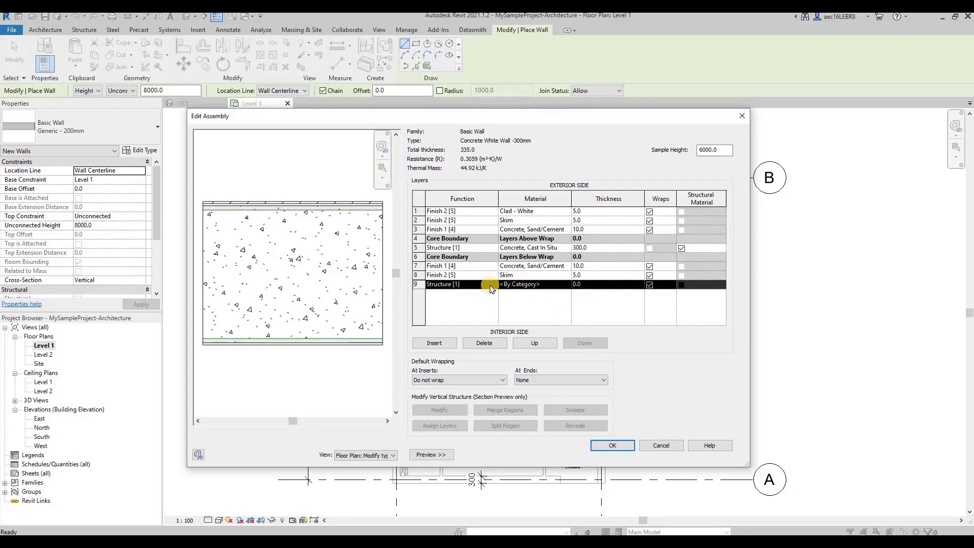
- Make the innermost layer Finish 2 [5] with the Clad - White material and a thickness of 5 mm
click(492, 284)
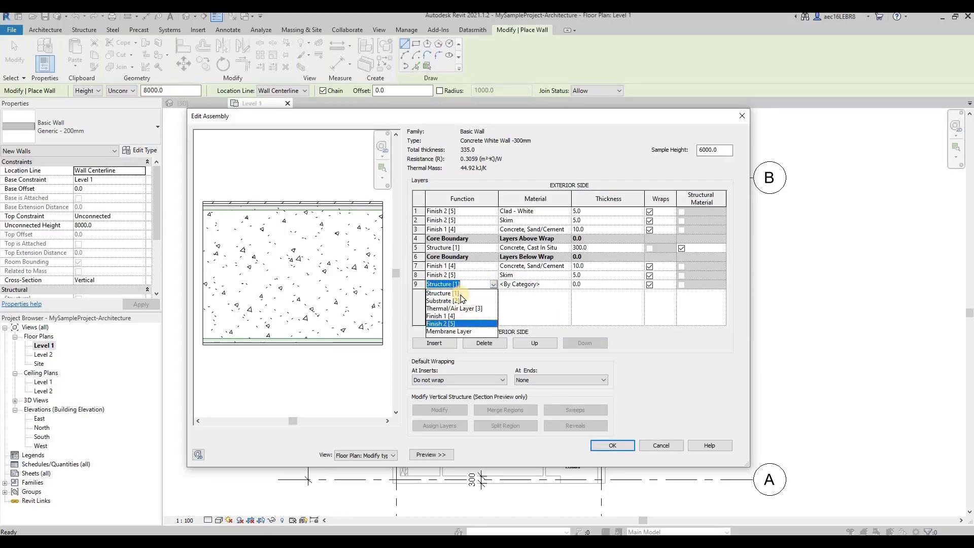
click(453, 323)
click(563, 284)
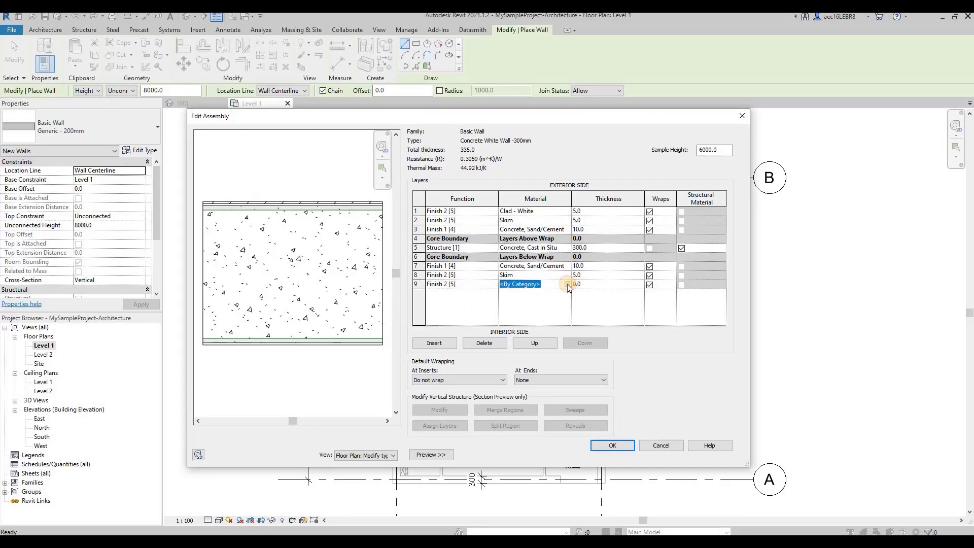
click(567, 284)
click(217, 195)
click(579, 475)
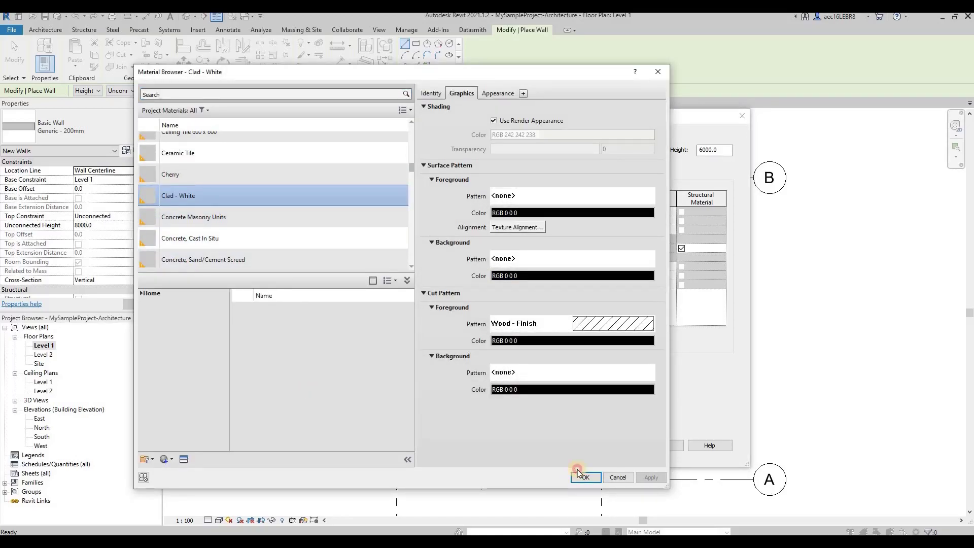
click(599, 282)
text(5)
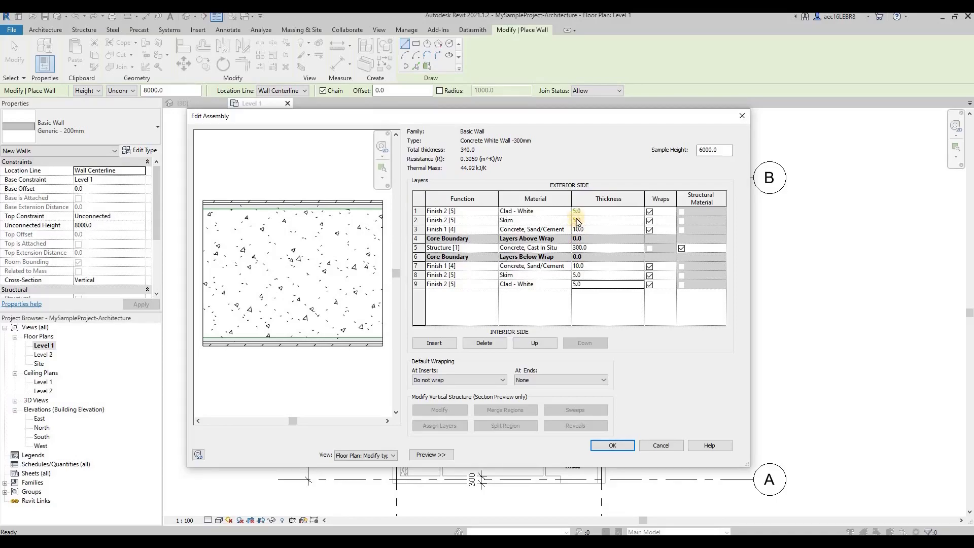
- Set the Concrete, Cast In Situ core's thickness to 260 mm and accept the wall assembly
click(599, 247)
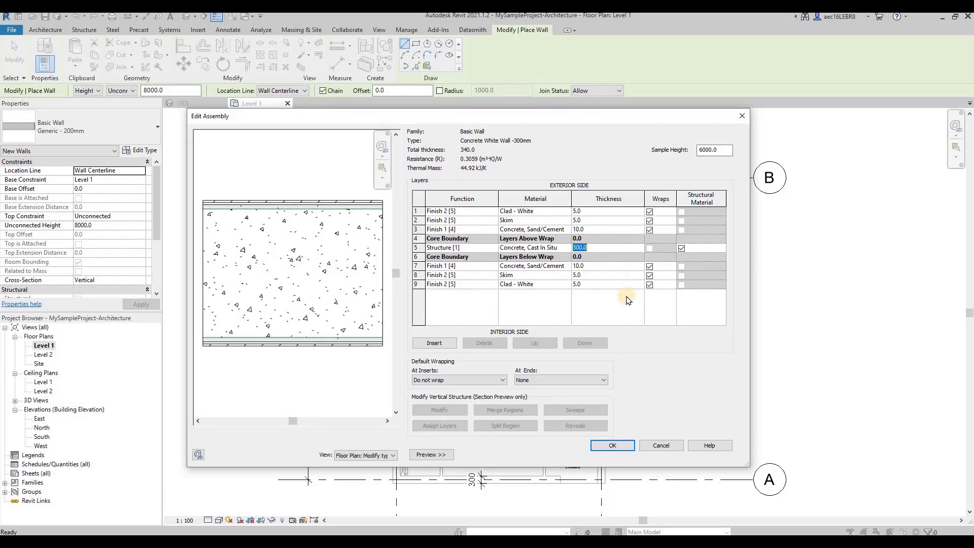
drag(602, 249, 540, 245)
text(260)
key(Return)
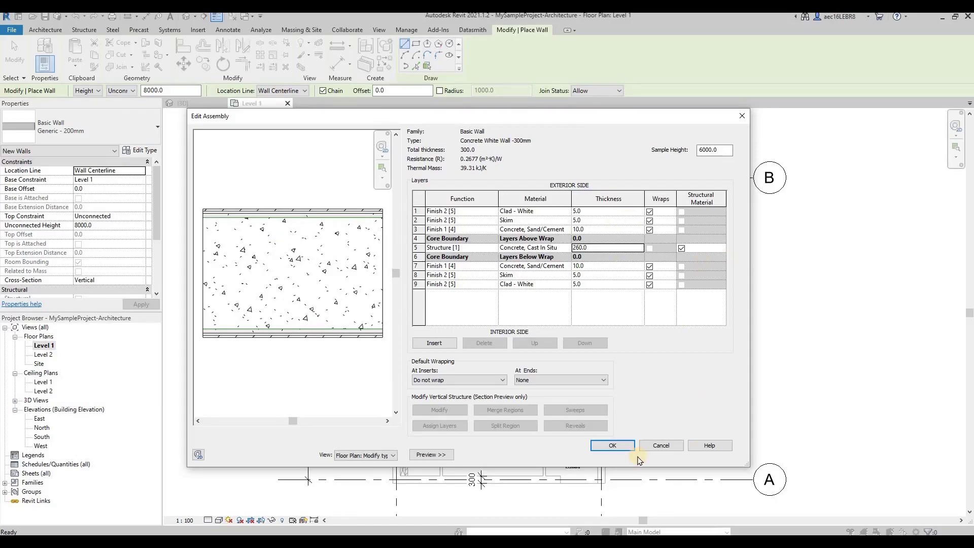
click(610, 445)
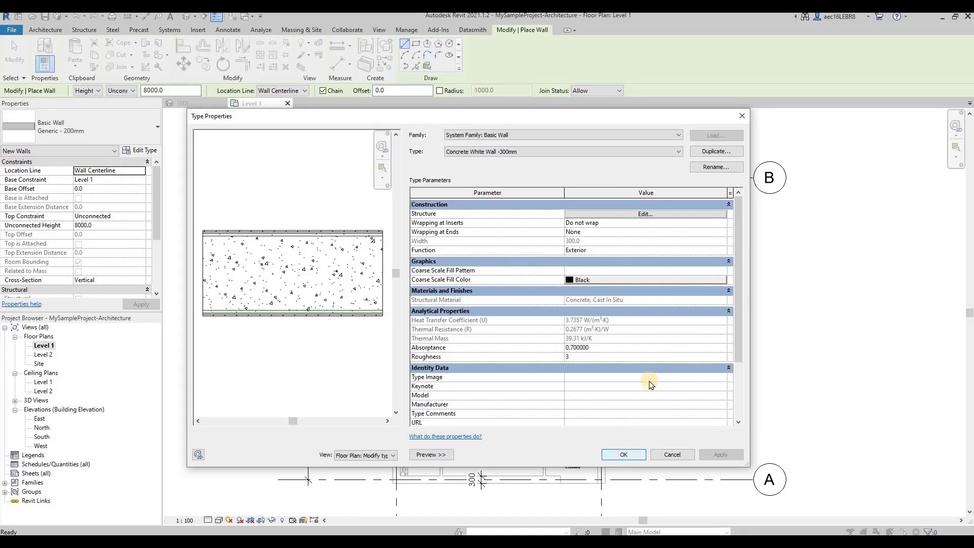
- Enter "Concrete White Wall With Skim and Paint" as the wall type's description
scroll(471, 314, down, 3)
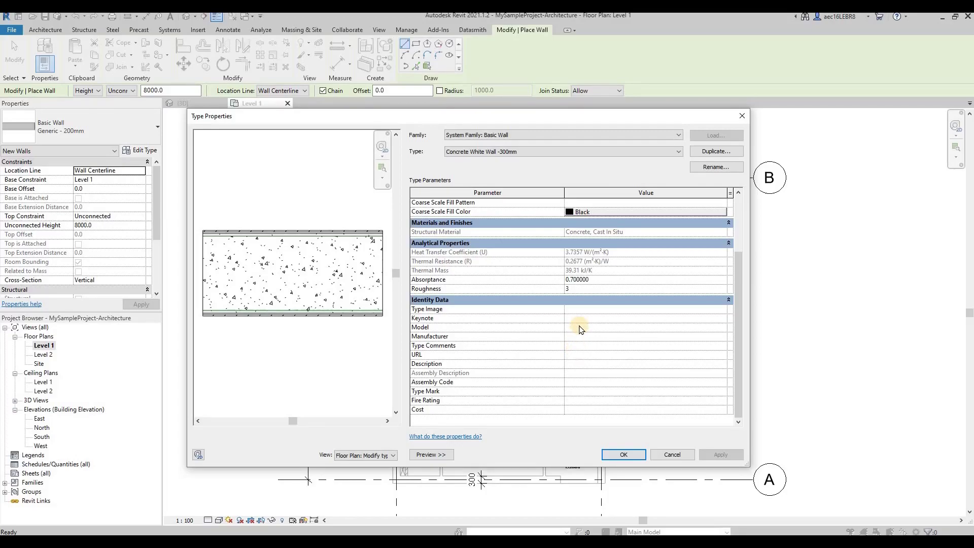
click(578, 365)
text(Co)
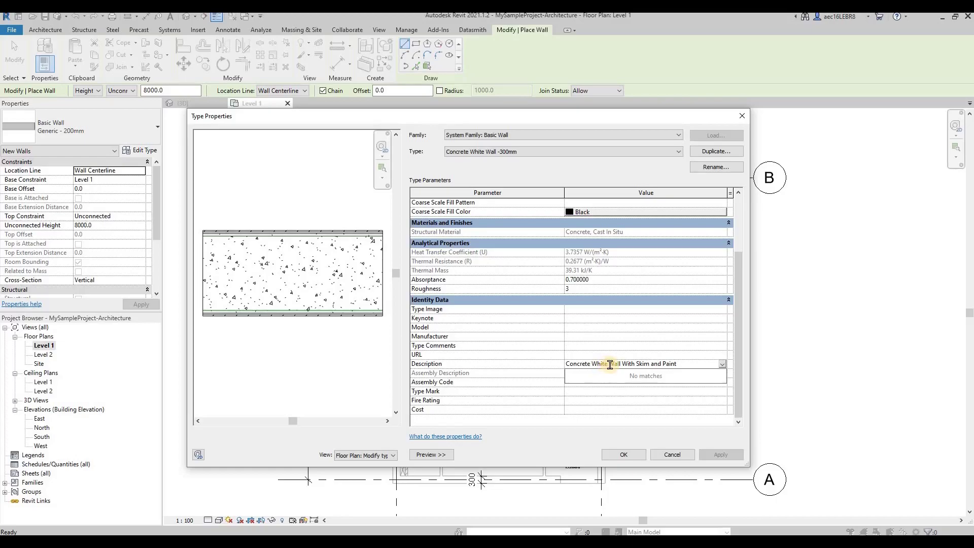
click(675, 384)
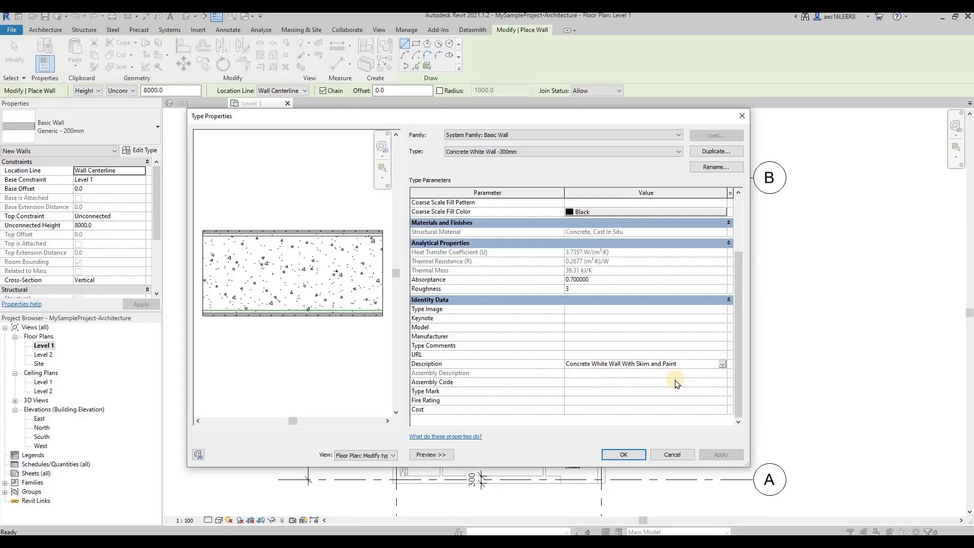
- Reword the wall type's description to "Concrete Wall With Skim and White Paint -300mm"
click(609, 363)
key(BackSpace)
key(BackSpace)
key(BackSpace)
key(BackSpace)
key(BackSpace)
key(BackSpace)
key(BackSpace)
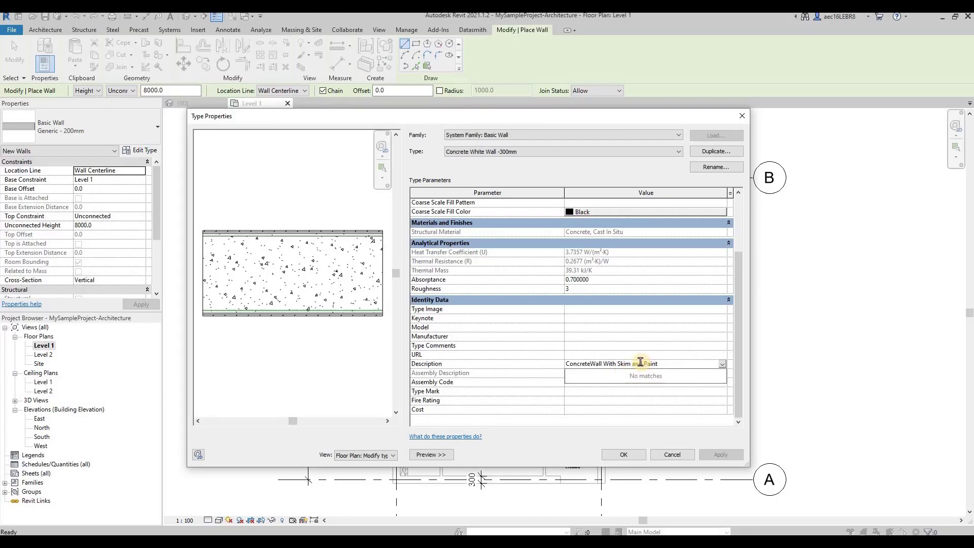
click(722, 364)
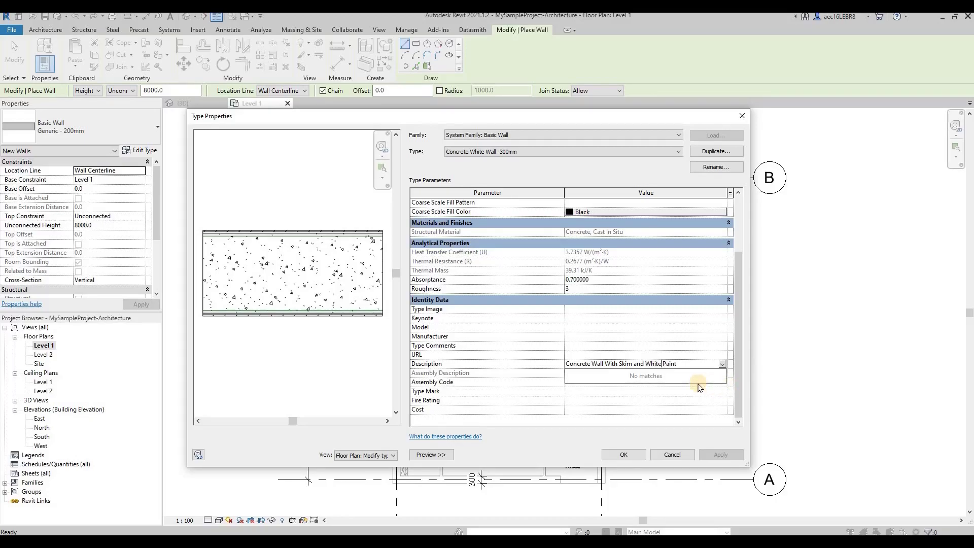
click(699, 361)
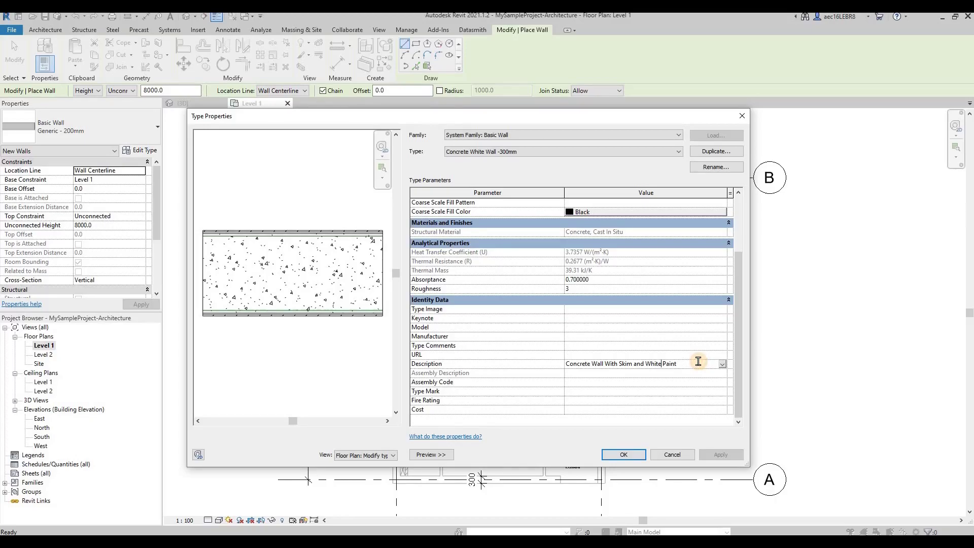
text(-300mm)
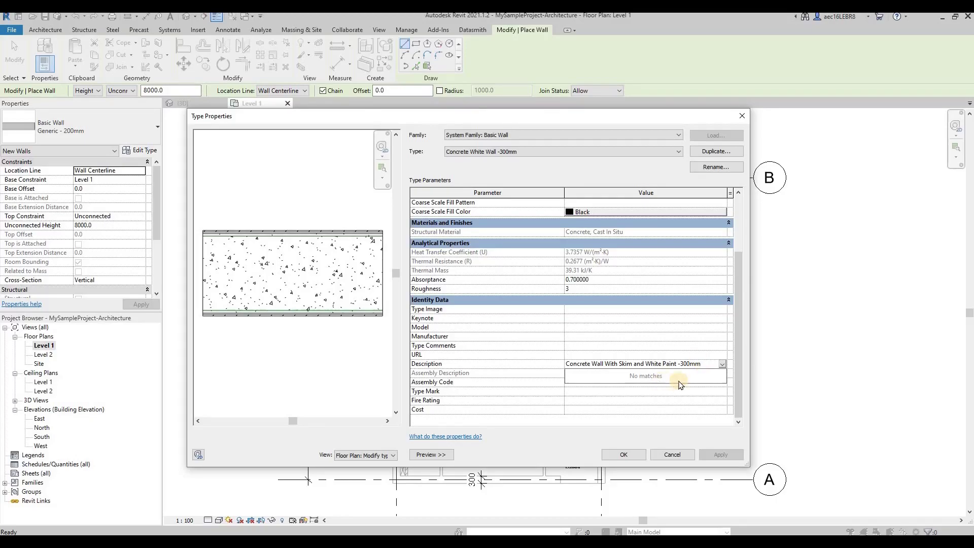
- Set the wall type's cost to 200.00 and accept the type properties
click(578, 409)
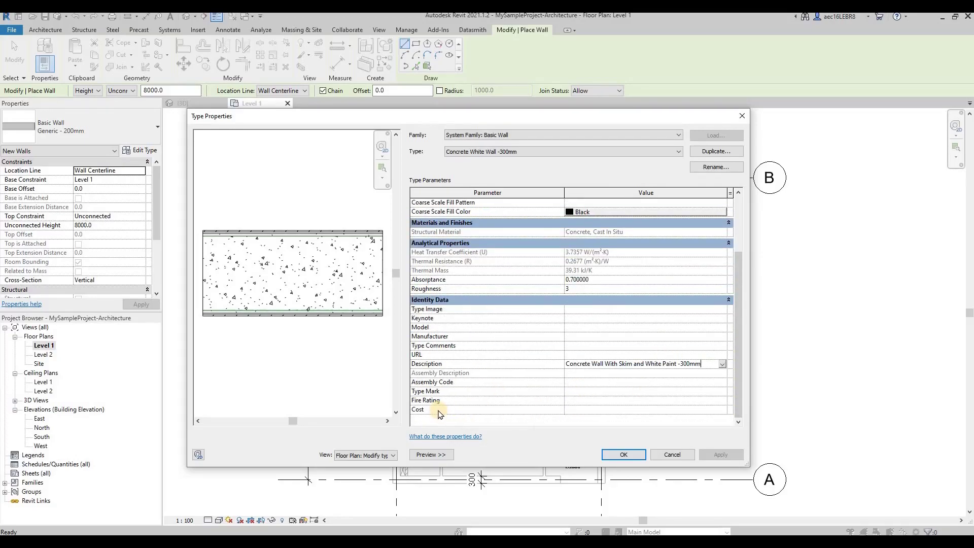
click(617, 411)
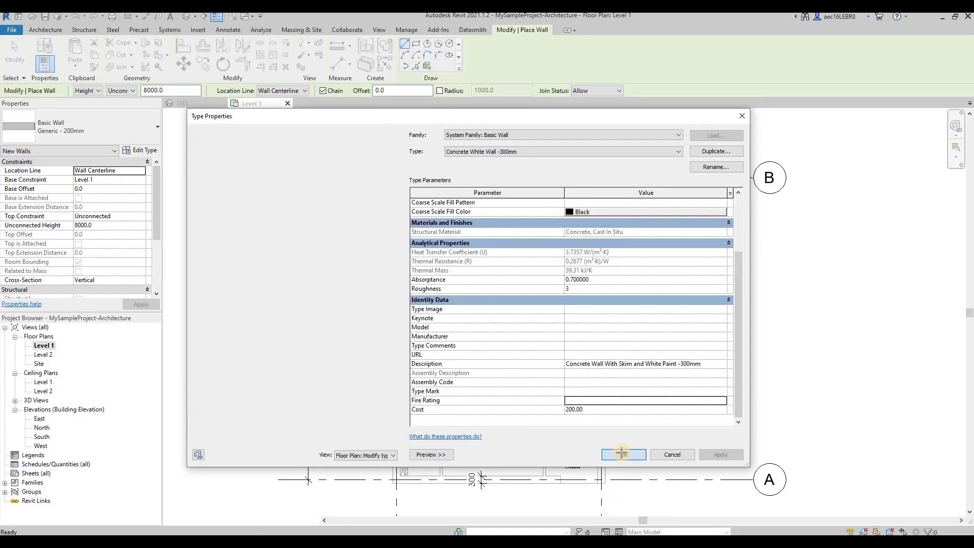
scroll(362, 191, up, 4)
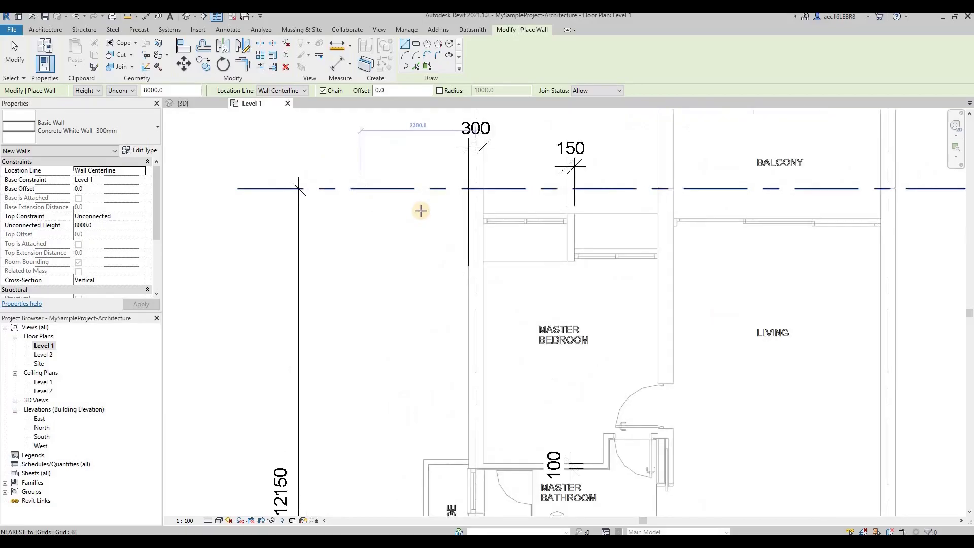
- Draw a vertical Concrete White Wall -300mm wall 2000 mm long outside the master bedroom, just below grid B
click(370, 189)
click(414, 336)
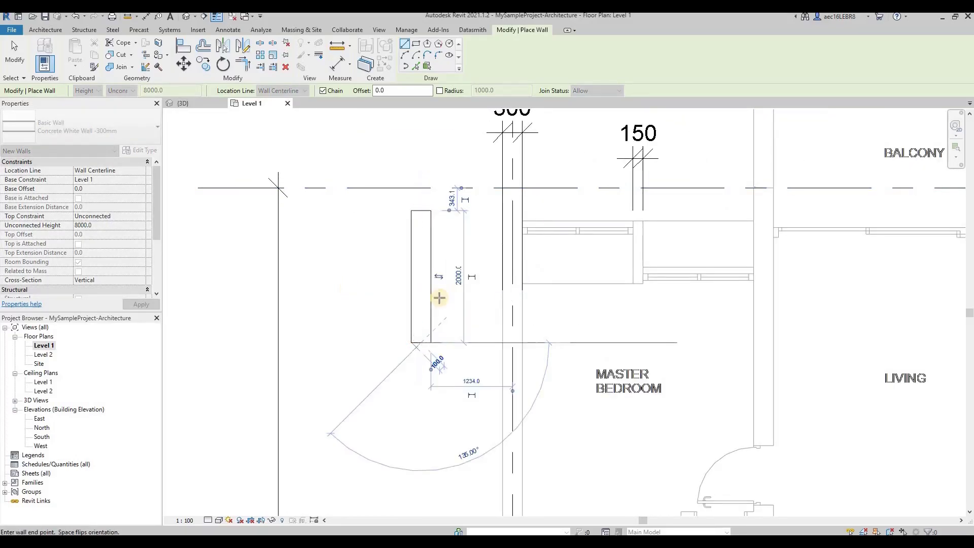
key(Escape)
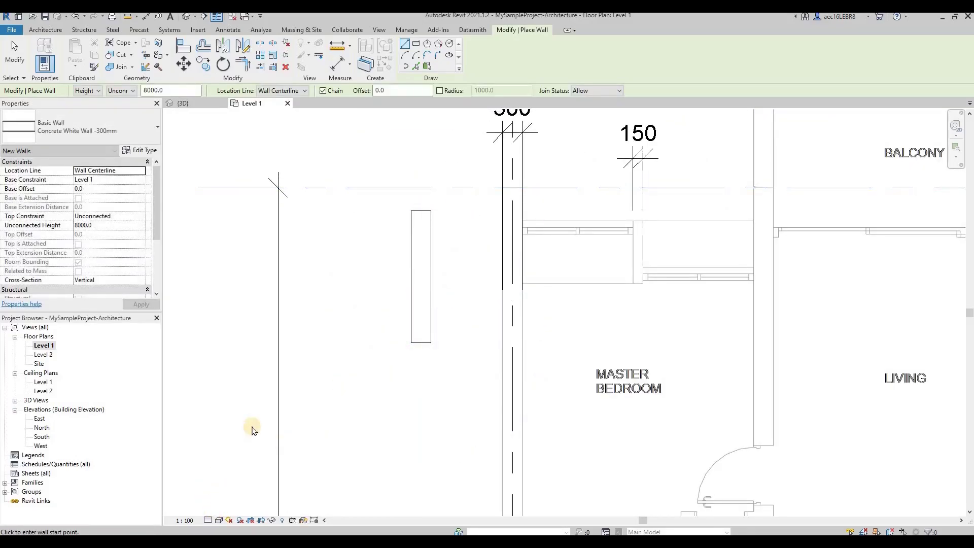
key(Escape)
scroll(413, 289, down, 2)
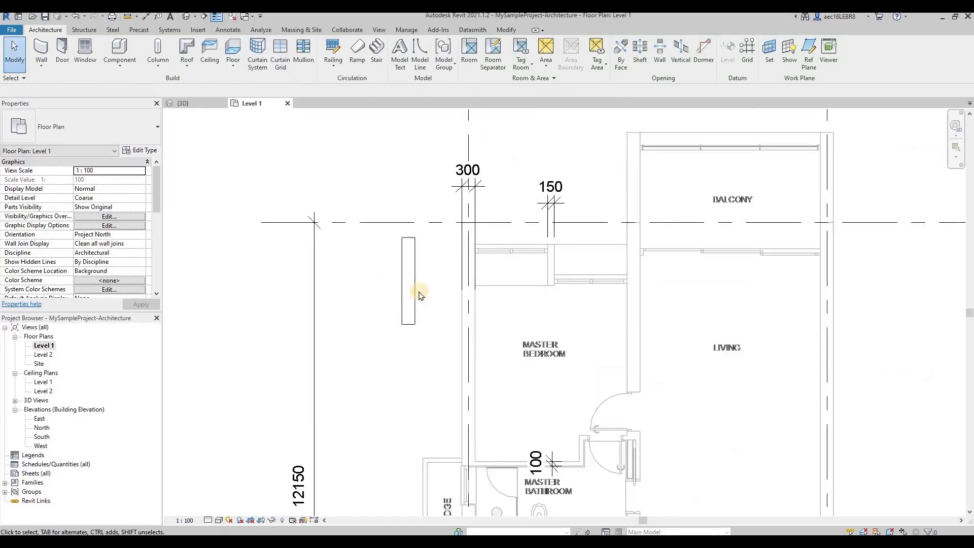
- Inspect the new wall's layers at Fine detail level and return the plan to Coarse
click(218, 510)
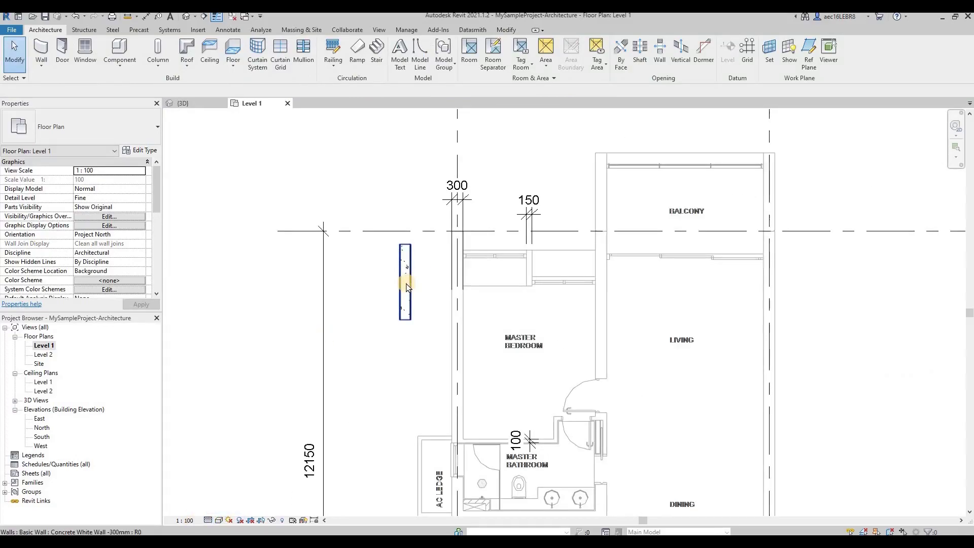
scroll(406, 287, up, 3)
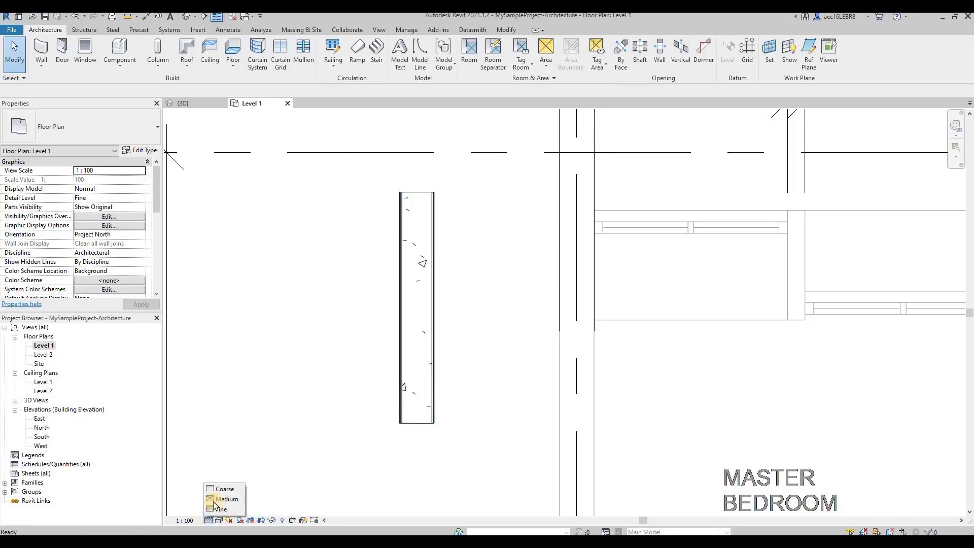
click(208, 520)
click(224, 488)
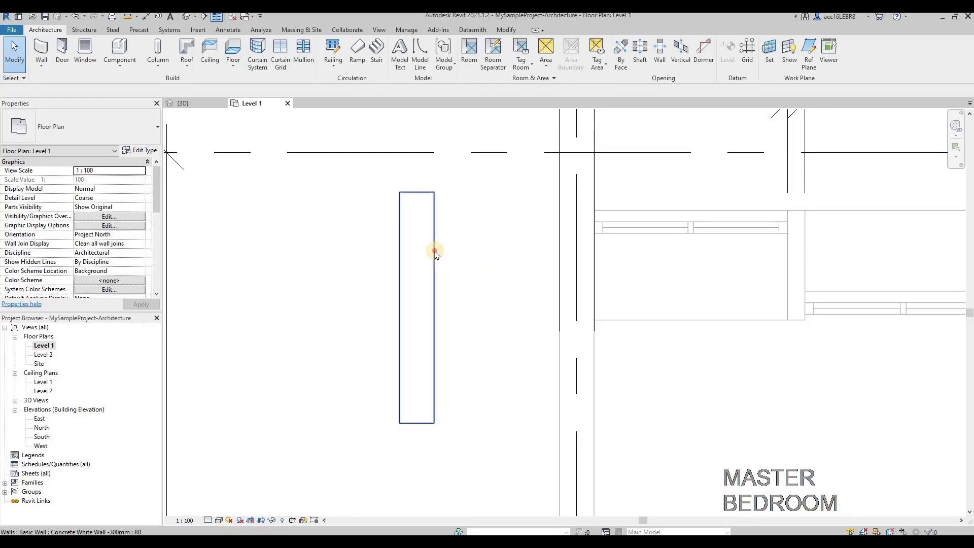
- Move the wall onto the 300 mm wall outline along the outer side of the master bedroom
click(417, 294)
scroll(426, 289, down, 5)
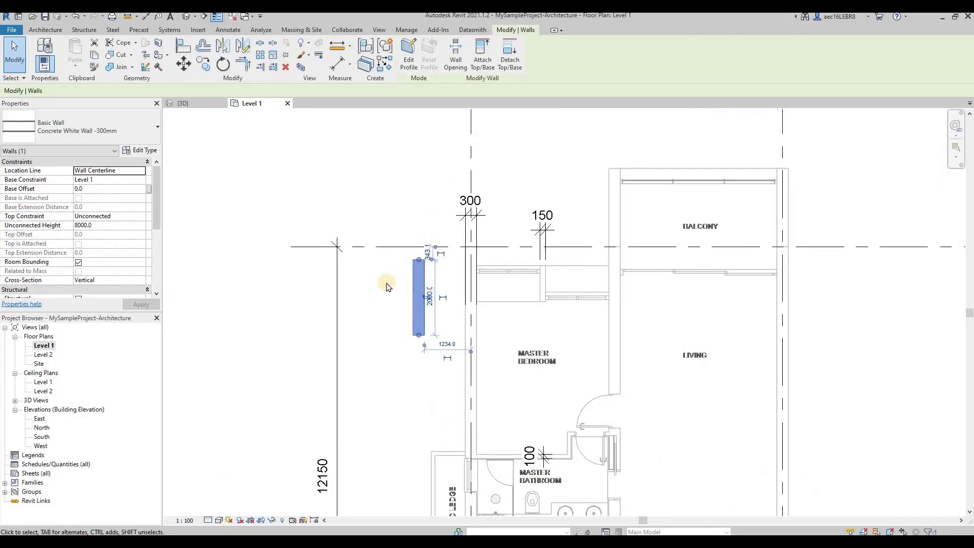
scroll(418, 304, up, 5)
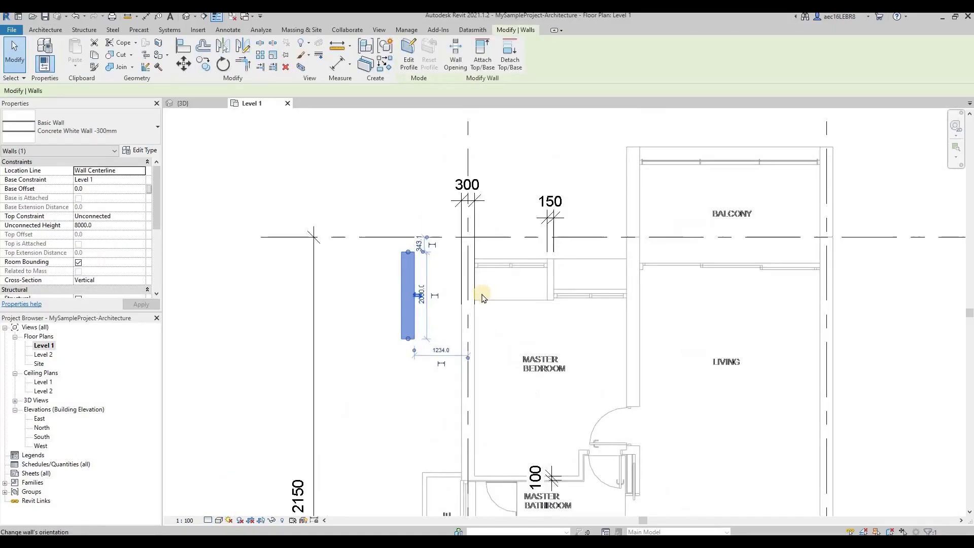
click(184, 63)
click(373, 248)
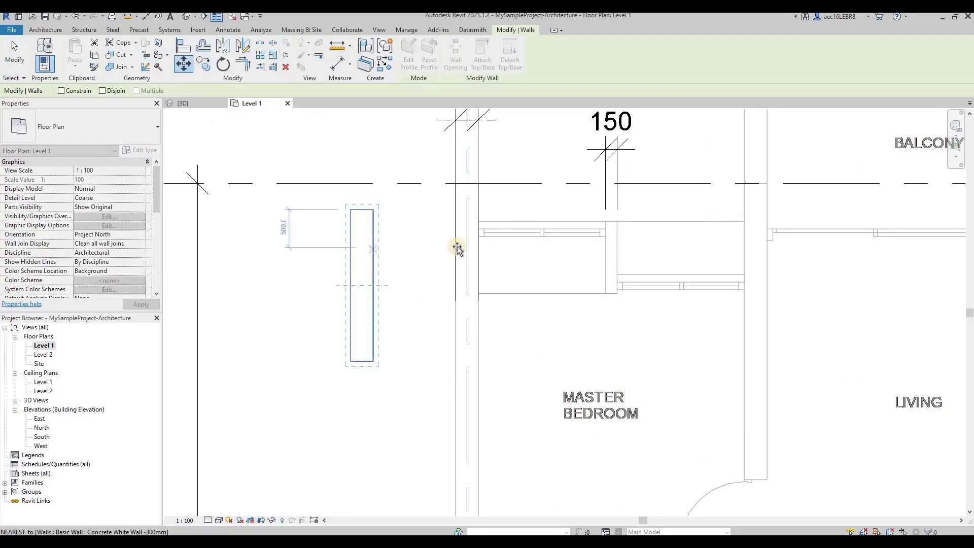
click(517, 320)
click(415, 283)
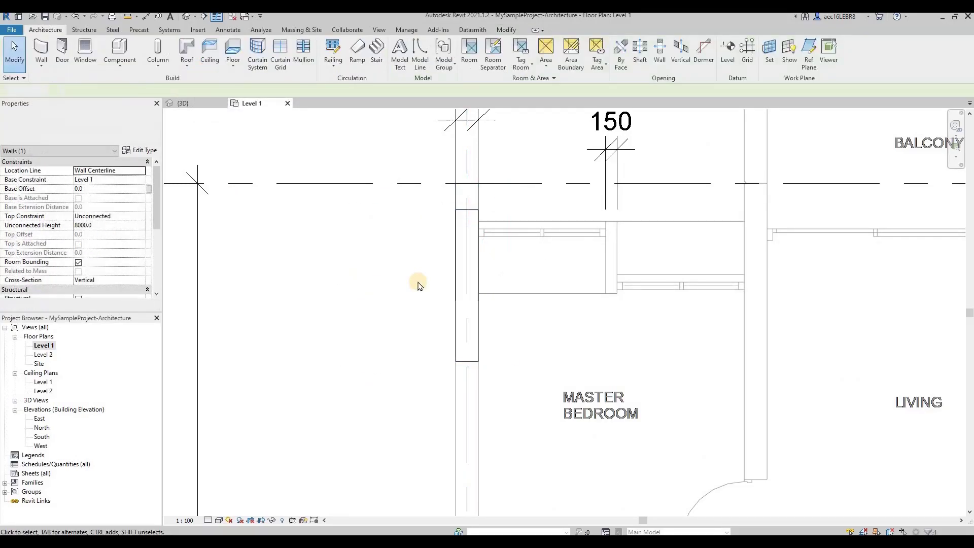
- Draw a vertical building section line outside the flat, facing the new wall, and open its section view
scroll(383, 233, down, 4)
scroll(383, 241, down, 4)
scroll(402, 183, up, 3)
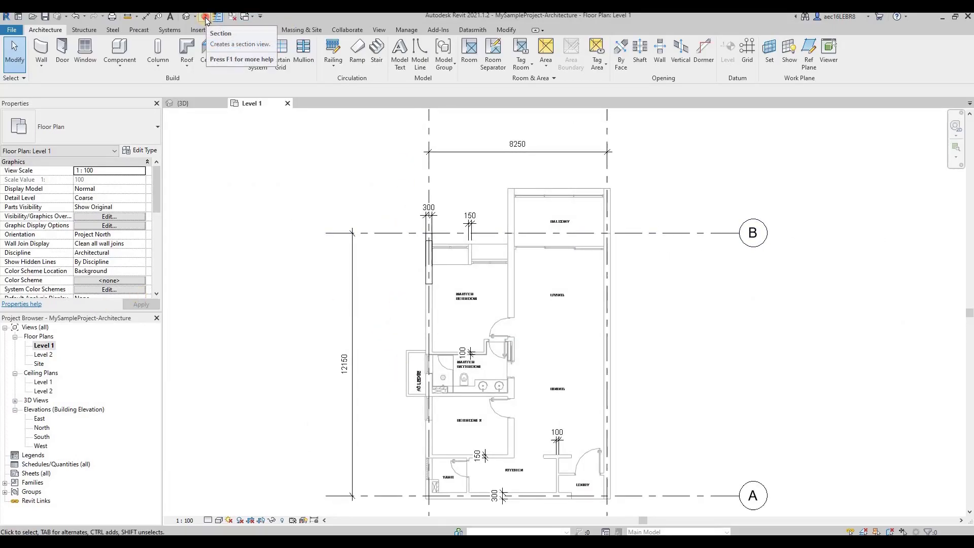
click(205, 18)
click(392, 206)
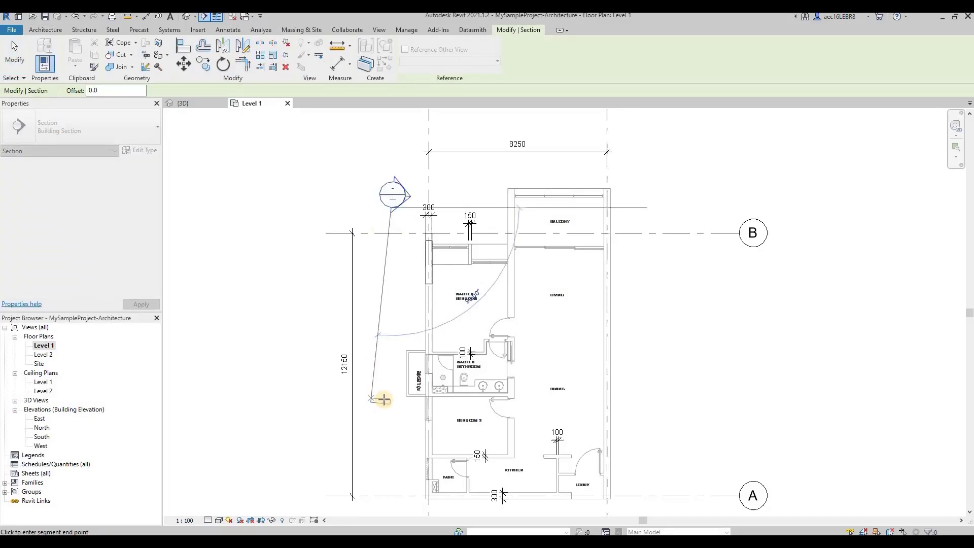
click(387, 401)
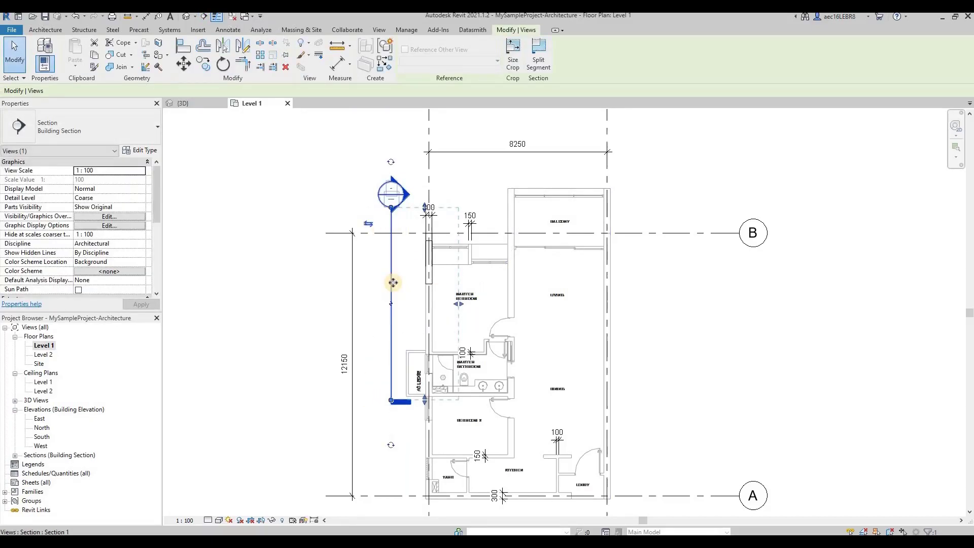
right_click(392, 251)
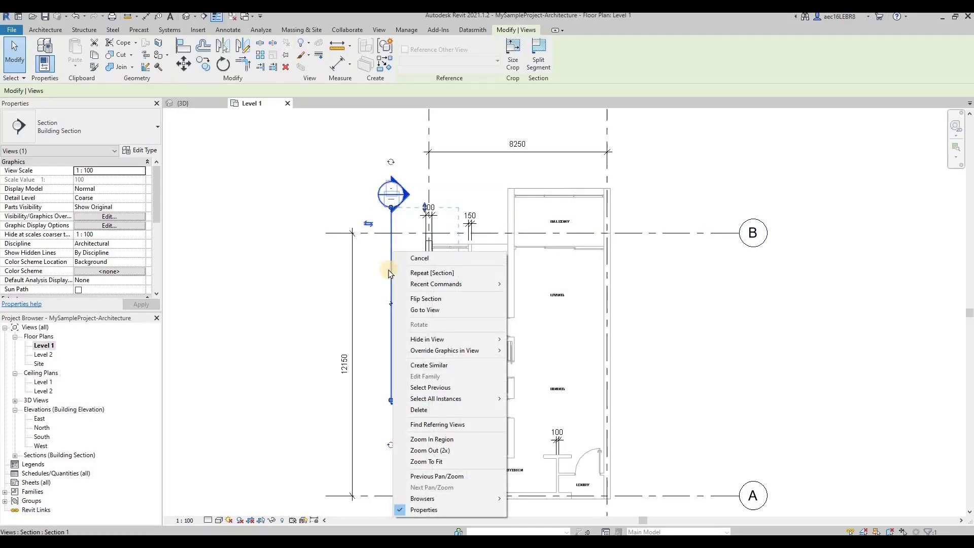
click(426, 310)
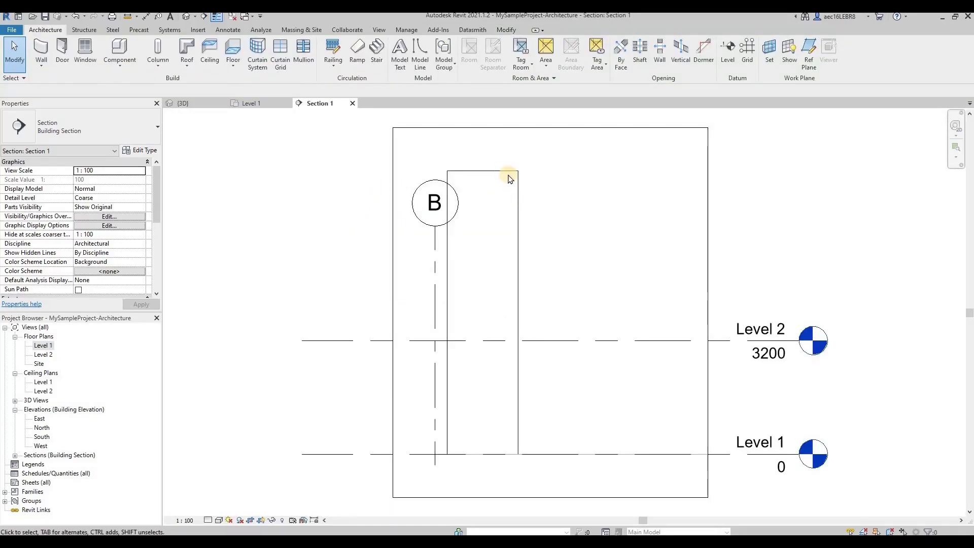
- Lower the wall's top edge to Level 2 in the section view, giving a height of 3200 mm
click(482, 171)
drag(474, 337, 475, 340)
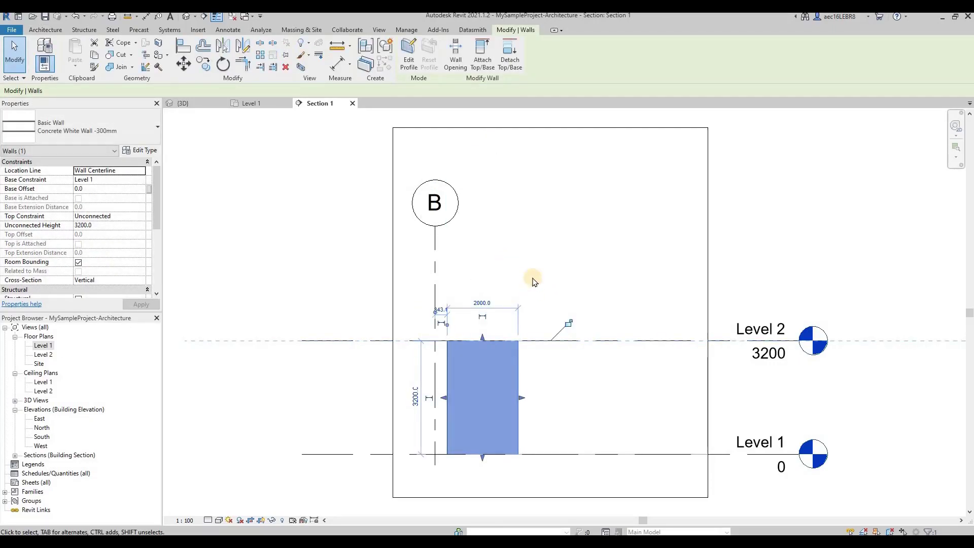
click(503, 247)
click(521, 358)
click(522, 239)
- Go back to the Level 1 plan, reopen the section view from its section line and select the wall
click(252, 103)
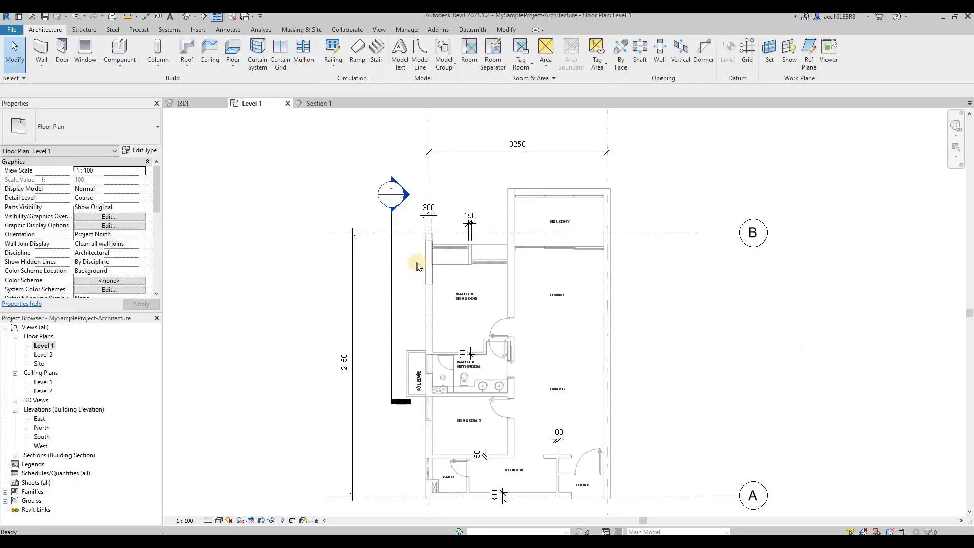
right_click(393, 252)
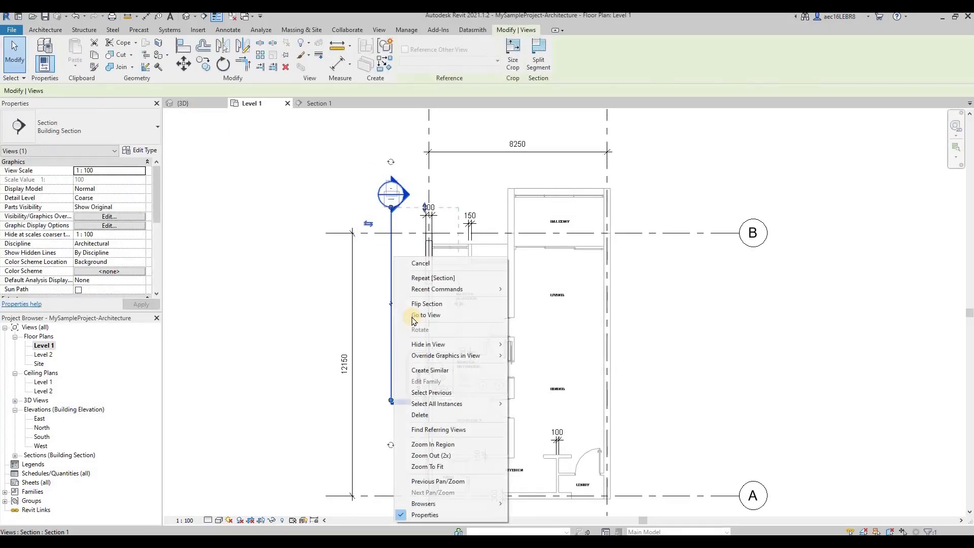
click(414, 316)
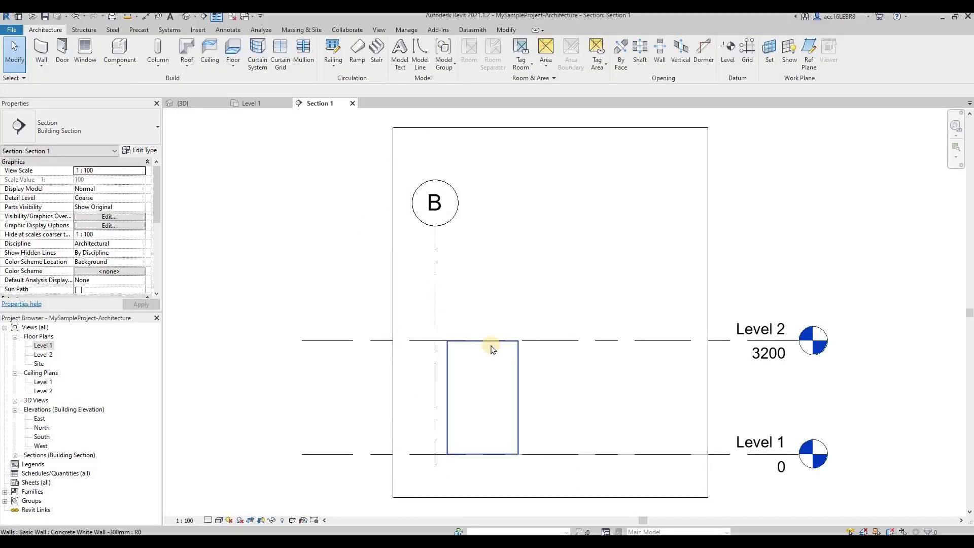
double_click(502, 384)
key(F9)
double_click(512, 378)
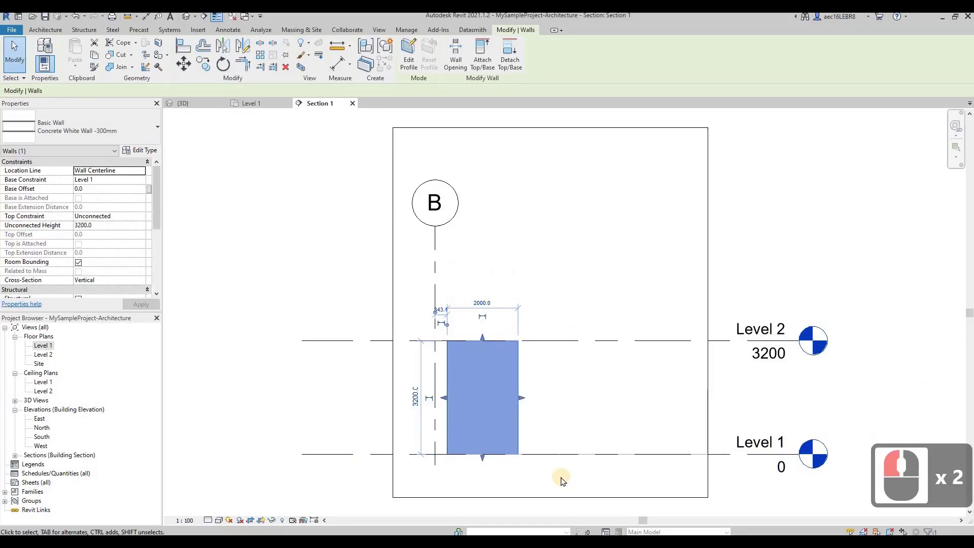
- Return to the Level 1 plan and extend the wall's upper end to grid B
click(263, 105)
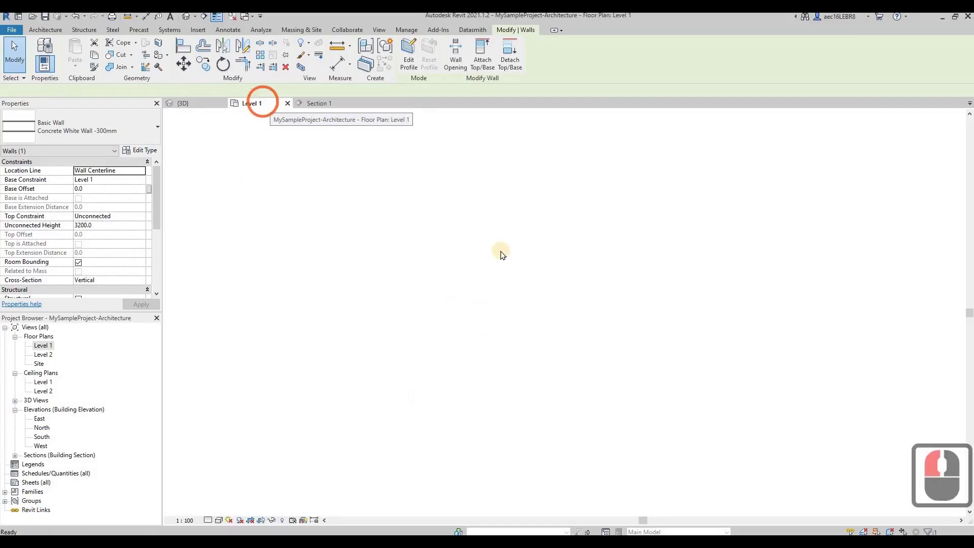
scroll(457, 191, up, 3)
scroll(436, 248, up, 3)
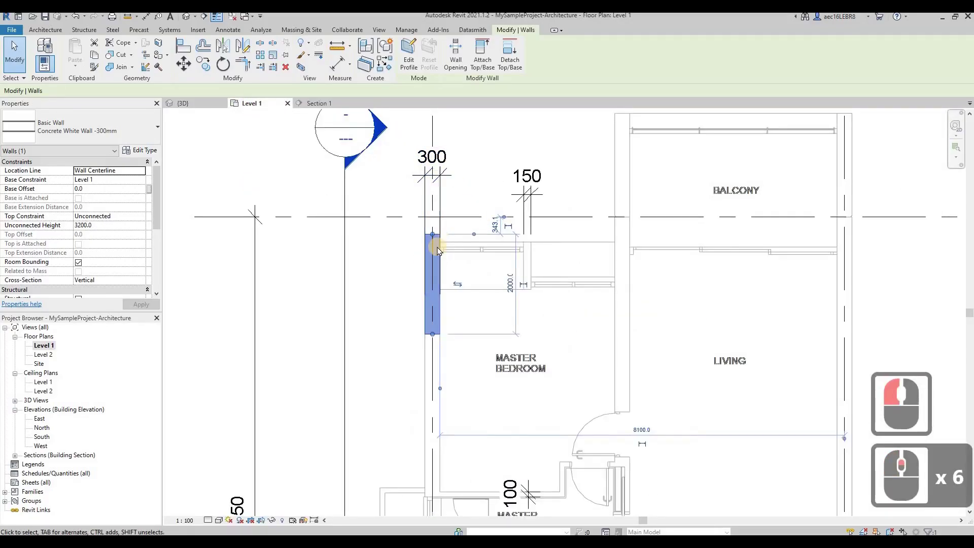
key(Escape)
click(430, 216)
scroll(434, 244, up, 6)
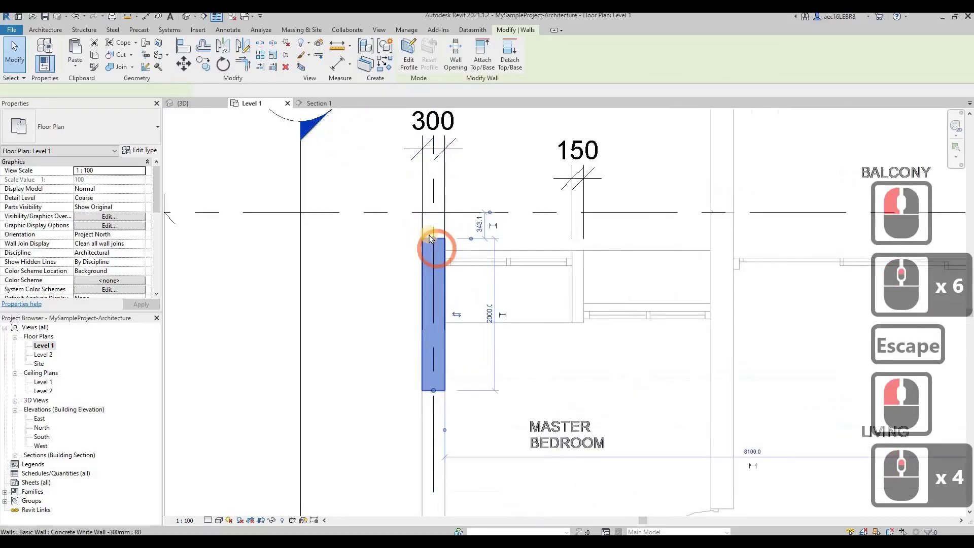
click(383, 183)
- Extend the wall's lower end to the outer face of the 300 mm wall outline at grid A
scroll(384, 188, down, 16)
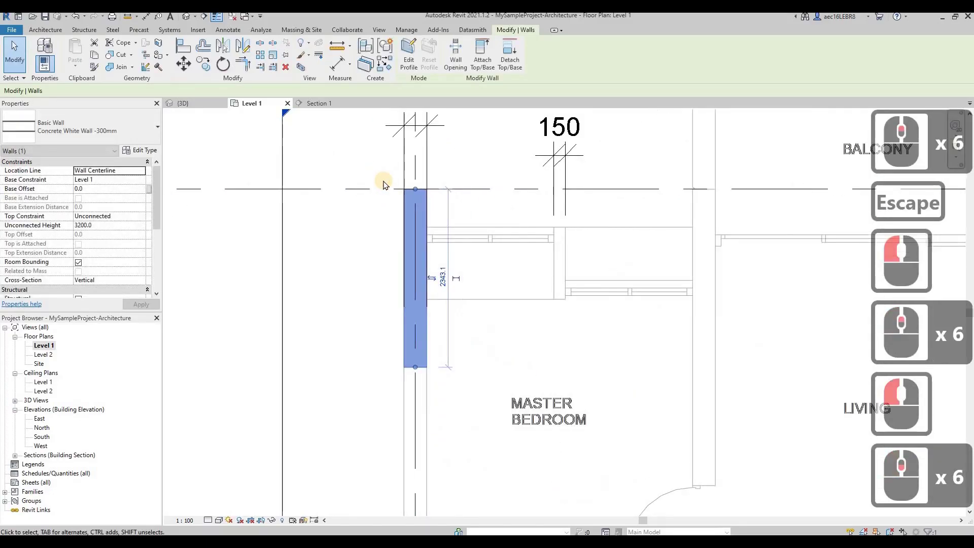
scroll(390, 217, up, 3)
drag(389, 206, 404, 397)
scroll(391, 392, up, 9)
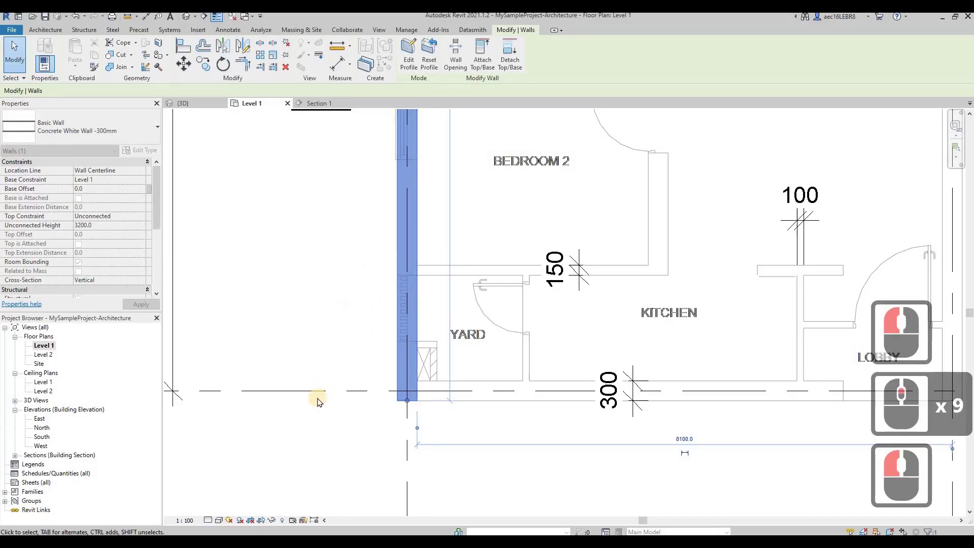
scroll(317, 401, down, 4)
- Display the Level 1 plan in the Shaded visual style
key(Escape)
click(367, 396)
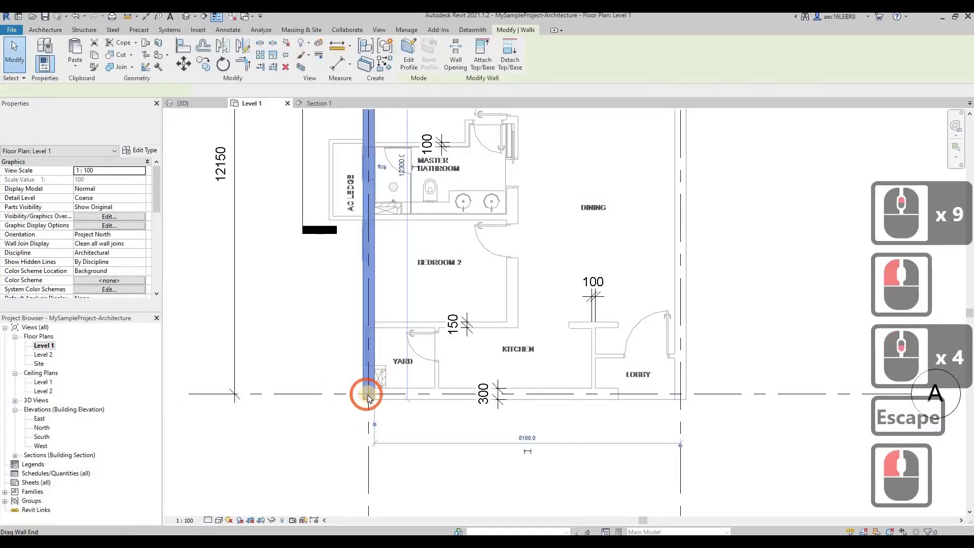
click(221, 519)
click(264, 482)
key(Escape)
scroll(363, 291, down, 3)
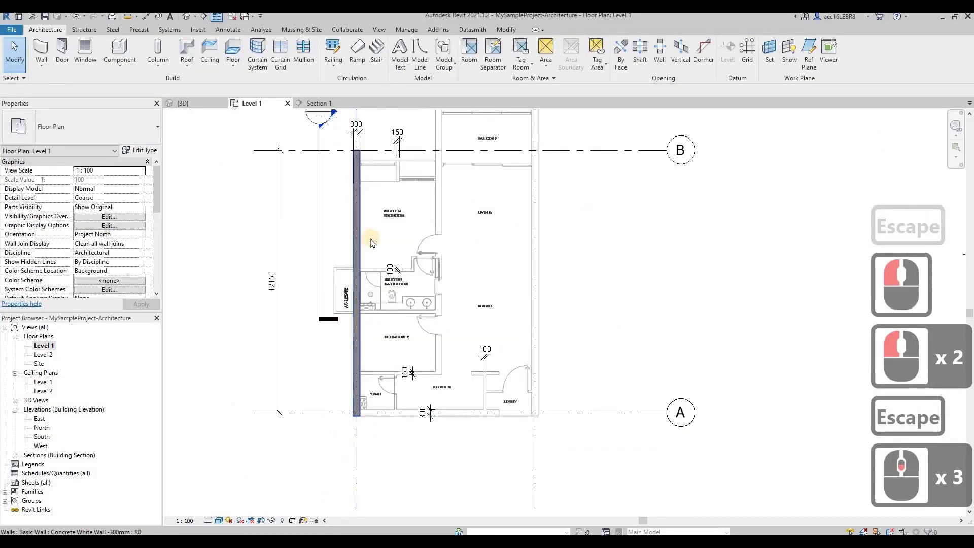
click(436, 221)
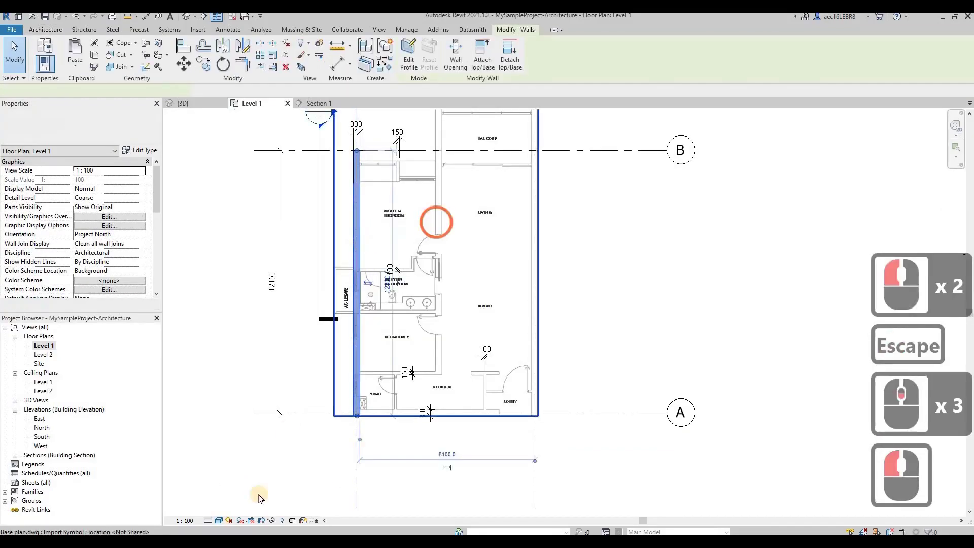
click(219, 520)
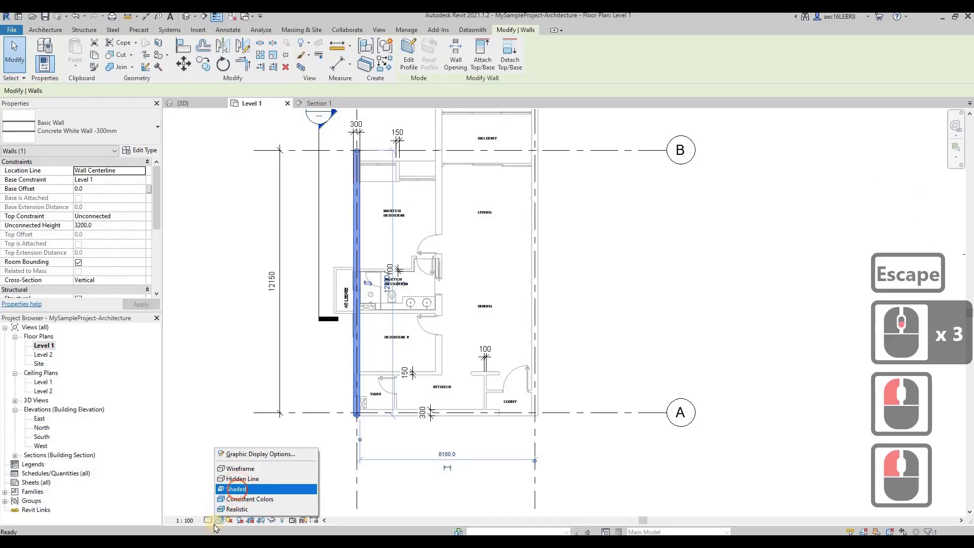
click(237, 490)
- Set the Level 1 plan to the Wireframe visual style and Fine detail level
click(219, 519)
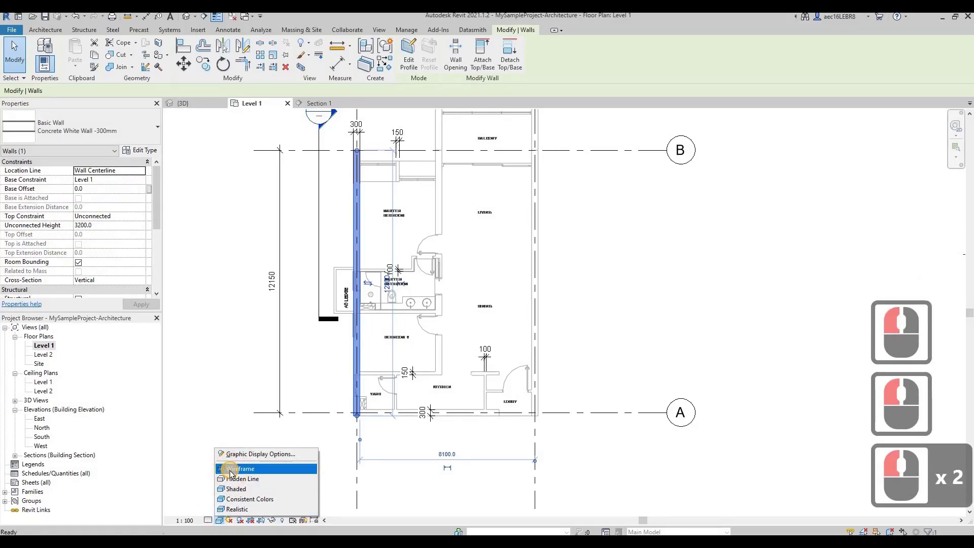
click(230, 469)
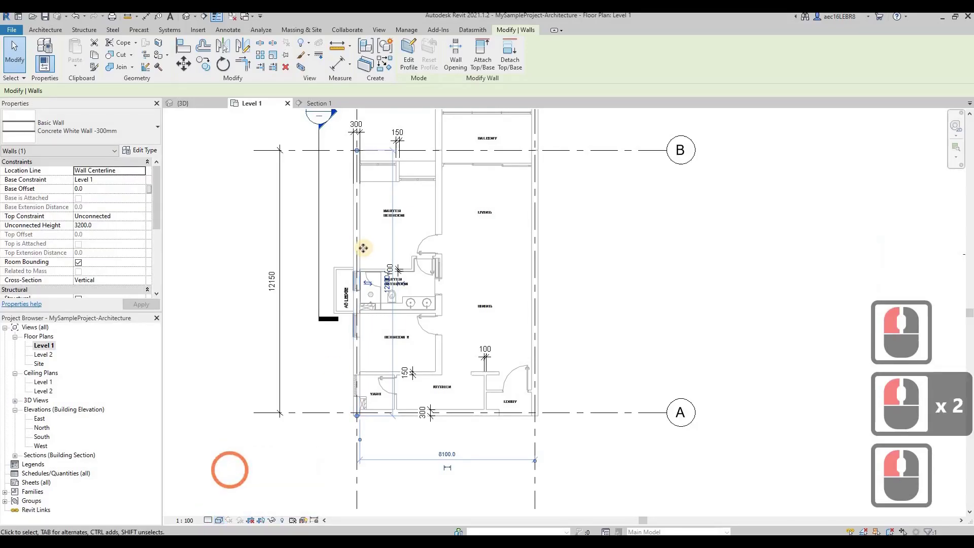
click(208, 520)
double_click(392, 198)
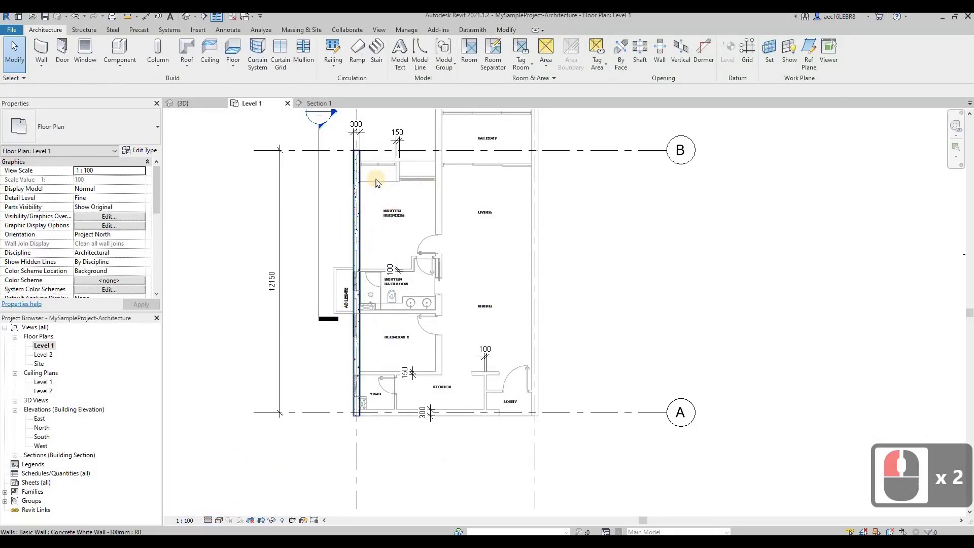
- Create a similar 300 mm wall along grid A, from the existing wall's lower end at grid 1 to grid 2
scroll(369, 384, up, 3)
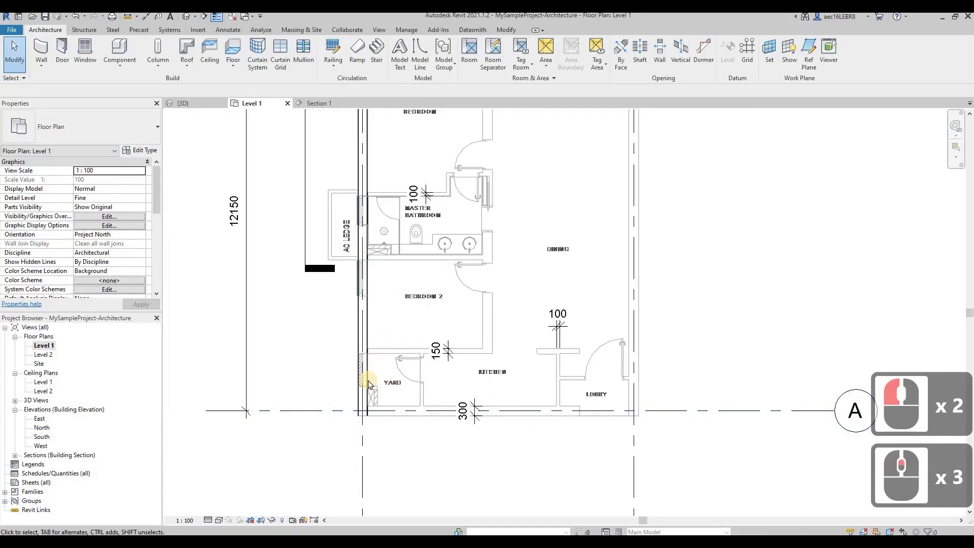
click(367, 381)
right_click(367, 379)
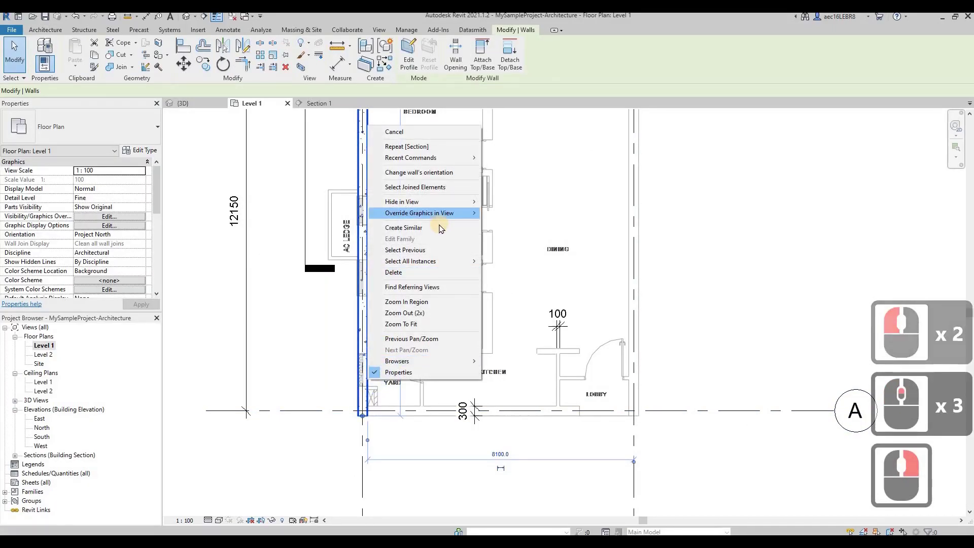
click(440, 227)
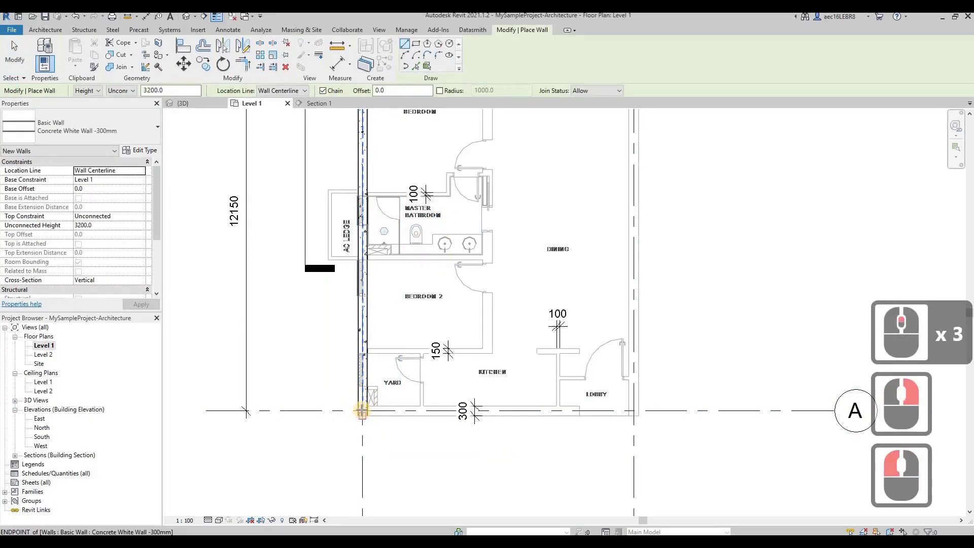
scroll(362, 409, up, 2)
click(361, 410)
scroll(587, 413, down, 2)
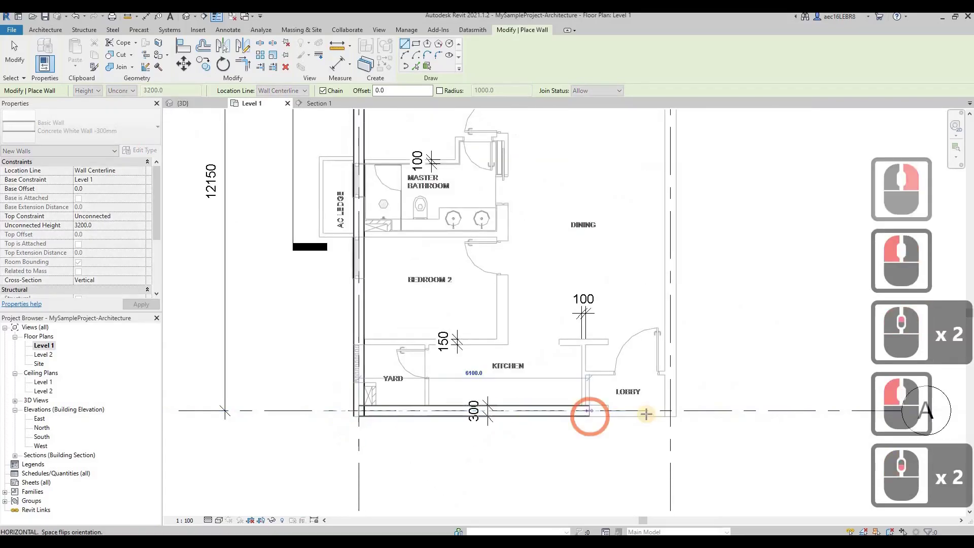
click(670, 409)
- Continue the 300 mm wall along grid 2 from grid A up to the balcony's outer edge
scroll(665, 435, down, 4)
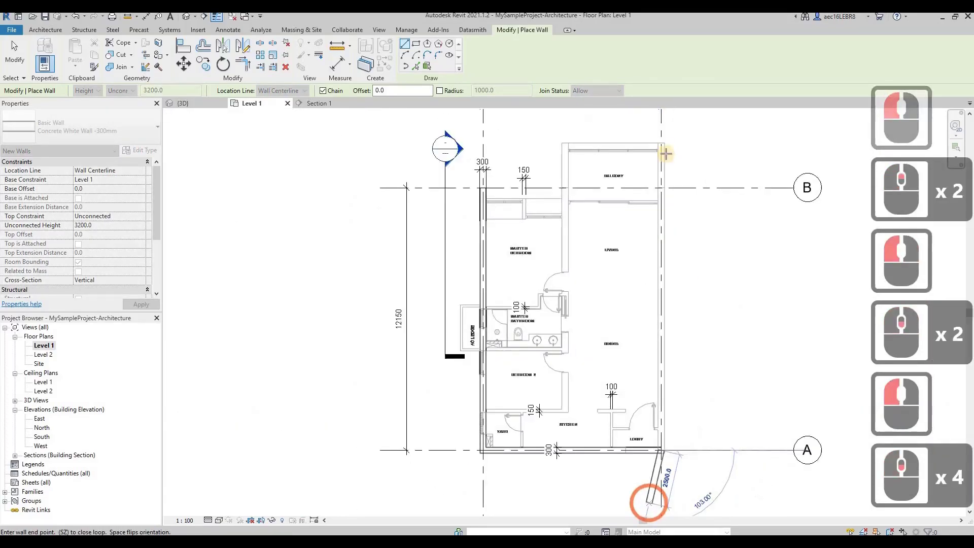
scroll(662, 147, up, 5)
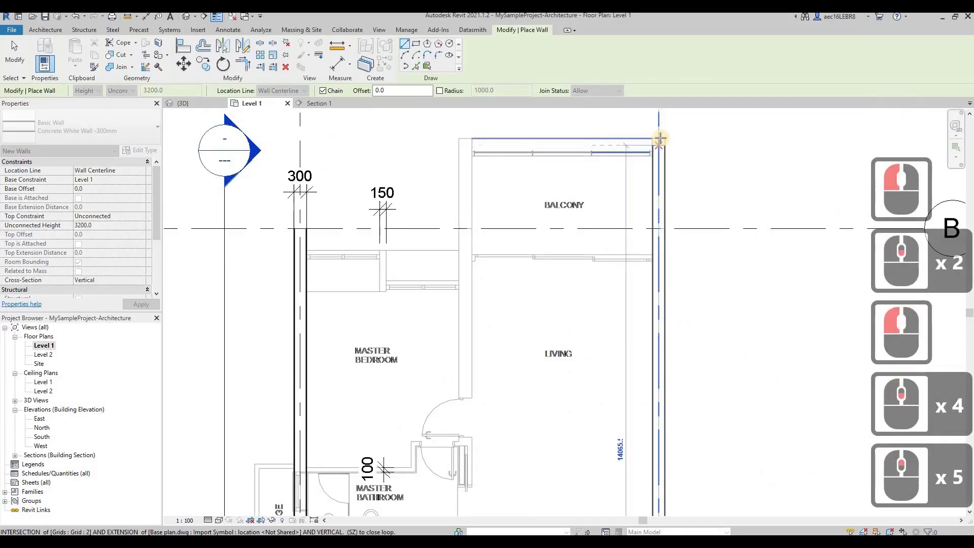
click(664, 148)
key(Escape)
- Align the upper end of the grid 2 wall with the balcony's outer outline
scroll(689, 152, up, 3)
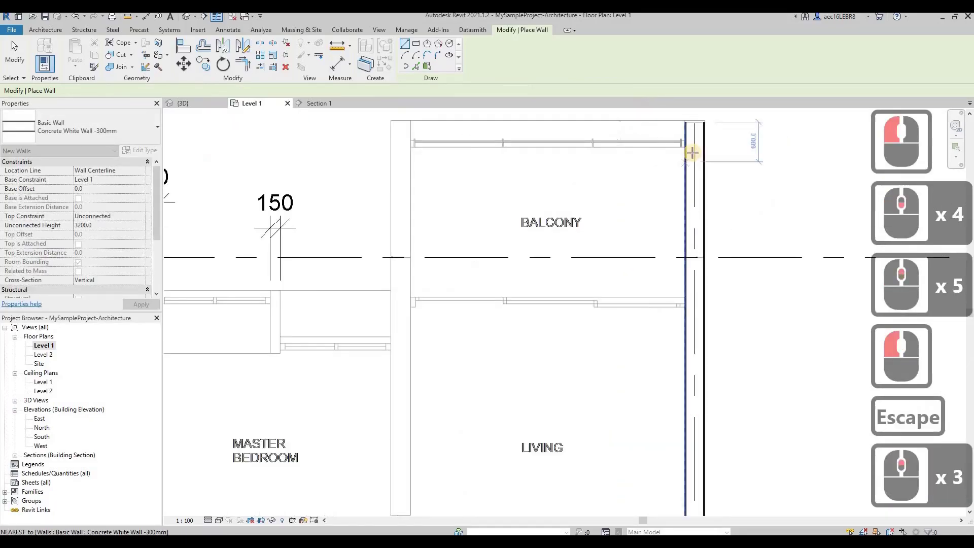
middle_drag(691, 152, 715, 173)
scroll(712, 167, up, 4)
key(Escape)
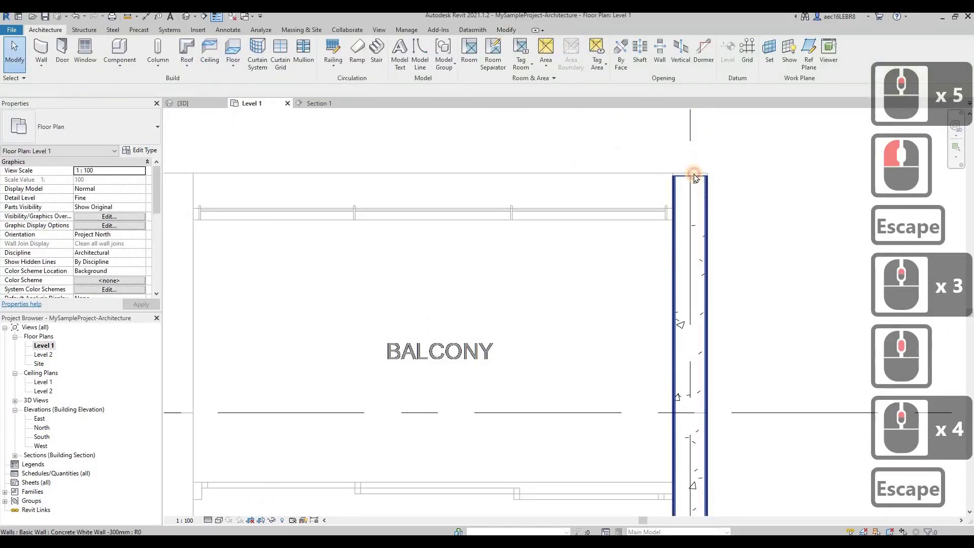
click(692, 174)
scroll(689, 173, up, 3)
click(488, 189)
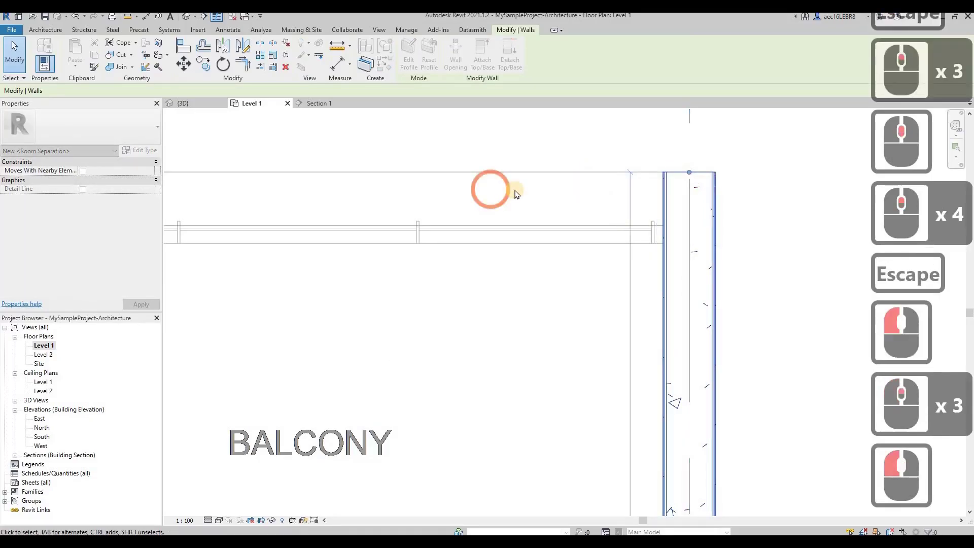
scroll(603, 198, down, 10)
key(Escape)
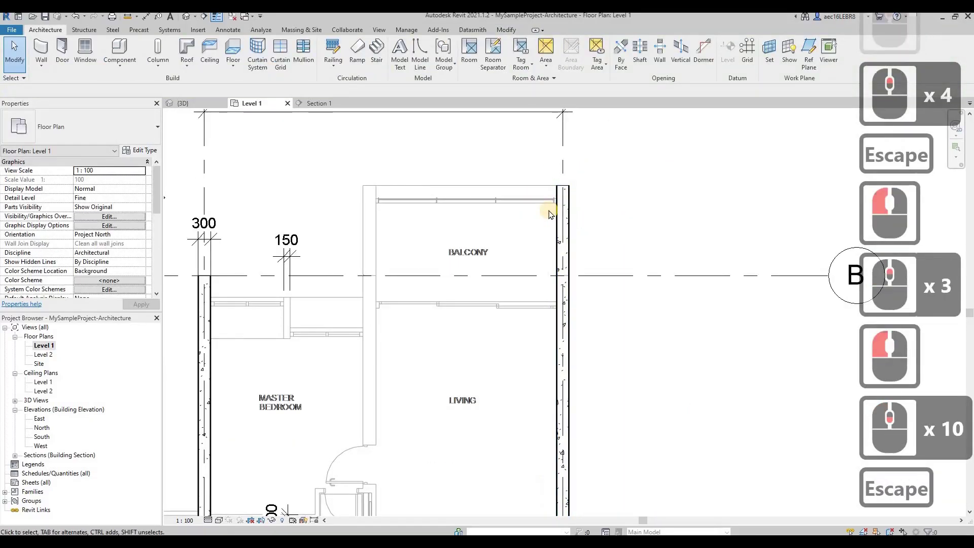
- Set Wrapping at Inserts to Both in the type properties of the Concrete White Wall -300mm
scroll(558, 175, up, 9)
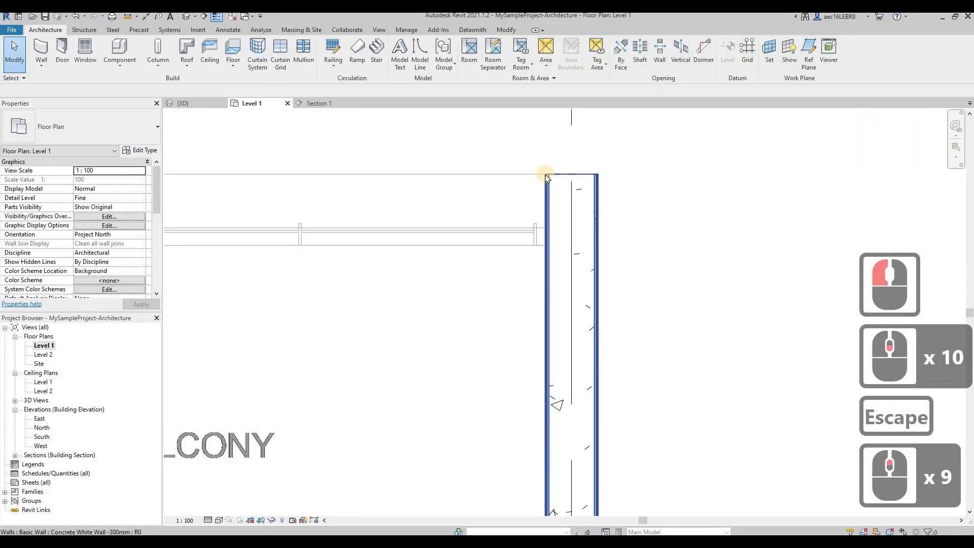
click(598, 201)
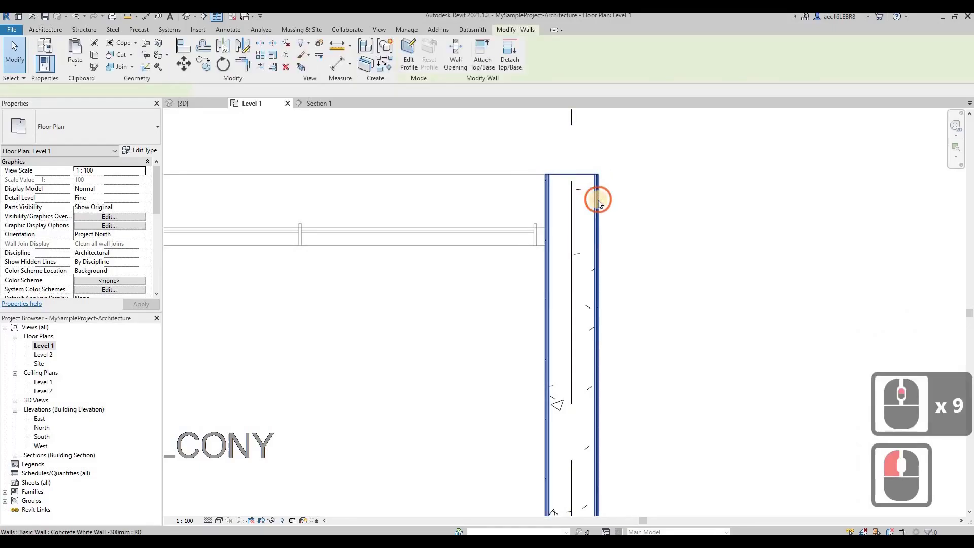
click(140, 150)
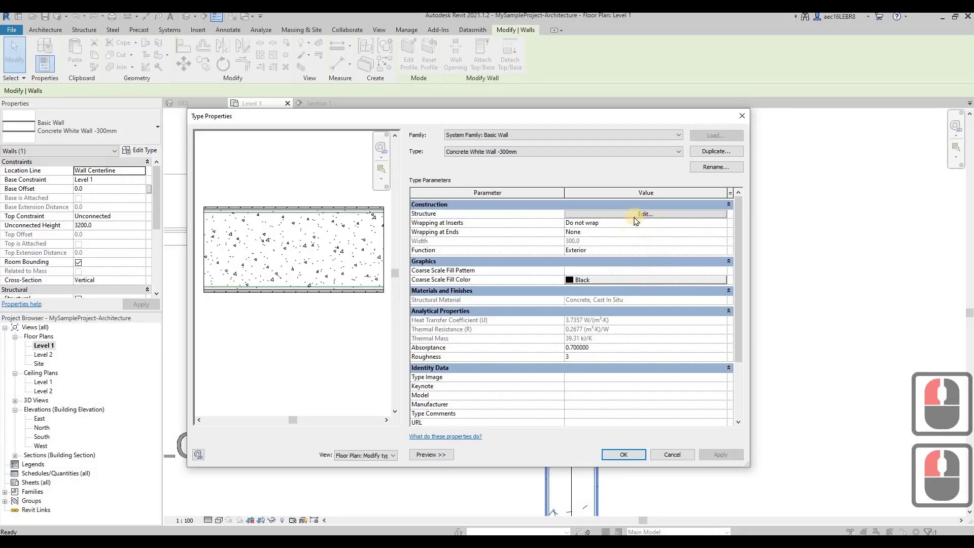
click(725, 226)
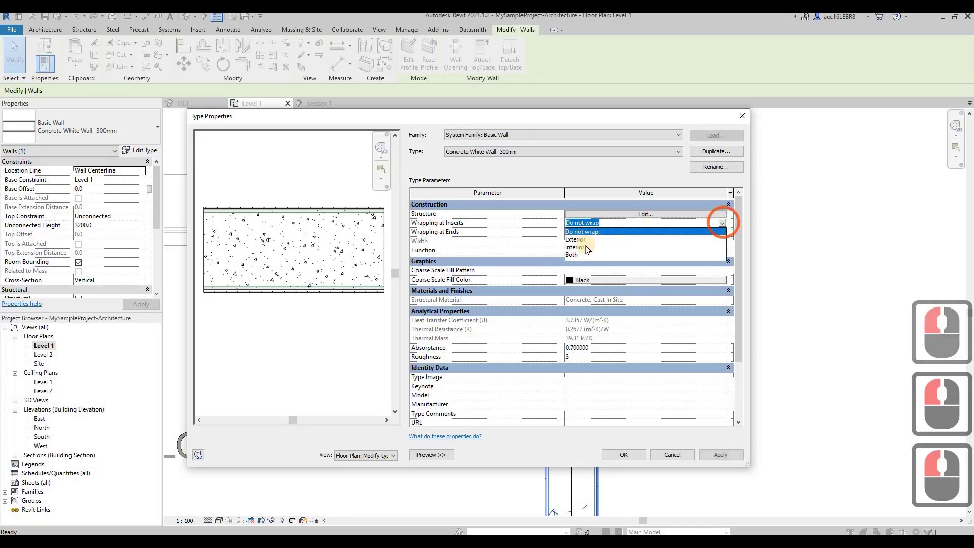
click(576, 255)
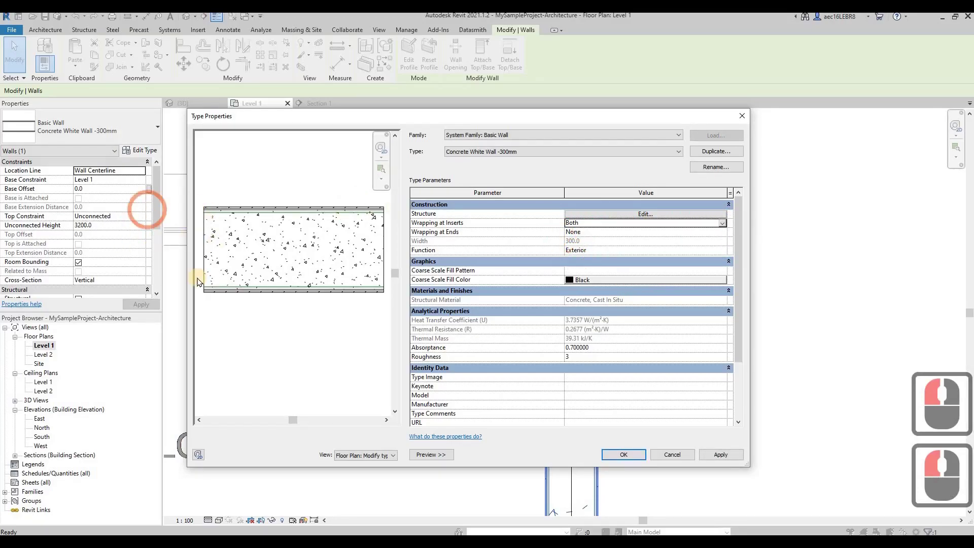
click(627, 454)
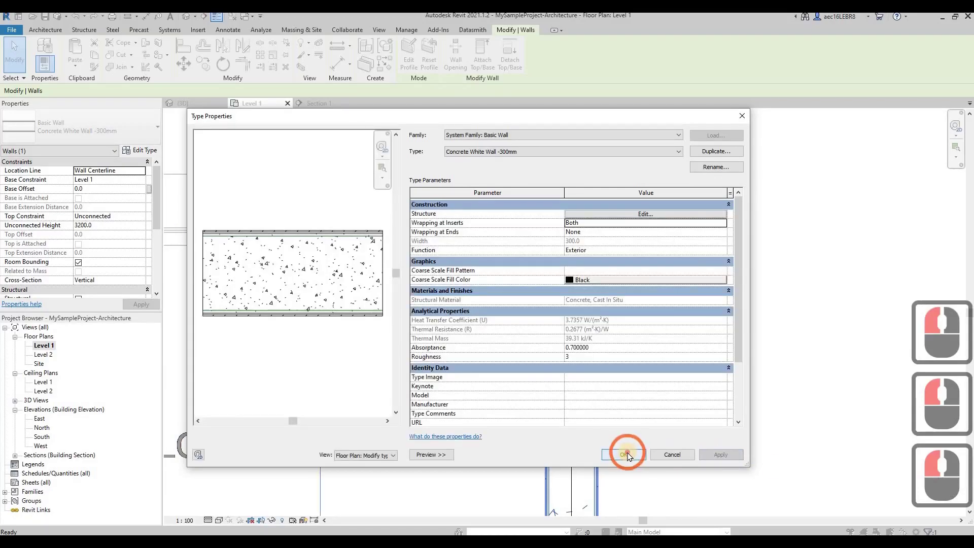
click(585, 178)
click(583, 176)
drag(572, 242, 583, 247)
drag(572, 245, 570, 175)
click(608, 188)
click(593, 184)
click(565, 182)
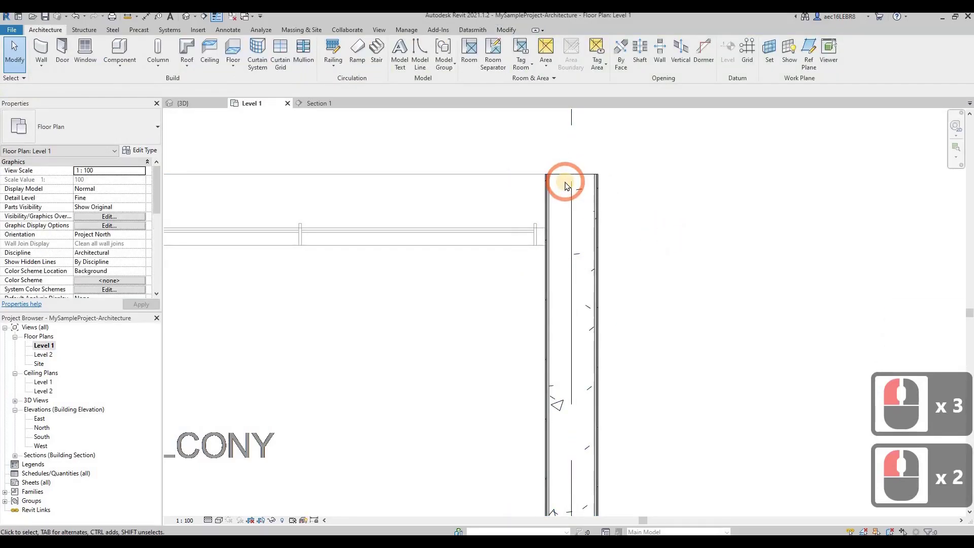
key(F8)
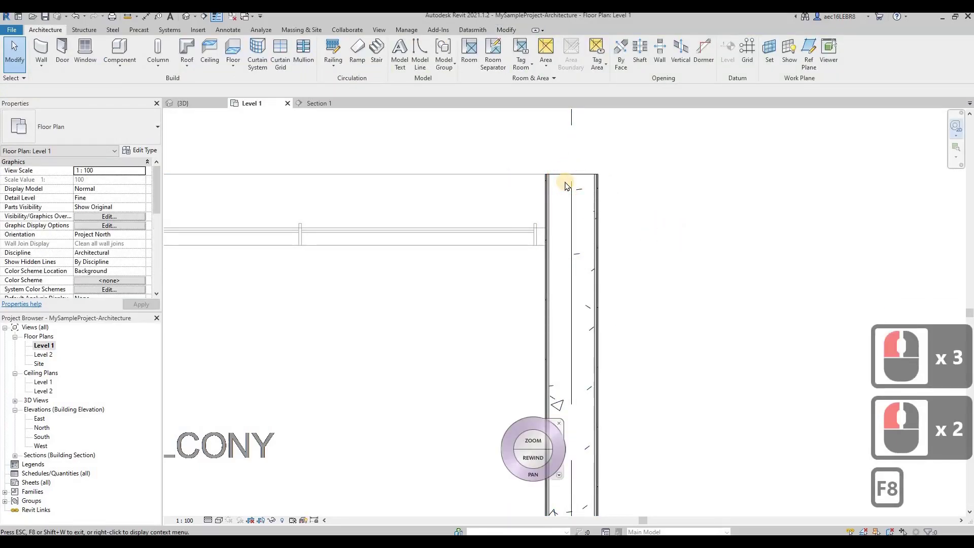
key(F8)
key(F9)
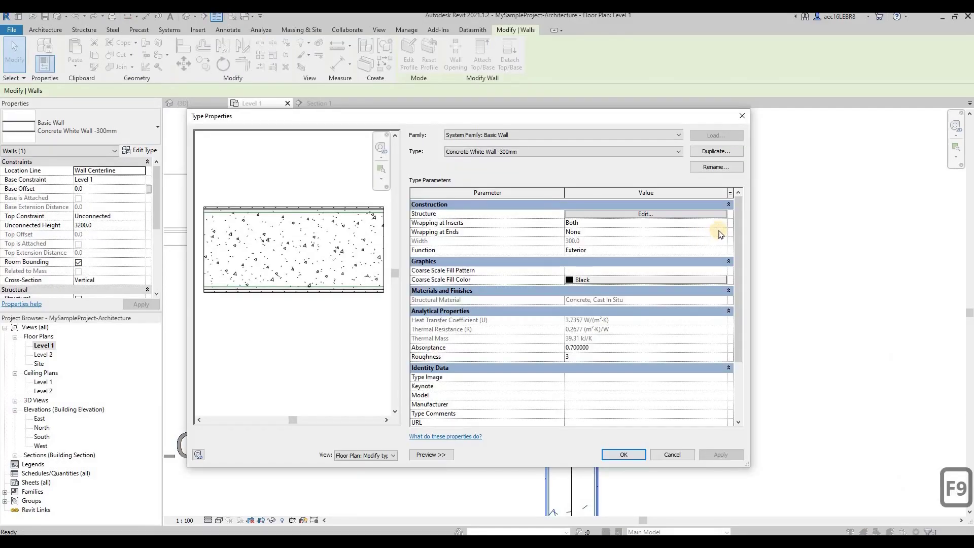
- Set Wrapping at Ends to Exterior in the type properties of the Concrete White Wall -300mm
click(721, 232)
click(741, 116)
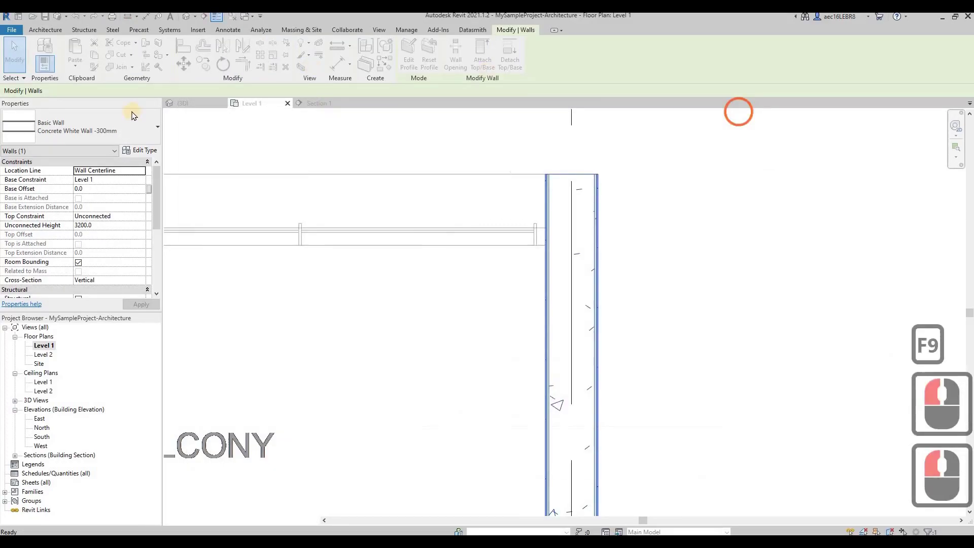
click(140, 150)
click(647, 181)
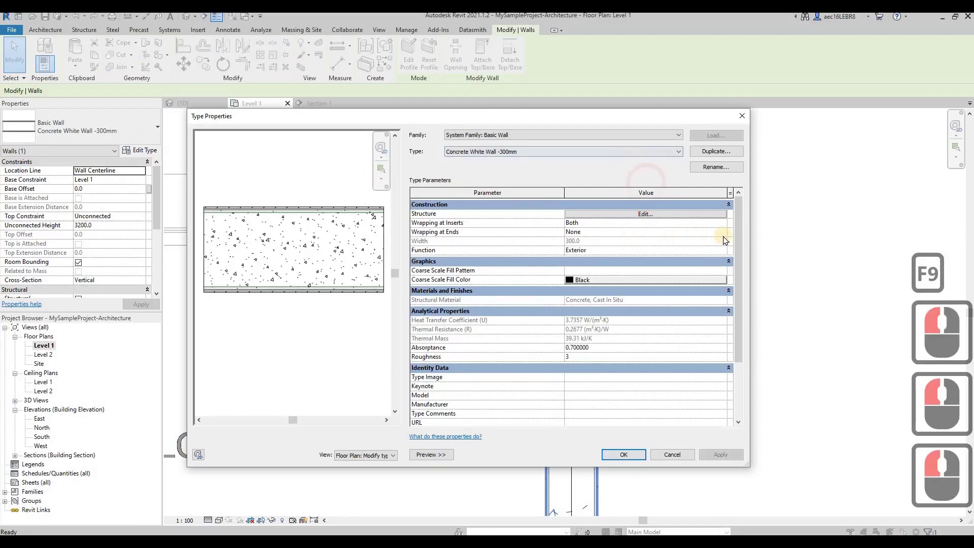
click(659, 231)
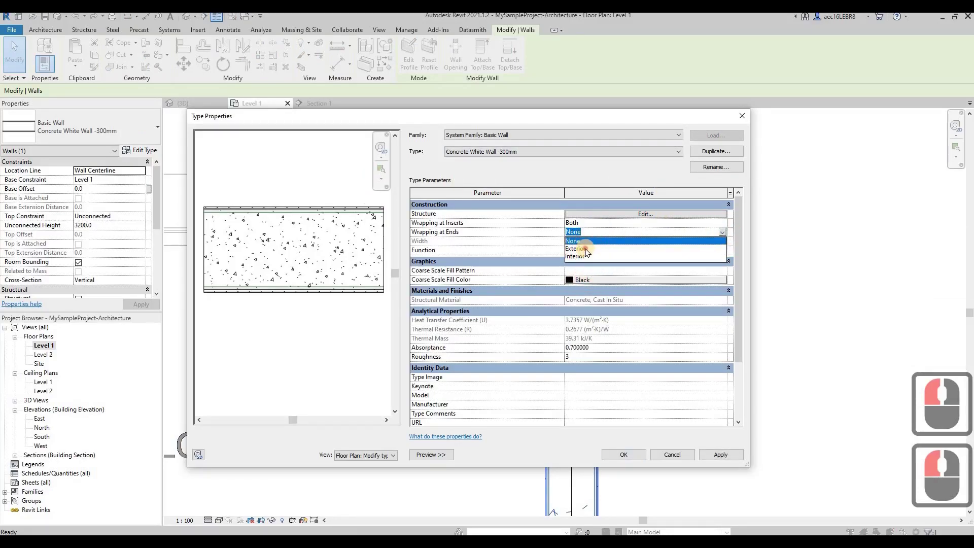
click(586, 250)
click(624, 453)
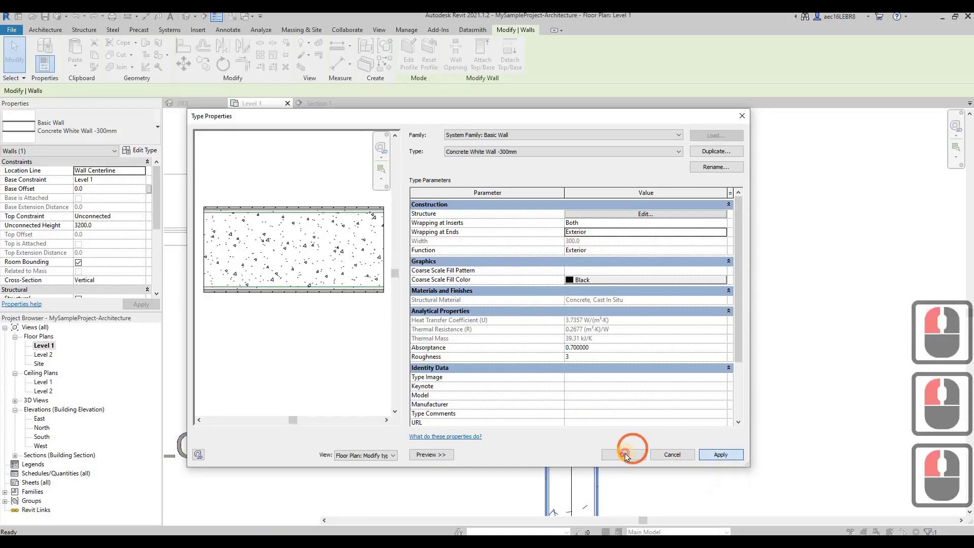
click(669, 233)
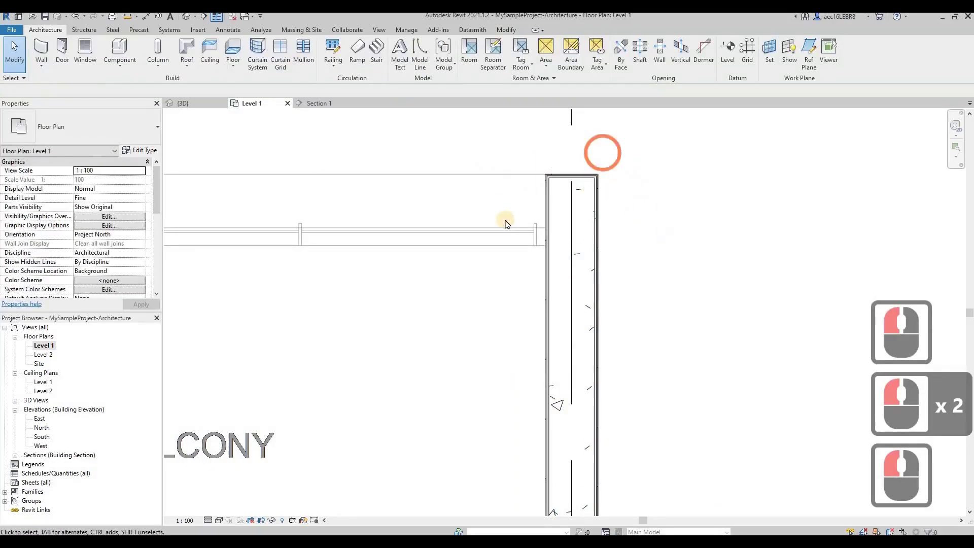
- Create a similar 300 mm wall, about 12500 mm long, between the bedrooms and living area, from the balcony's outer edge to the kitchen
scroll(676, 254, down, 7)
scroll(676, 259, down, 6)
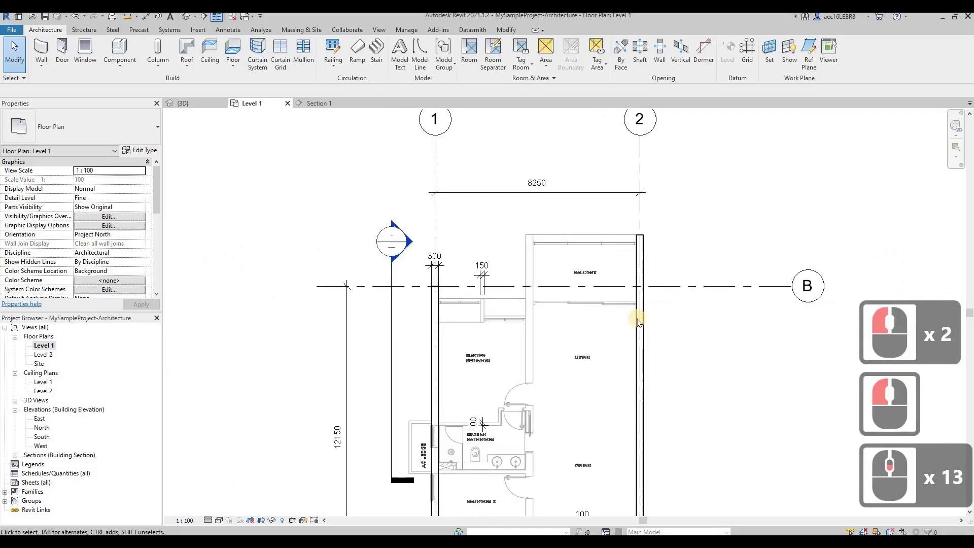
click(637, 294)
right_click(638, 295)
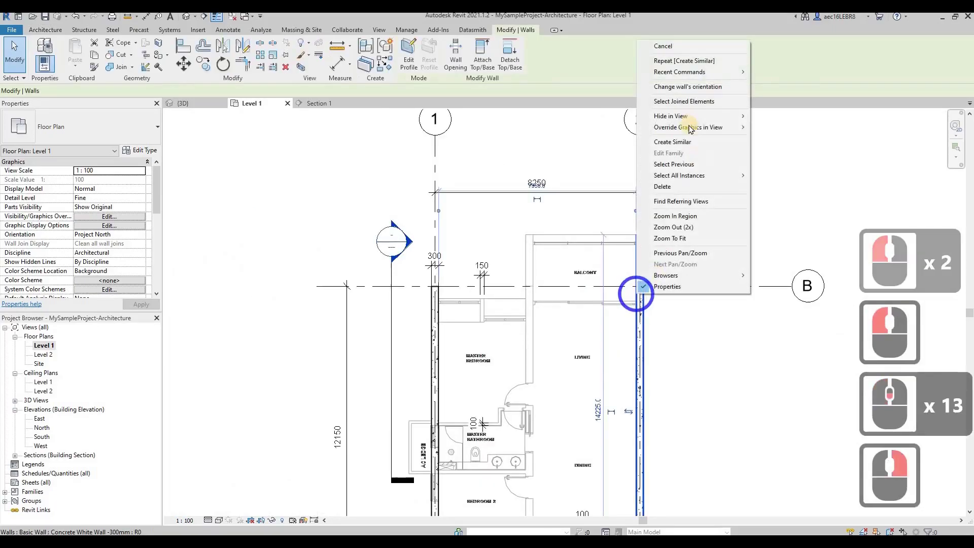
click(672, 142)
scroll(530, 241, up, 8)
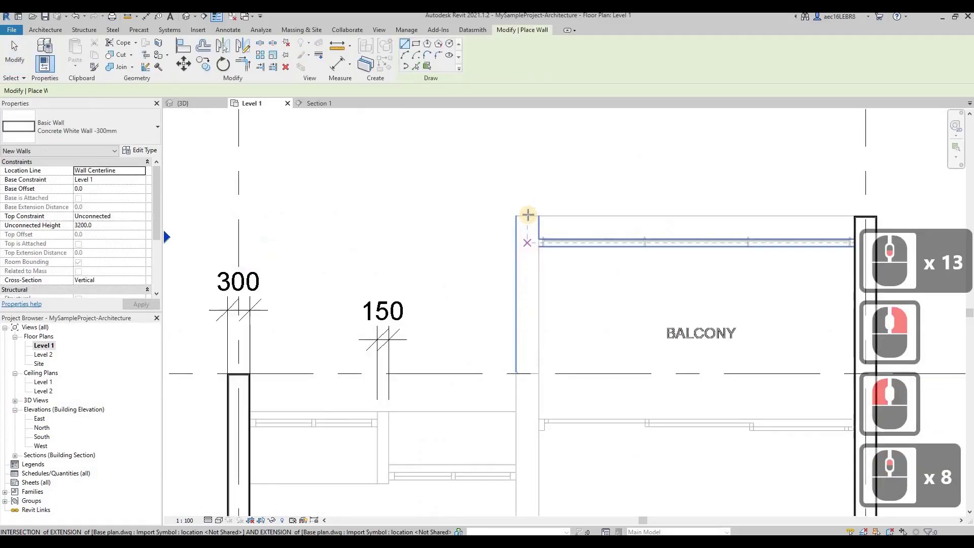
click(526, 195)
scroll(525, 194, down, 17)
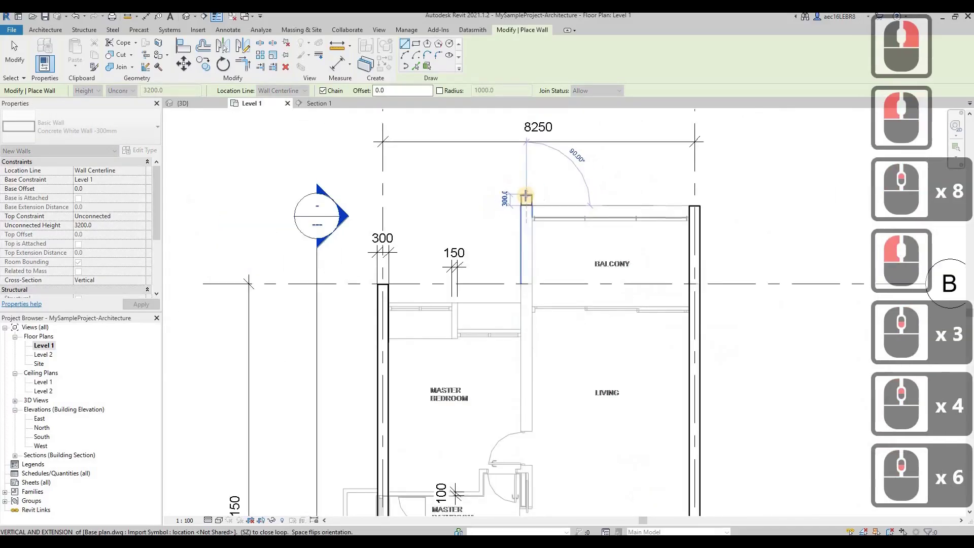
scroll(526, 453, up, 7)
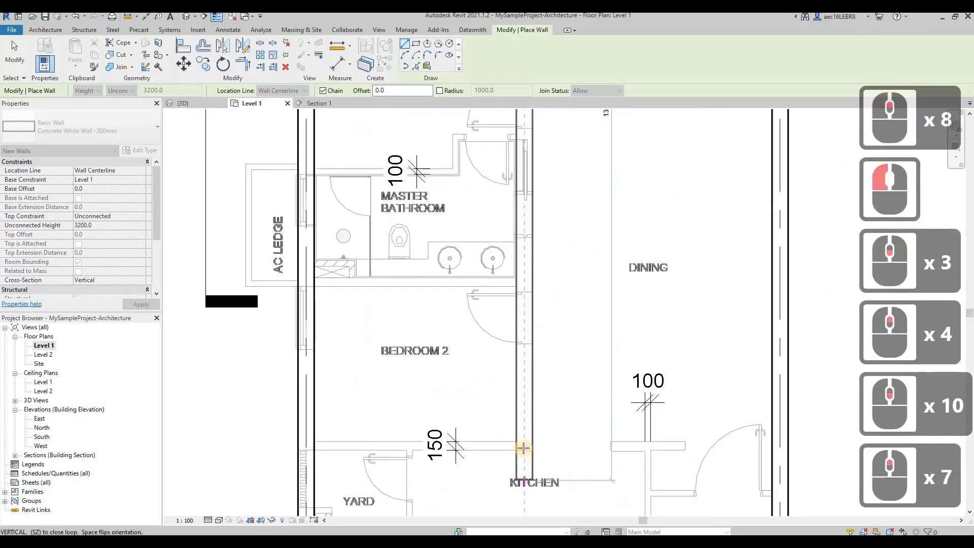
click(523, 446)
key(Escape)
key(Escape)
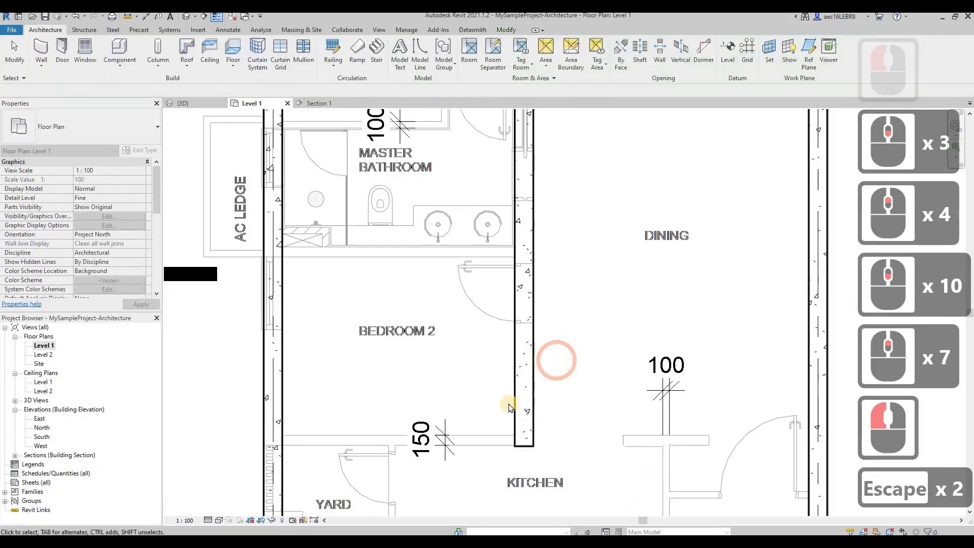
scroll(570, 402, down, 3)
key(Escape)
middle_drag(446, 404, 452, 413)
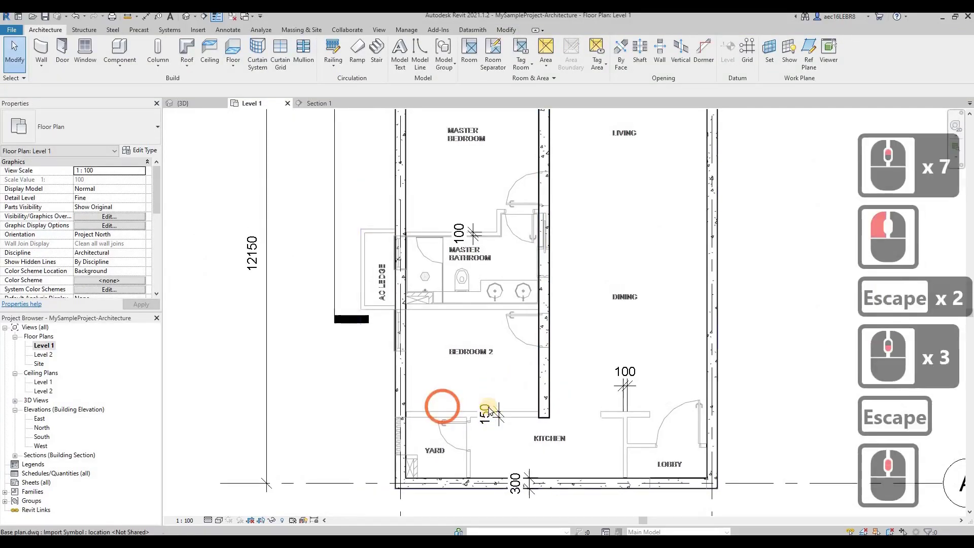
- Duplicate the Concrete White Wall -300mm type under the name Concrete White Wall -150mm
click(551, 308)
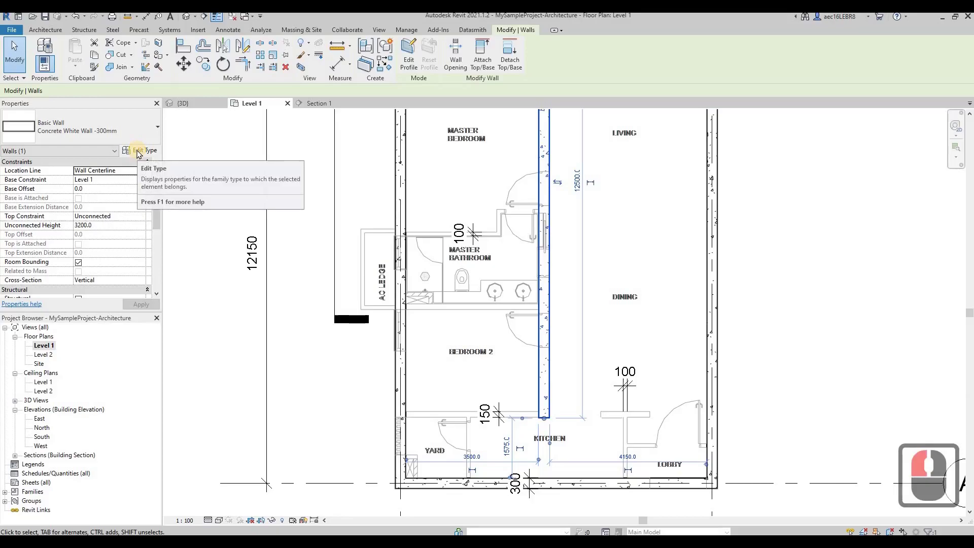
key(Escape)
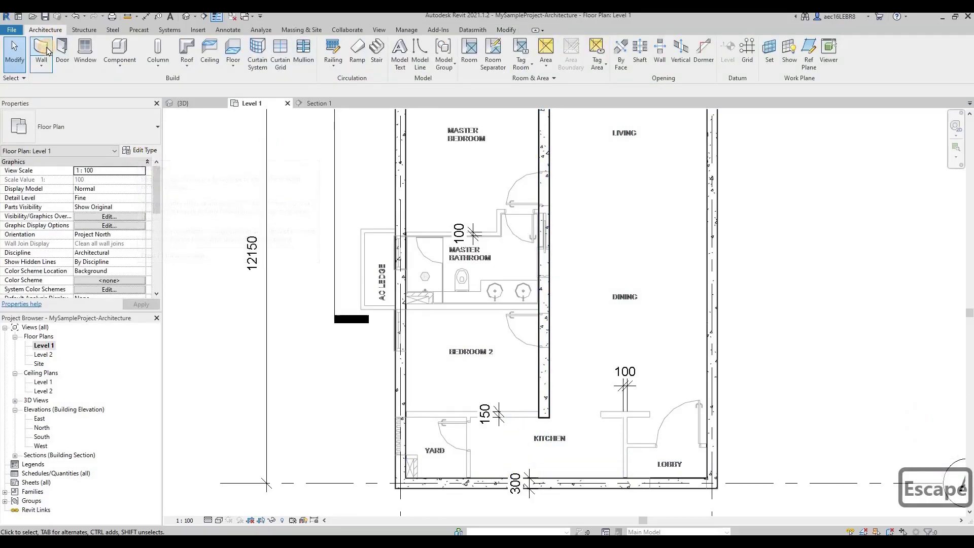
click(47, 50)
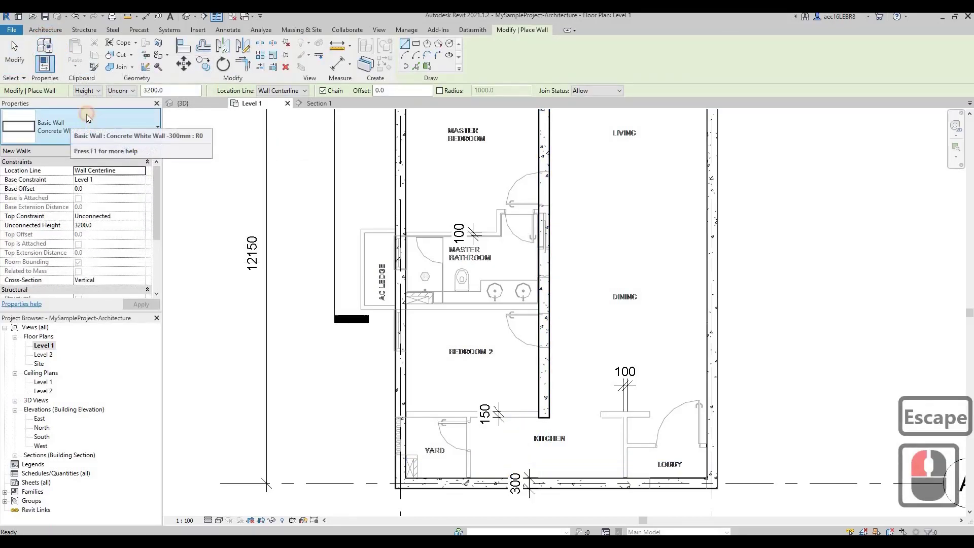
click(87, 117)
click(104, 130)
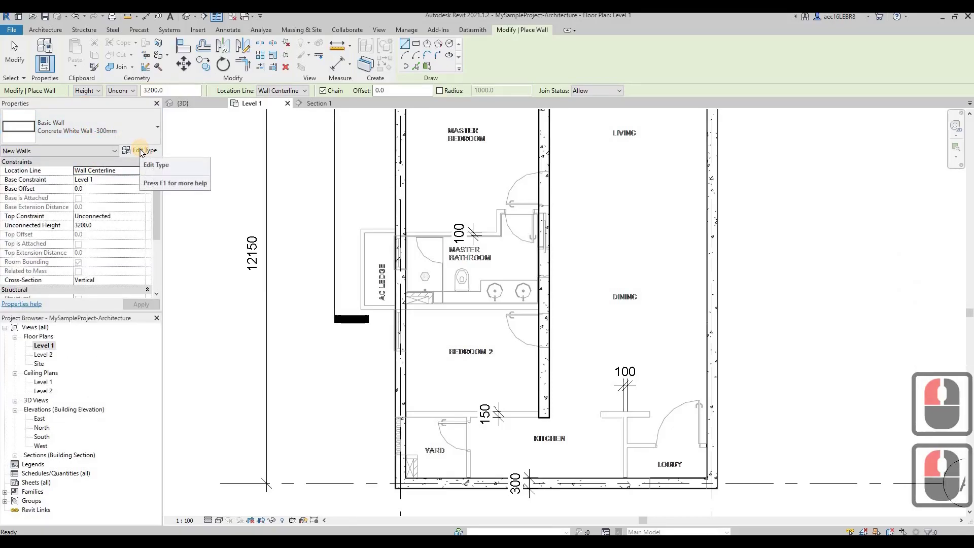
click(142, 151)
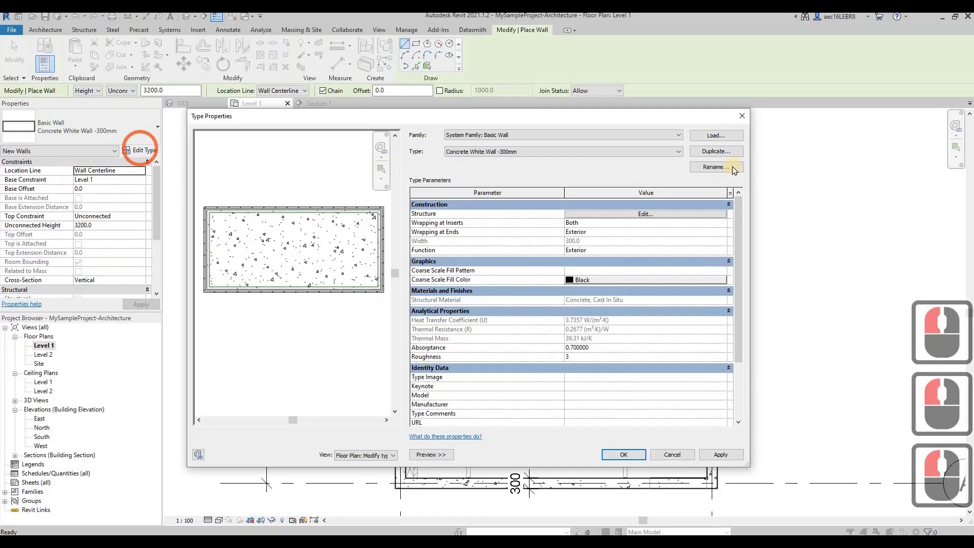
click(691, 151)
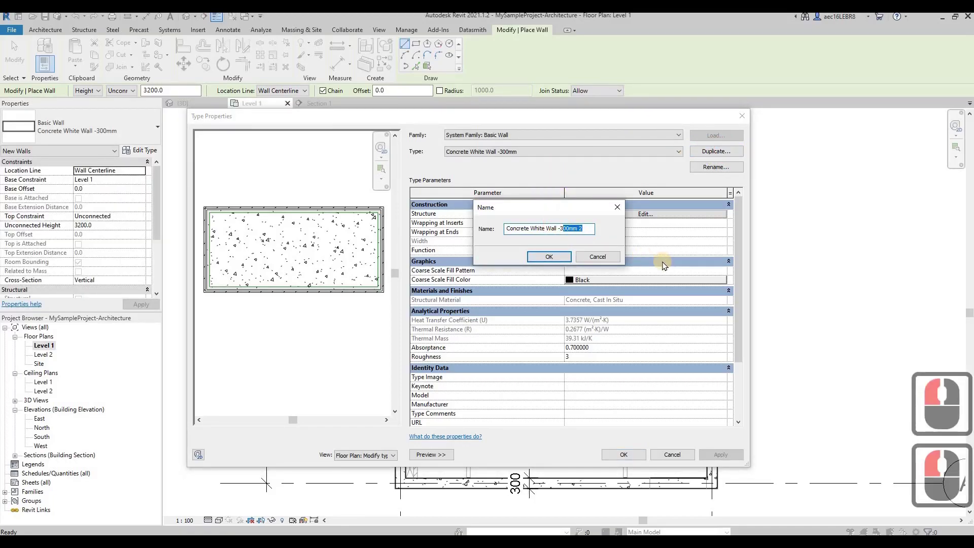
key(BackSpace)
key(BackSpace)
text(150mm)
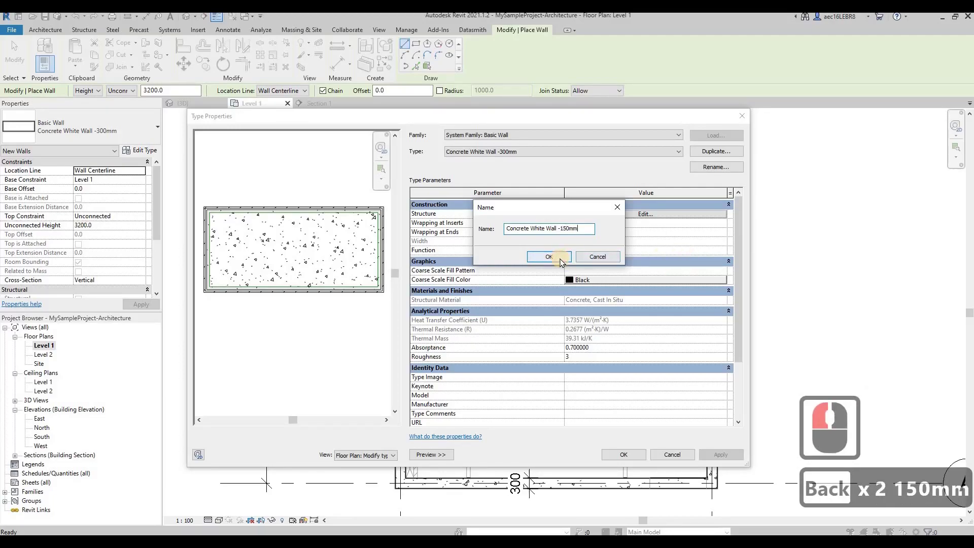
click(561, 262)
- Set the Concrete, Cast In Situ structure layer of the Concrete White Wall -150mm assembly to 110 mm thick
click(608, 217)
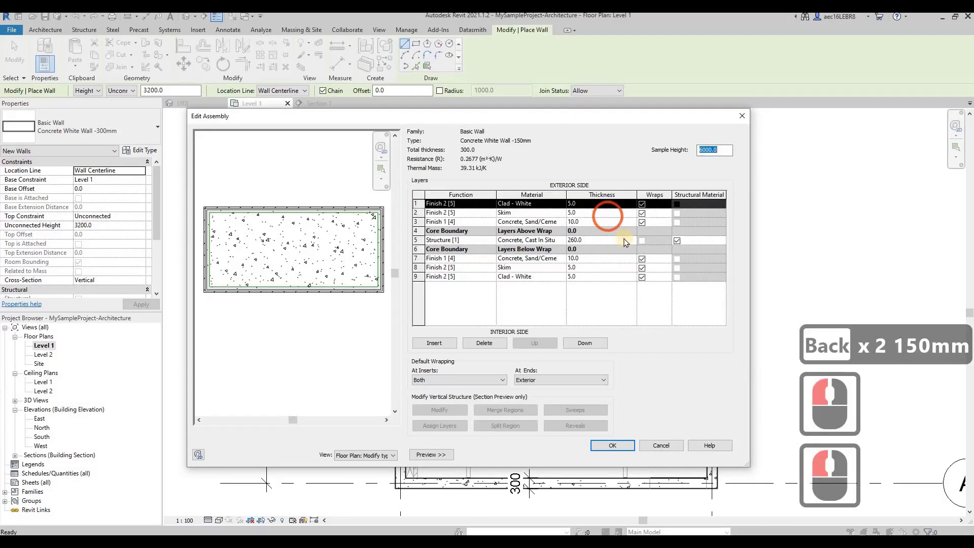
click(575, 239)
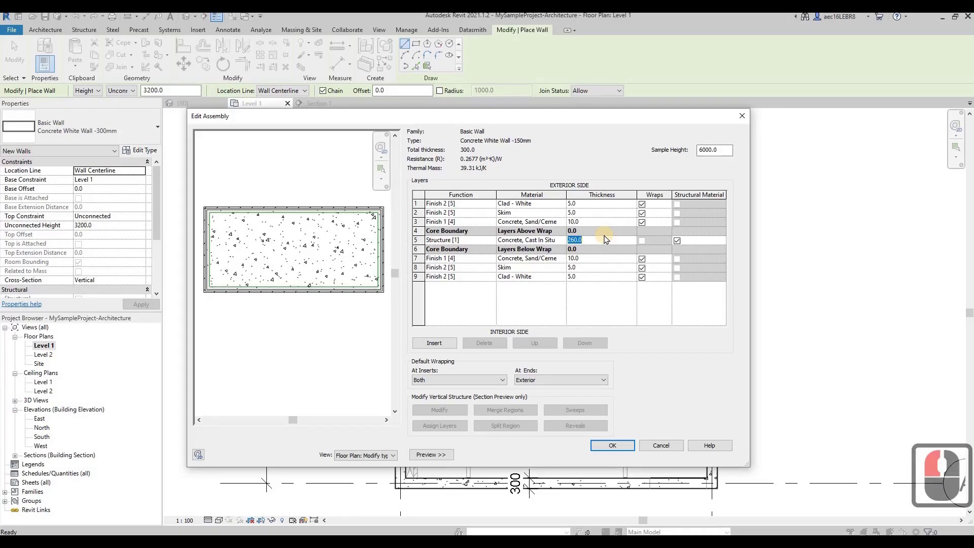
text(110)
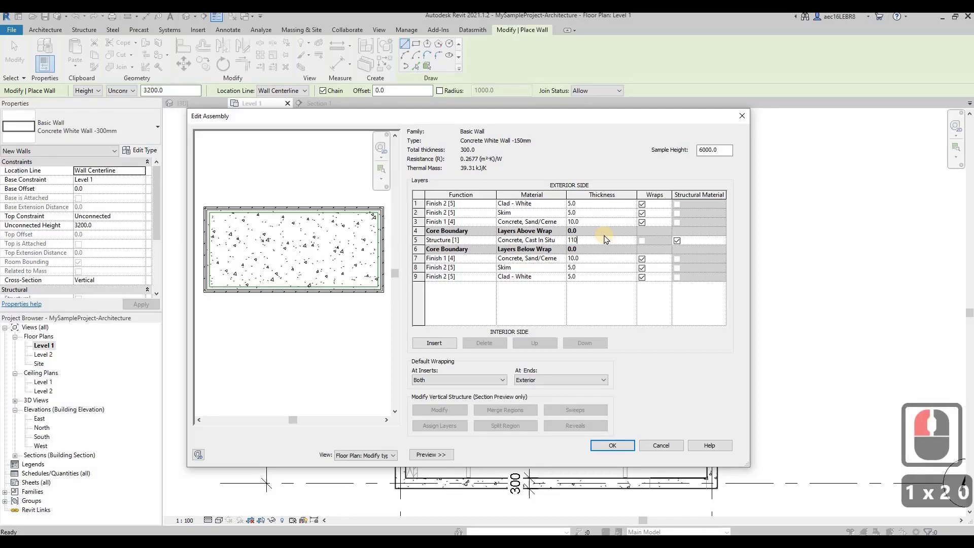
click(624, 443)
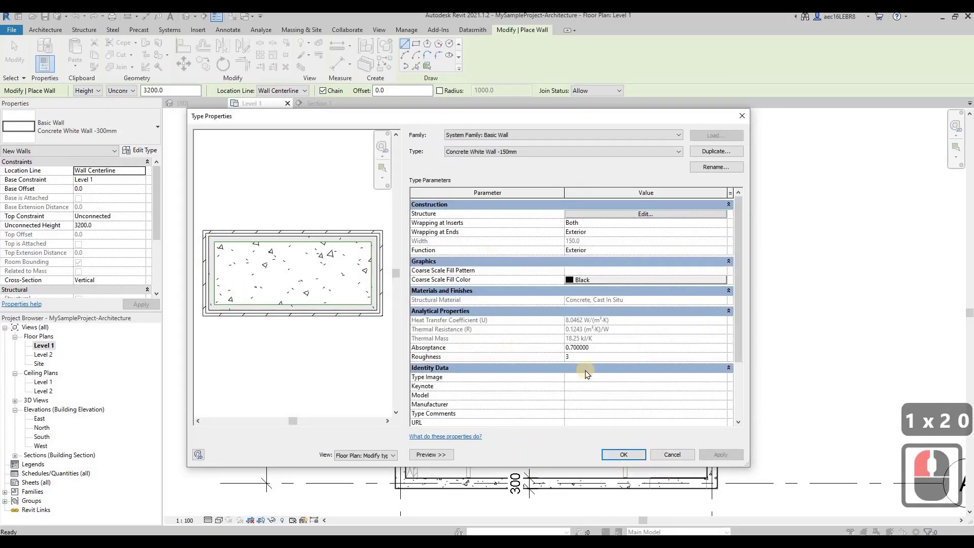
click(631, 455)
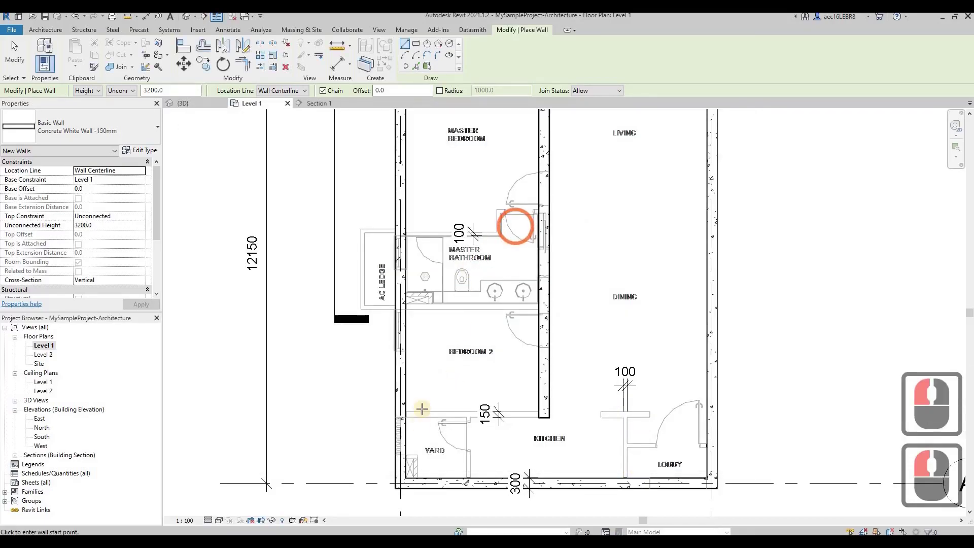
- Draw a 150 mm wall about 3505 mm long between Bedroom 2 and the yard, from the outer wall to the interior 300 mm wall
scroll(381, 393, up, 7)
scroll(381, 393, up, 2)
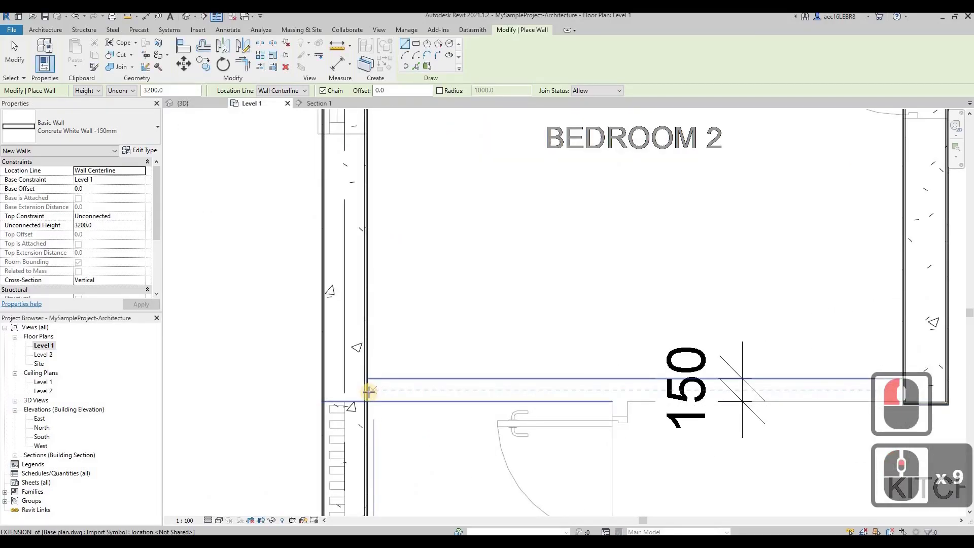
click(282, 389)
scroll(609, 387, down, 4)
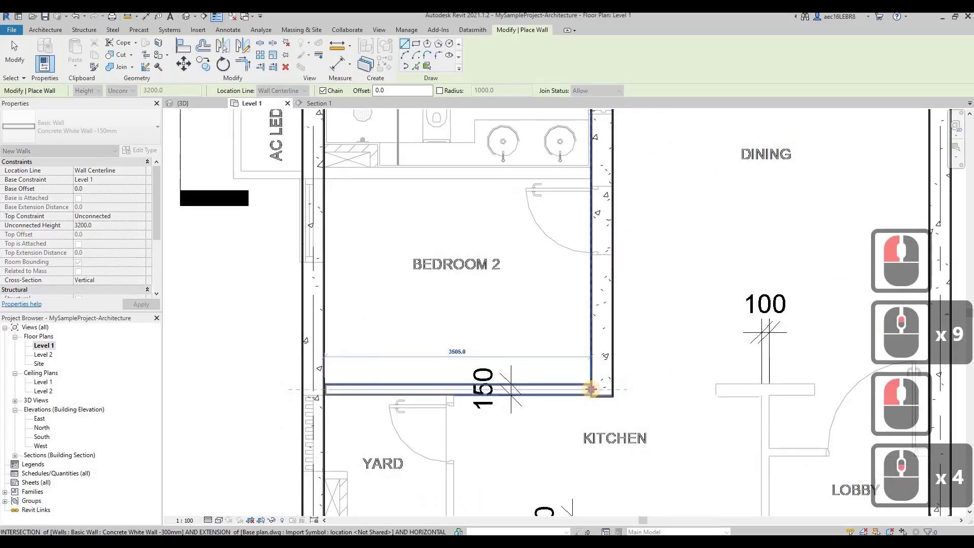
click(591, 389)
key(Escape)
key(Escape)
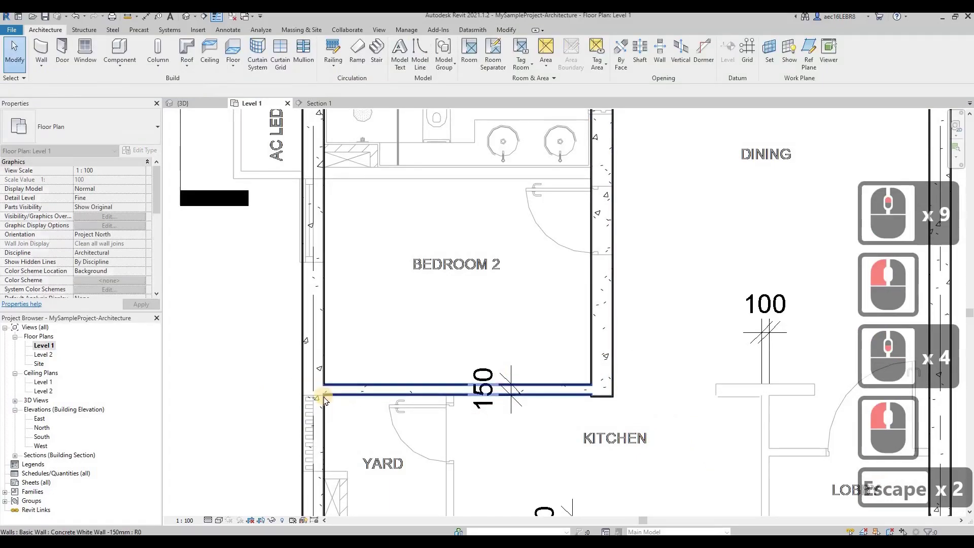
- Pull the 150 mm wall's kitchen end back about 310 mm from the face of the interior 300 mm wall
scroll(325, 396, up, 5)
scroll(629, 380, down, 3)
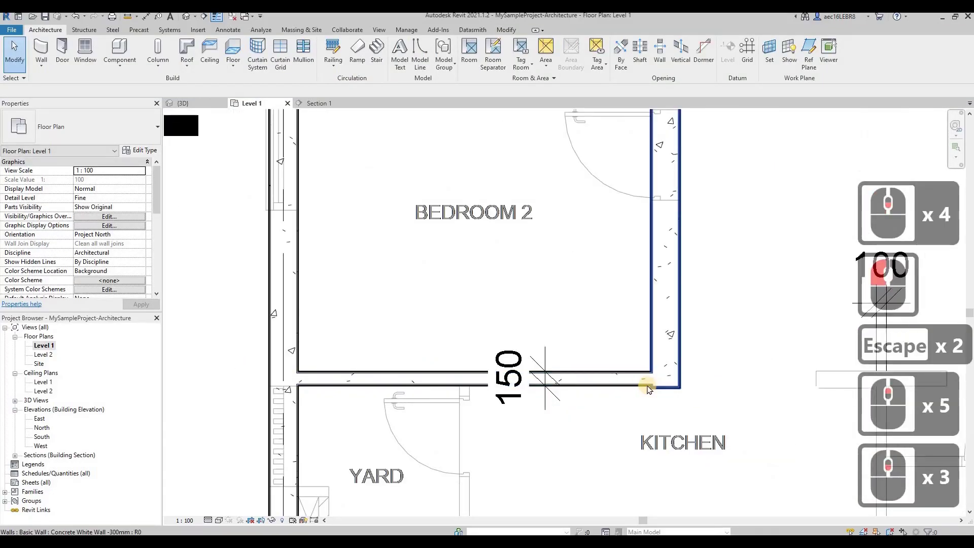
click(675, 387)
scroll(669, 386, up, 3)
drag(654, 377, 571, 373)
key(Escape)
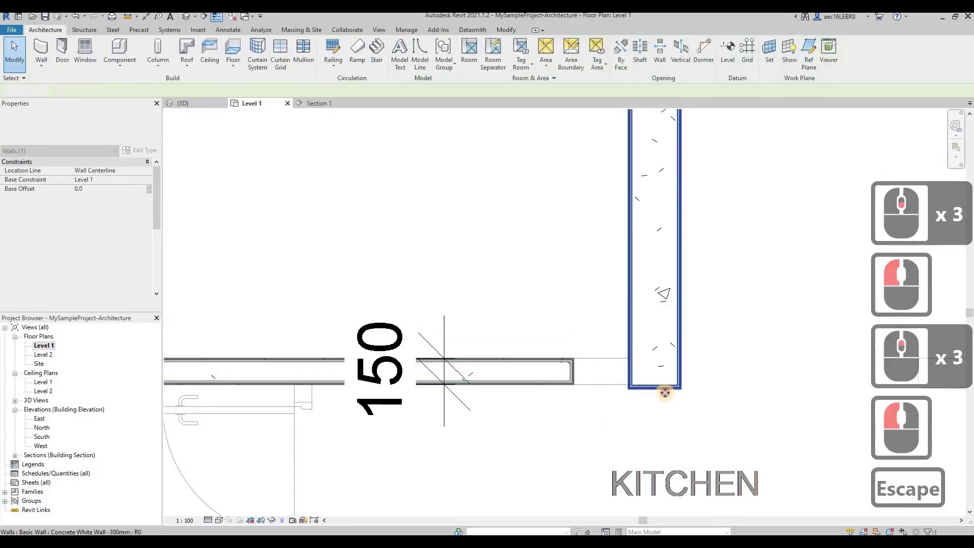
- Align the kitchen end of the interior 300 mm wall with the plan's kitchen-side outline of the 150 mm wall
click(664, 393)
scroll(710, 393, up, 4)
click(183, 46)
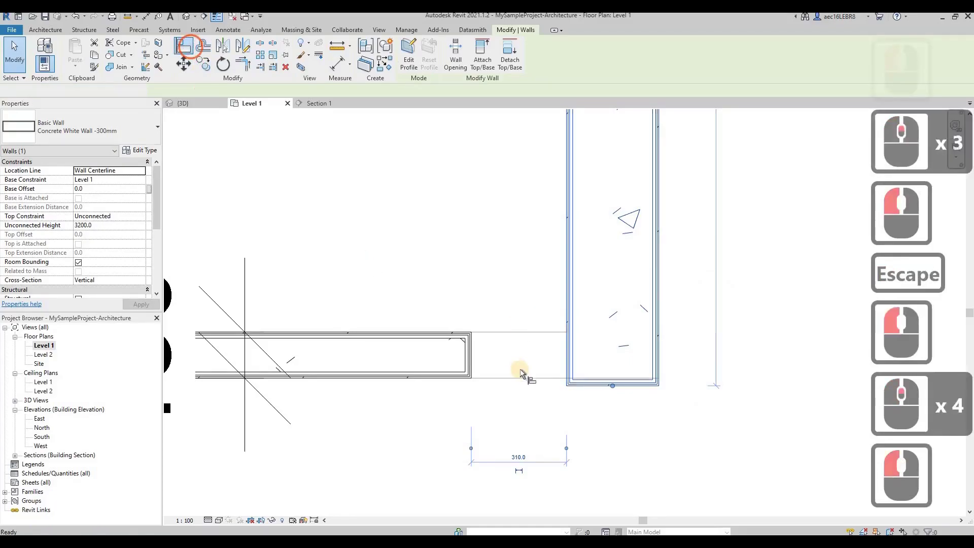
click(582, 390)
click(582, 386)
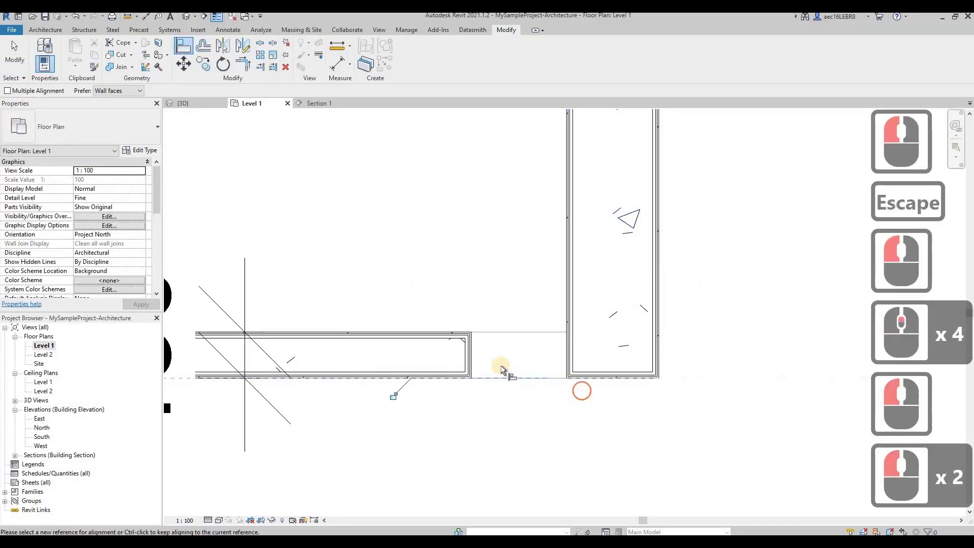
key(Escape)
key(Escape)
- Extend the 150 mm wall's free end back into the interior 300 mm wall so the two join at the corner
click(469, 359)
drag(473, 359, 578, 350)
click(382, 348)
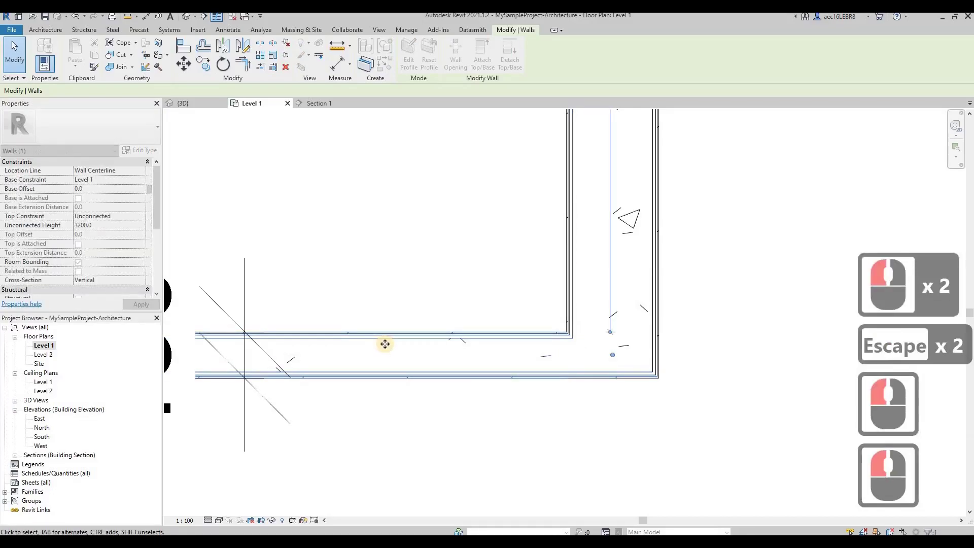
click(384, 341)
scroll(533, 337, down, 10)
key(Escape)
scroll(493, 338, down, 4)
scroll(495, 337, up, 1)
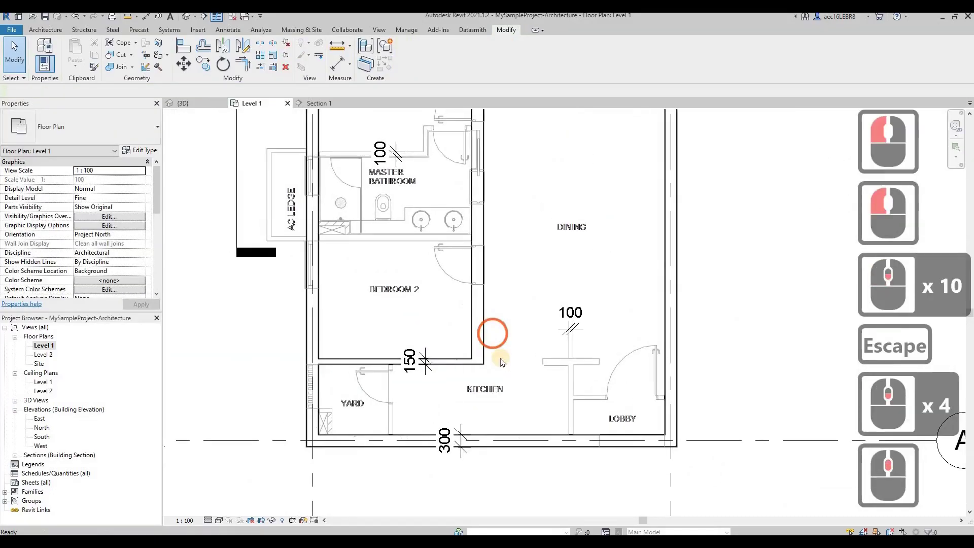
scroll(501, 299, up, 1)
scroll(432, 332, up, 5)
scroll(535, 381, up, 3)
scroll(534, 381, down, 4)
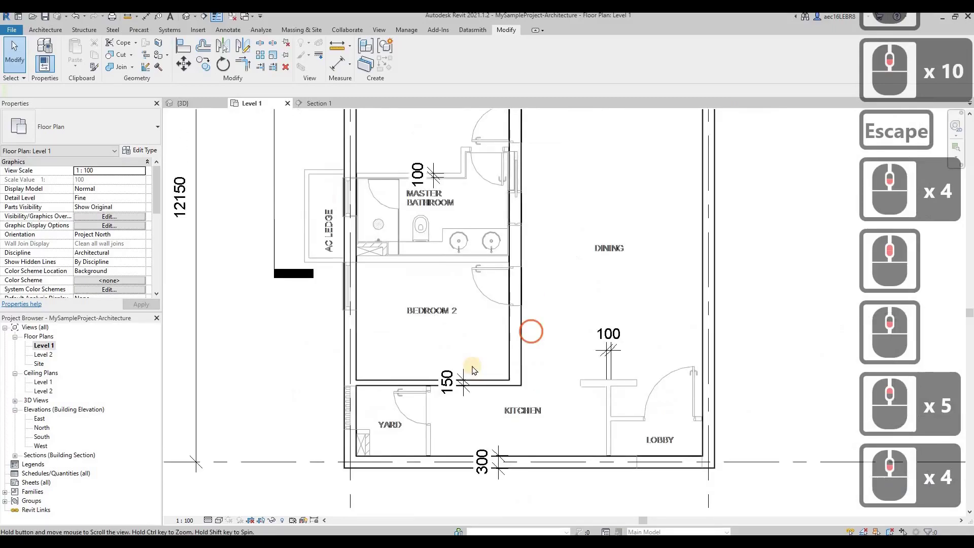
scroll(528, 330, up, 1)
scroll(551, 322, down, 1)
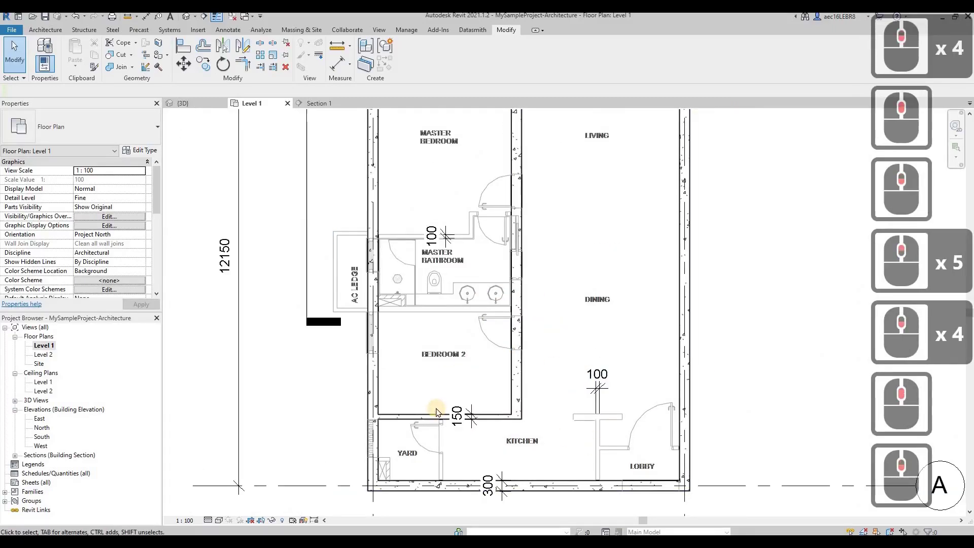
- Create a similar 150 mm wall, about 1300 mm long, over the short plan wall between the dining area and the lobby
scroll(436, 411, up, 4)
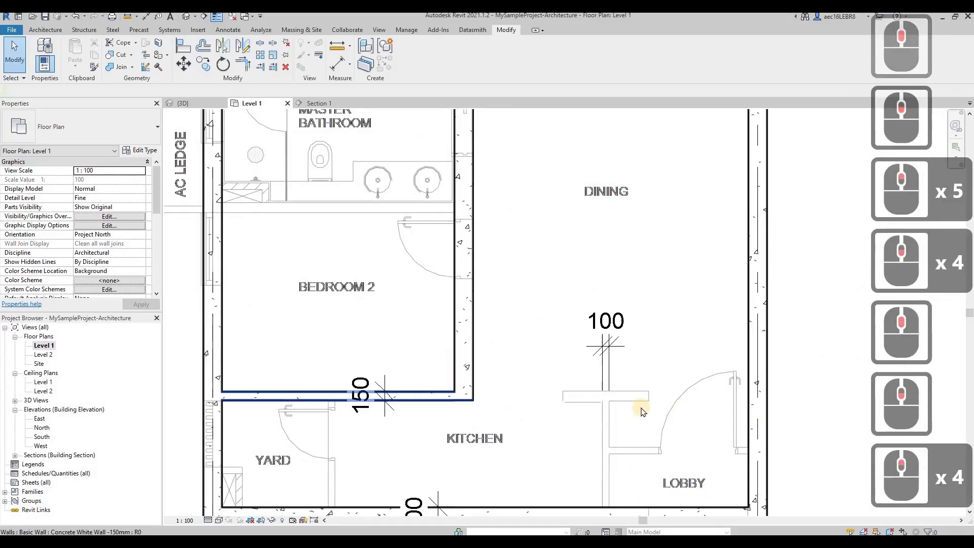
click(413, 398)
right_click(416, 398)
click(481, 248)
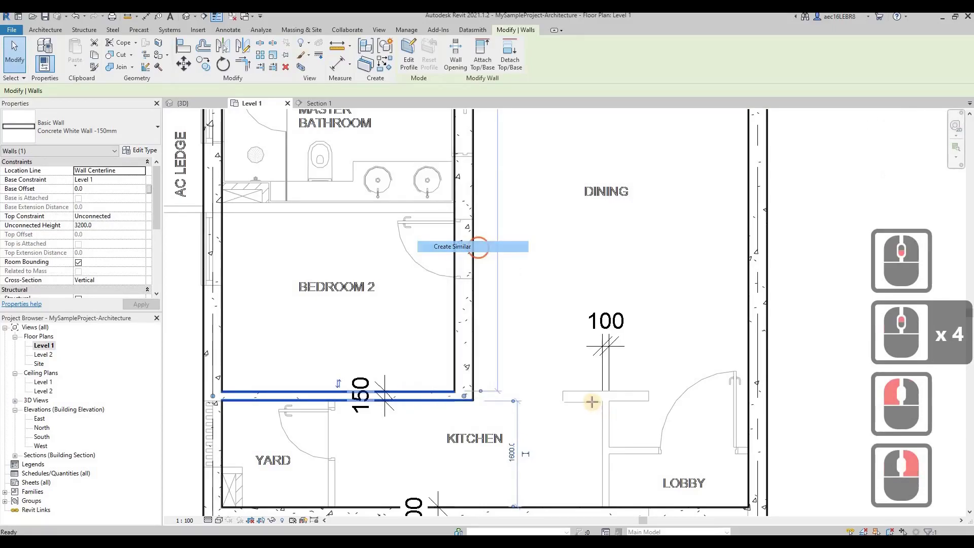
scroll(546, 392, up, 3)
click(542, 391)
click(691, 391)
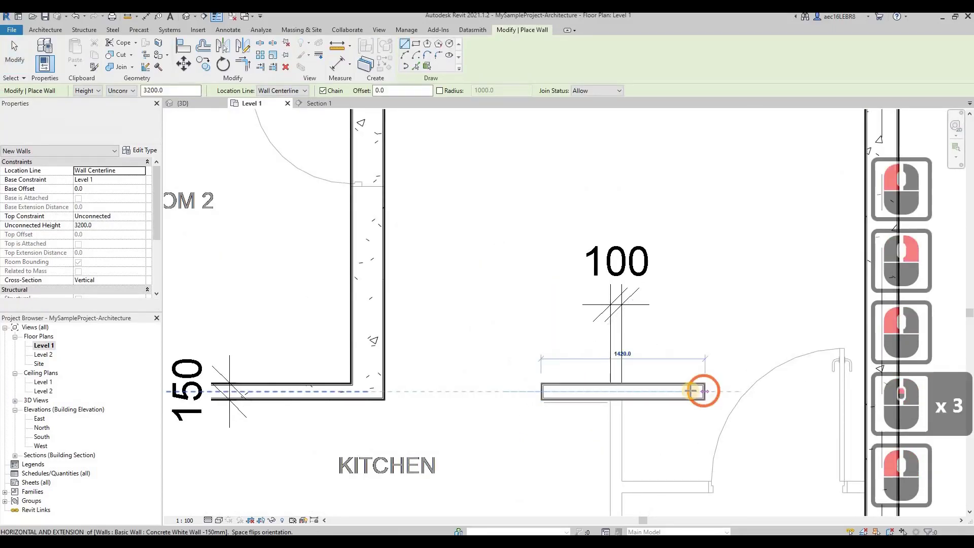
key(Escape)
key(Escape)
scroll(568, 336, down, 7)
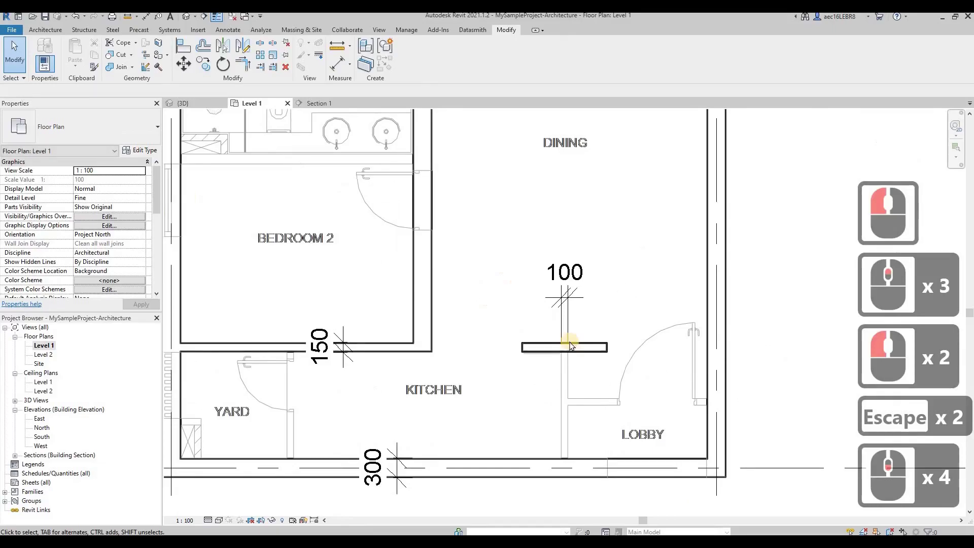
middle_drag(565, 339, 634, 358)
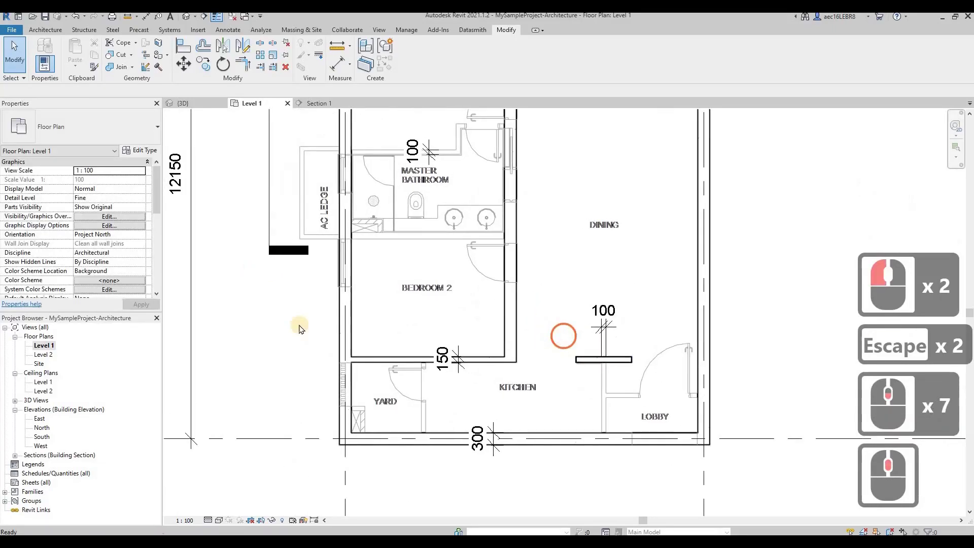
middle_drag(578, 322, 578, 402)
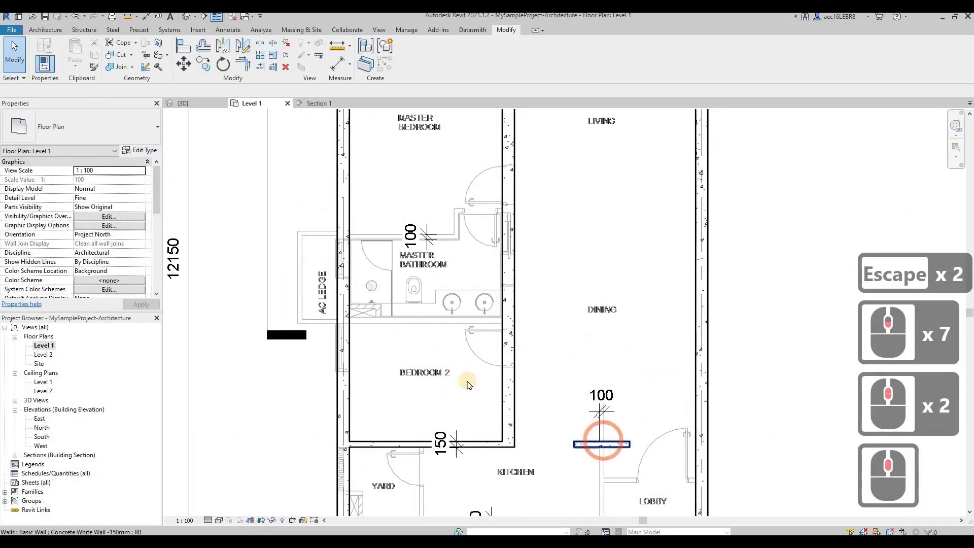
scroll(536, 413, down, 4)
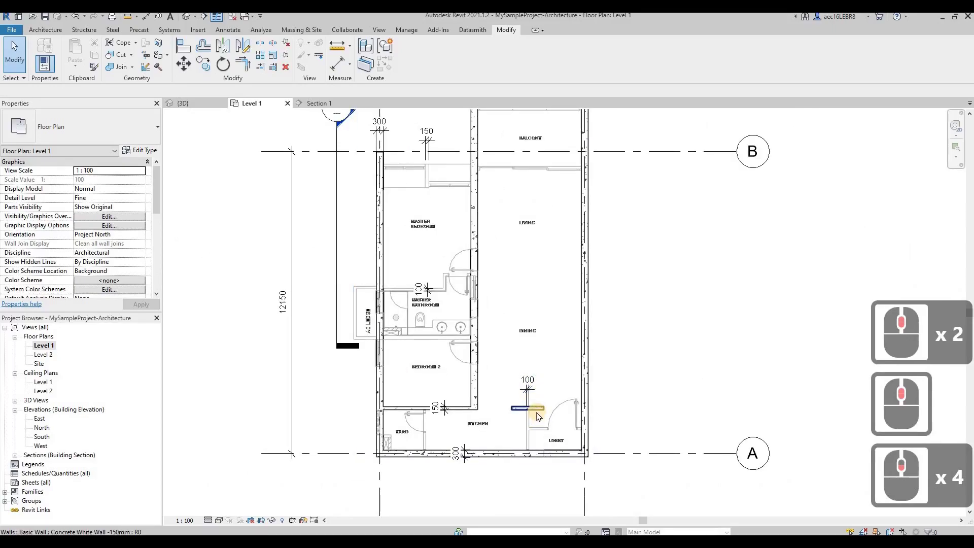
click(538, 414)
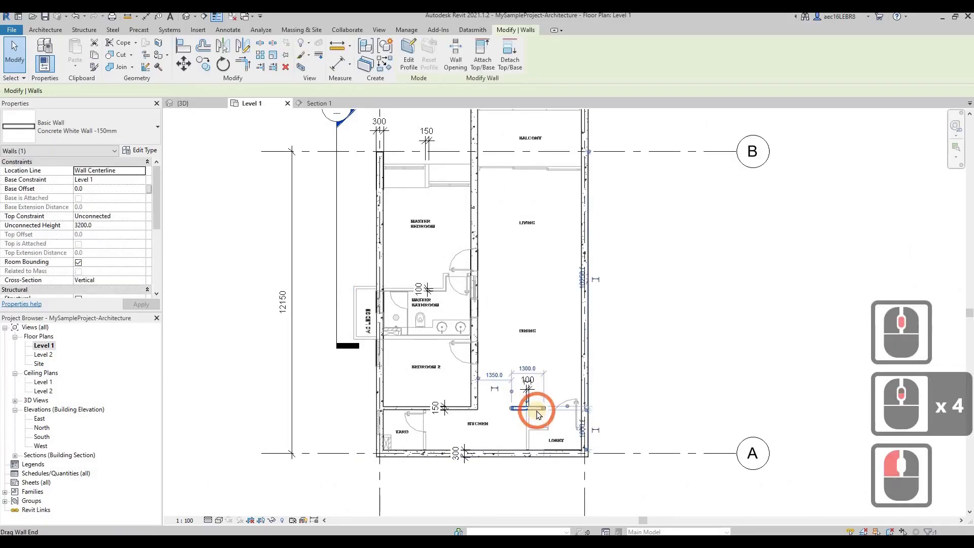
key(Escape)
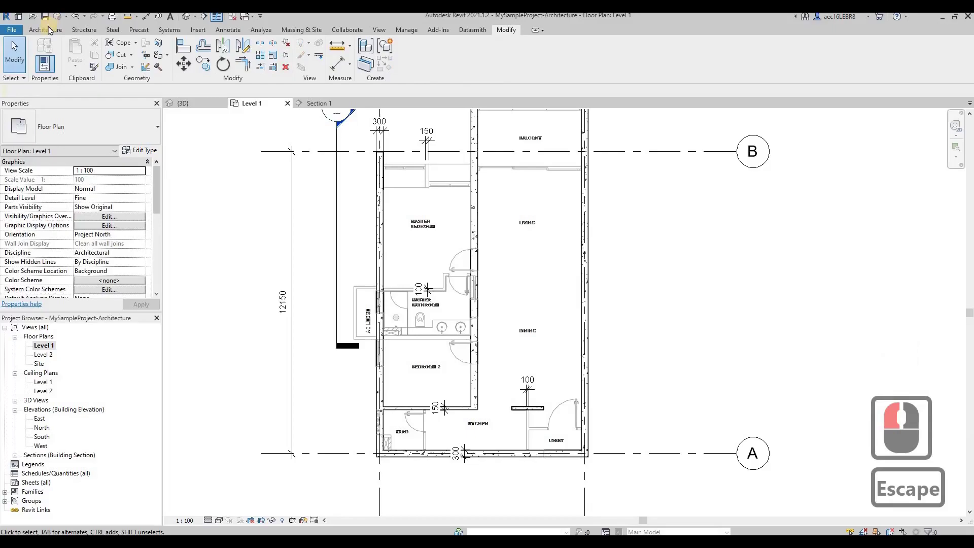
- Start a new wall and duplicate its 150 mm type as "Concrete White Wall -100mm"
click(41, 31)
click(40, 49)
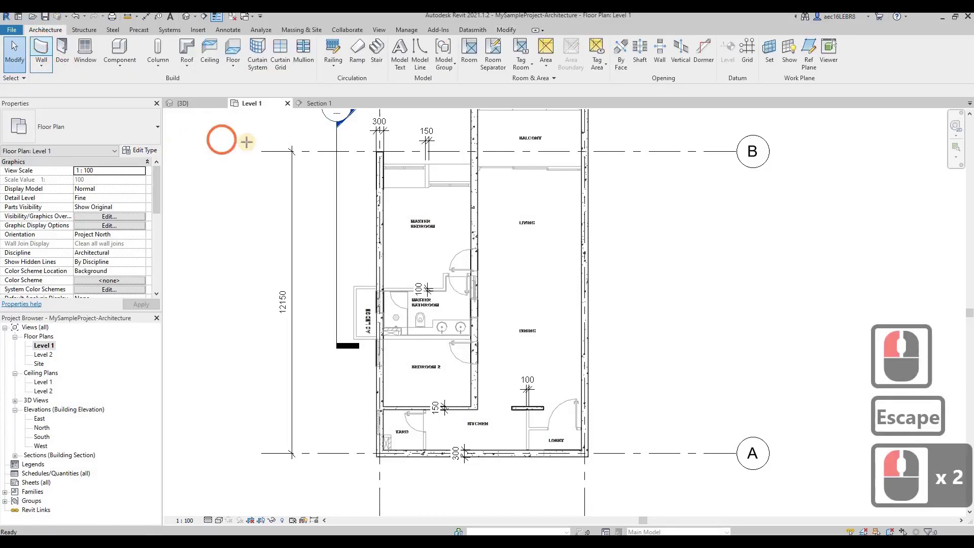
click(154, 155)
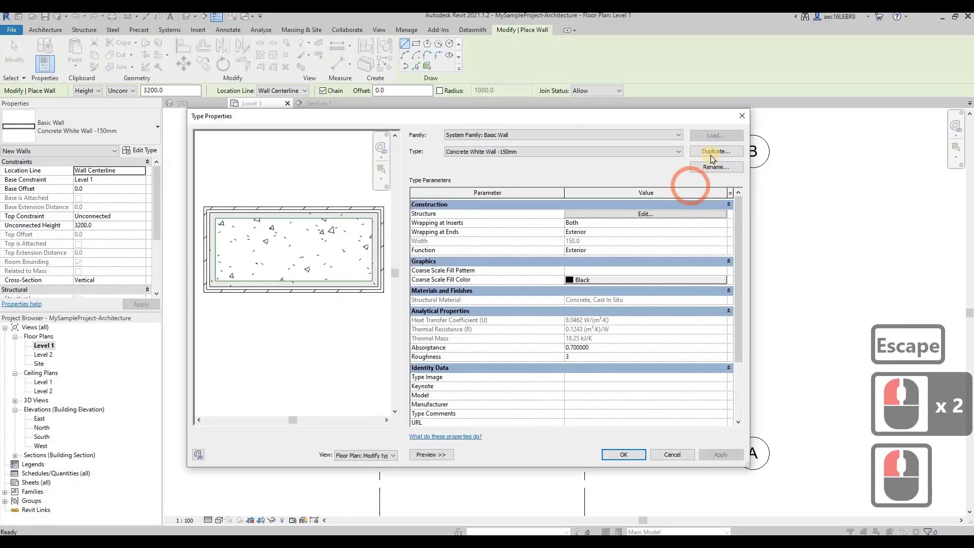
click(567, 226)
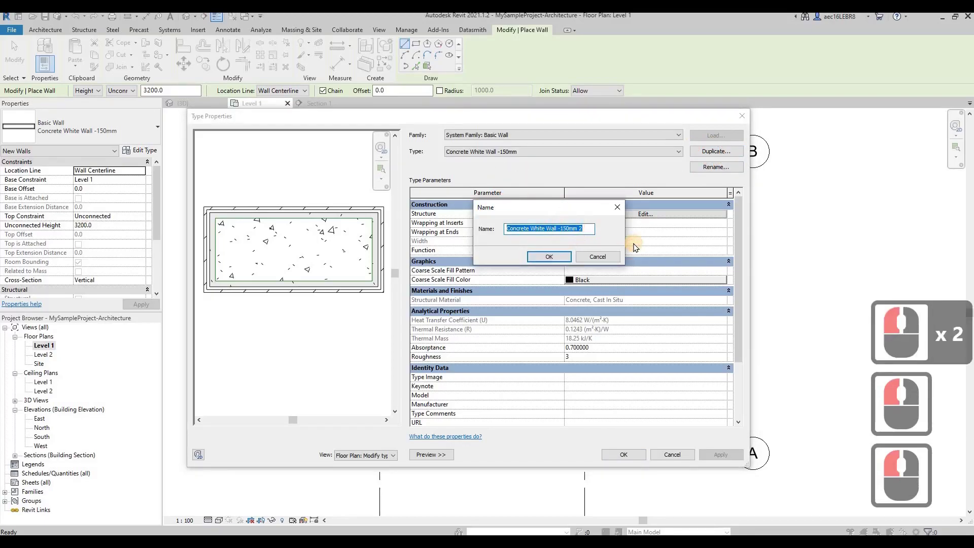
click(634, 244)
click(563, 228)
text(0)
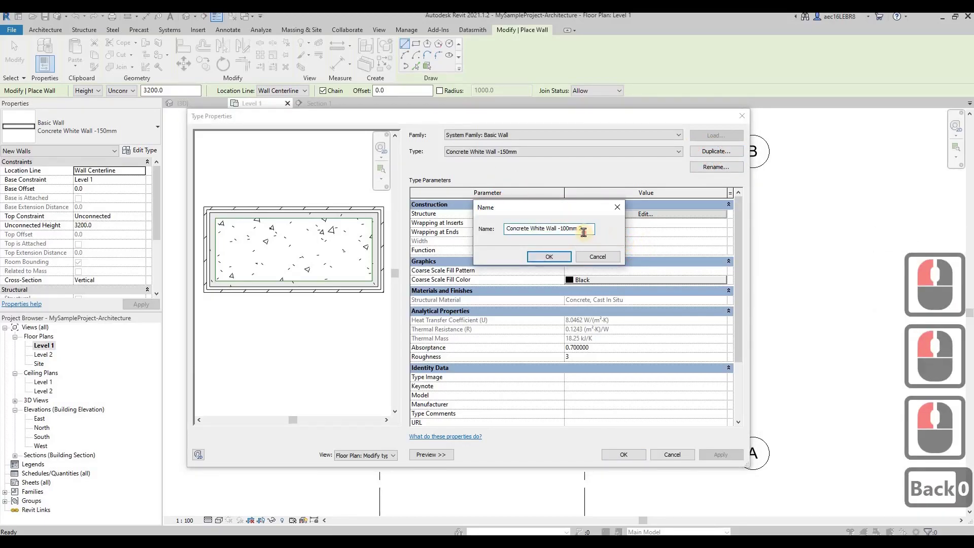
key(BackSpace)
key(BackSpace)
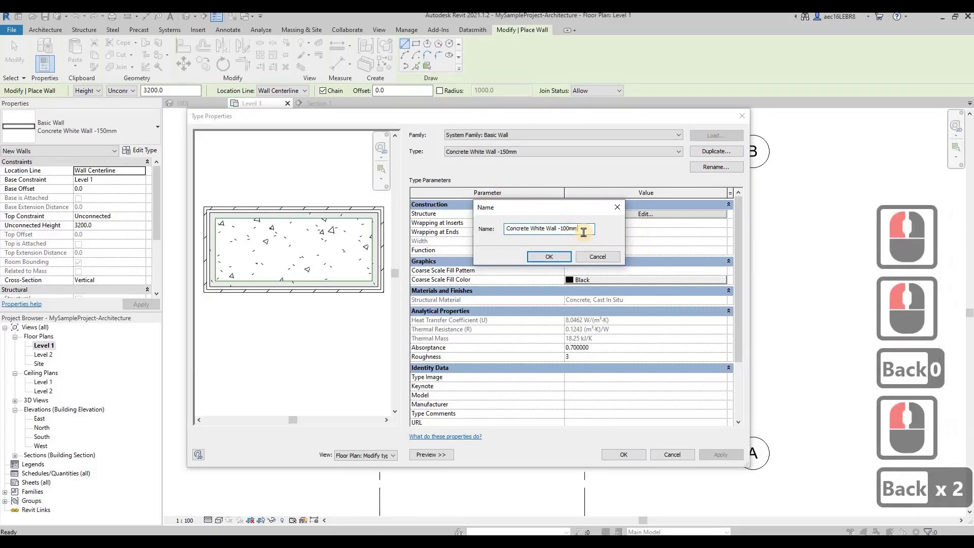
click(557, 256)
- Set the cast-in-situ concrete structure layer of the 100 mm wall type to 60 mm thick and accept the type
click(643, 215)
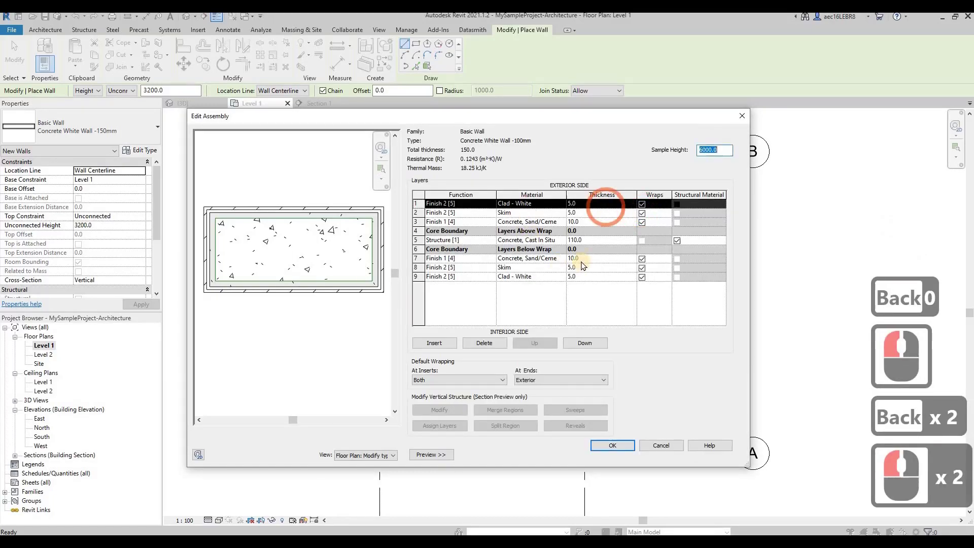
click(587, 240)
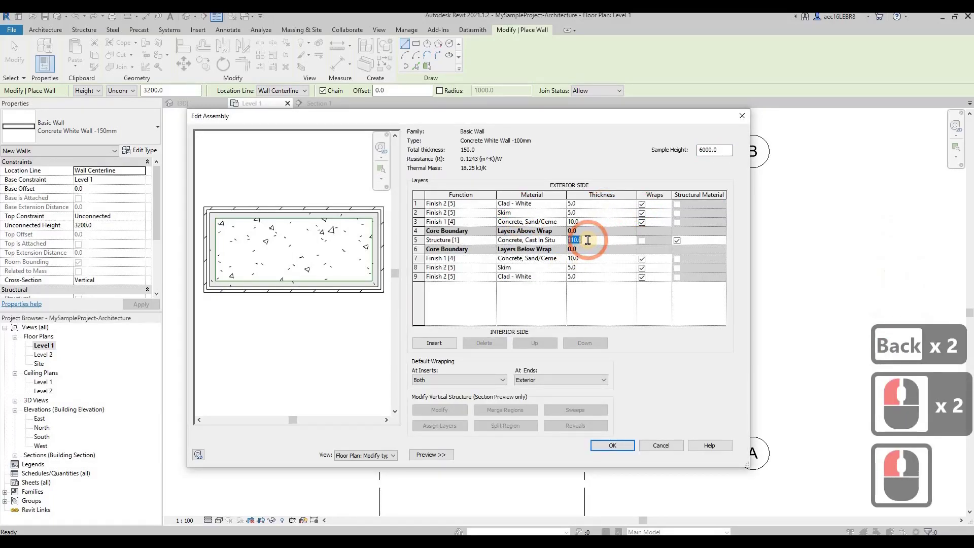
text(60)
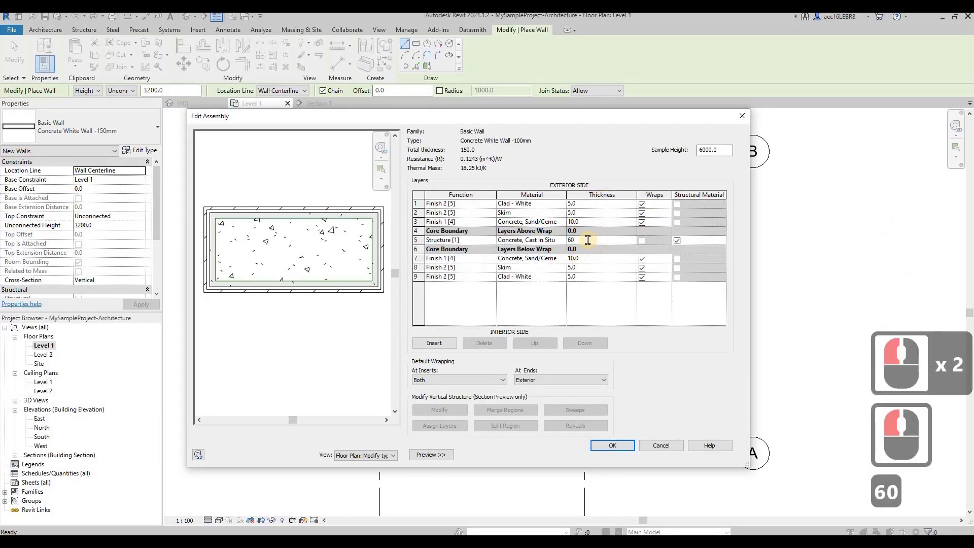
click(624, 445)
click(613, 453)
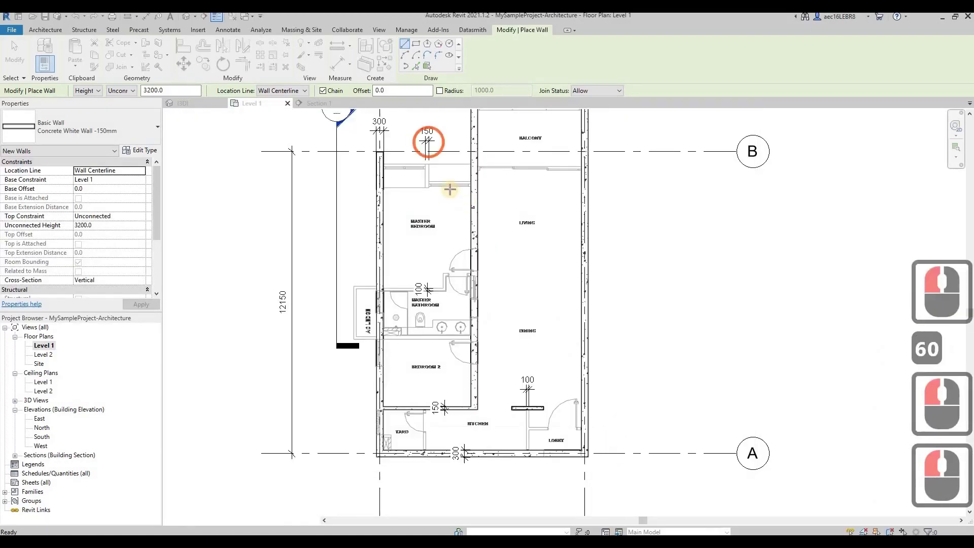
- Draw chained 100 mm walls between the master bedroom and bathroom: about 2610 mm across, a short jog, and about 1170 mm into the interior 300 mm wall
scroll(439, 152, up, 8)
scroll(435, 169, down, 4)
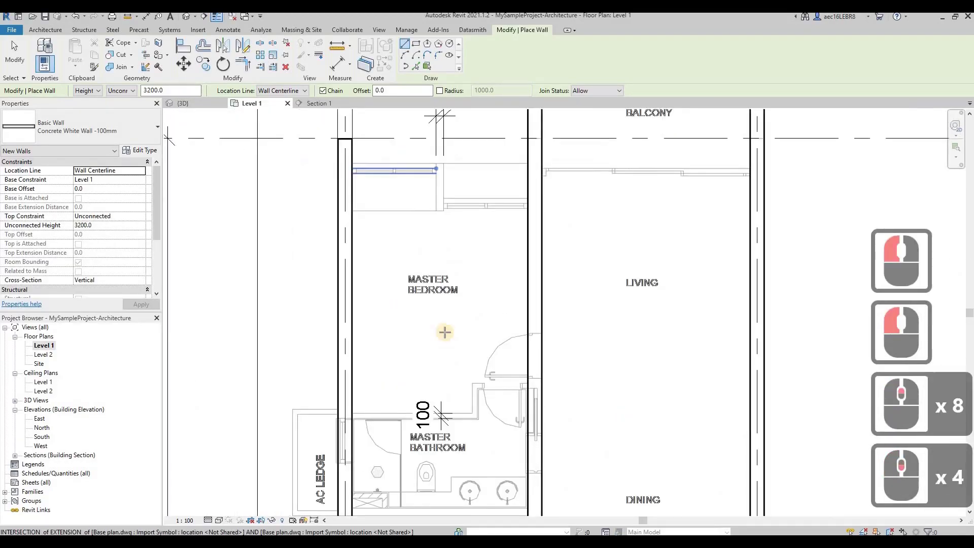
scroll(444, 332, down, 4)
scroll(405, 319, up, 13)
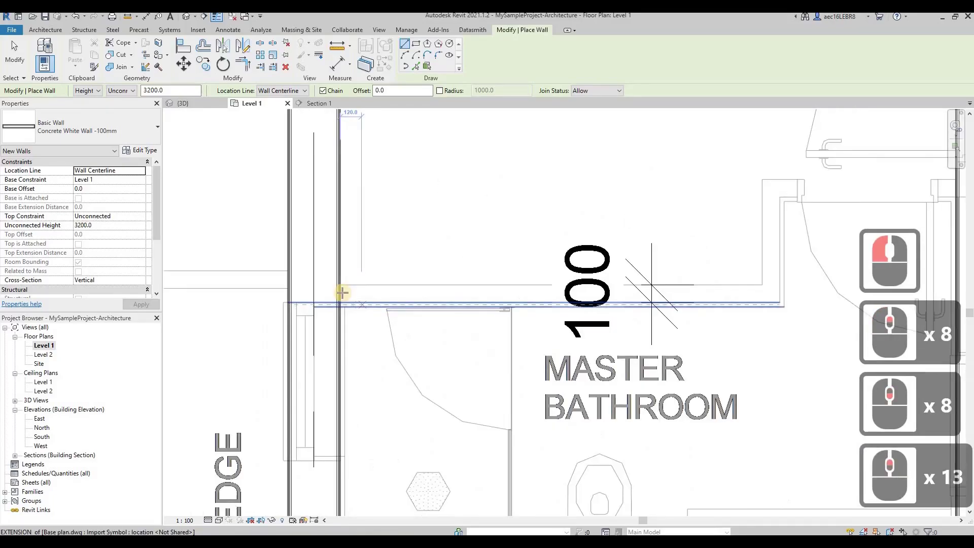
click(703, 300)
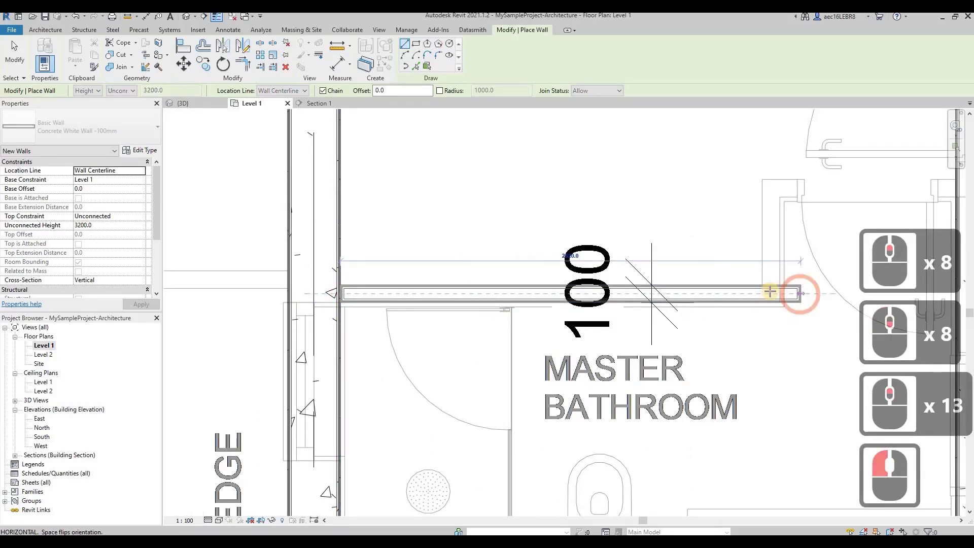
click(772, 293)
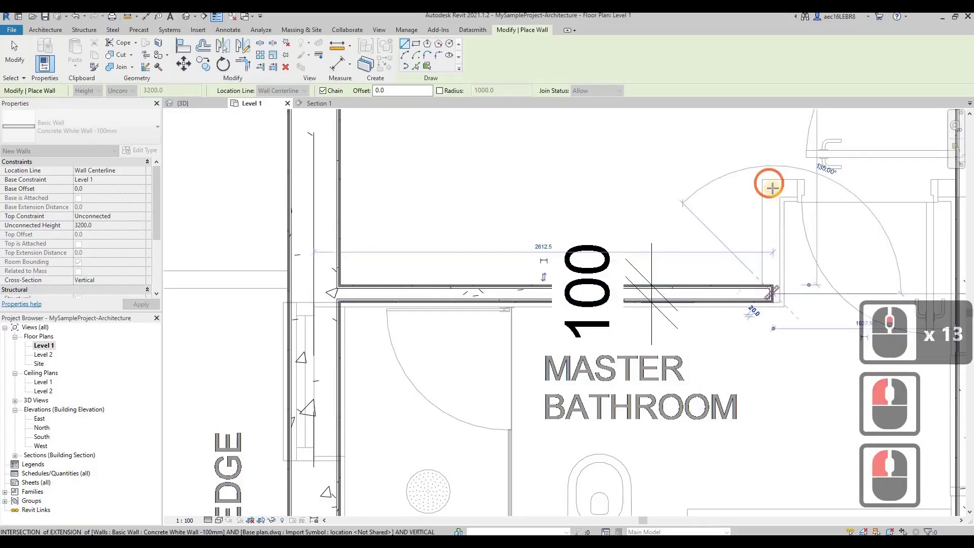
middle_drag(669, 282, 463, 419)
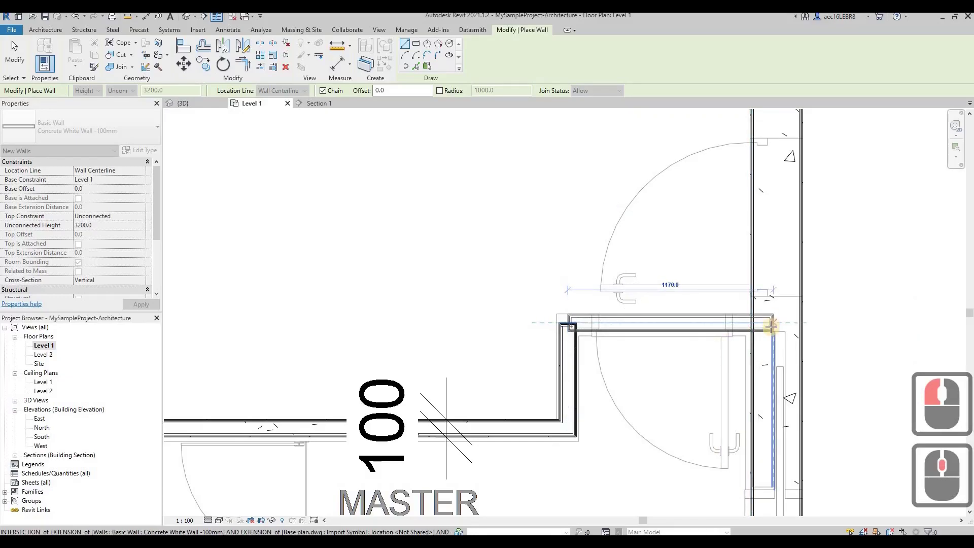
click(646, 292)
key(Escape)
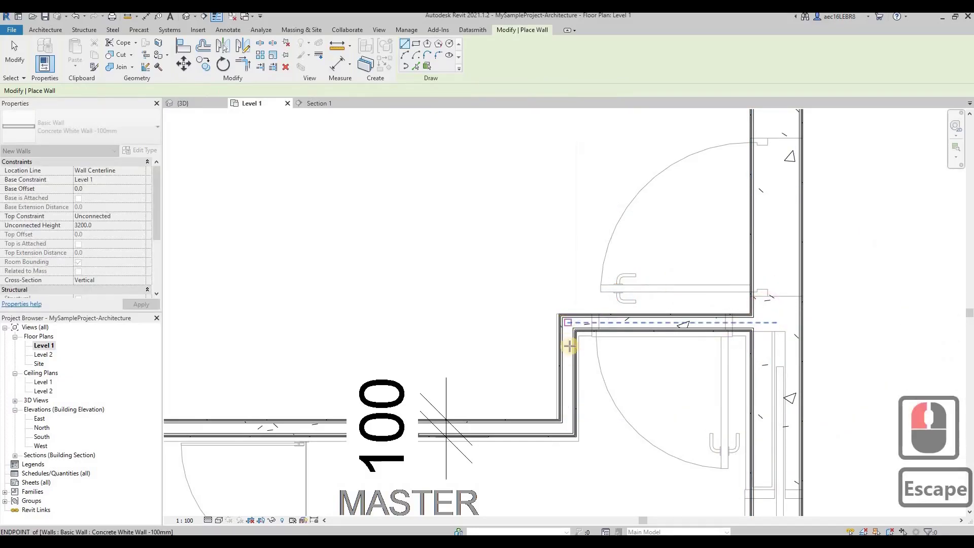
scroll(562, 358, up, 5)
key(Escape)
key(Escape)
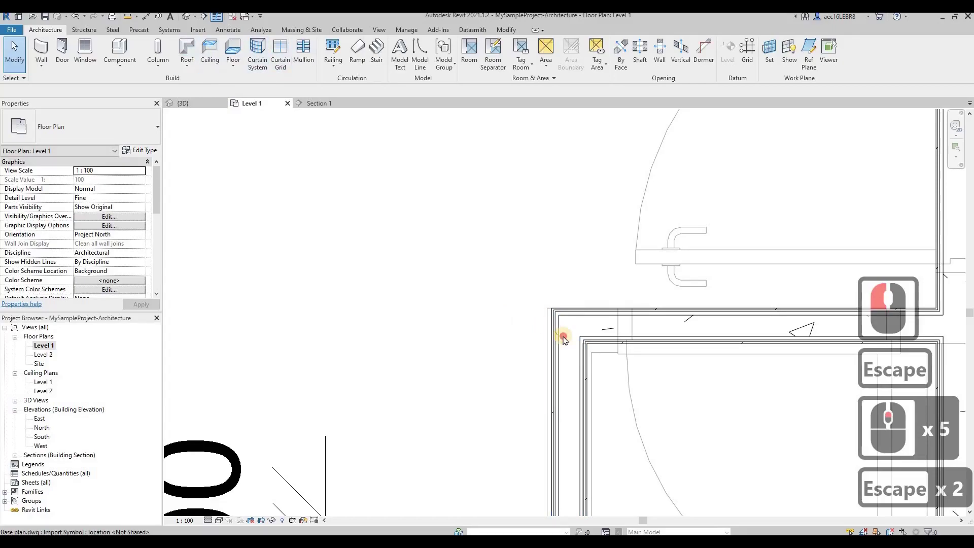
- Align the outer face of the short jog wall with the plan's outline beside the master bathroom door
click(560, 330)
click(183, 45)
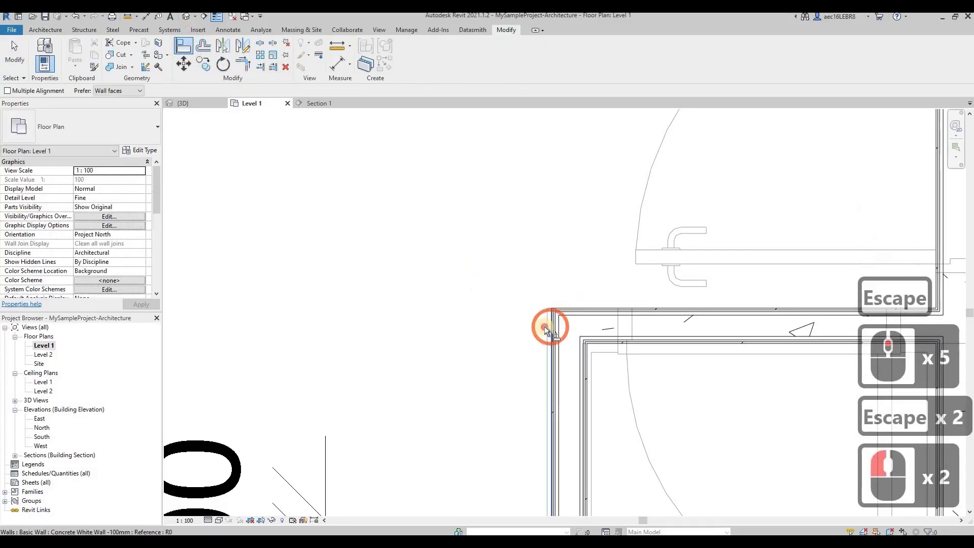
click(546, 329)
click(548, 330)
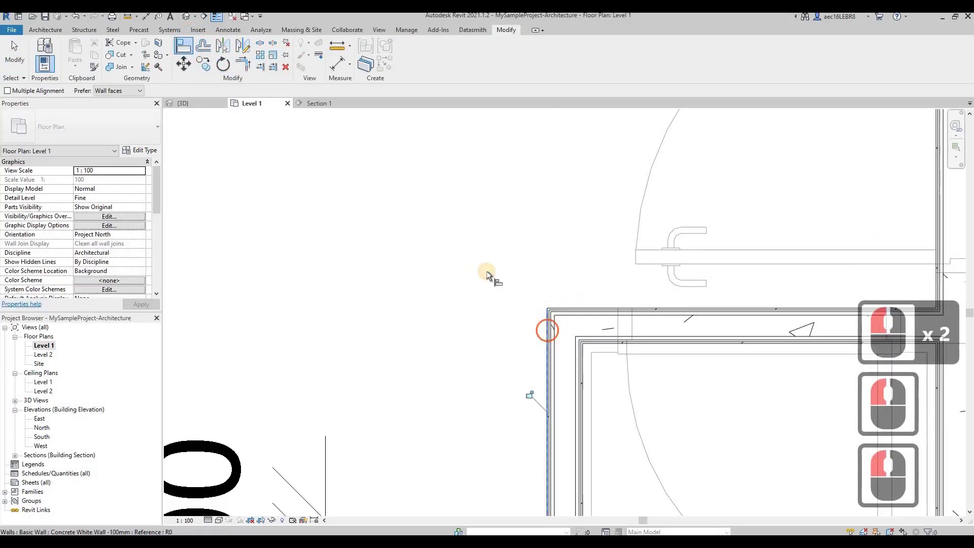
scroll(486, 270, down, 10)
middle_drag(601, 269, 619, 173)
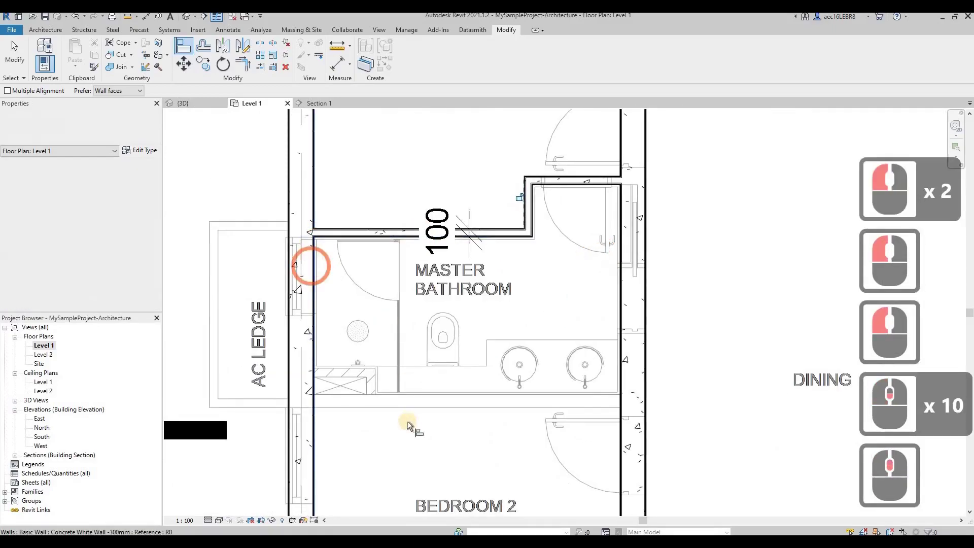
scroll(416, 386, up, 4)
key(Escape)
key(Escape)
scroll(387, 358, down, 5)
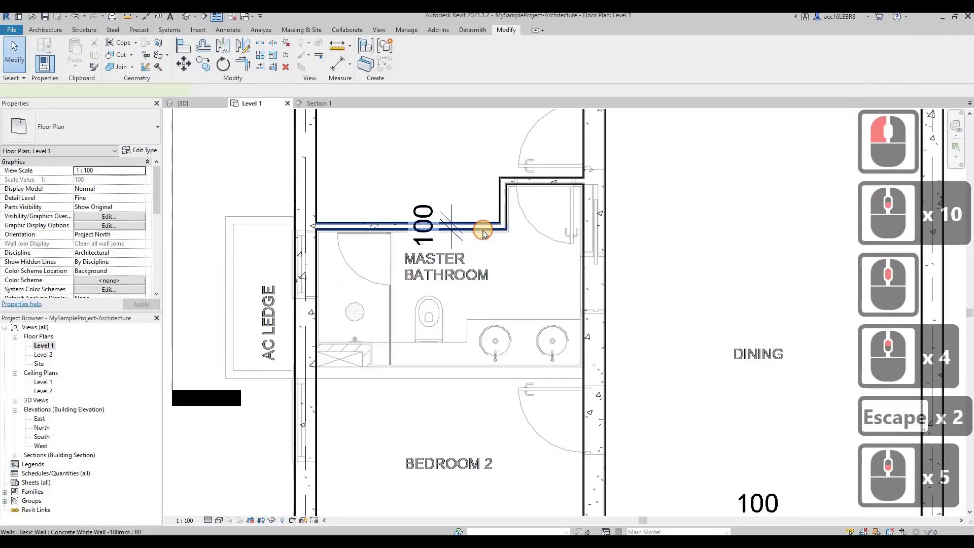
- Create a similar 100 mm wall, about 3520 mm long, between the master bathroom and Bedroom 2, ending in the interior 300 mm wall
click(482, 227)
right_click(482, 228)
click(524, 338)
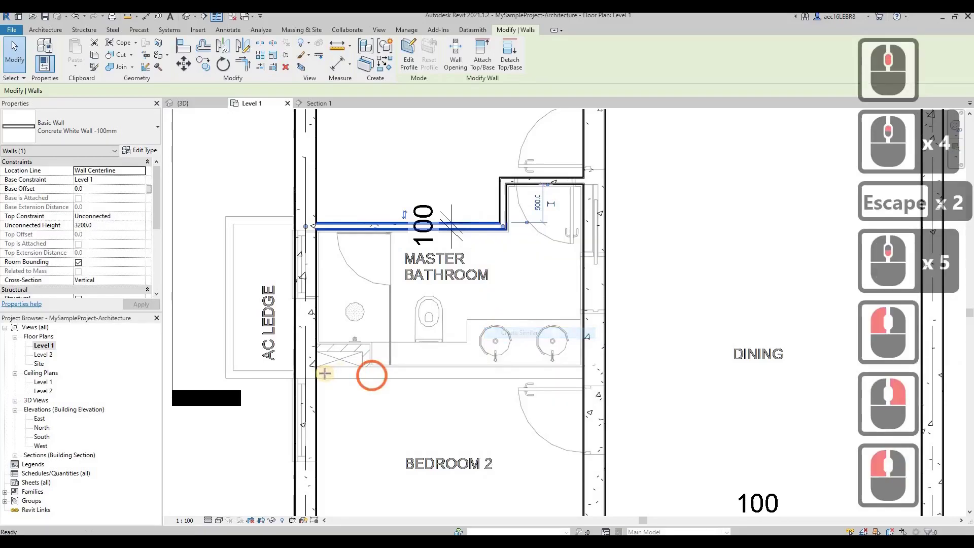
click(316, 373)
click(590, 372)
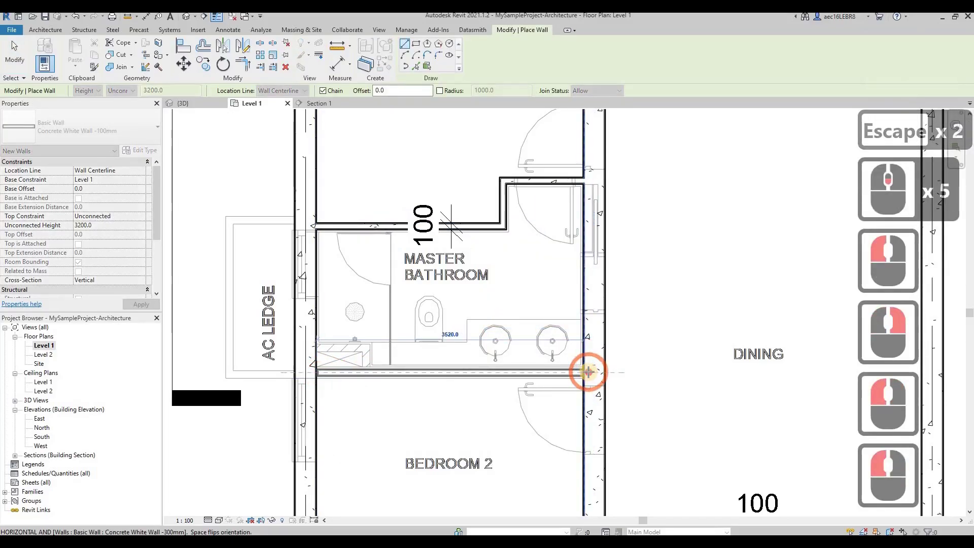
key(Escape)
key(Escape)
- Move the new 100 mm wall off the plan lines toward Bedroom 2 to uncover the outline beneath it
scroll(380, 382, up, 8)
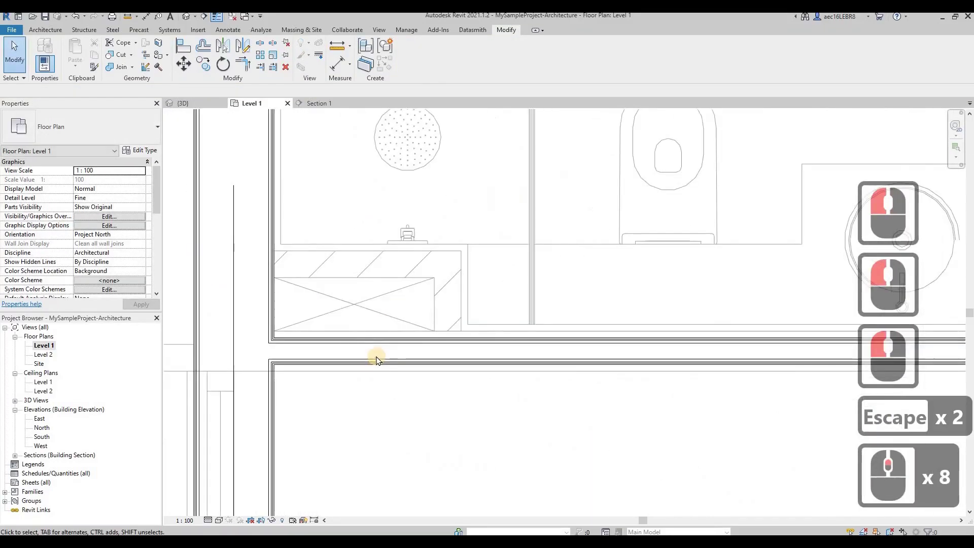
click(342, 354)
scroll(431, 348, down, 7)
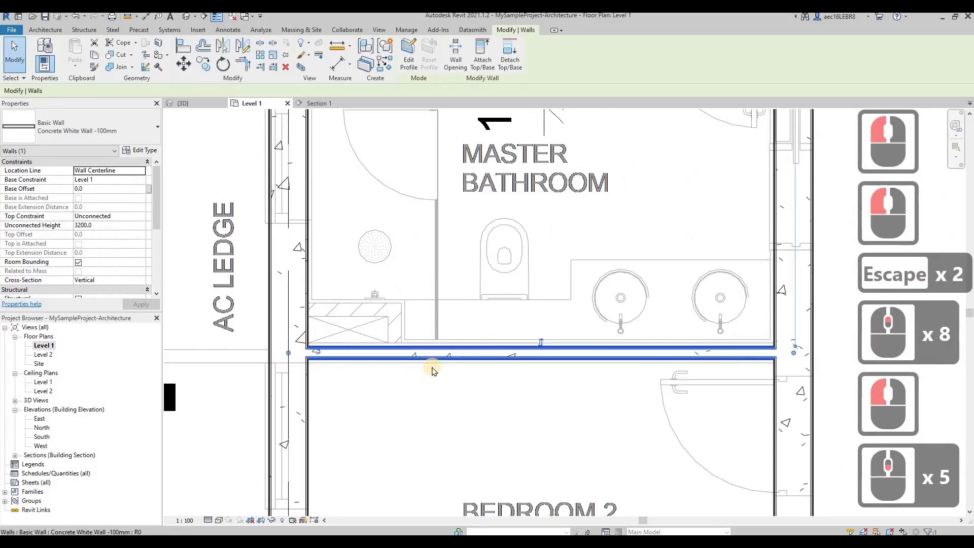
scroll(543, 374, up, 5)
drag(543, 372, 542, 442)
key(Escape)
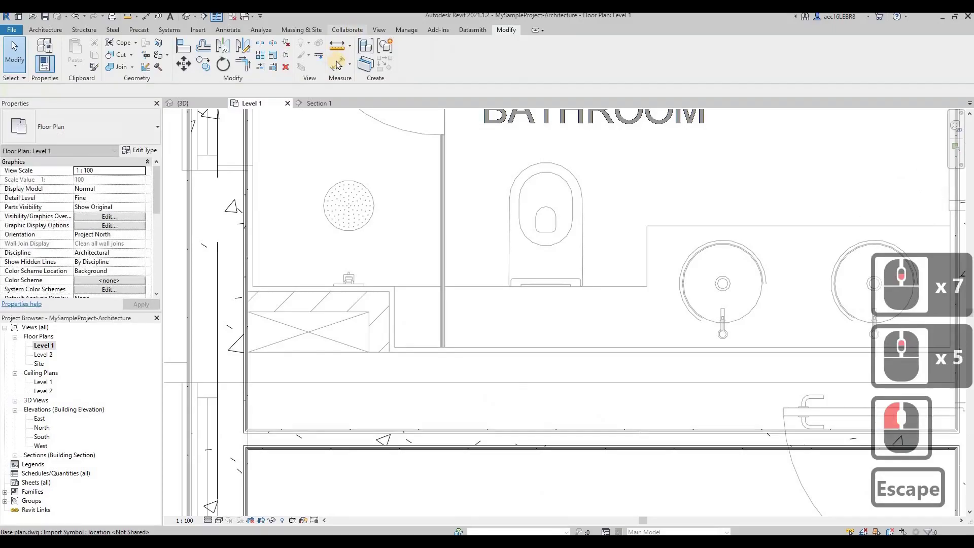
- Try to dimension the plan wall's thickness between the master bathroom and Bedroom 2
click(338, 64)
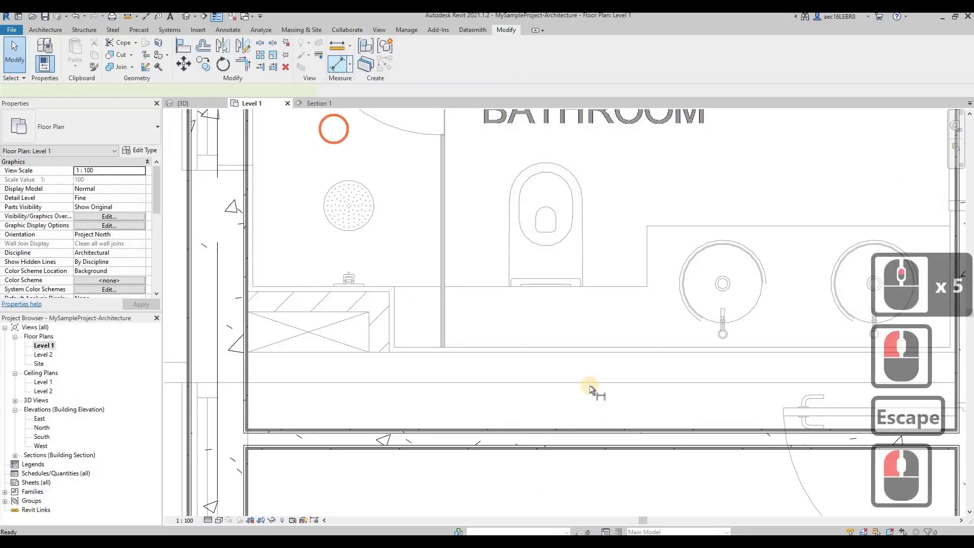
click(583, 357)
key(Escape)
key(Escape)
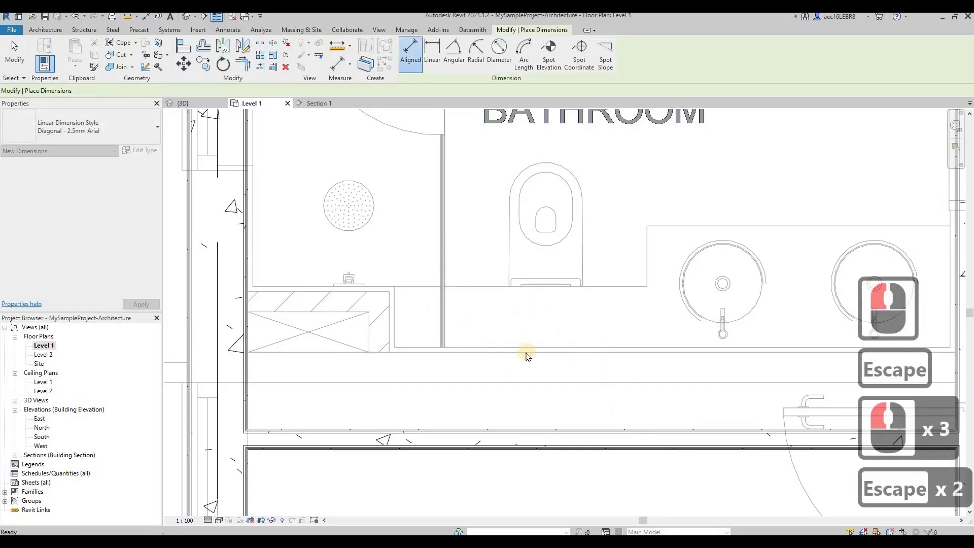
scroll(527, 350, down, 5)
key(Escape)
- Change the wall between the master bathroom and Bedroom 2 to the type "Concrete White Wall -150mm"
click(357, 298)
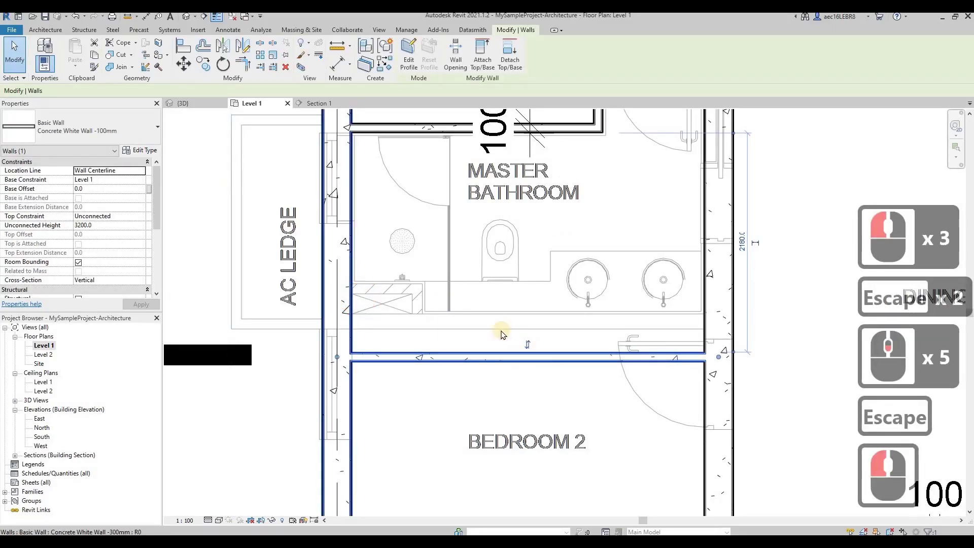
key(Escape)
click(6, 140)
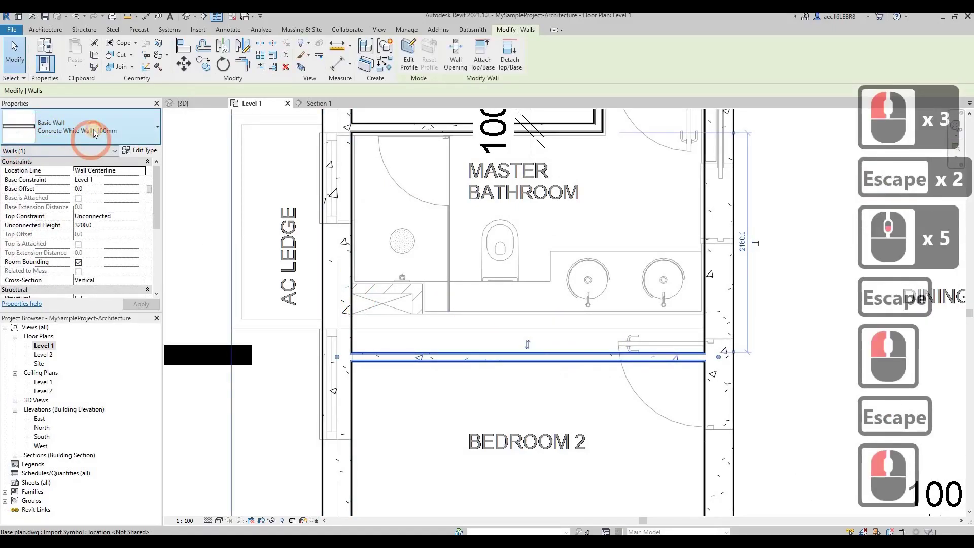
click(96, 138)
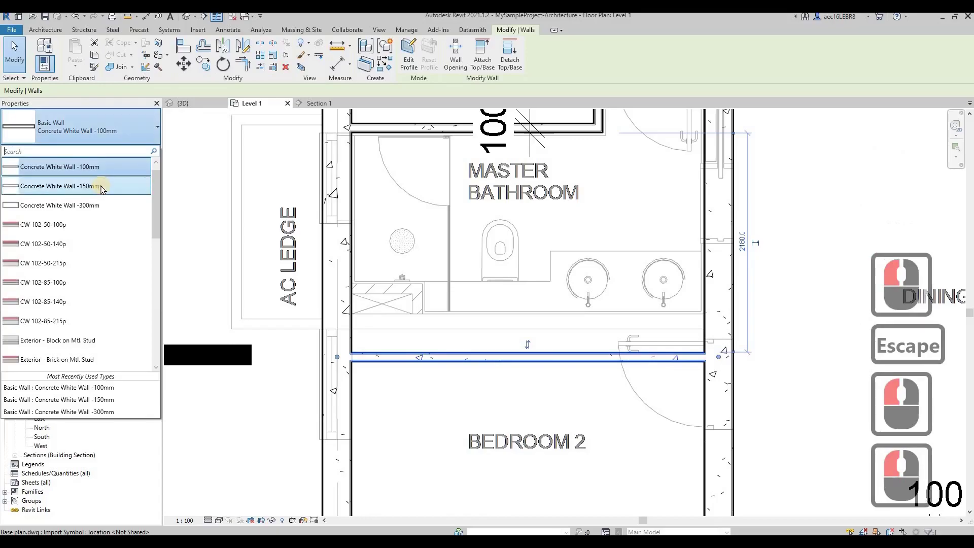
click(101, 185)
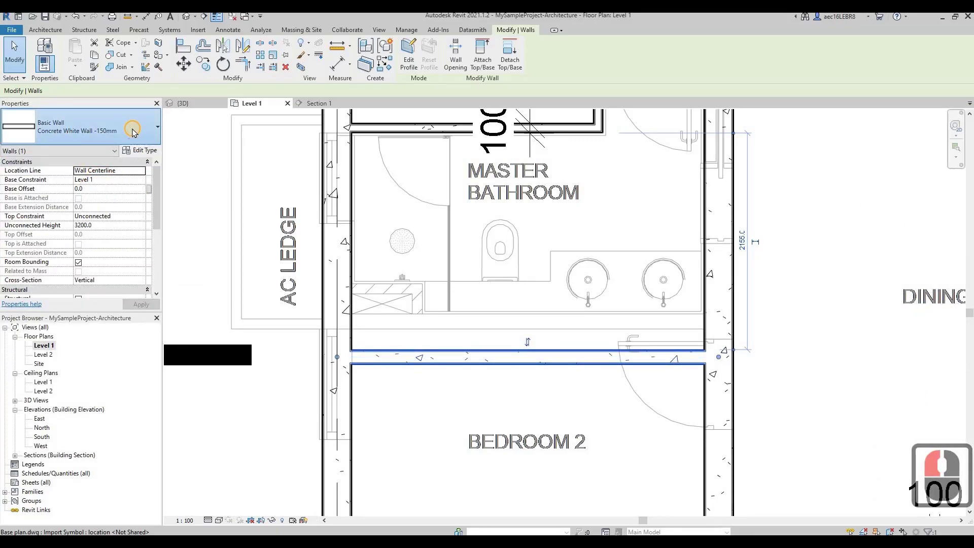
click(132, 131)
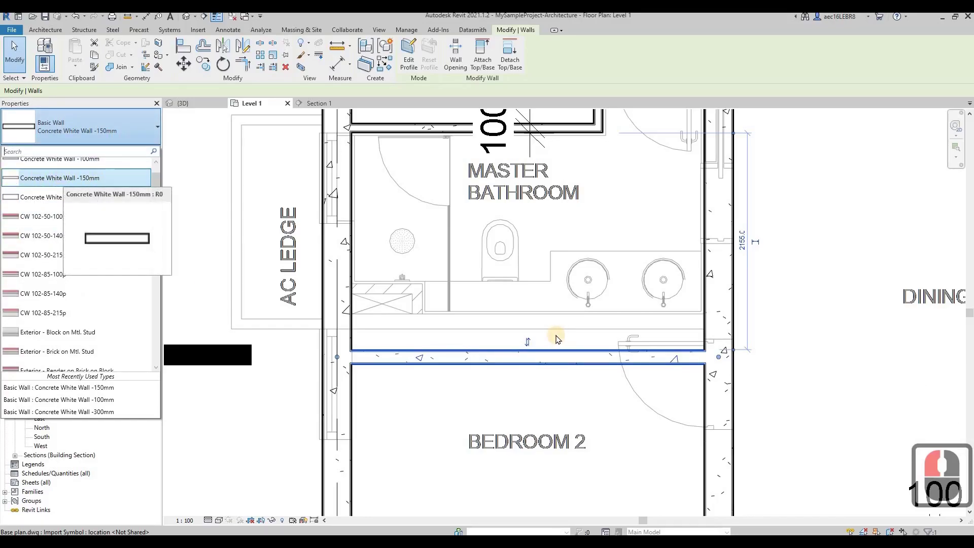
key(Escape)
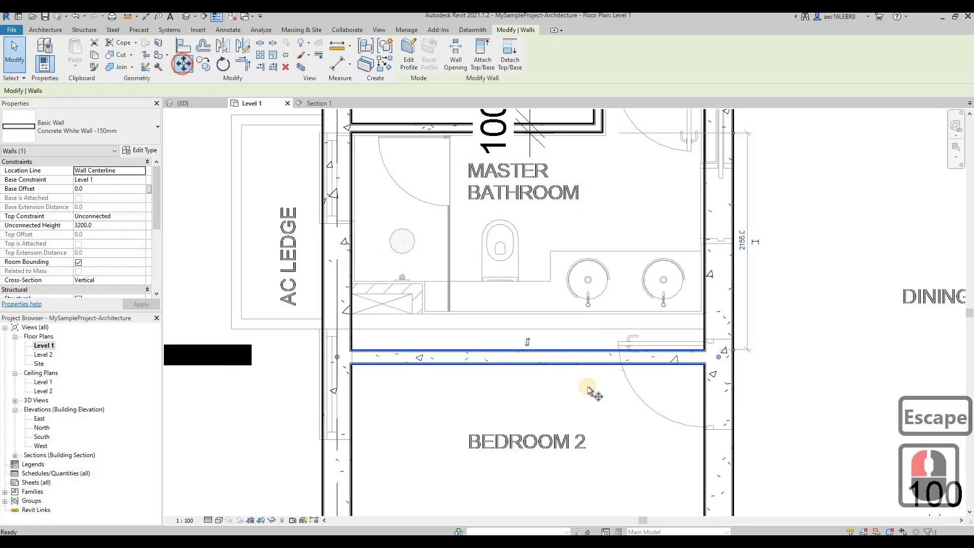
- Move the 150 mm wall back onto the plan's wall outline between the master bathroom and Bedroom 2
click(587, 386)
scroll(600, 327, up, 6)
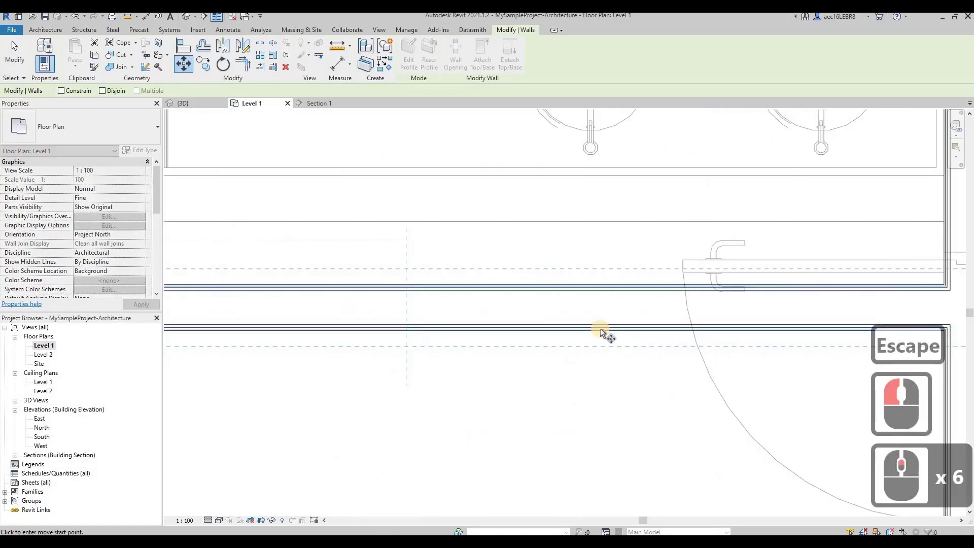
click(601, 248)
click(431, 236)
scroll(392, 244, down, 12)
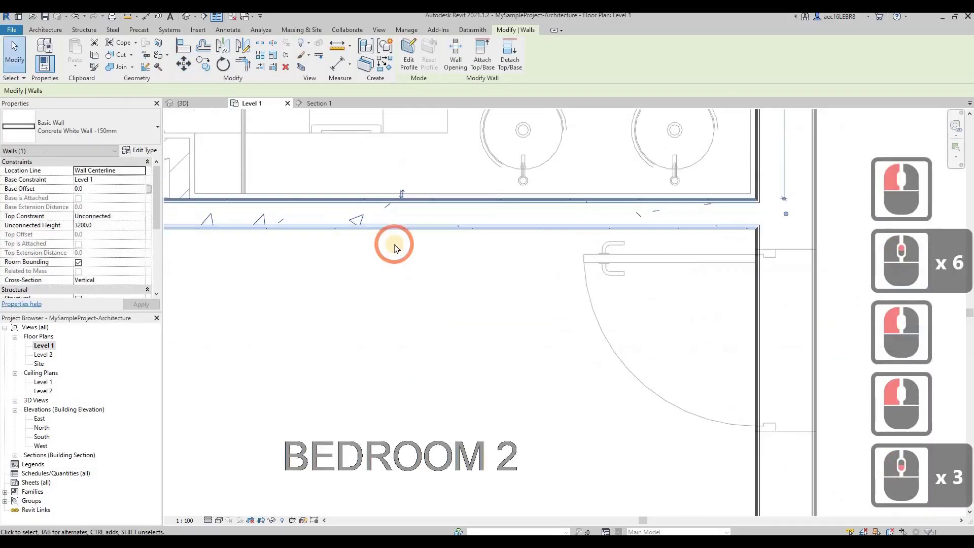
- Start a wall like the 100 mm master bathroom wall, created by picking lines, with its location line at Finish Face: Exterior
key(Escape)
scroll(537, 283, down, 2)
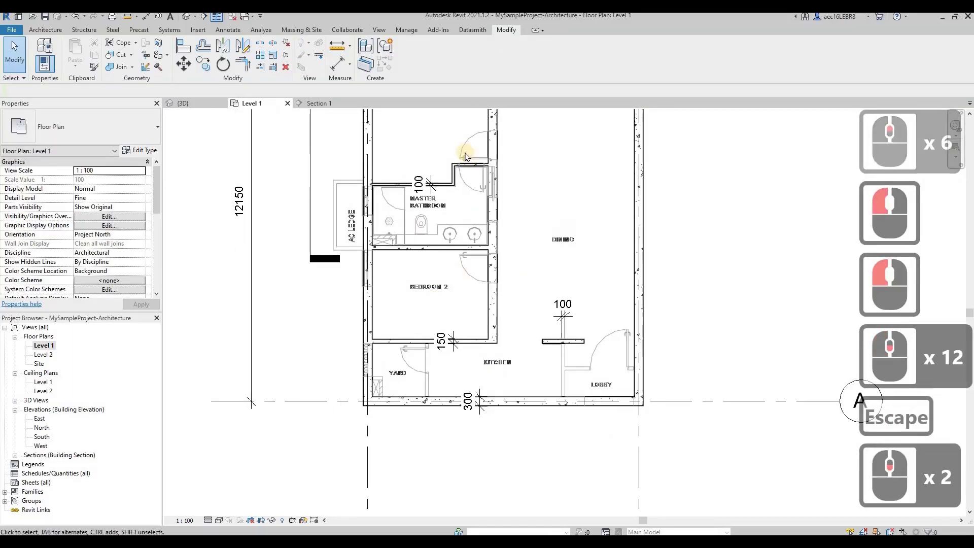
scroll(463, 145, up, 2)
click(463, 145)
right_click(462, 145)
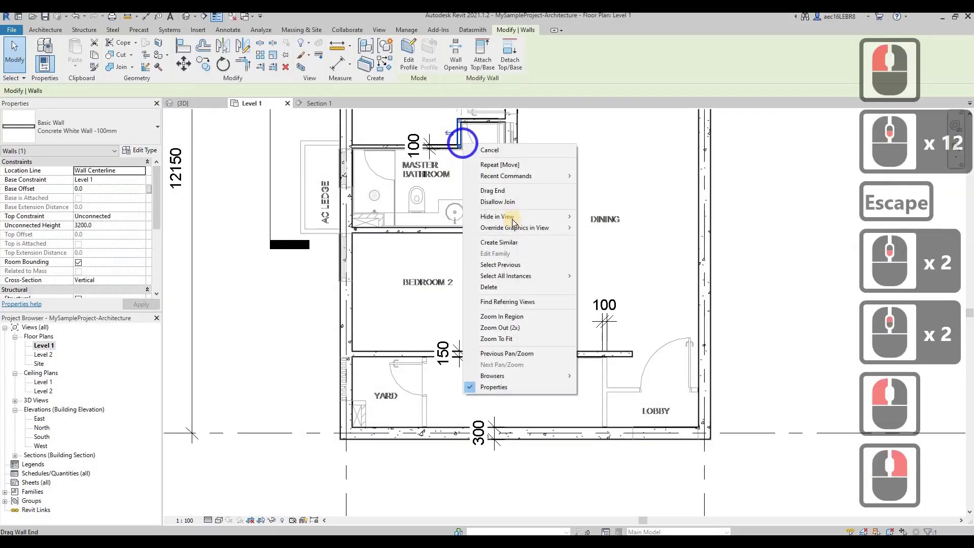
click(498, 242)
scroll(431, 406, up, 4)
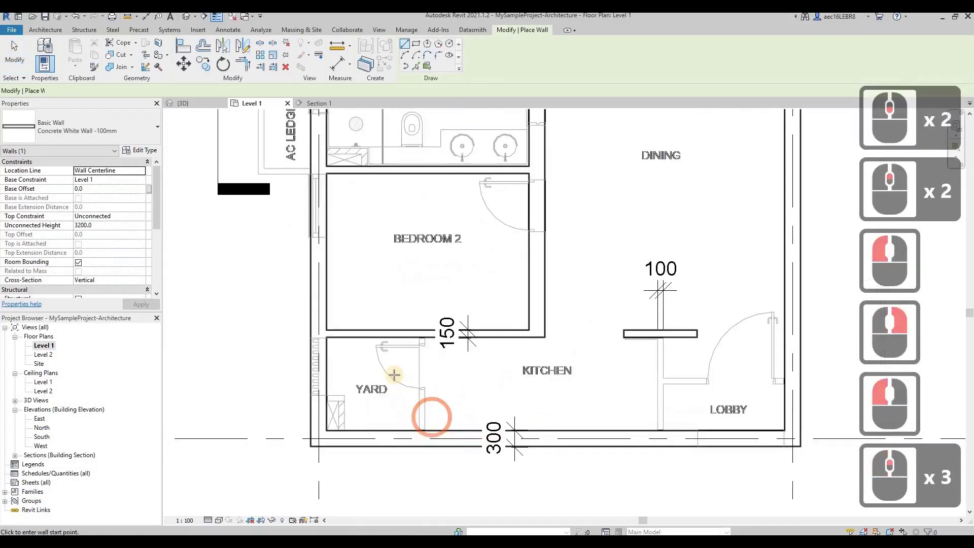
click(434, 304)
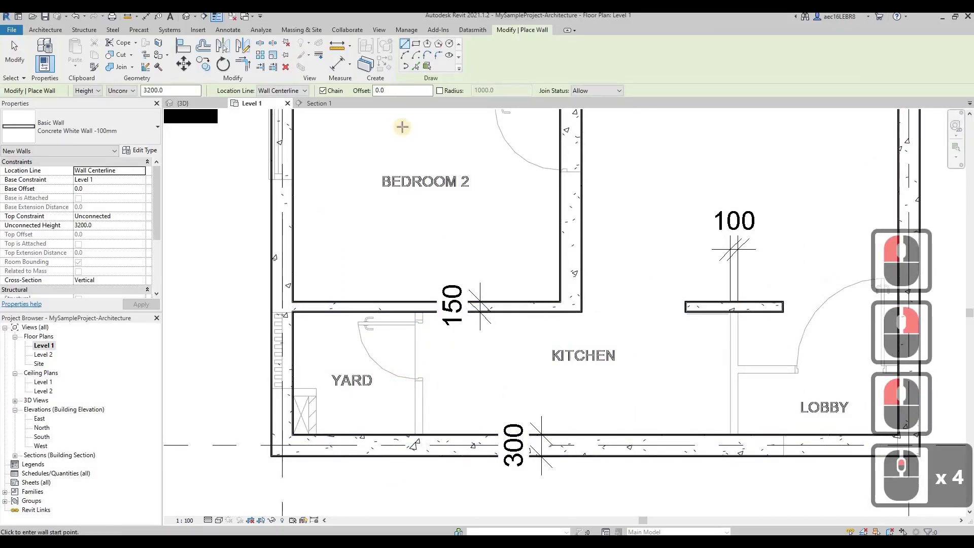
click(416, 66)
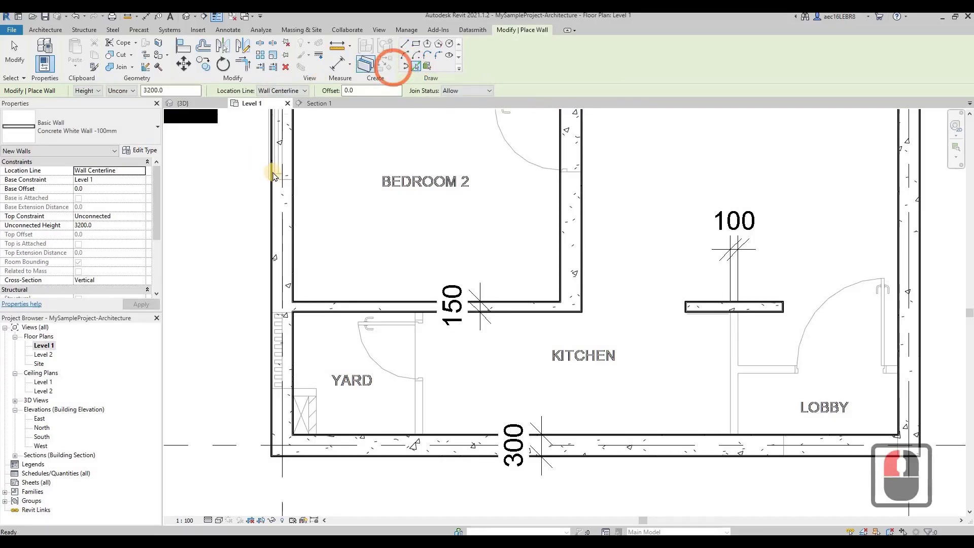
click(302, 91)
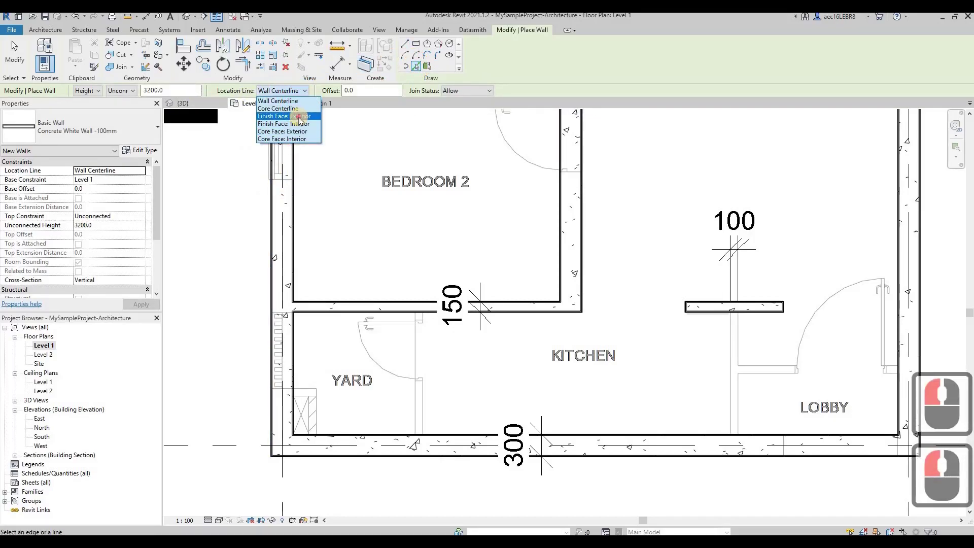
click(298, 116)
- Place the 100 mm wall on the short plan line below the door between the yard and the kitchen
click(417, 358)
scroll(412, 407, up, 4)
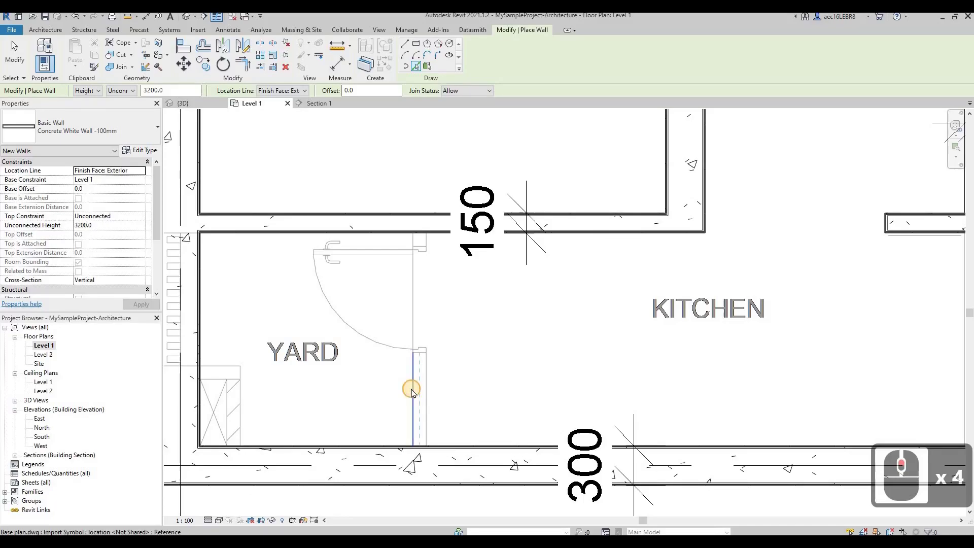
click(410, 392)
scroll(327, 376, down, 3)
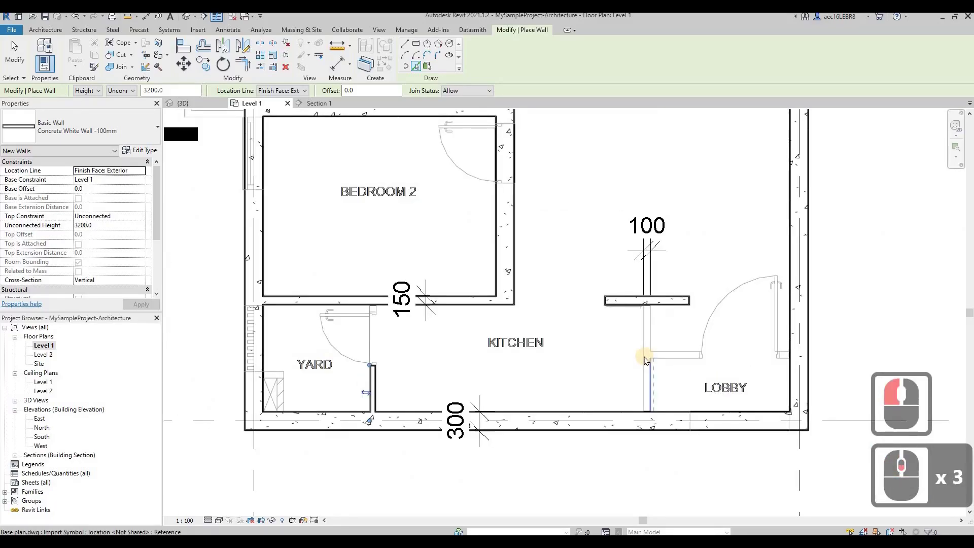
- Place a 100 mm wall on the plan line between the kitchen and the lobby, just below the short crosswise wall
scroll(646, 359, up, 4)
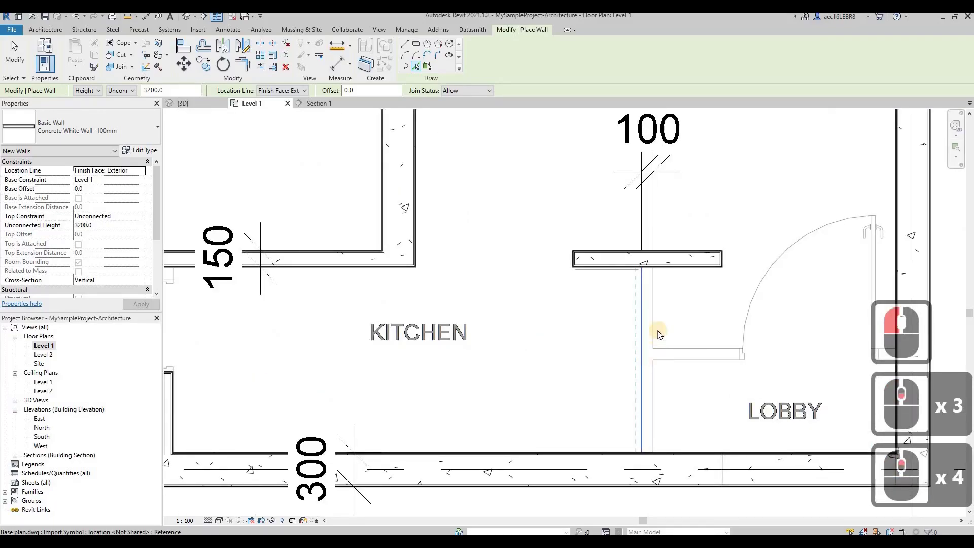
click(691, 374)
key(Escape)
key(Escape)
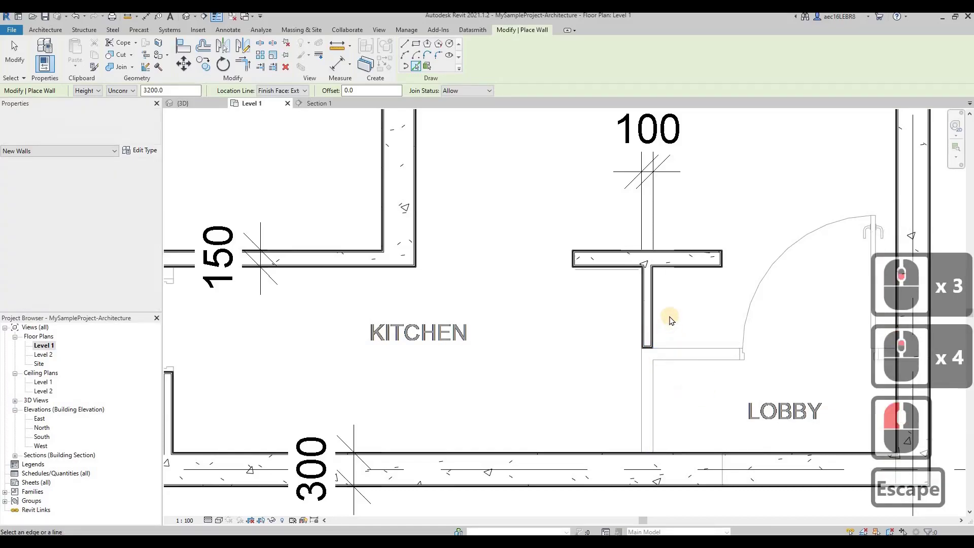
- Extend the wall between the kitchen and the lobby down to the 300 mm exterior wall
scroll(669, 318, down, 4)
click(667, 321)
scroll(666, 321, up, 4)
drag(663, 323, 669, 428)
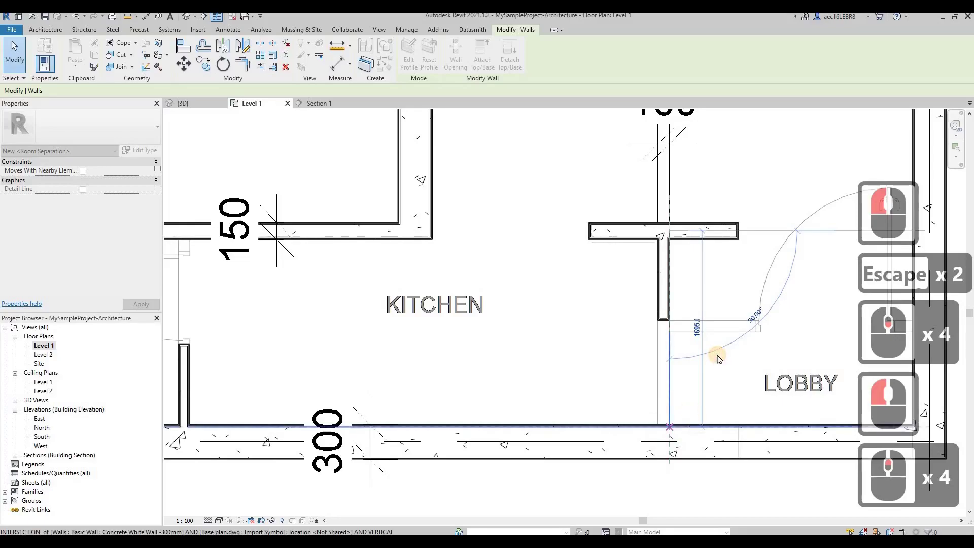
- Extend the wall between the yard and the kitchen up through the door opening to the 150 mm Bedroom 2 wall
scroll(717, 357, down, 5)
scroll(424, 353, up, 4)
click(479, 346)
drag(470, 347, 467, 250)
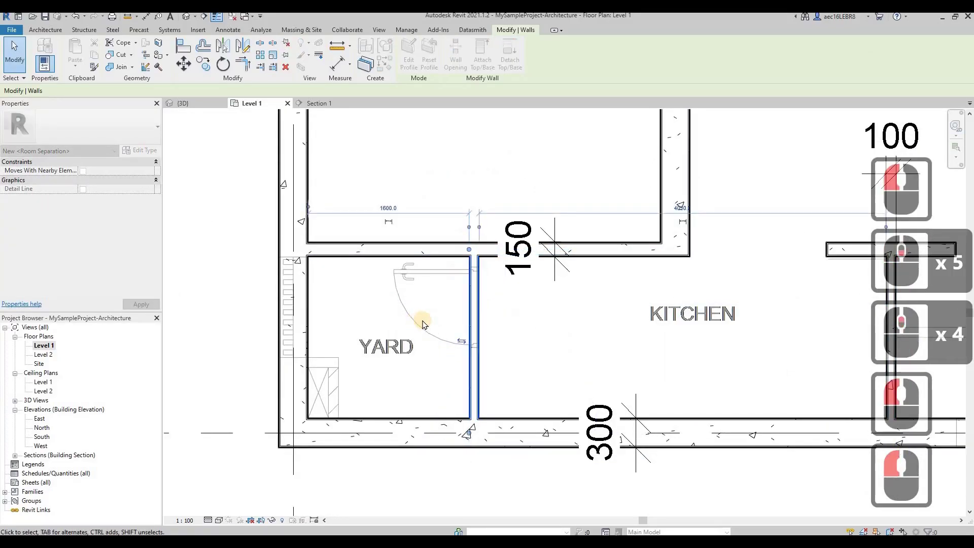
scroll(424, 322, down, 5)
key(Escape)
- Start another wall like the 100 mm kitchen-lobby wall, keeping Finish Face: Exterior as its location line
middle_drag(699, 310, 572, 346)
scroll(572, 346, up, 3)
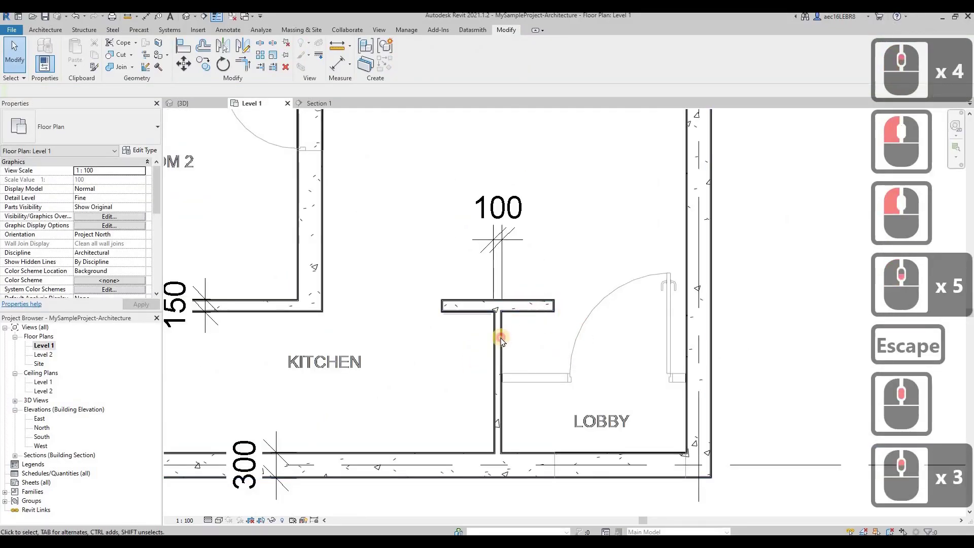
click(500, 337)
right_click(501, 337)
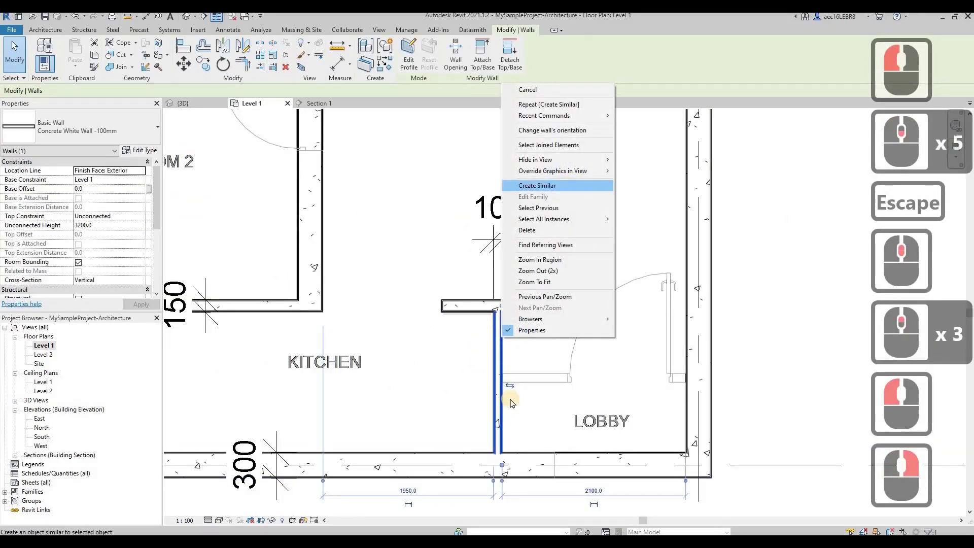
click(537, 185)
scroll(500, 374, up, 4)
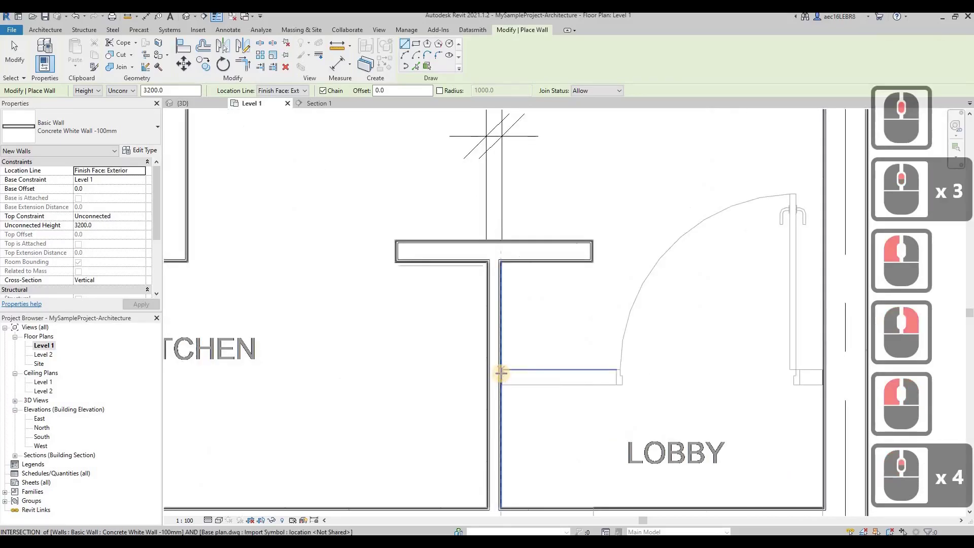
click(300, 91)
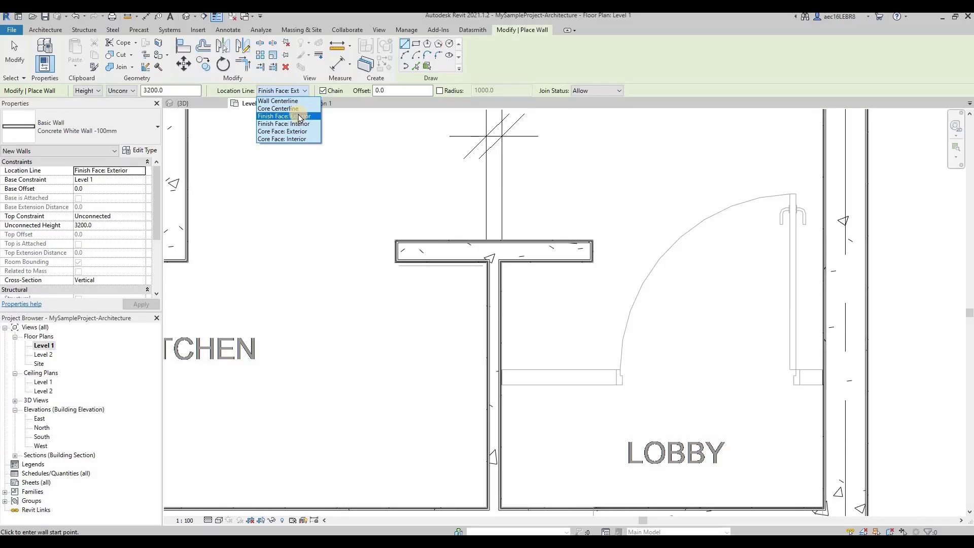
click(512, 400)
- Draw the 100 mm wall across the lobby's door opening from the kitchen-lobby wall to the 300 mm exterior wall, oriented onto the plan lines
click(502, 370)
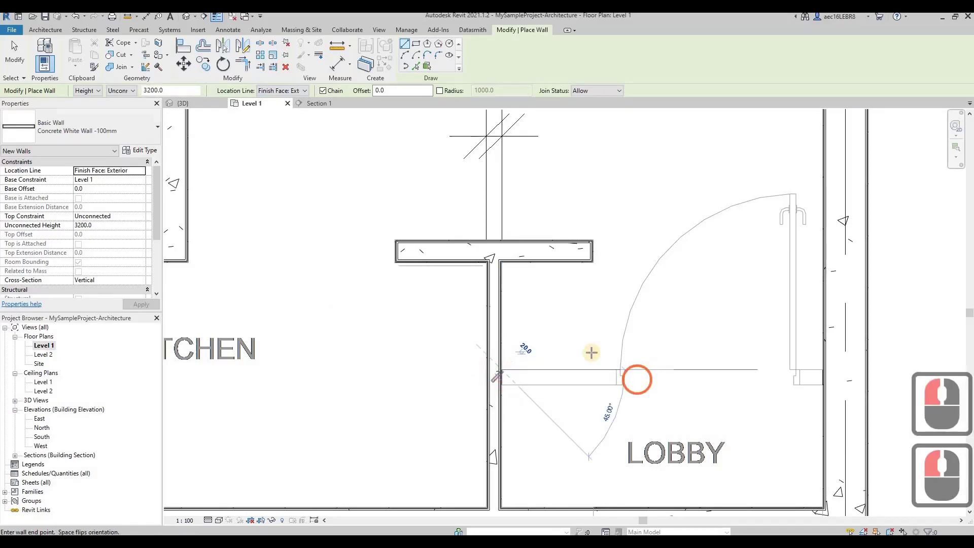
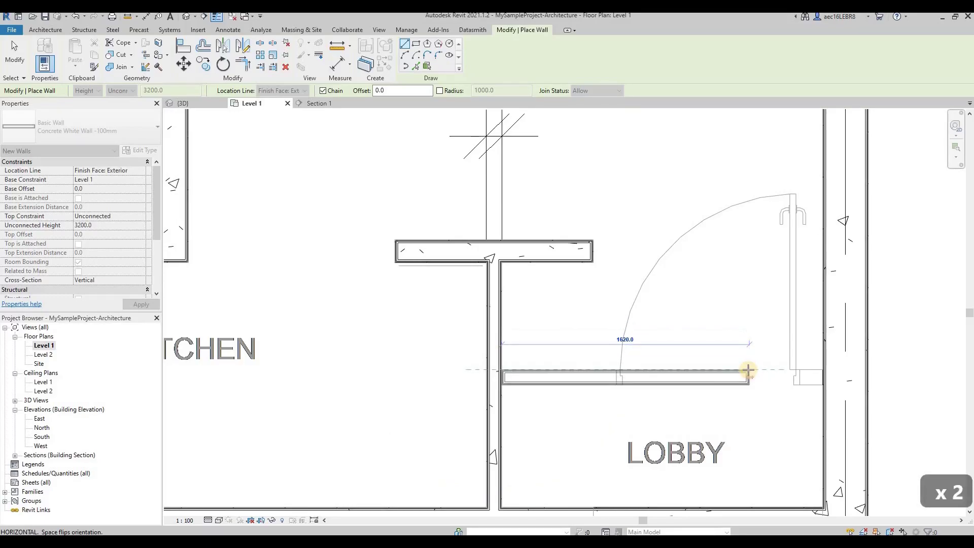
key(space)
key(space)
key(space)
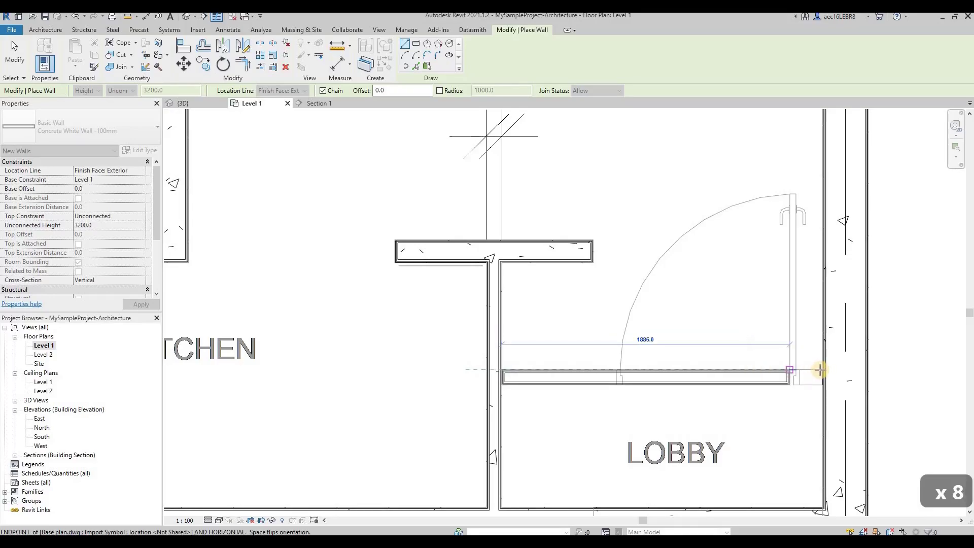
click(846, 377)
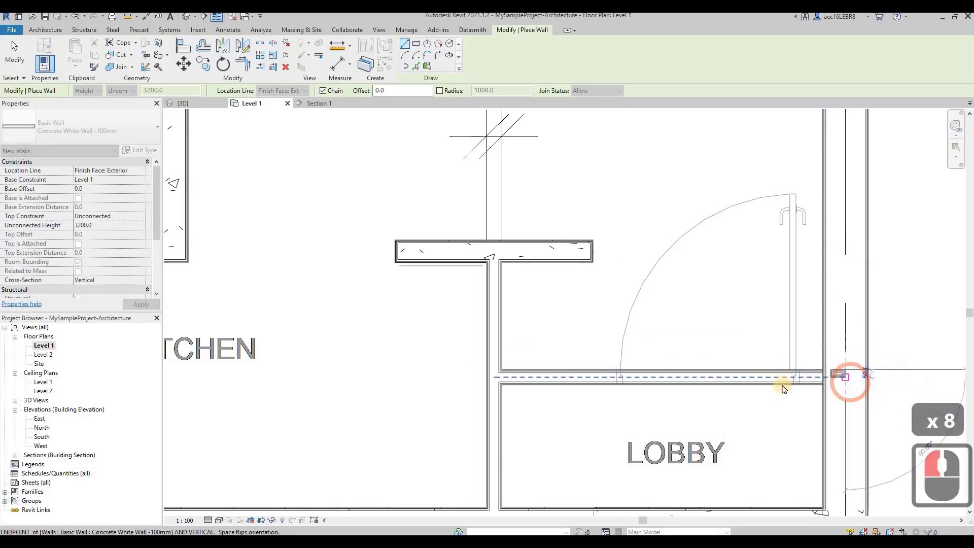
key(Escape)
key(Escape)
click(790, 379)
scroll(543, 375, down, 13)
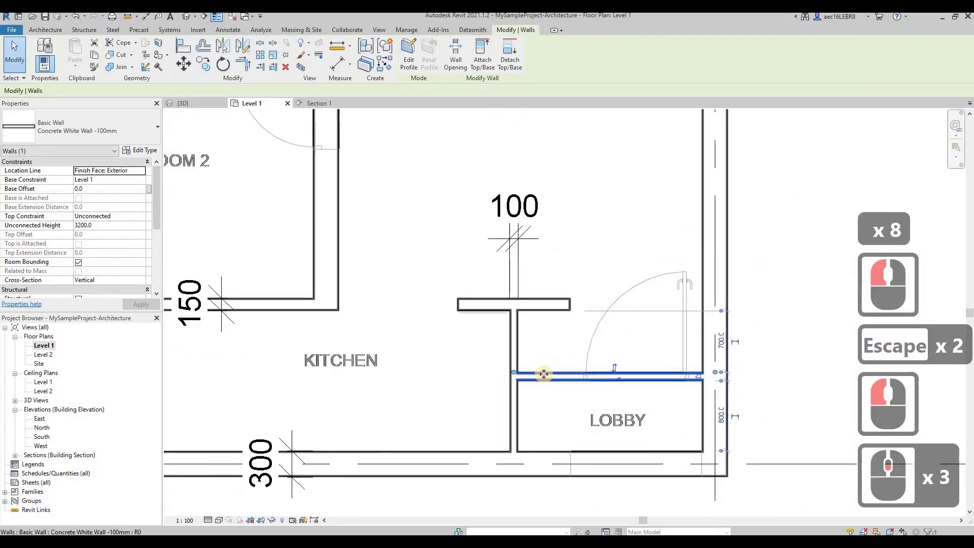
scroll(440, 259, up, 1)
key(Escape)
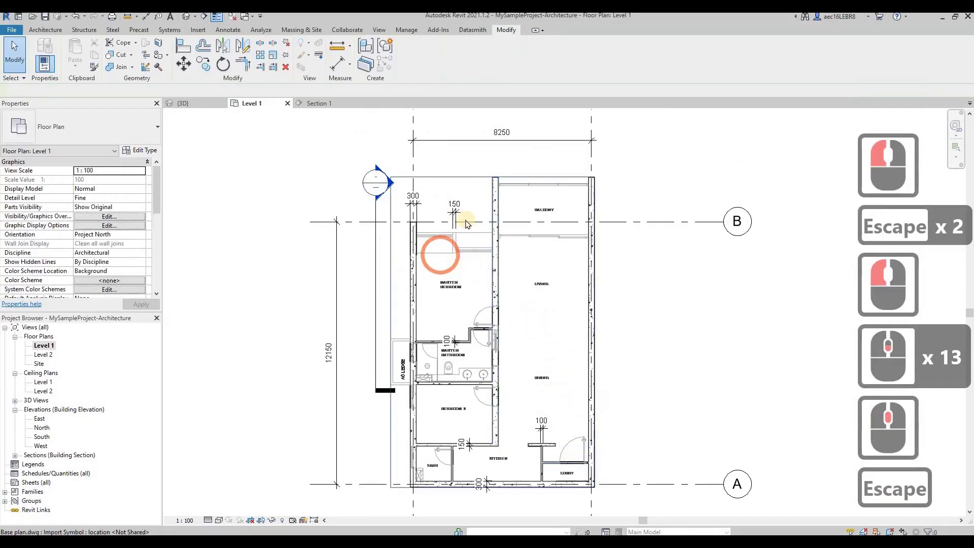
scroll(440, 259, up, 2)
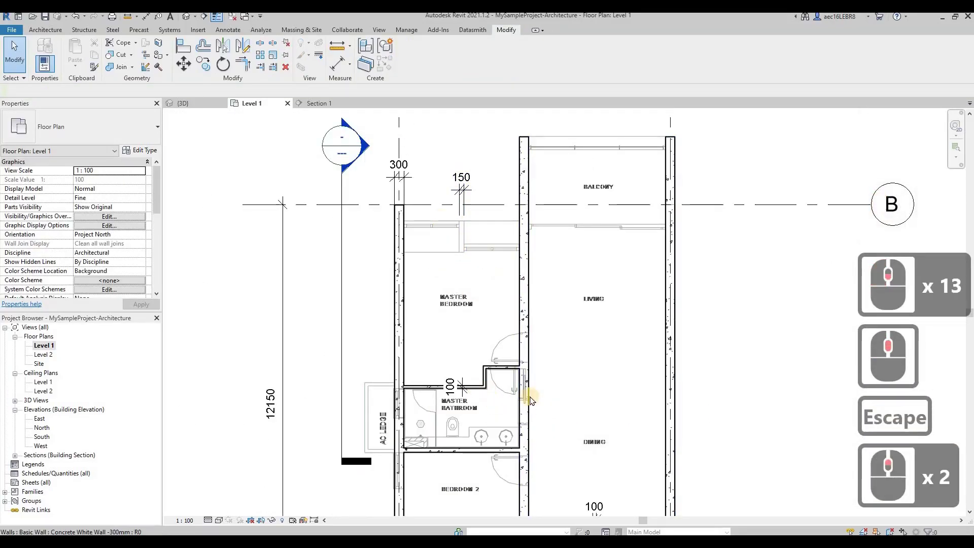
scroll(452, 230, up, 2)
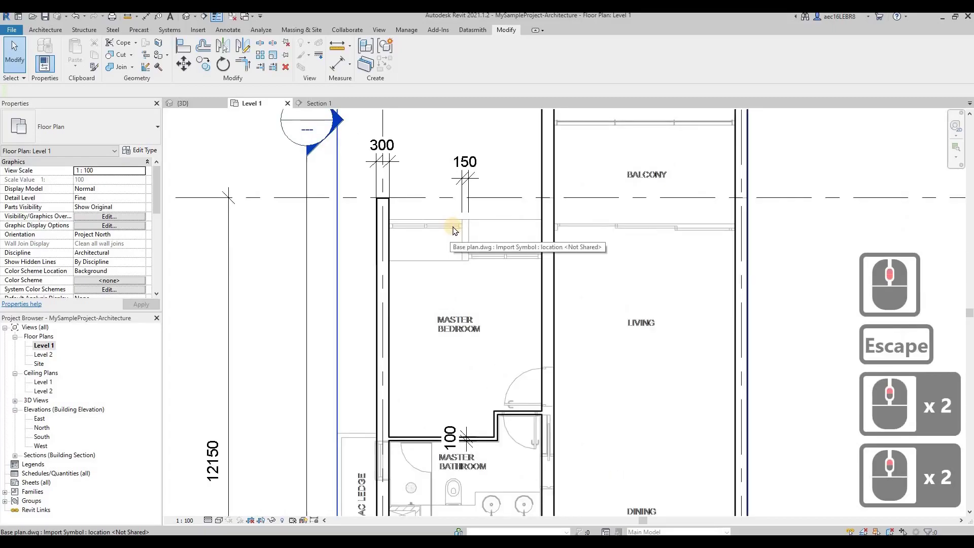
key(w)
key(a)
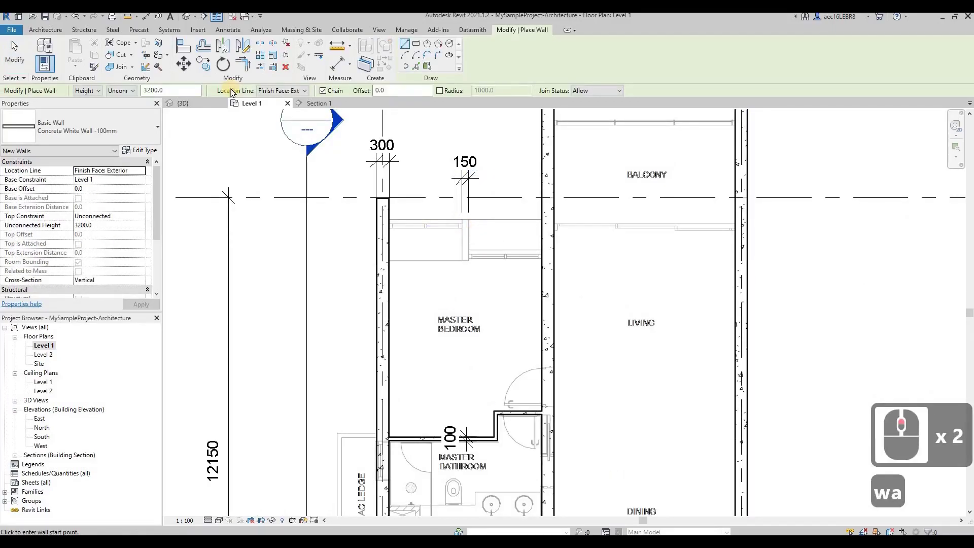
key(Escape)
key(Escape)
click(45, 30)
click(41, 47)
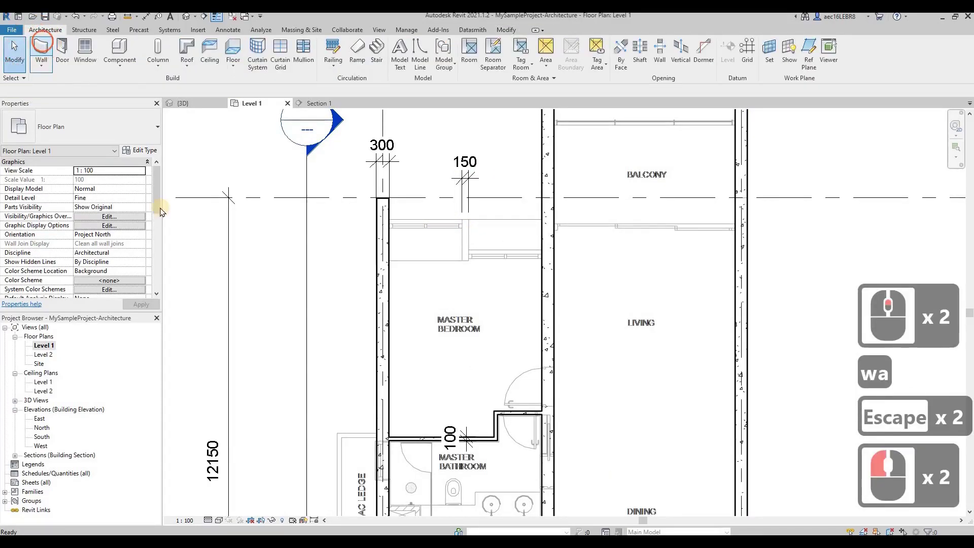
key(Escape)
key(Escape)
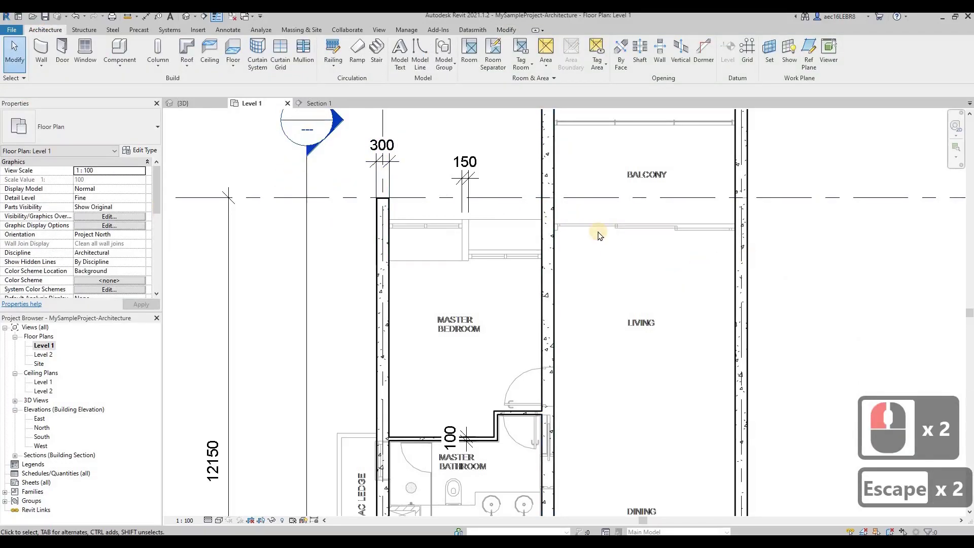
- Draw a 950 mm long wall of type "Concrete White Wall -150mm" on the plan outline between the two master bedroom windows
key(w)
key(a)
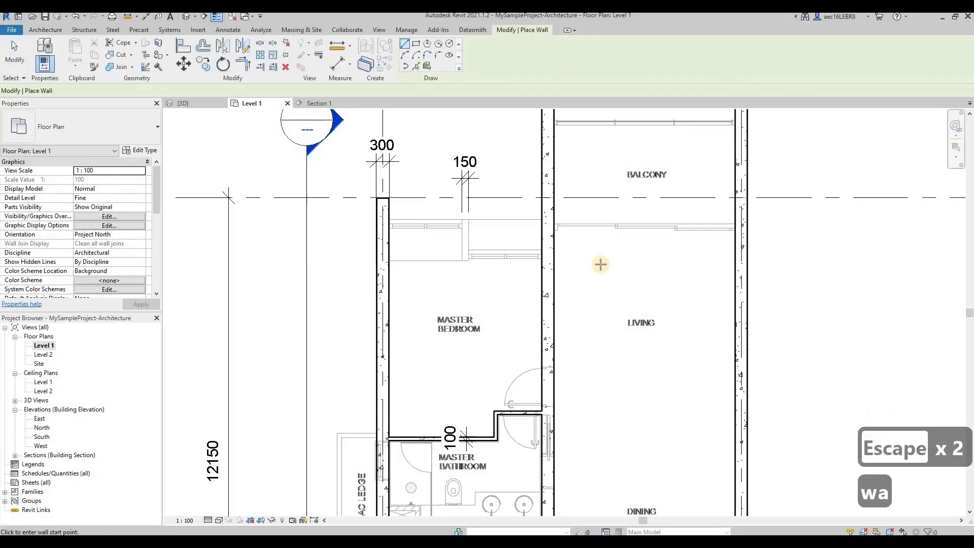
click(104, 124)
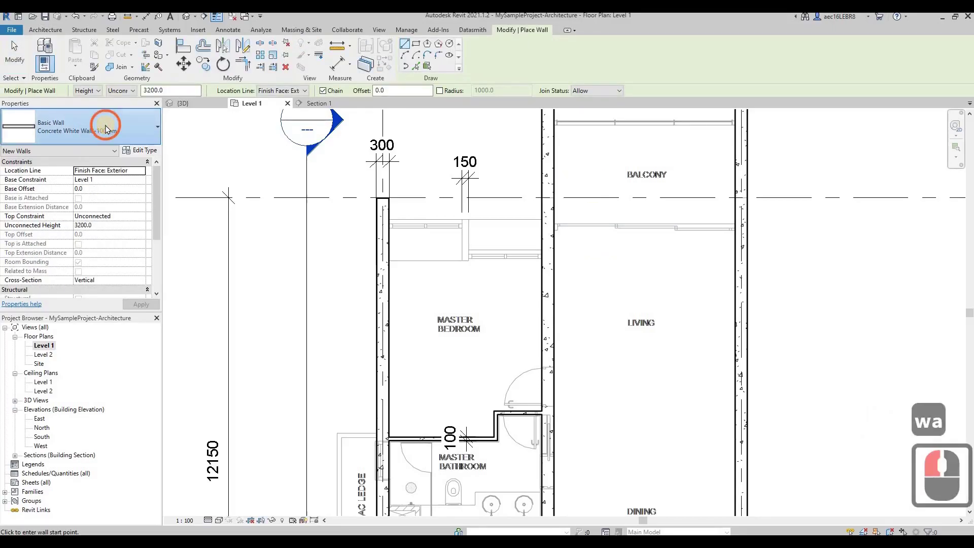
click(93, 188)
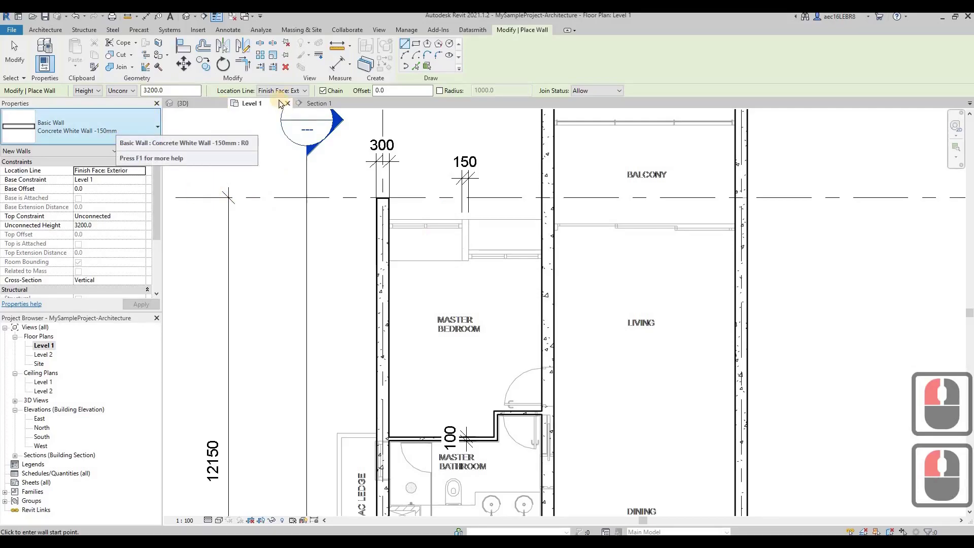
scroll(465, 218, up, 5)
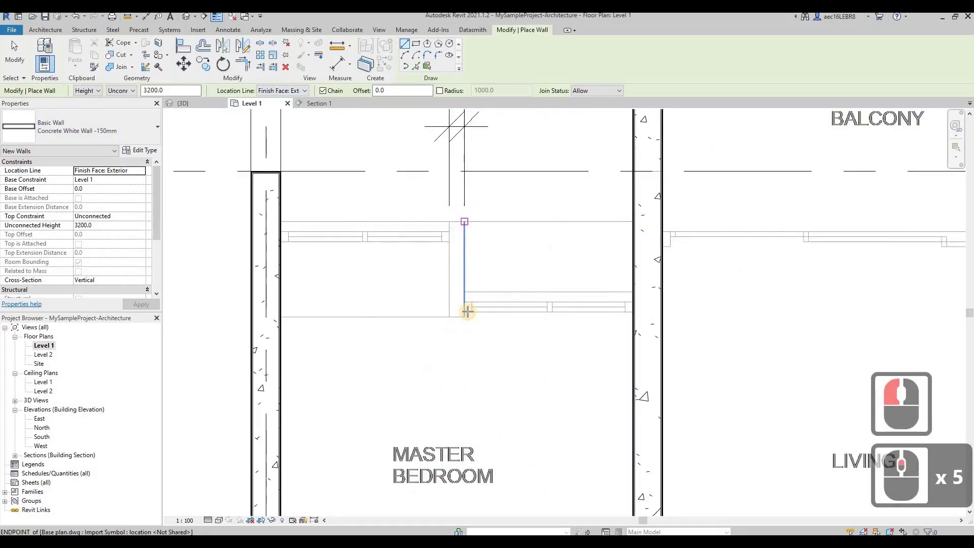
click(465, 311)
click(465, 317)
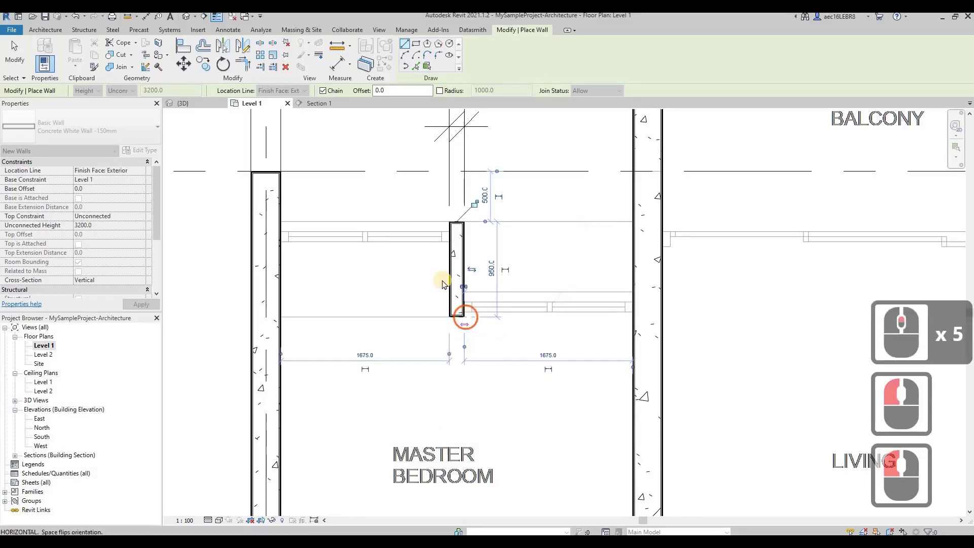
key(Escape)
key(Escape)
- Dismiss the save reminder and draw a "Concrete White Wall -150mm" wall between the balcony and living room, spanning the two long side walls
scroll(413, 250, down, 7)
scroll(492, 251, up, 3)
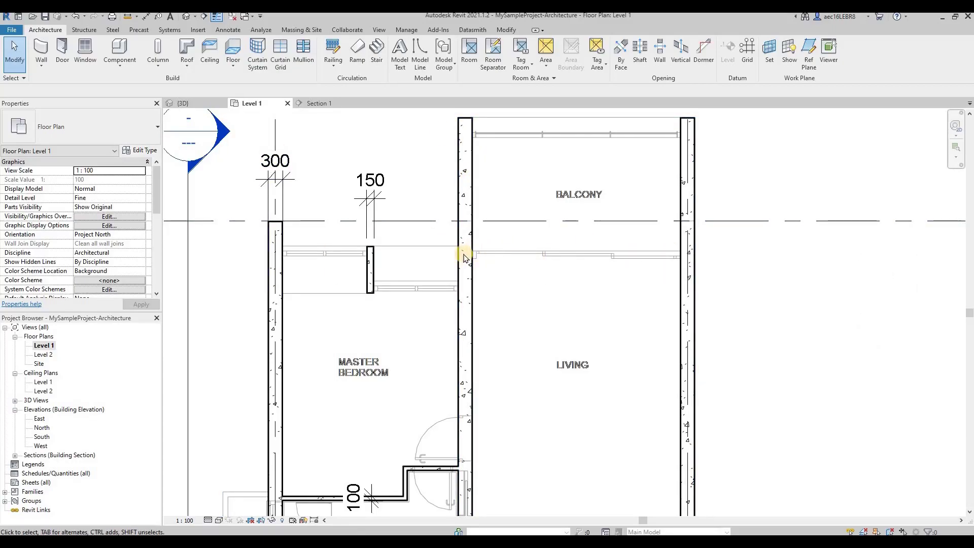
key(w)
key(a)
scroll(575, 188, down, 2)
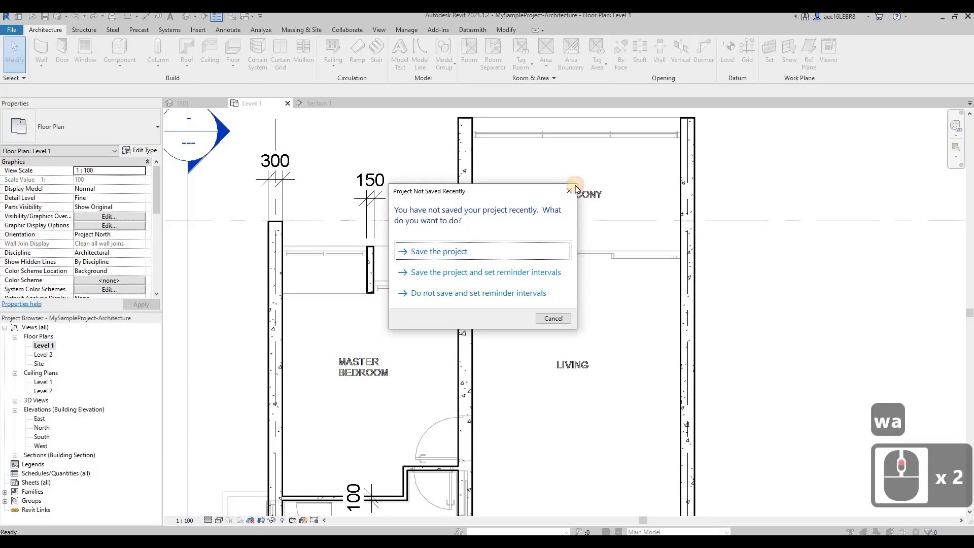
click(569, 190)
scroll(474, 252, up, 6)
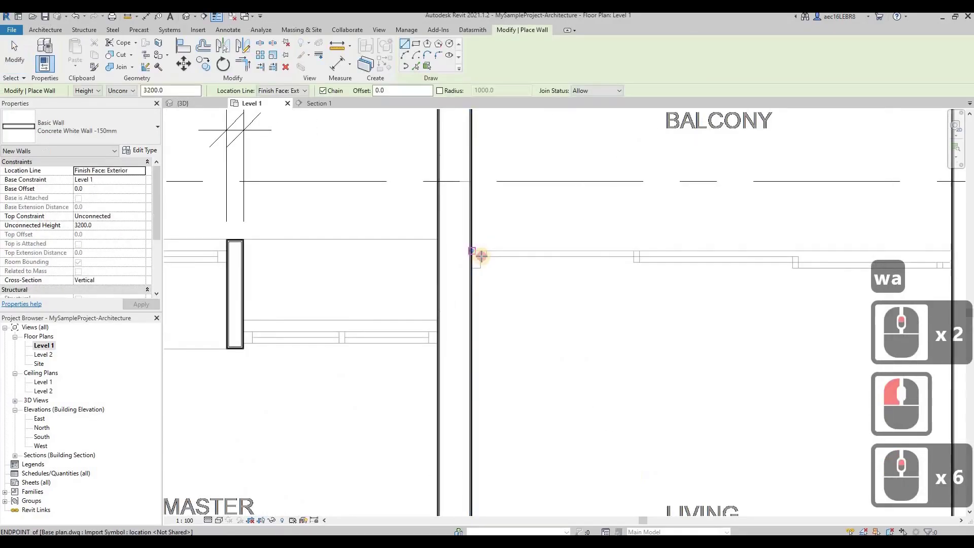
click(473, 253)
scroll(403, 278, down, 4)
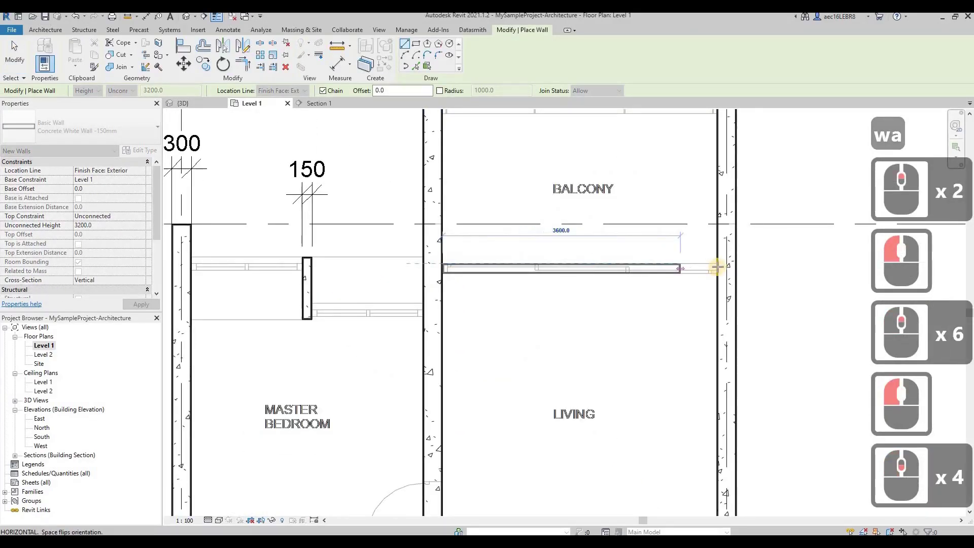
click(717, 266)
key(Escape)
key(Escape)
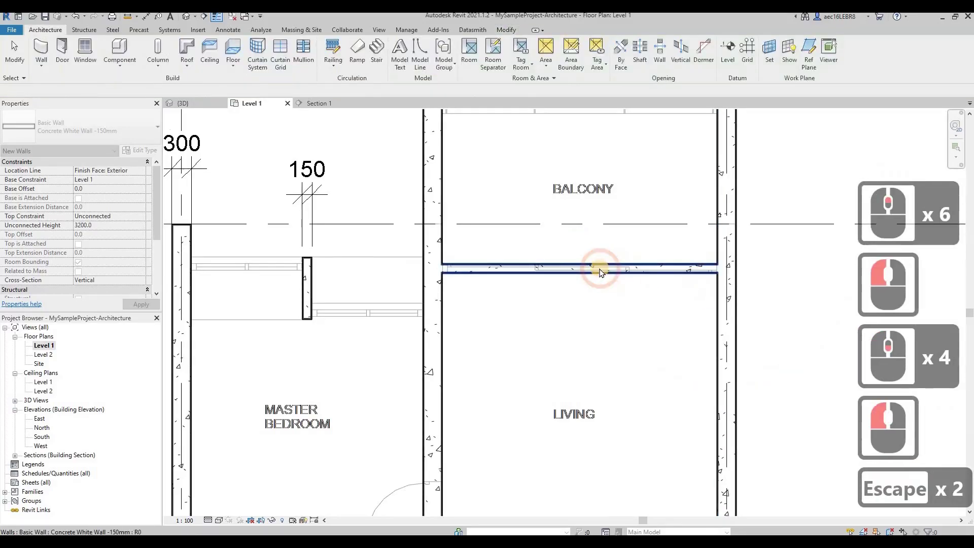
- Draw a 305 mm long wall like the 100 mm yard-kitchen wall, from the yard's exterior wall along the upper edge of the shaft
scroll(518, 250, down, 8)
scroll(518, 250, down, 2)
scroll(565, 396, up, 3)
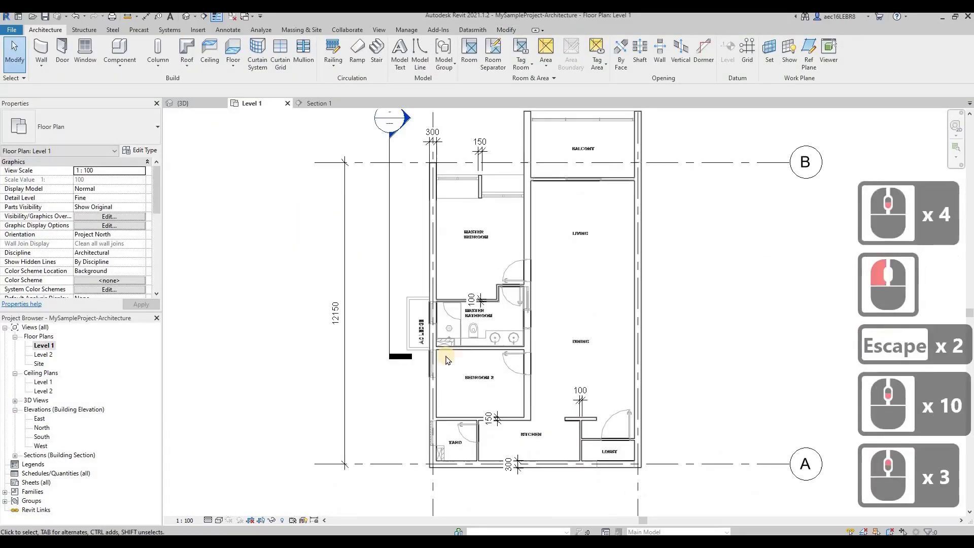
scroll(565, 396, up, 4)
middle_drag(539, 439, 507, 409)
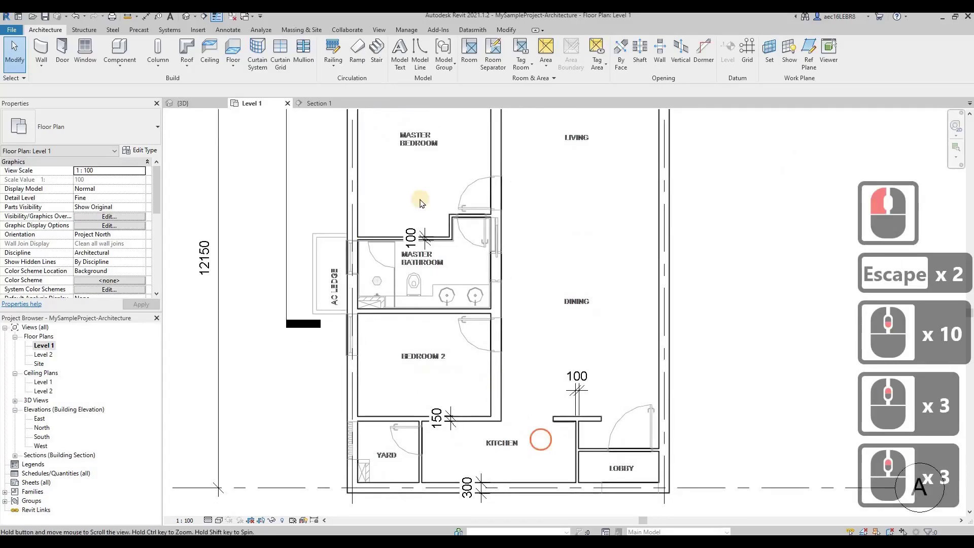
scroll(419, 199, down, 1)
scroll(322, 429, up, 10)
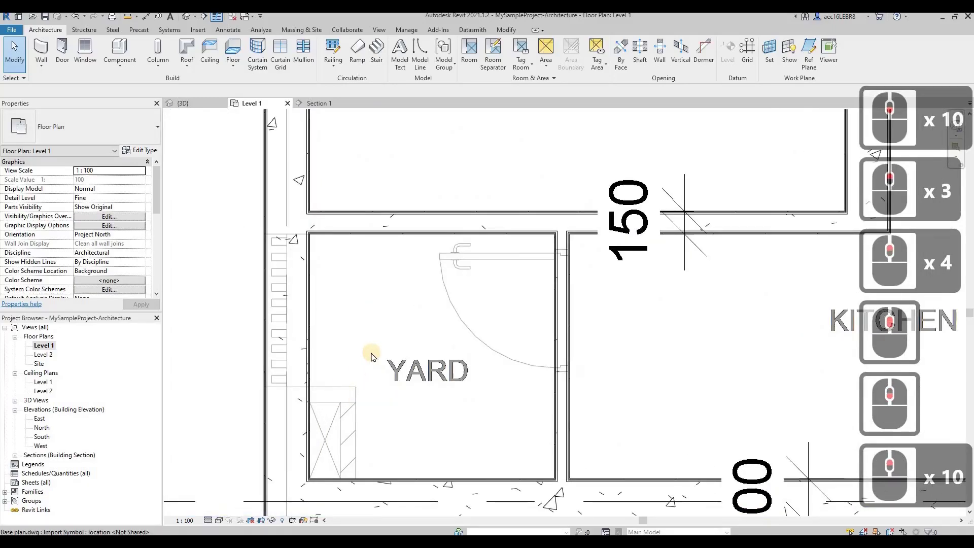
scroll(494, 341, down, 3)
click(493, 337)
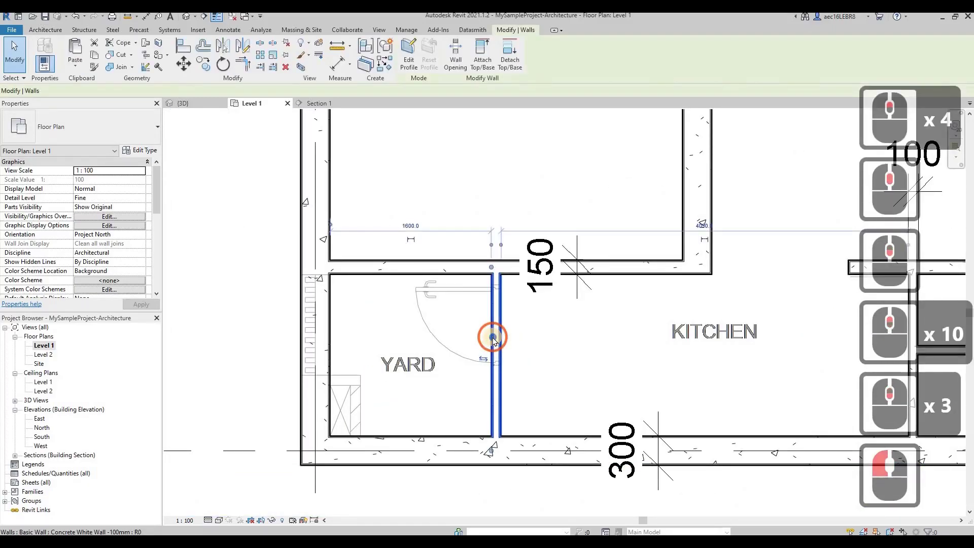
right_click(493, 337)
click(529, 184)
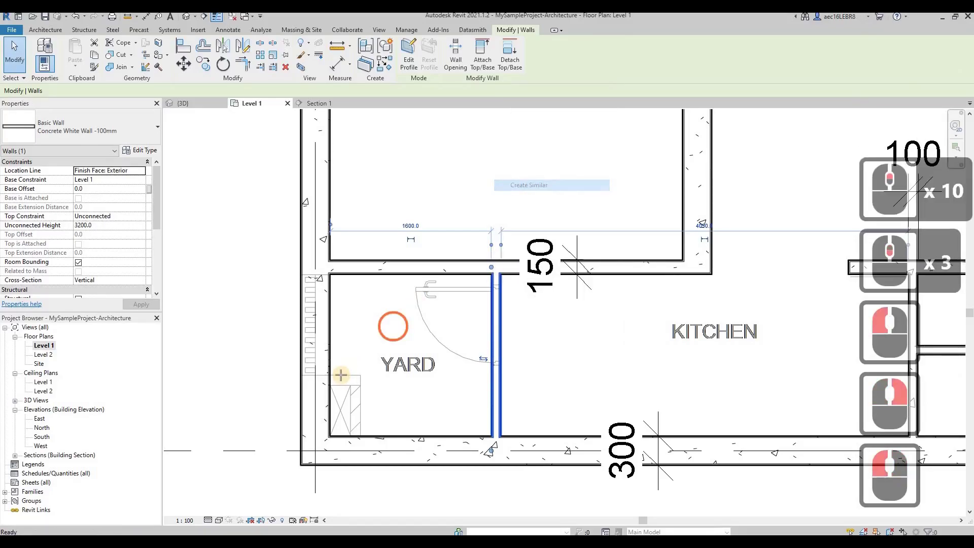
scroll(339, 375, up, 3)
click(382, 376)
click(370, 376)
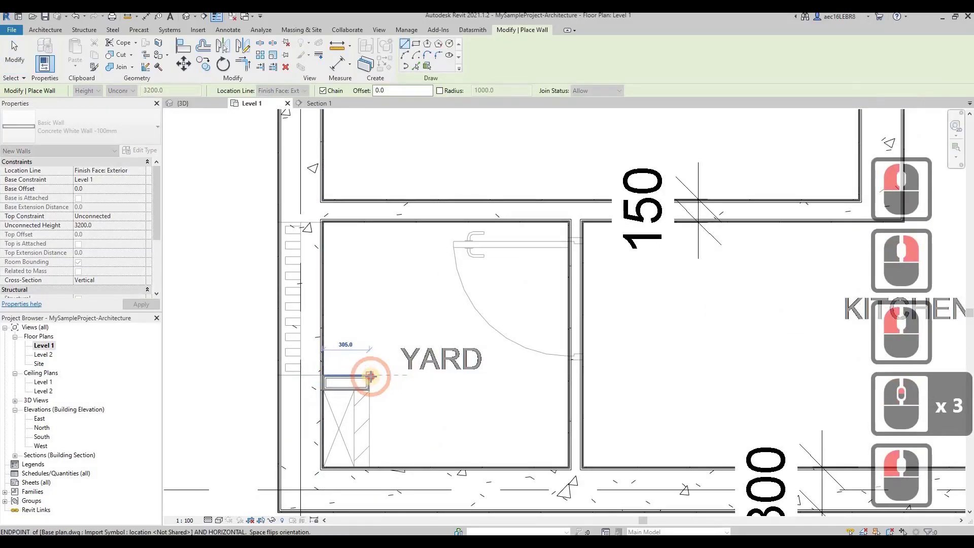
key(Escape)
key(Escape)
scroll(340, 387, down, 13)
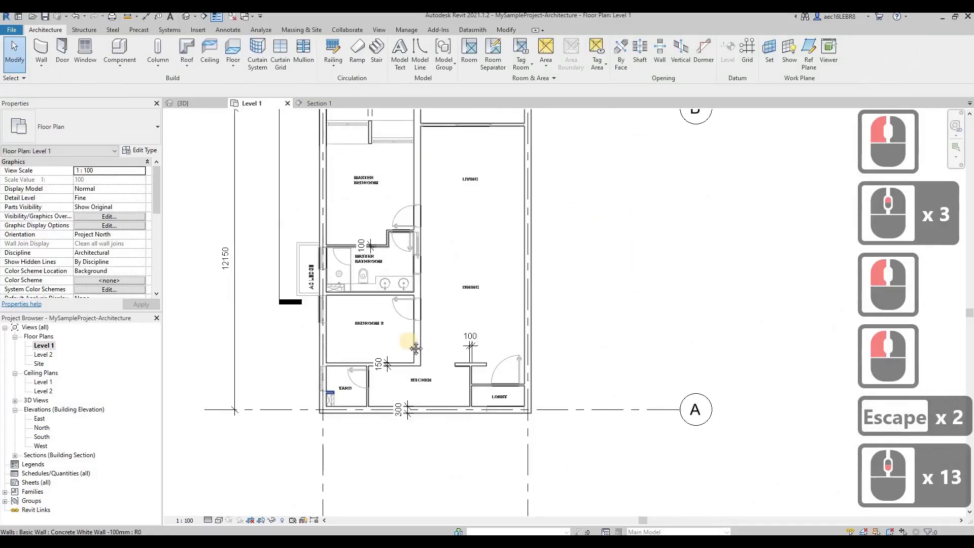
key(Escape)
scroll(368, 343, up, 1)
scroll(381, 361, up, 7)
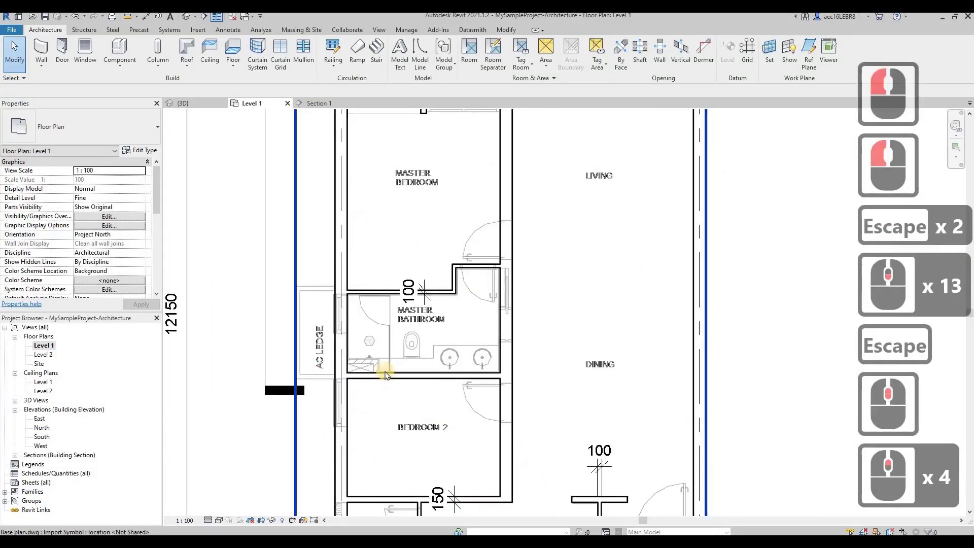
scroll(380, 322, up, 1)
scroll(381, 322, down, 2)
key(Escape)
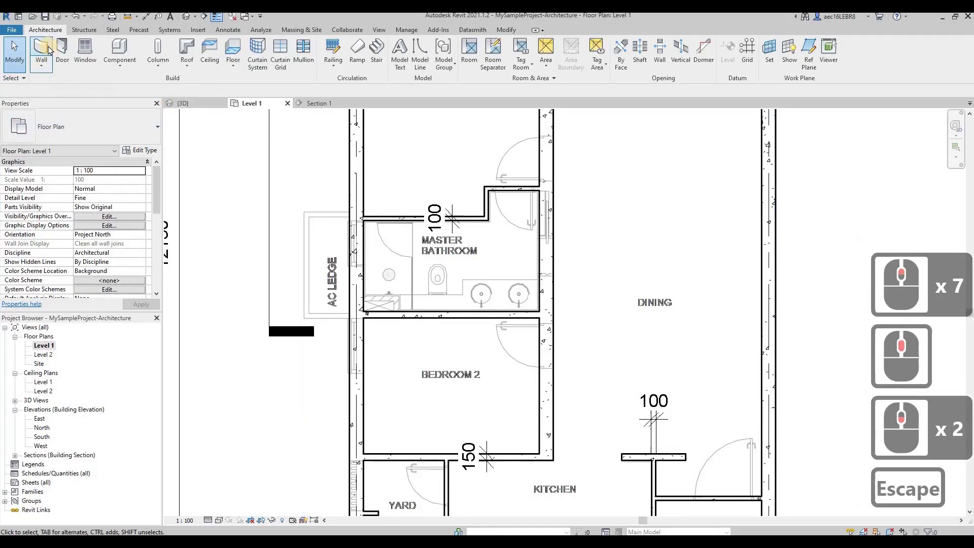
- Duplicate the wall type "Concrete White Wall -100mm" as "Brick Wall with Plaster and Paint -100mm"
key(w)
key(a)
click(117, 135)
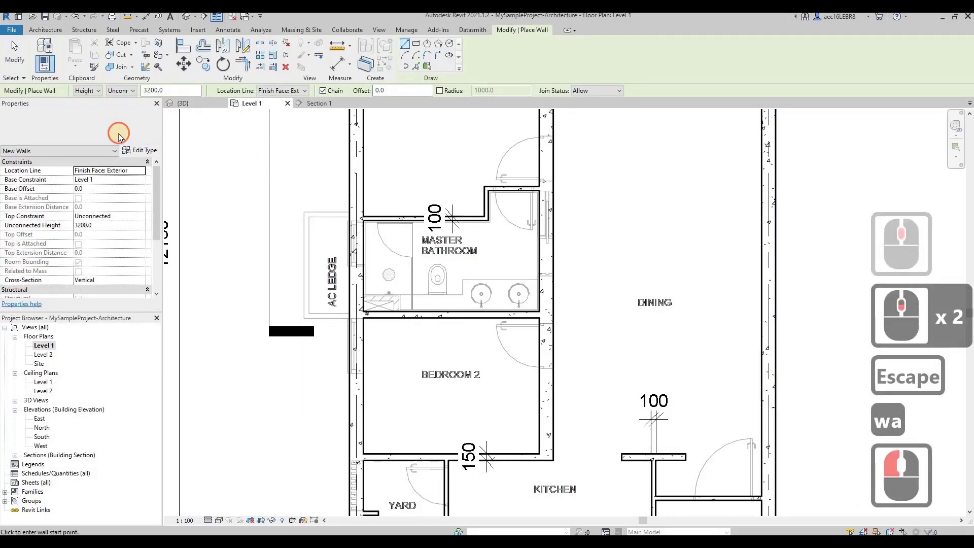
click(120, 136)
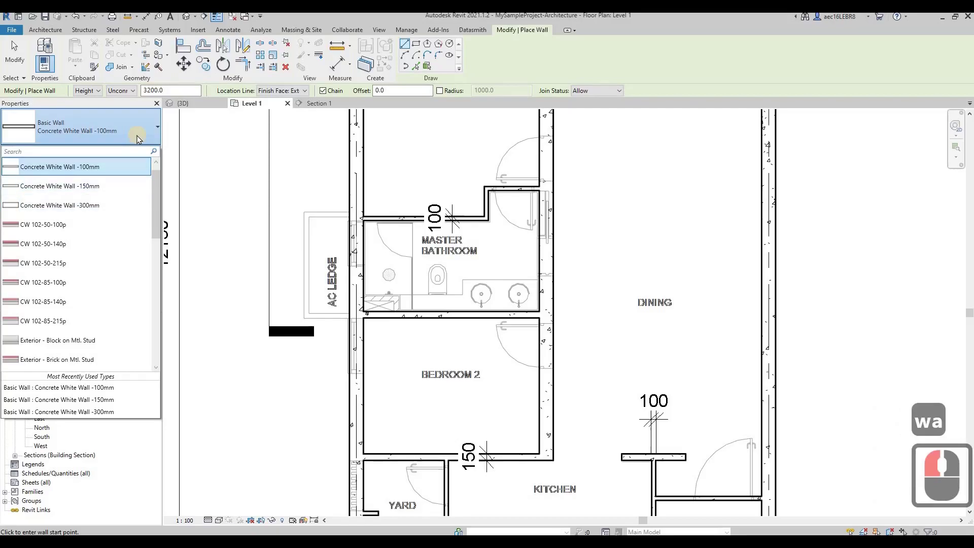
click(145, 152)
click(714, 152)
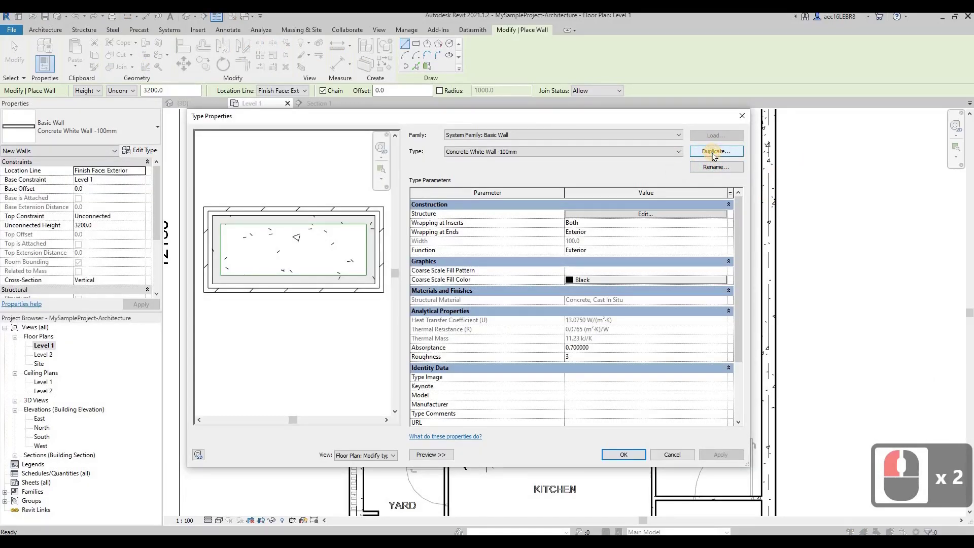
click(713, 152)
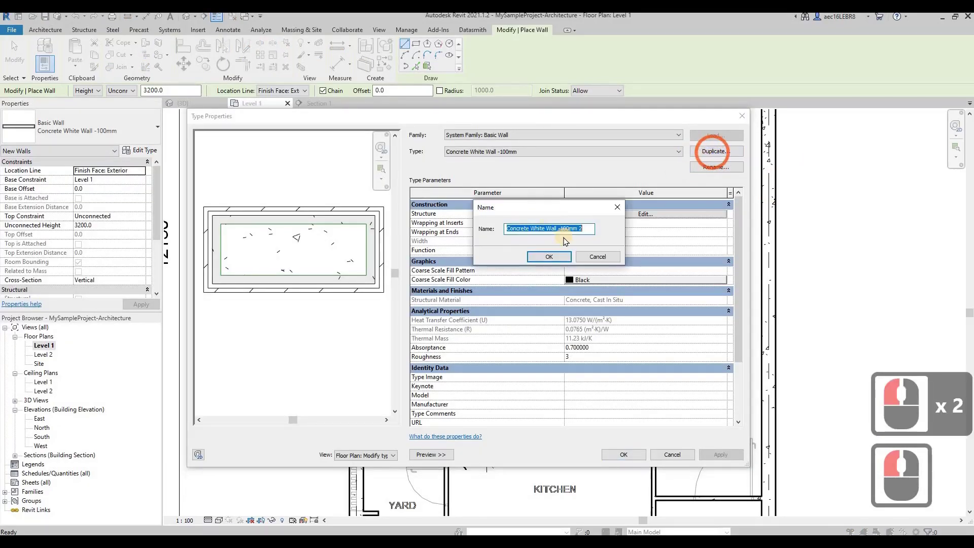
click(588, 227)
key(BackSpace)
key(BackSpace)
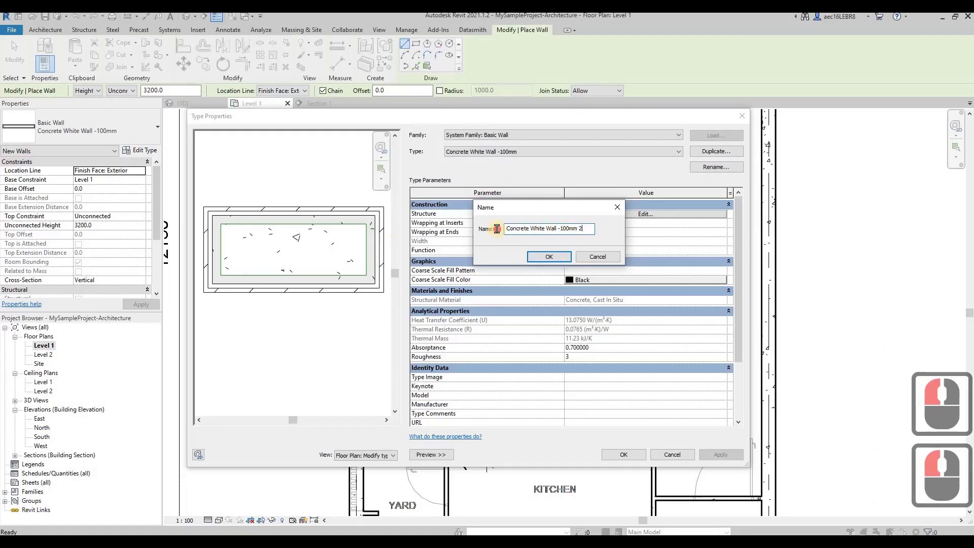
text(Brick Wa)
key(BackSpace)
text(Wa)
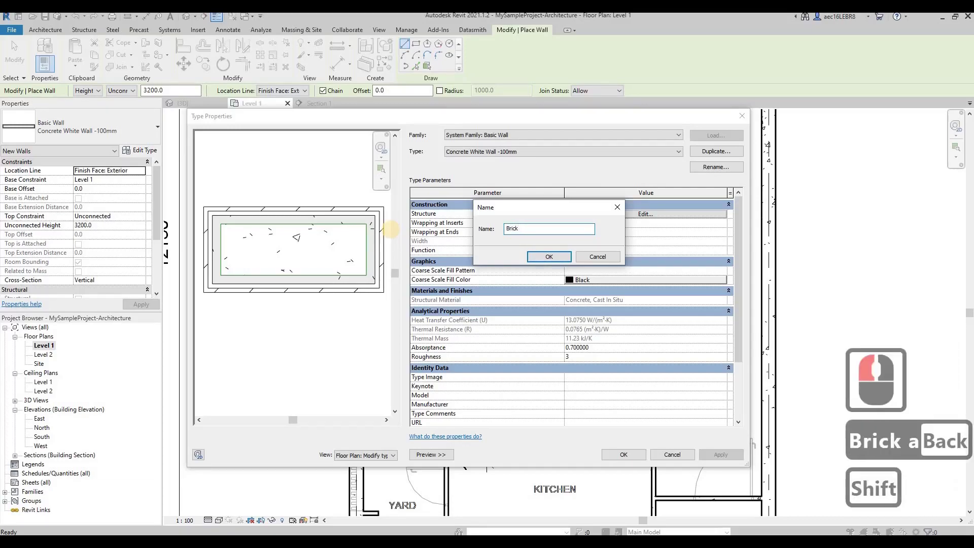
text(ll)
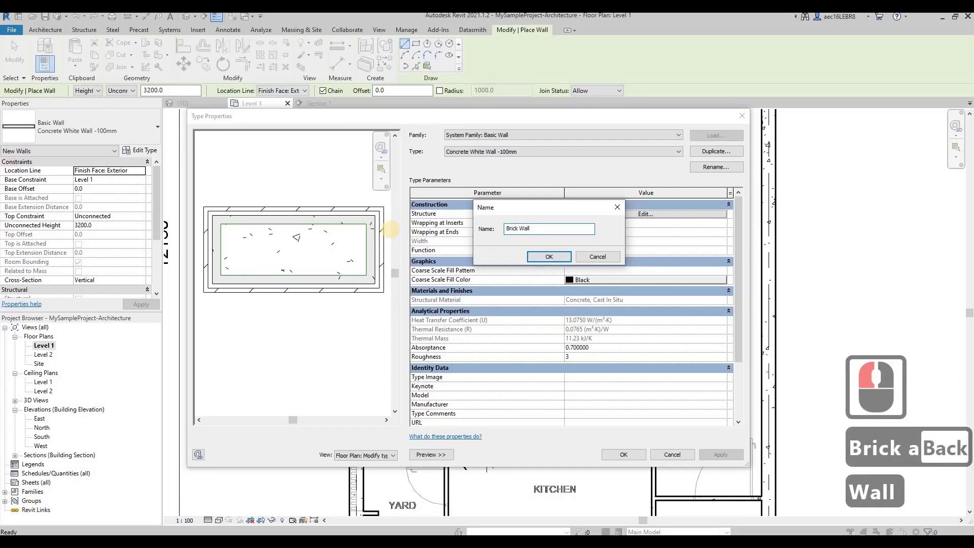
text( with Pl)
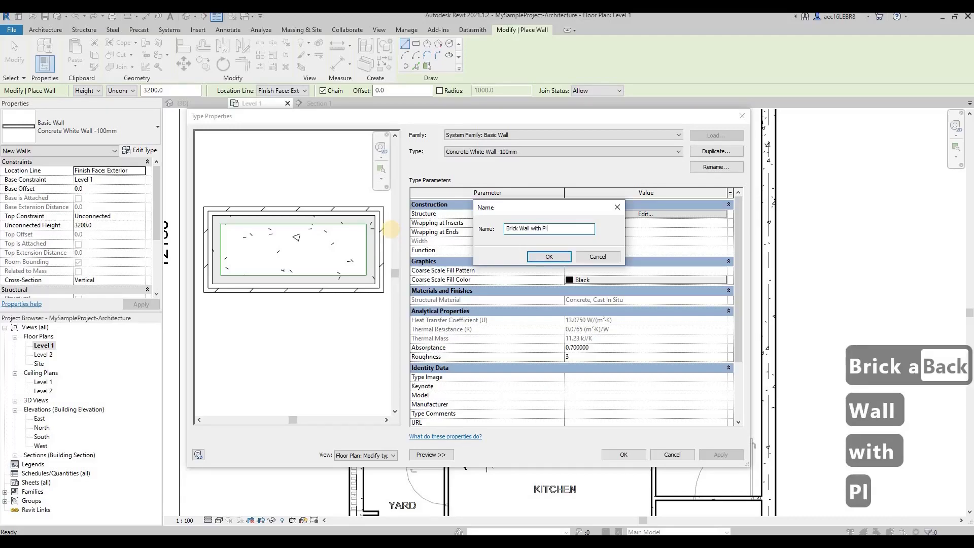
text(aster and Pai)
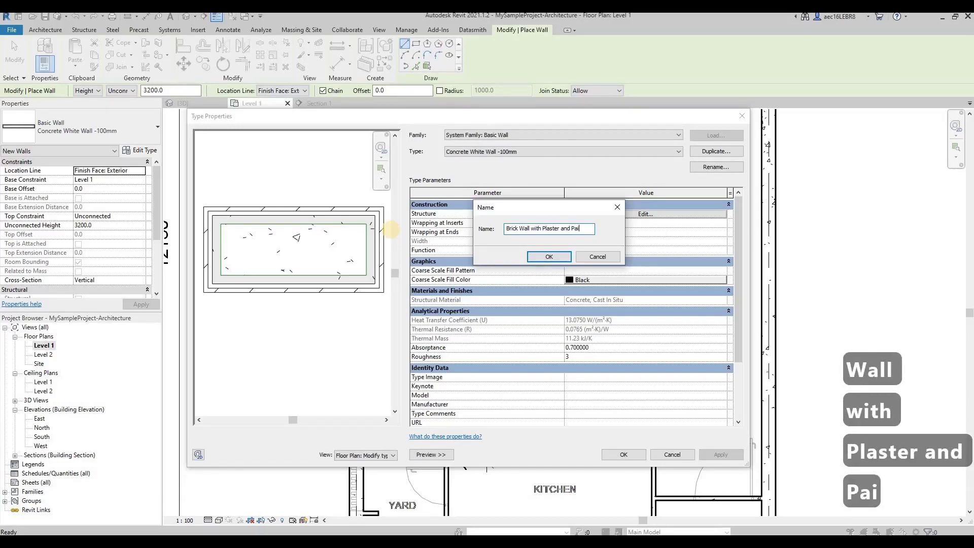
text(nt -100)
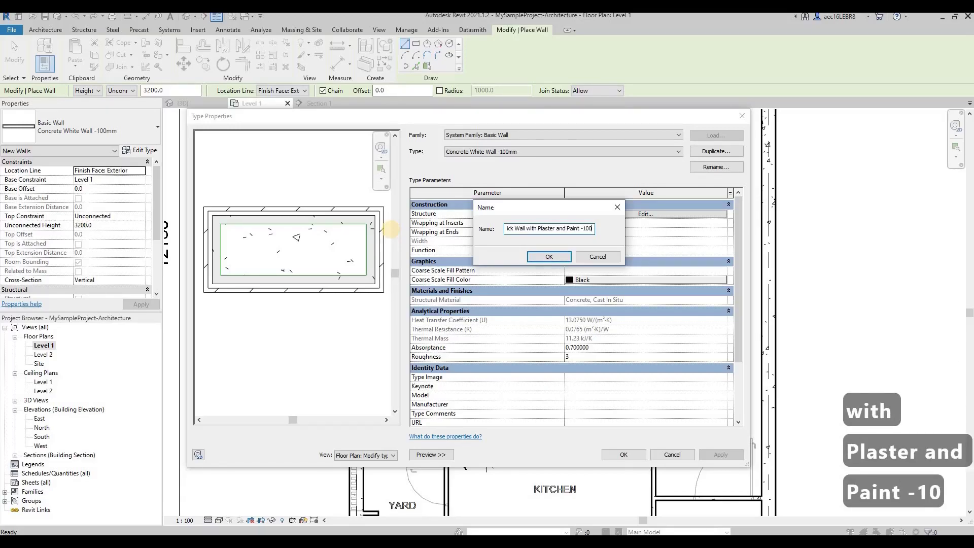
text(mm)
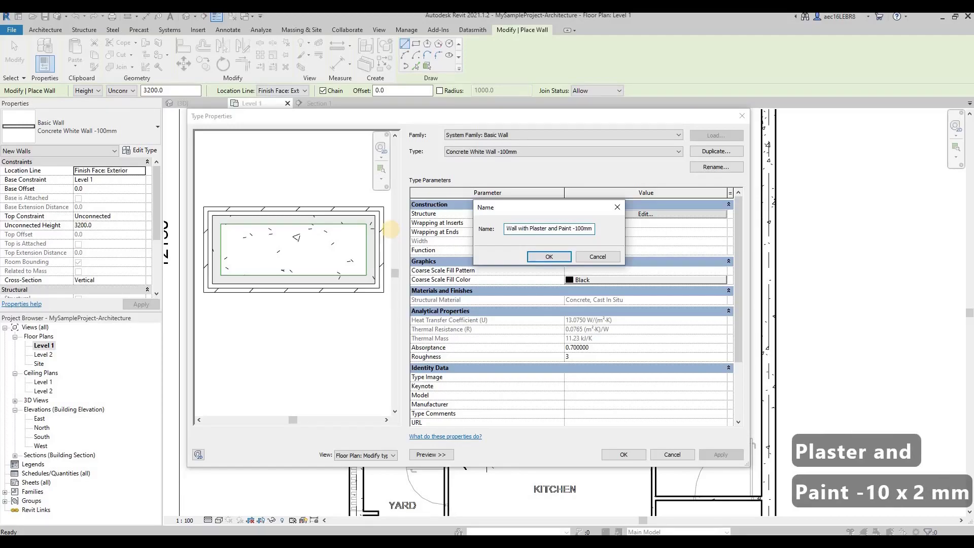
click(550, 256)
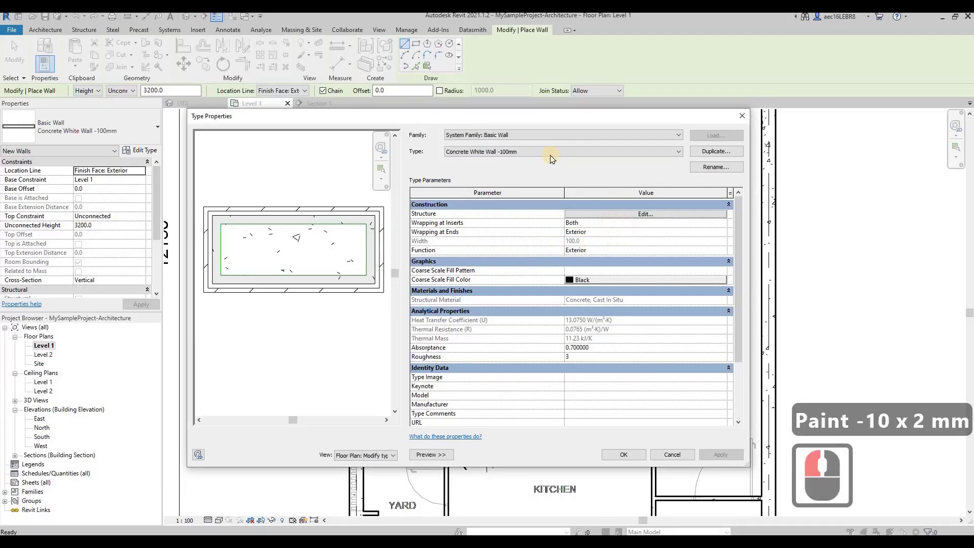
- Set the material of the new brick wall type's Structure layer to "Brick, Common"
click(632, 215)
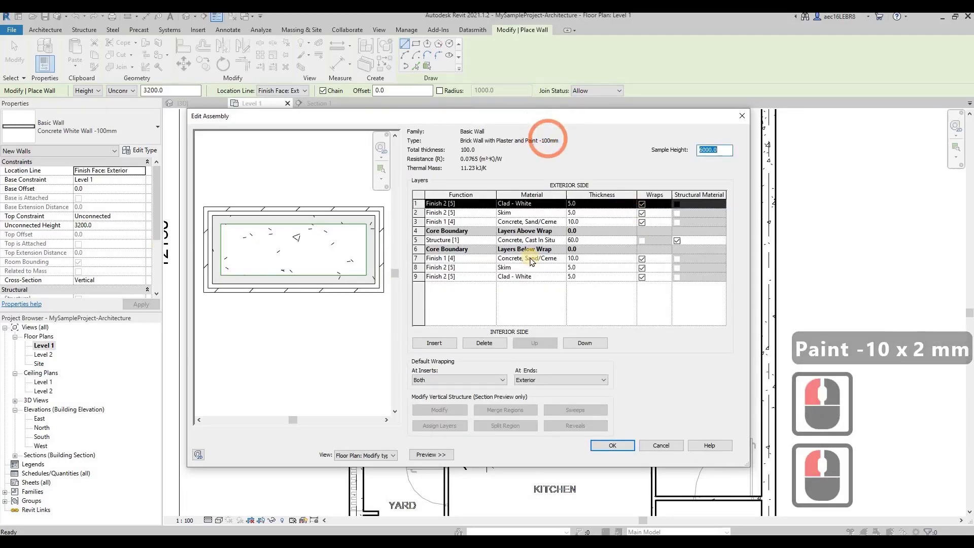
click(565, 240)
click(561, 240)
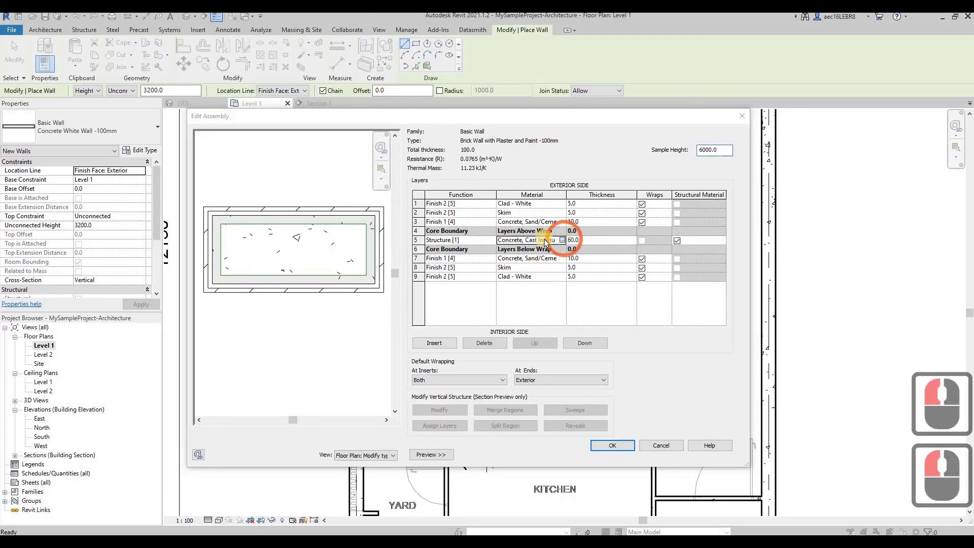
click(201, 94)
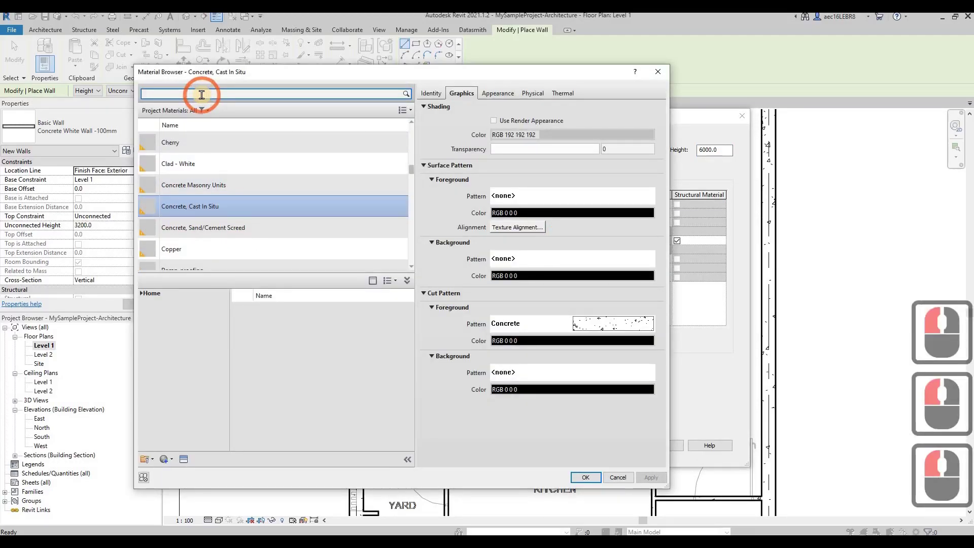
text(brick)
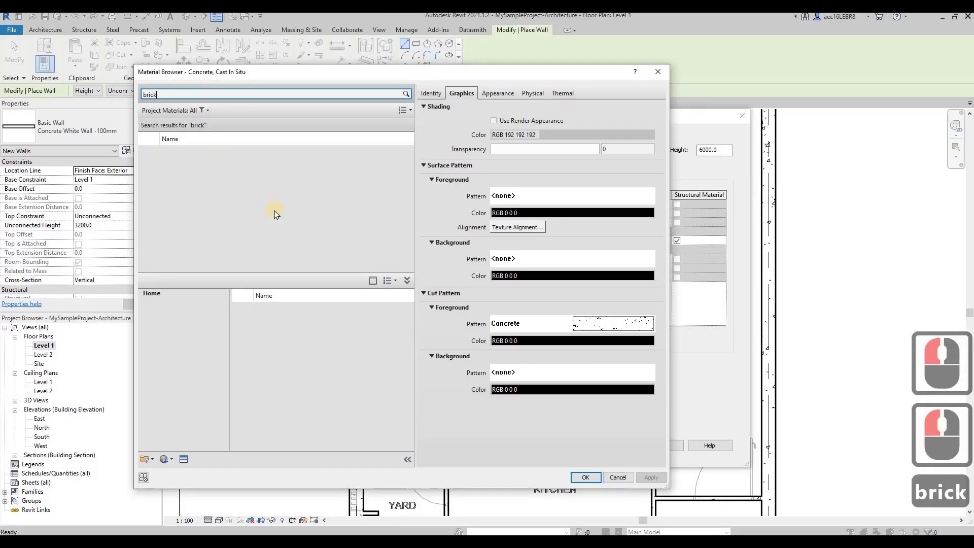
click(225, 158)
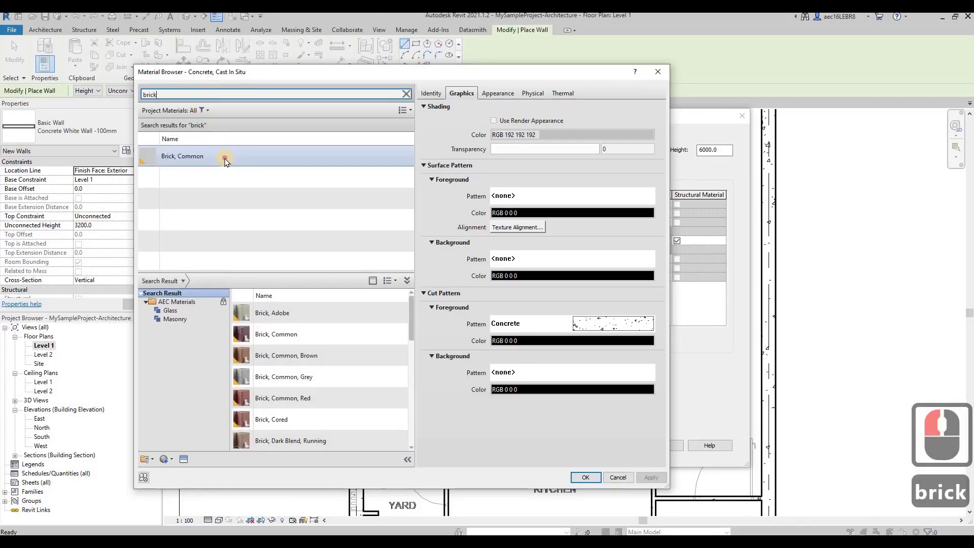
click(175, 164)
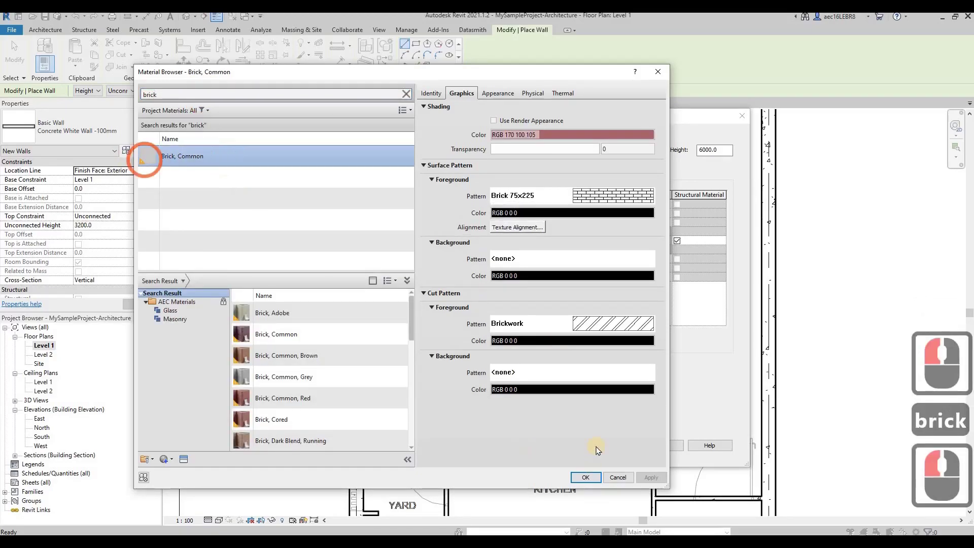
click(587, 476)
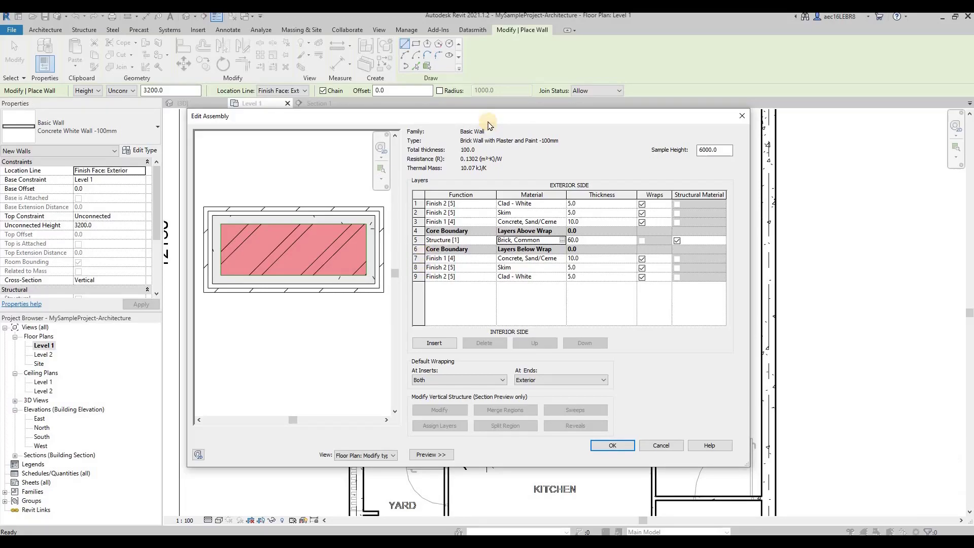
- Delete the sand/cement Finish 1 layer on the interior side of the brick wall assembly
drag(489, 120, 79, 143)
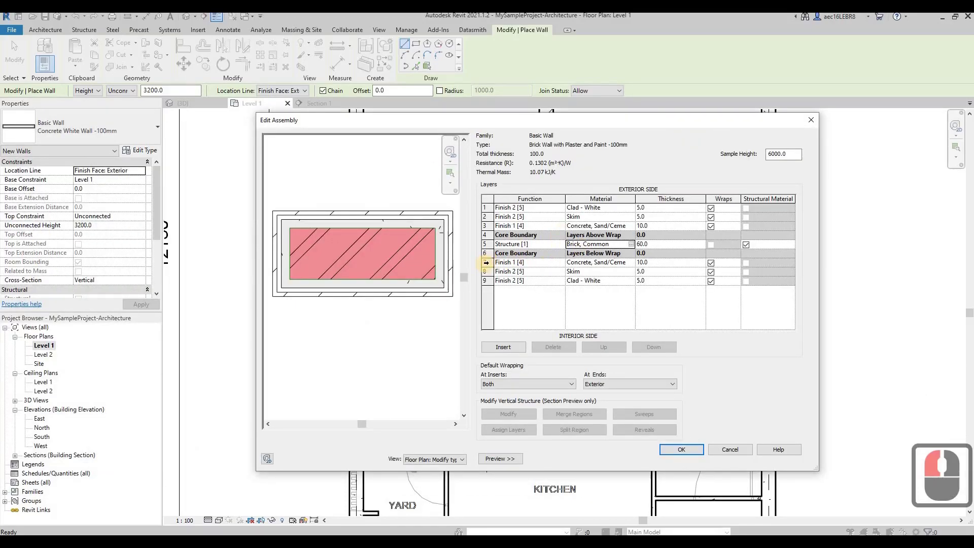
click(485, 262)
click(543, 351)
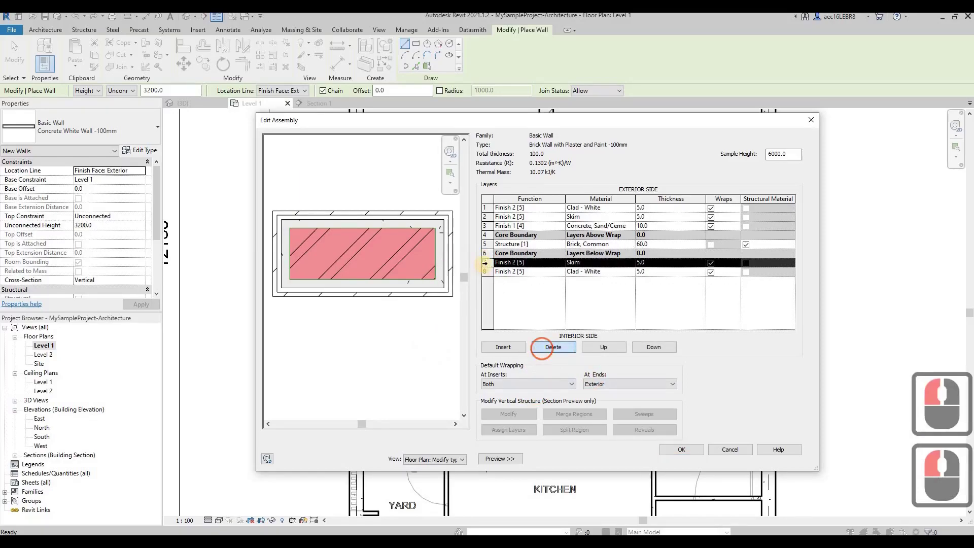
- Delete the remaining Skim and Clad - White Finish 2 layers from the interior side of the brick wall assembly and accept it
double_click(551, 350)
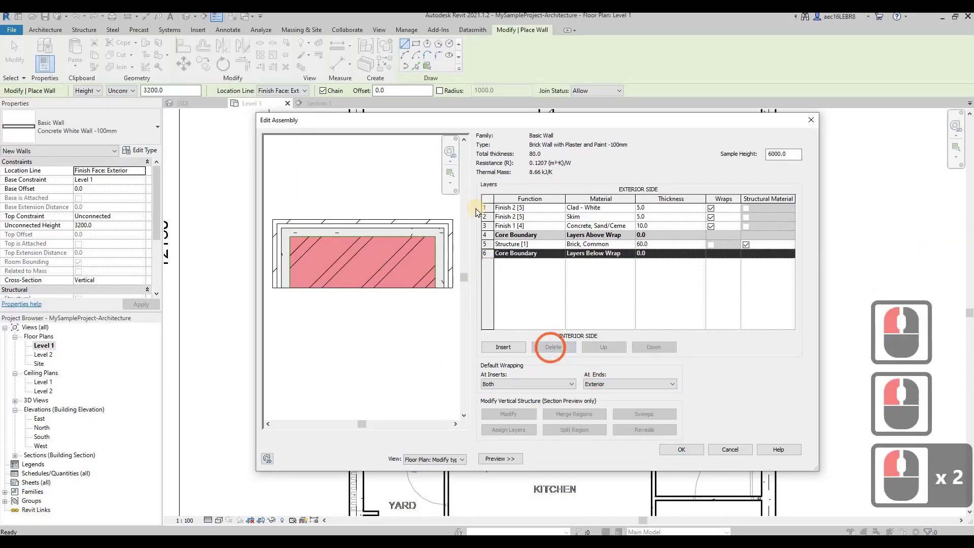
drag(593, 126, 492, 104)
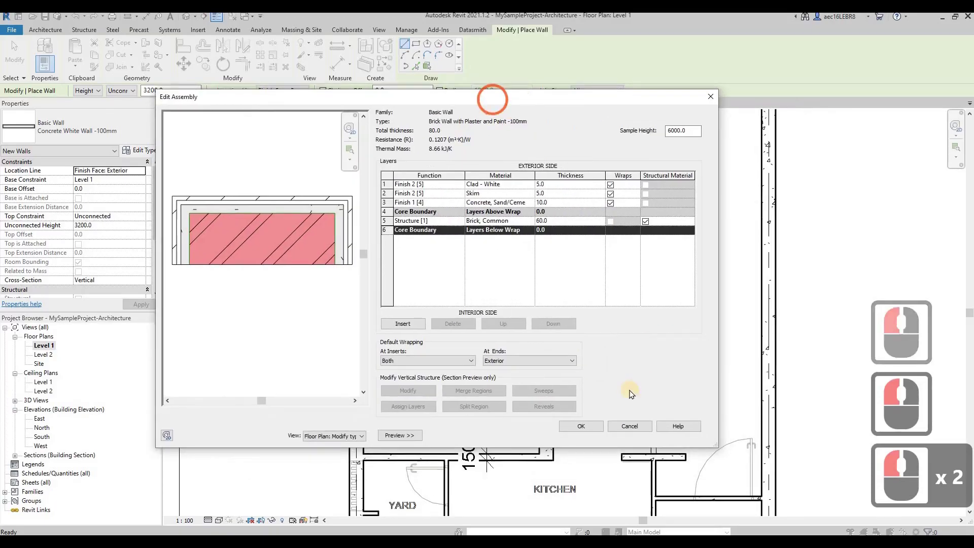
click(584, 427)
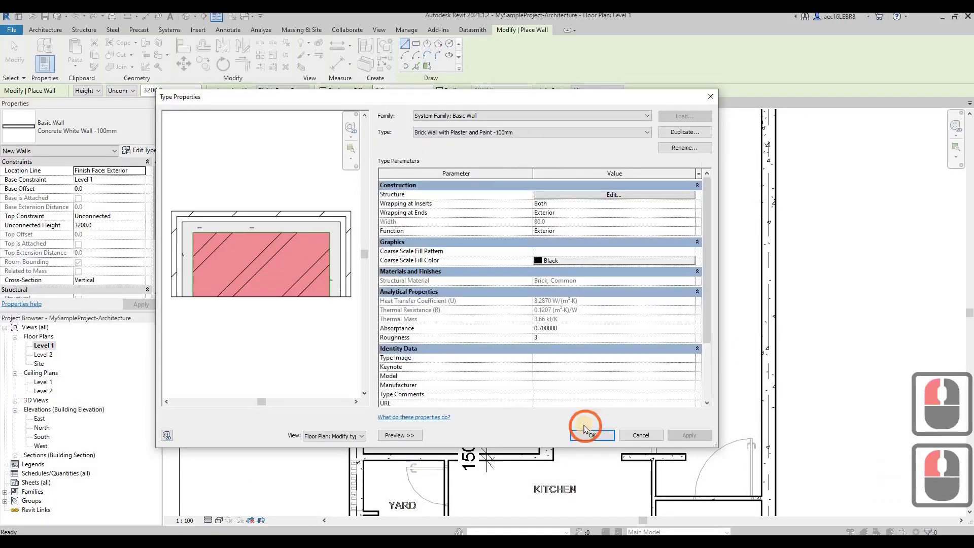
- Set the thickness of the brick wall type's Structure layer to 80 mm and accept the type properties
click(620, 198)
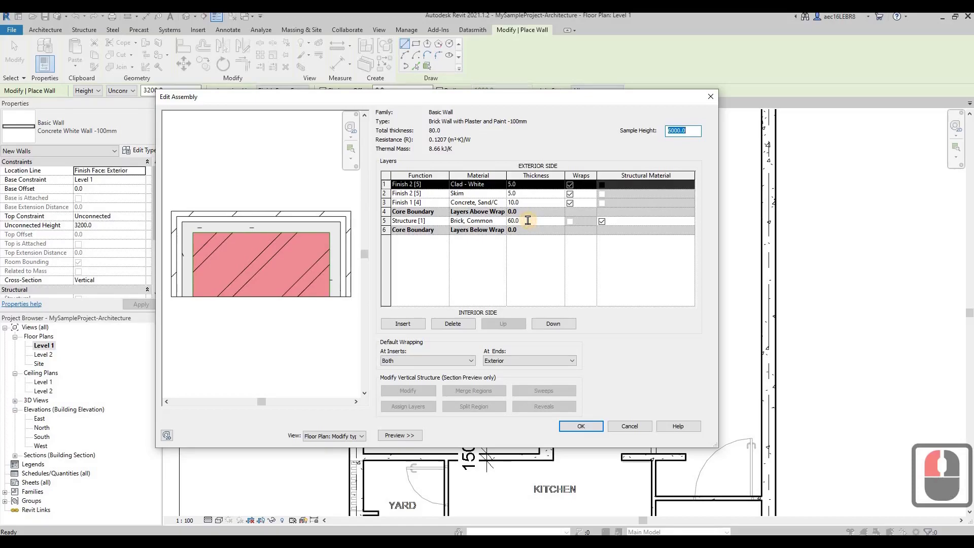
click(527, 220)
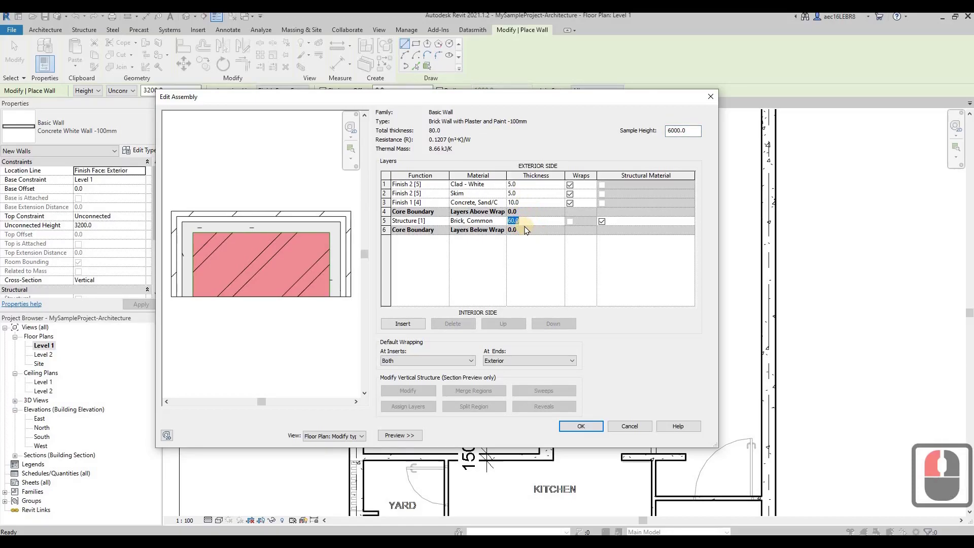
text(80)
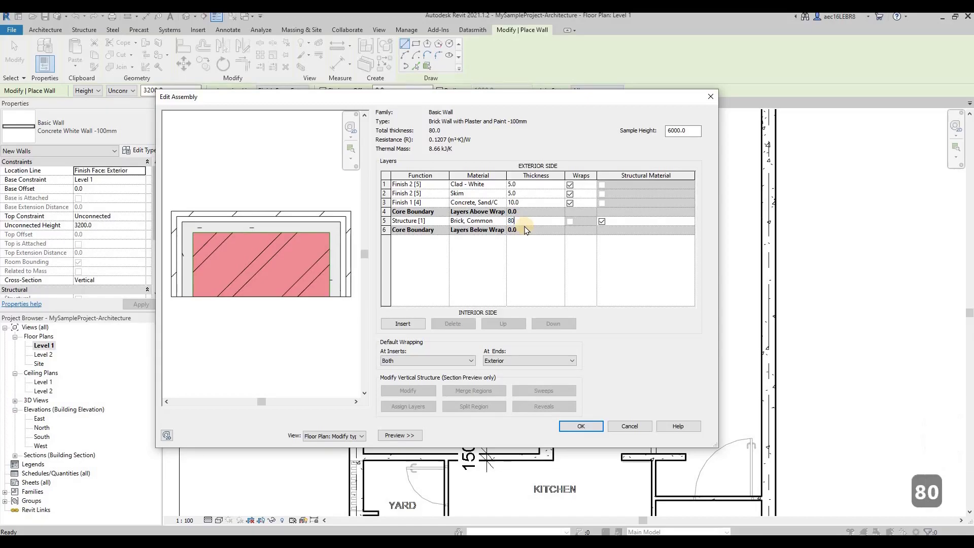
click(572, 429)
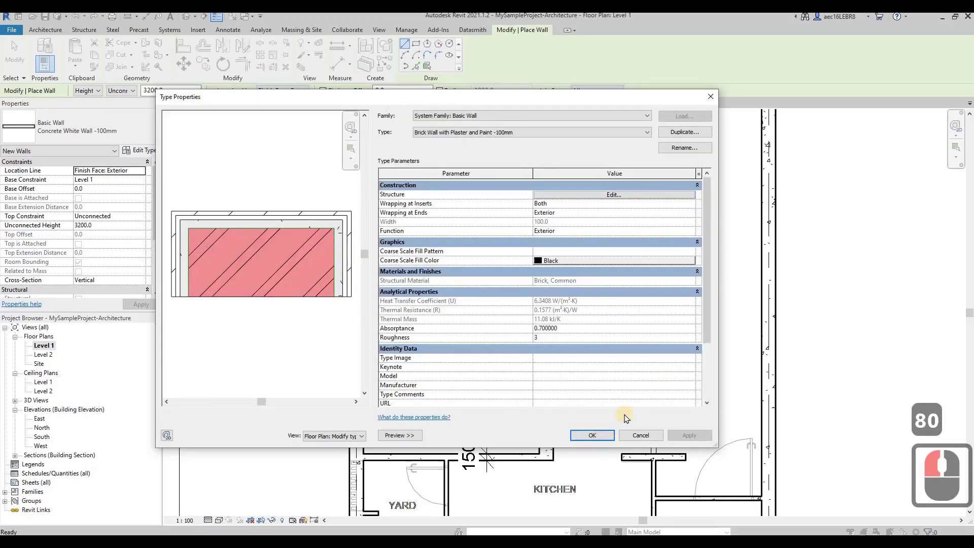
click(590, 435)
- Draw an L-shaped brick wall enclosing the master bathroom shaft, about 680 mm across and 320 mm down to the 150 mm wall
scroll(332, 304, up, 10)
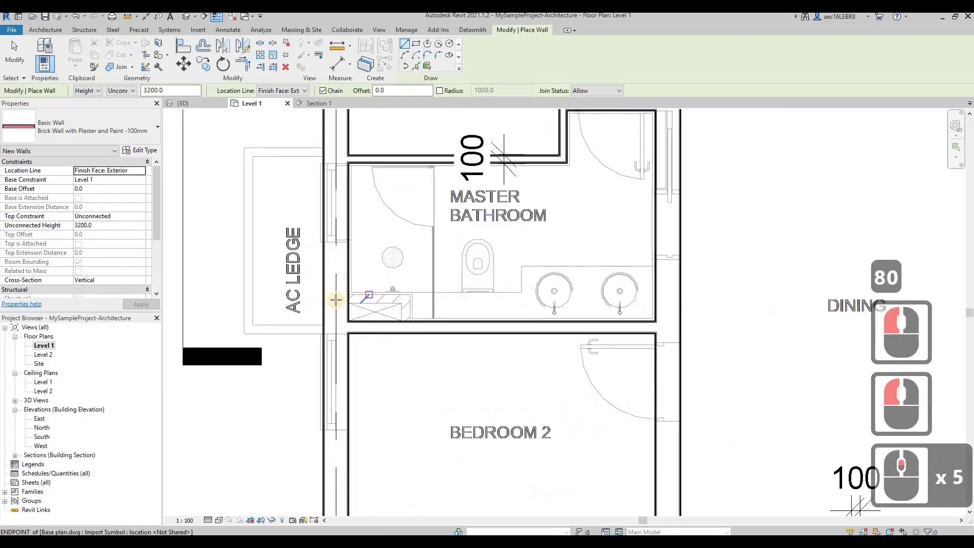
click(333, 313)
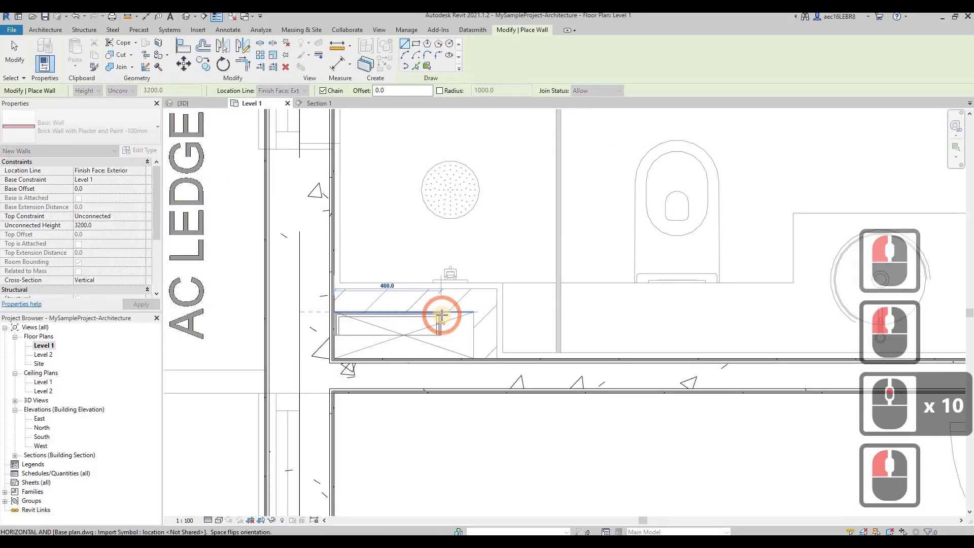
key(Escape)
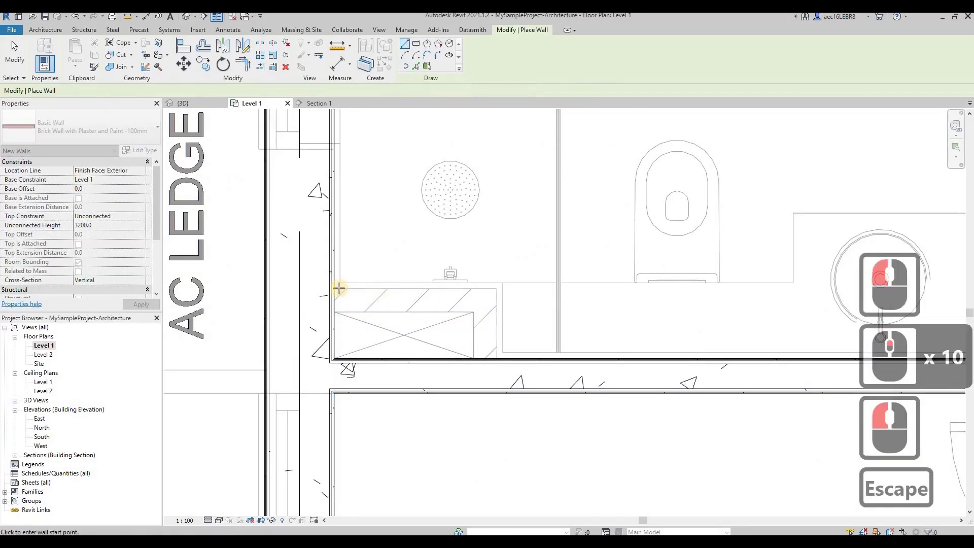
click(446, 288)
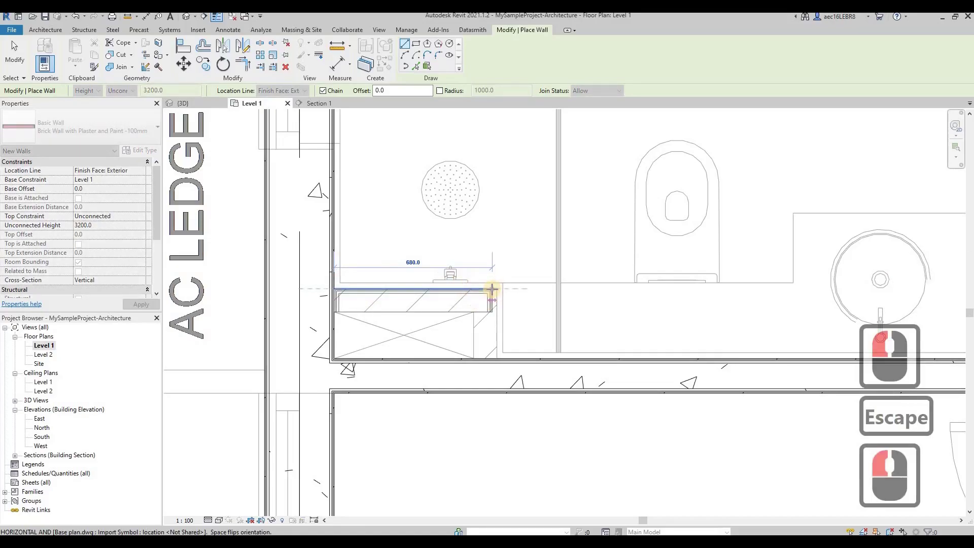
click(492, 289)
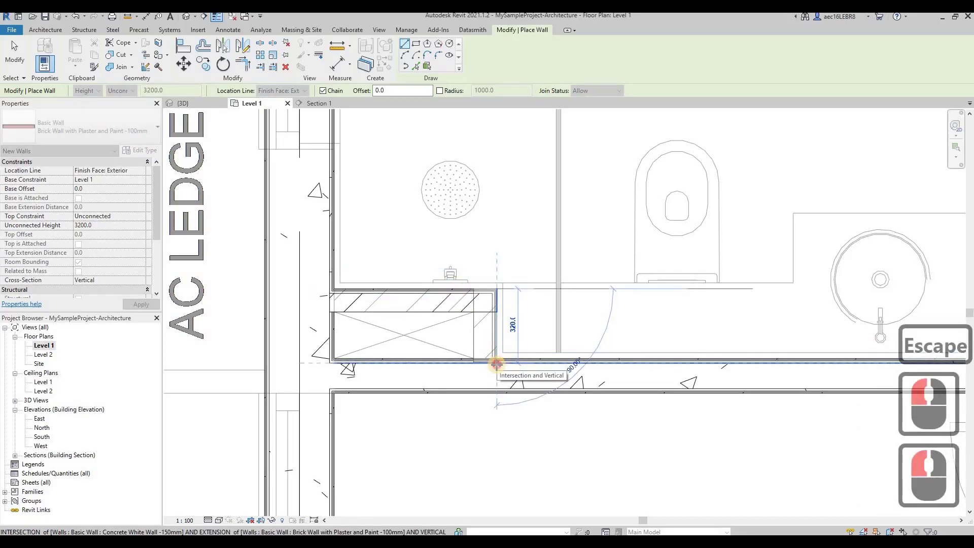
click(496, 364)
key(Escape)
- Draw a brick wall about 500 mm long closing the yard shaft, from the short wall's outer end to the 300 mm exterior wall
scroll(444, 278, down, 12)
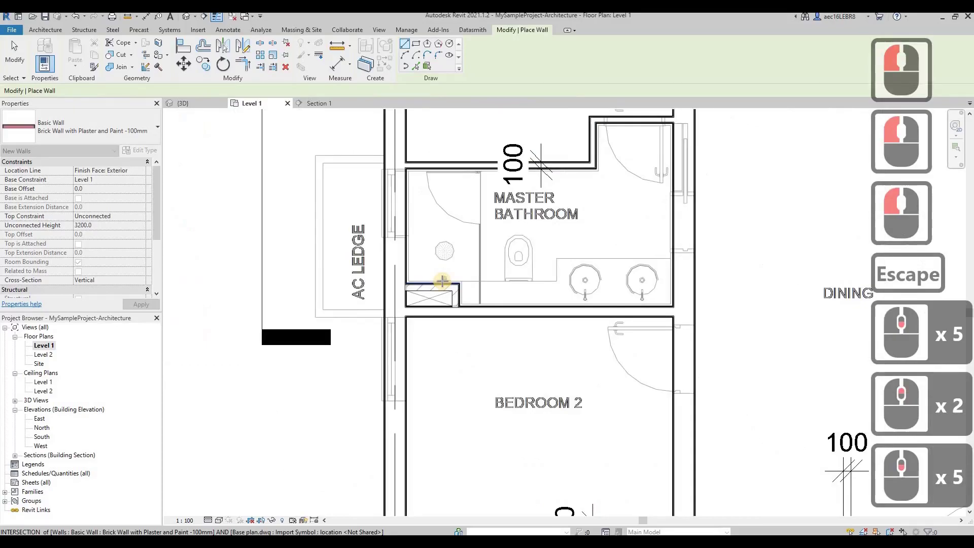
scroll(433, 372, down, 8)
scroll(434, 378, up, 12)
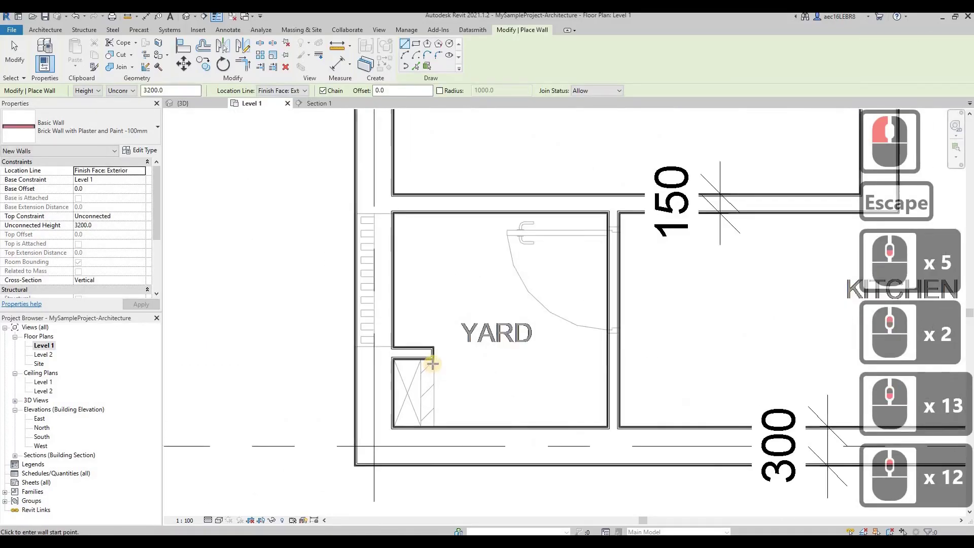
click(434, 359)
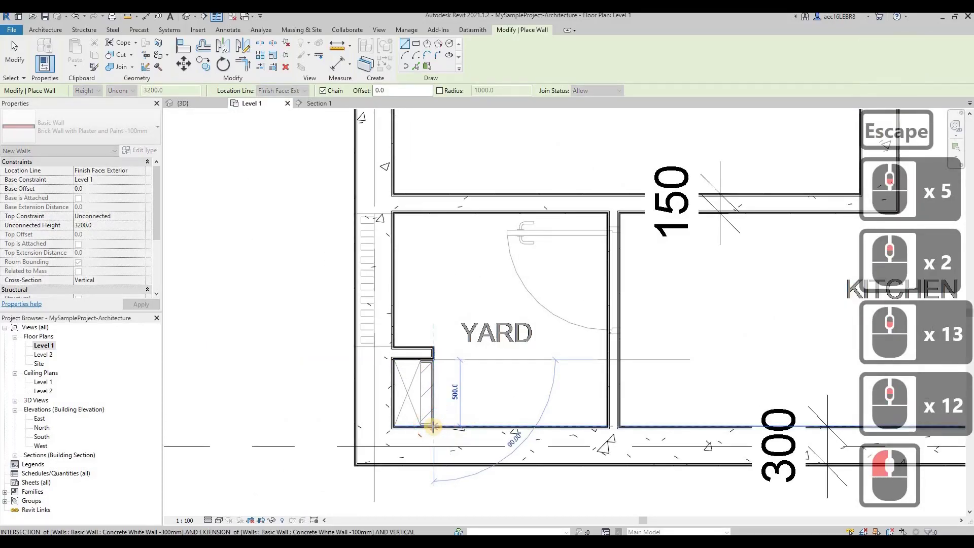
click(434, 427)
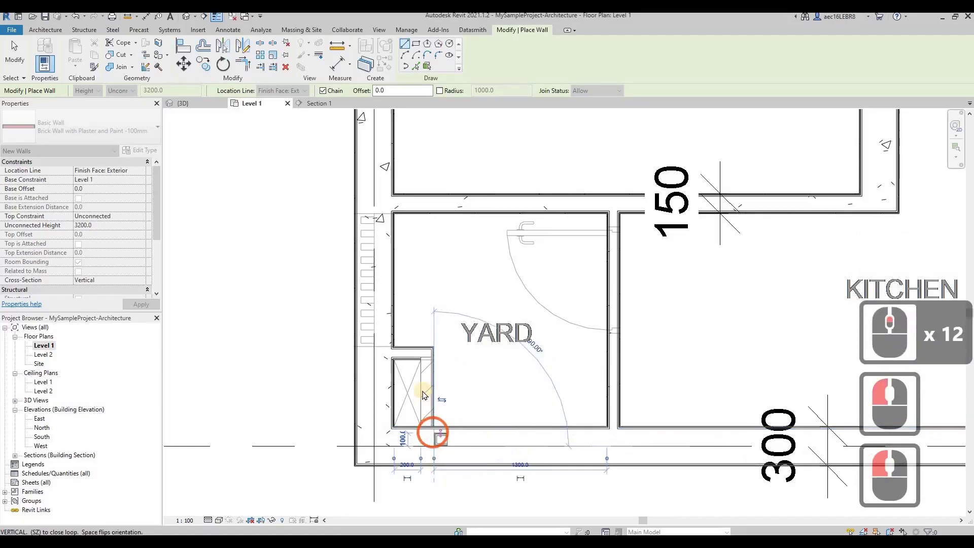
key(Escape)
key(Escape)
scroll(426, 273, down, 8)
key(Escape)
key(Escape)
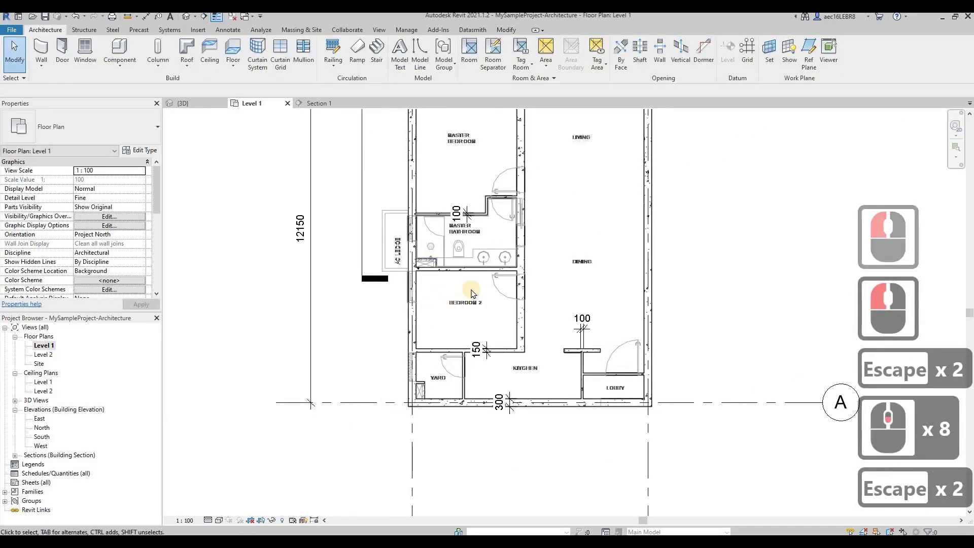
- Set the visual style of the Level 1 floor plan to Shaded and check the walls across the plan
scroll(469, 284, up, 4)
click(218, 519)
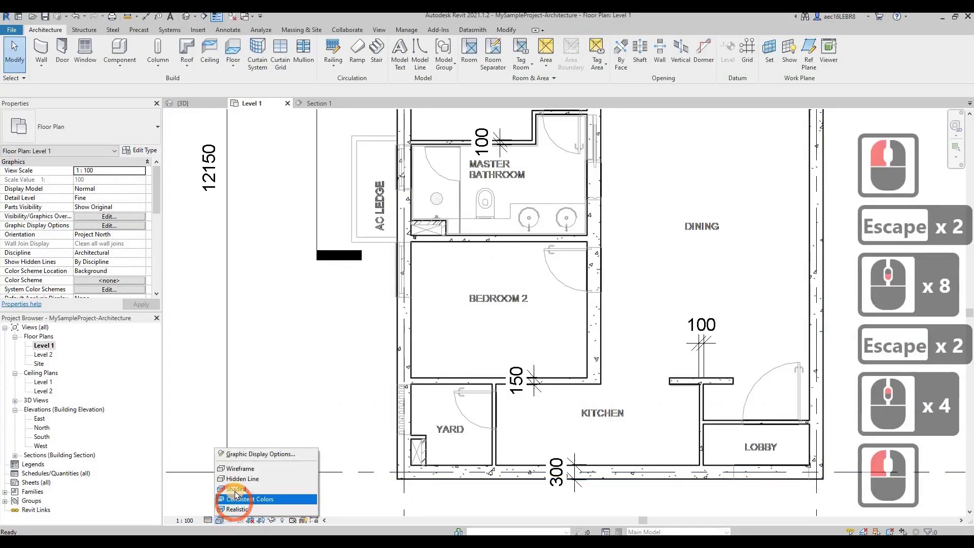
click(236, 489)
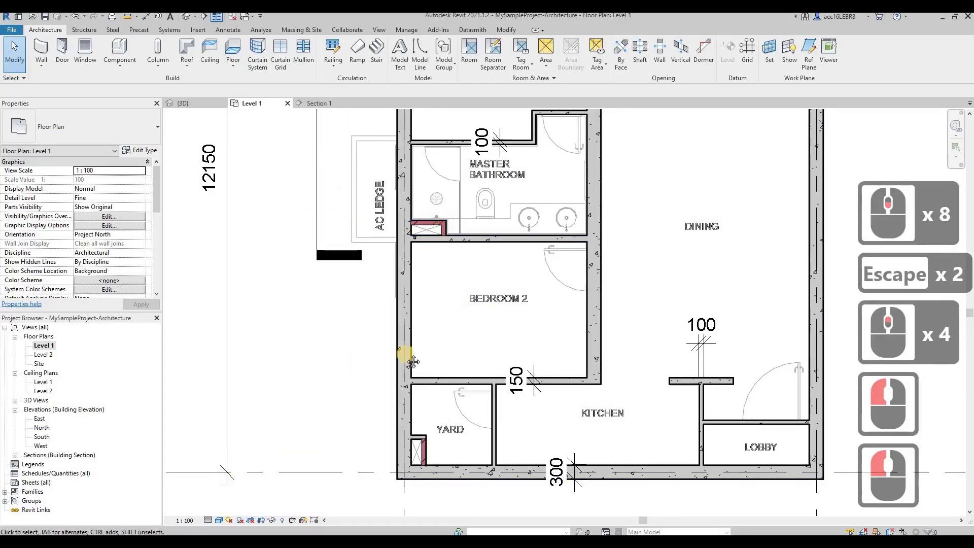
middle_drag(435, 232, 388, 270)
scroll(389, 273, down, 4)
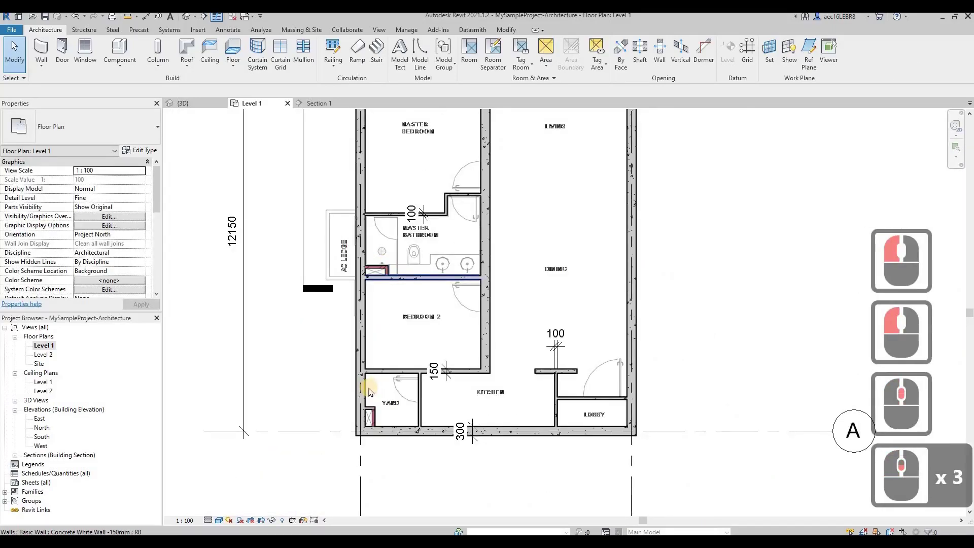
scroll(370, 378, up, 1)
scroll(370, 372, down, 3)
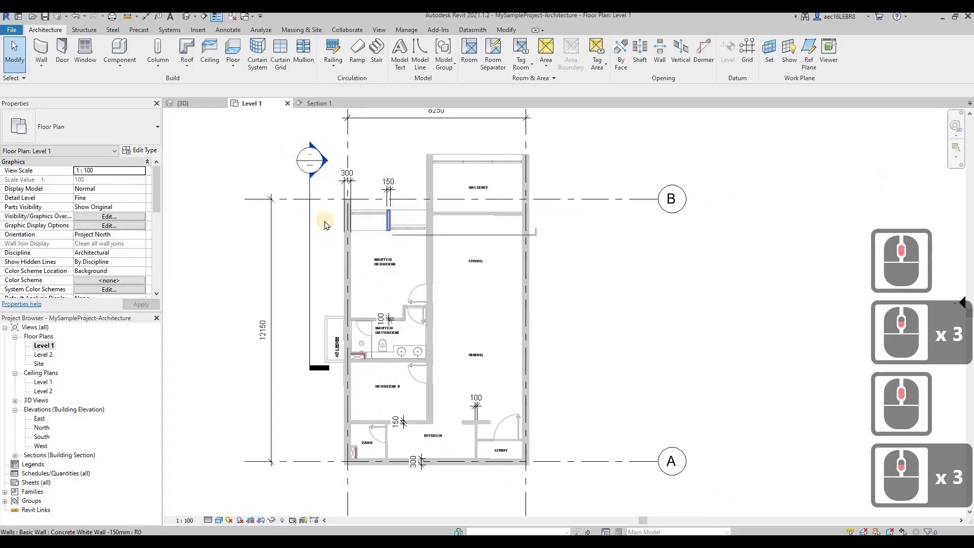
- Open the North and South building elevations to check the walls between Level 1 and Level 2
double_click(42, 427)
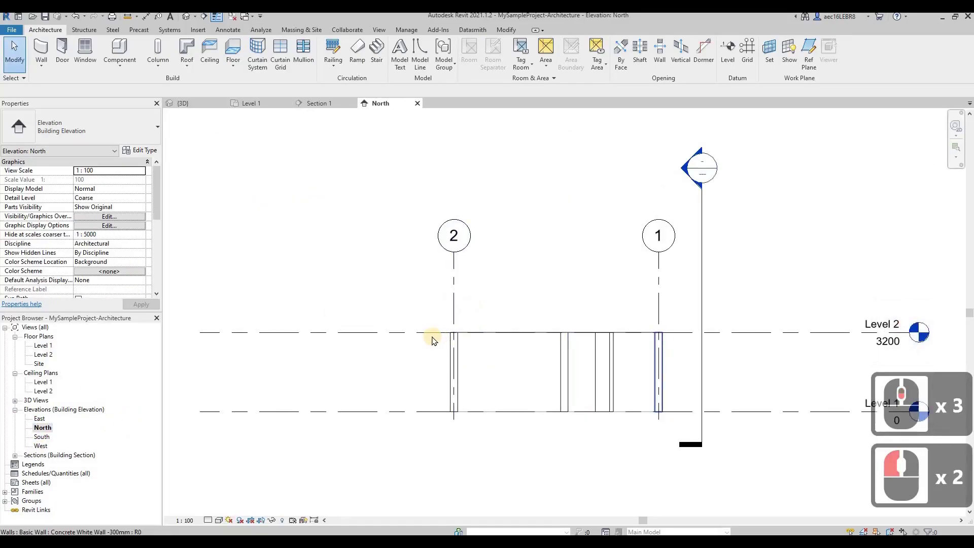
scroll(432, 336, down, 4)
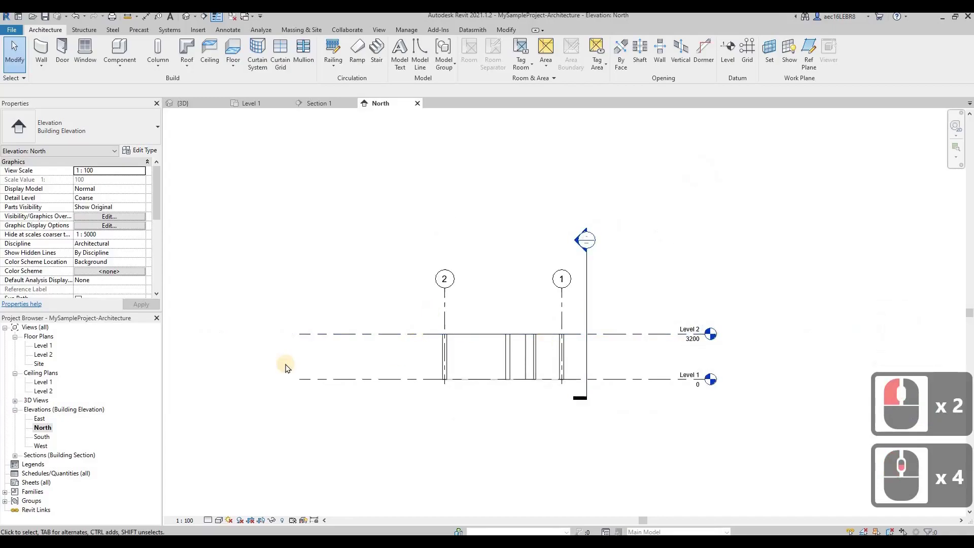
double_click(40, 437)
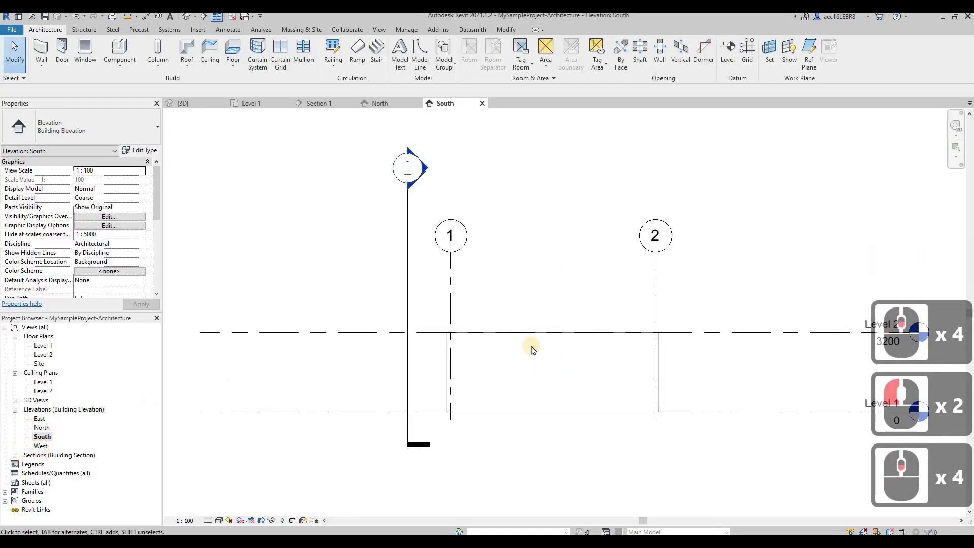
scroll(272, 344, down, 3)
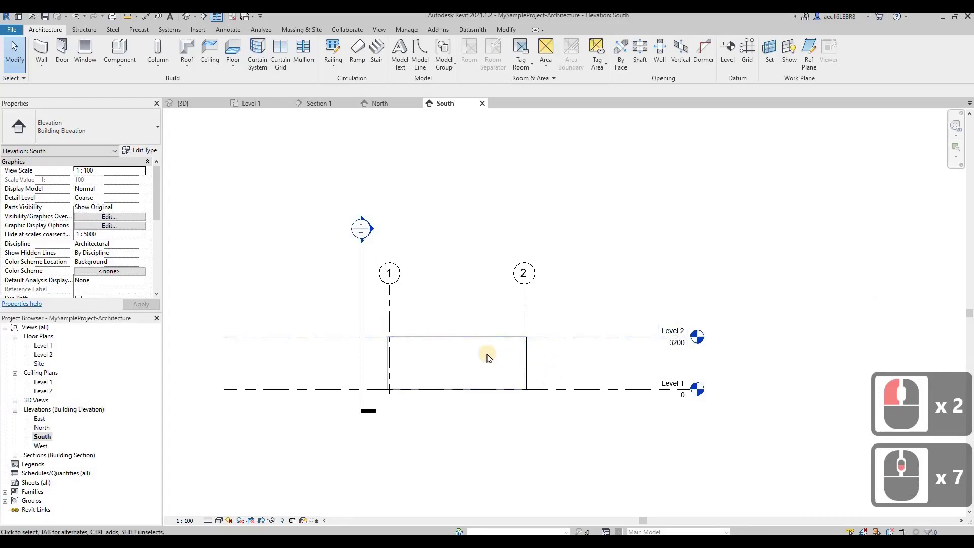
- Open the default 3D view and set it to Fine detail level and Shaded visual style
click(186, 20)
shift+middle_drag(347, 418, 680, 420)
shift+middle_drag(468, 394, 583, 342)
scroll(497, 405, up, 4)
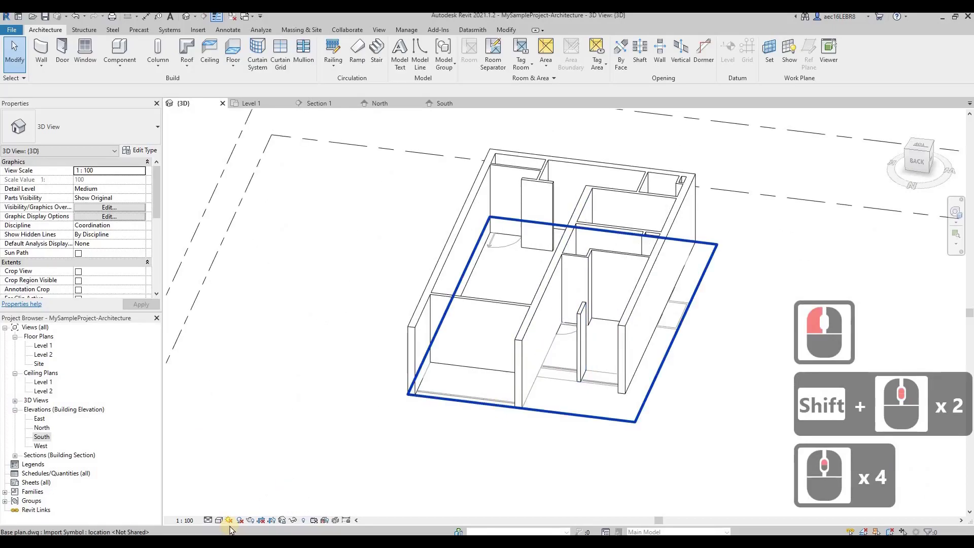
click(213, 521)
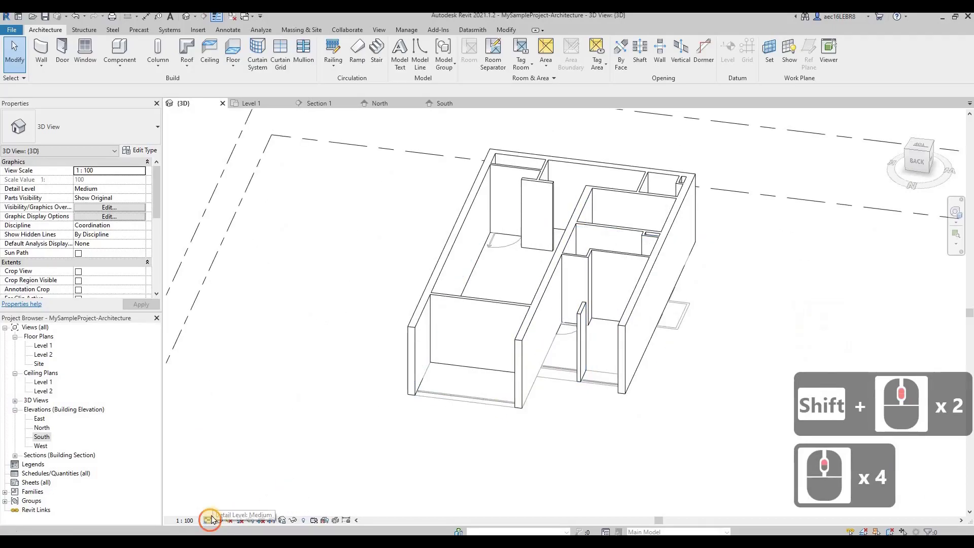
click(216, 508)
click(219, 519)
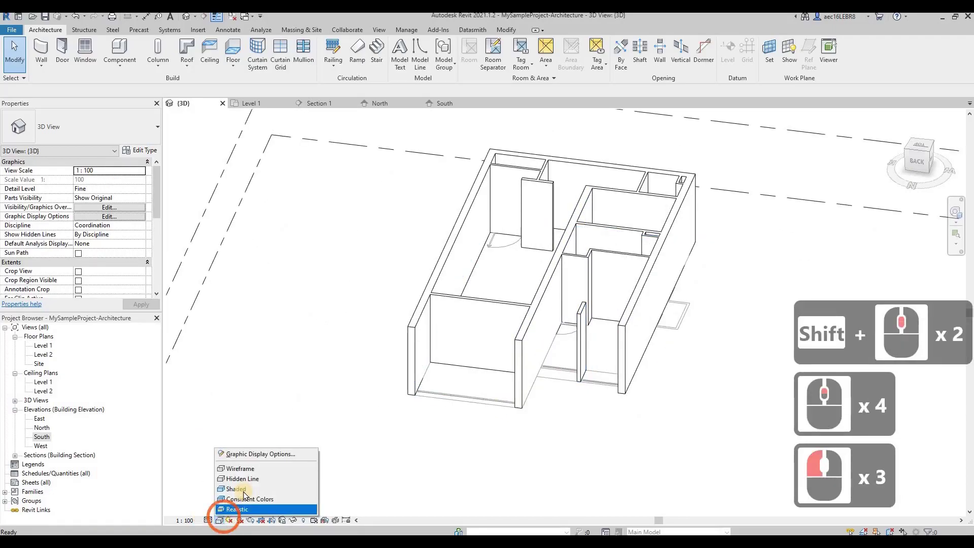
click(241, 489)
mouse_move(391, 385)
shift+middle_down()
mouse_move(485, 431)
mouse_move(425, 443)
mouse_move(456, 434)
mouse_move(460, 393)
mouse_move(409, 235)
shift+middle_up()
middle_click(369, 133)
middle_click(369, 133)
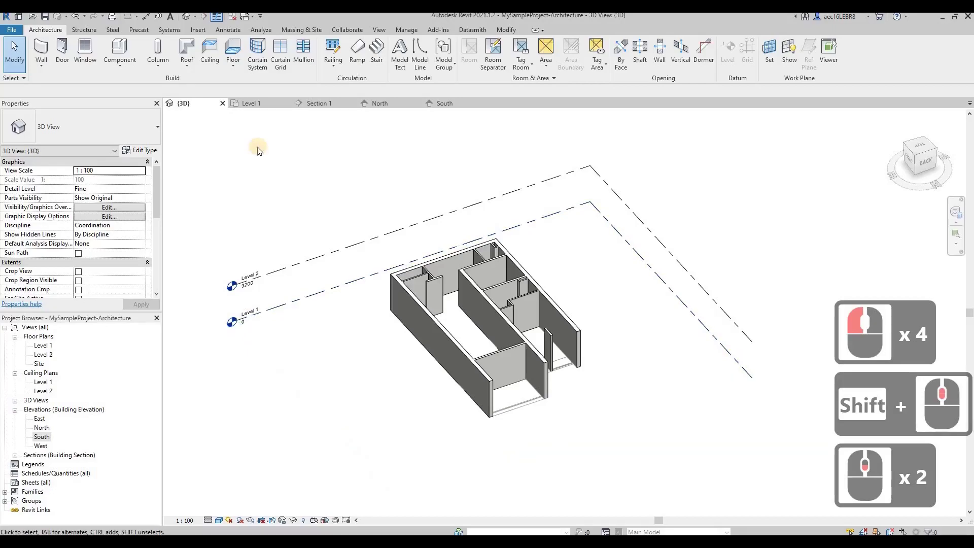
- Select the whole apartment in the Level 1 floor plan and isolate it in 3D with the Selection Box tool
click(254, 104)
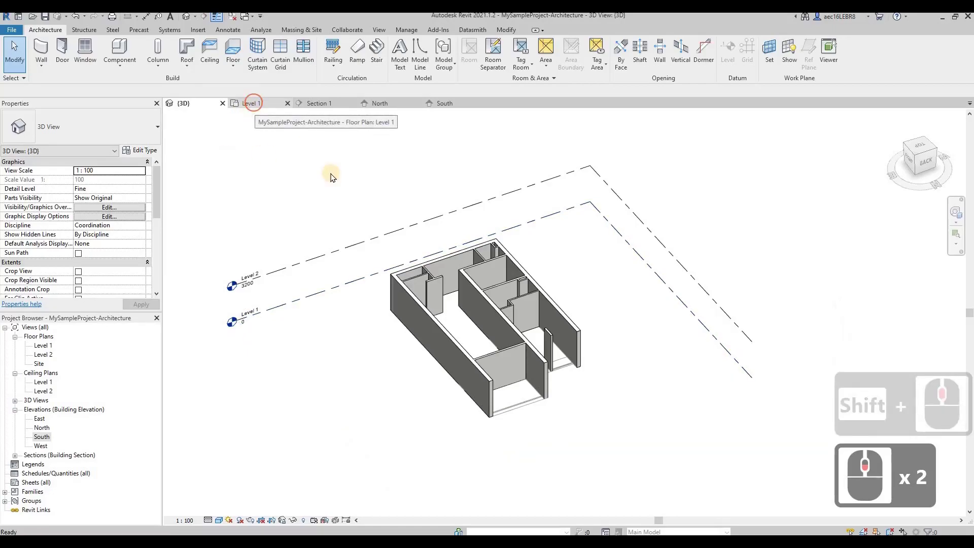
scroll(287, 135, down, 3)
drag(502, 412, 500, 409)
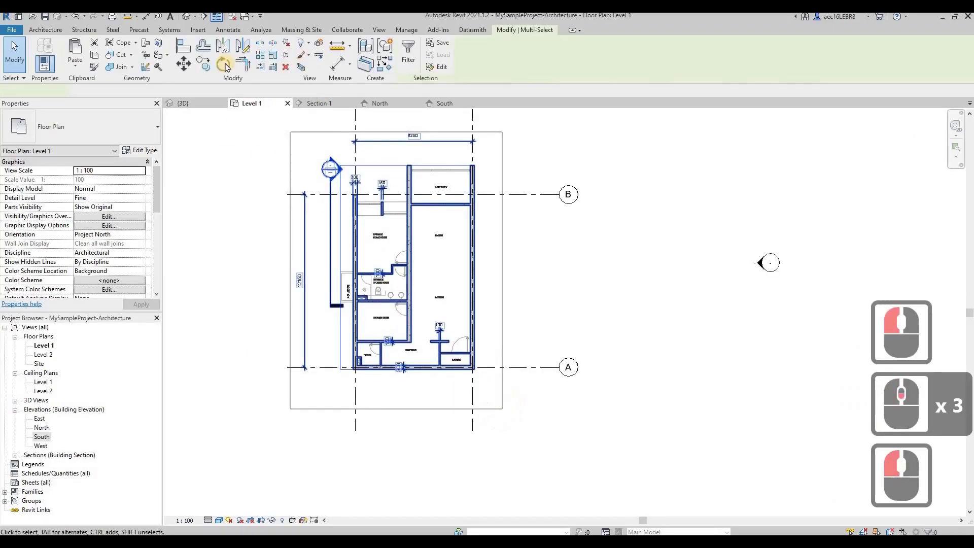
click(301, 68)
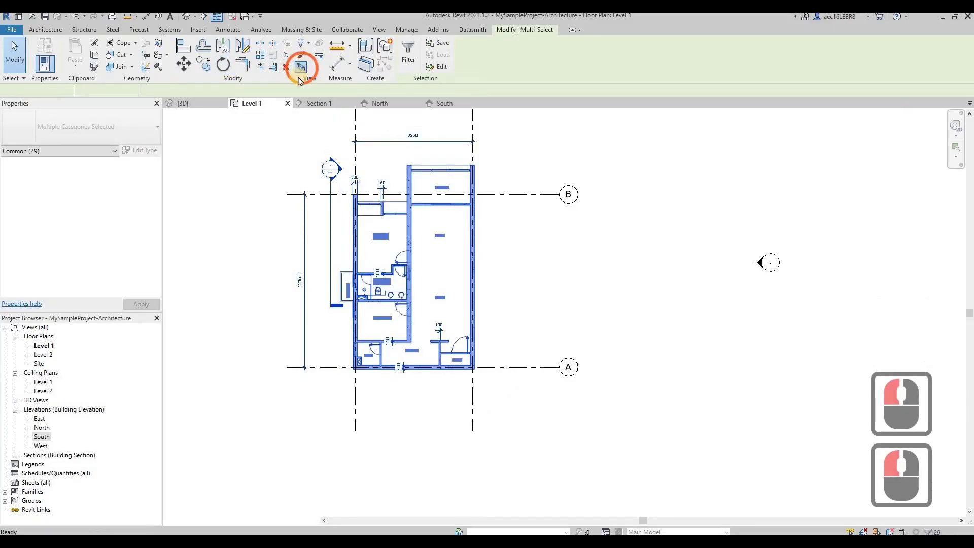
key(Escape)
- Cut through the model by pulling one long side of the section box inward past the exterior wall, and extend it back outside
click(613, 221)
shift+middle_drag(652, 238, 470, 318)
drag(470, 318, 528, 315)
shift+middle_drag(450, 348, 559, 338)
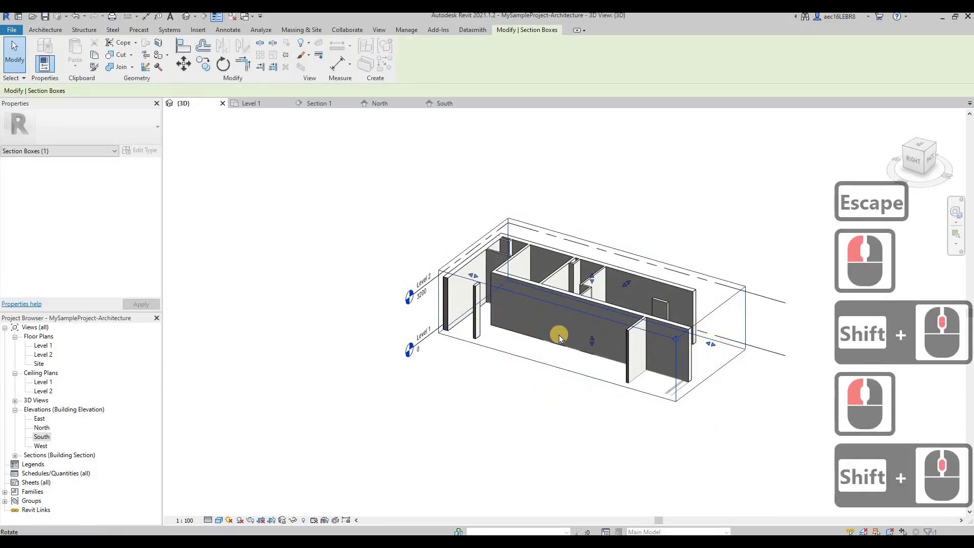
drag(608, 355, 610, 353)
shift+middle_drag(563, 370, 565, 304)
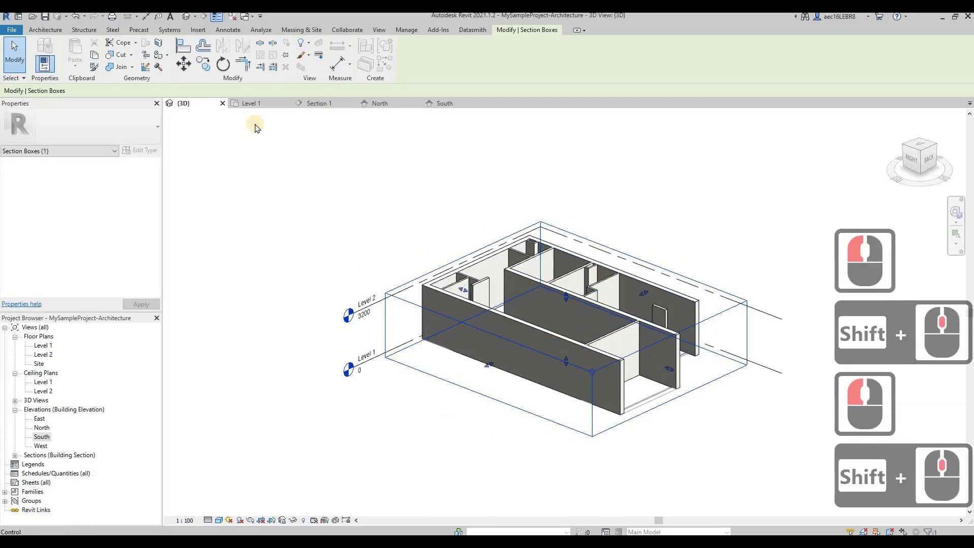
key(Escape)
- In the Level 1 floor plan, move the Section 1 line inside the apartment so it cuts through the bedrooms
click(320, 103)
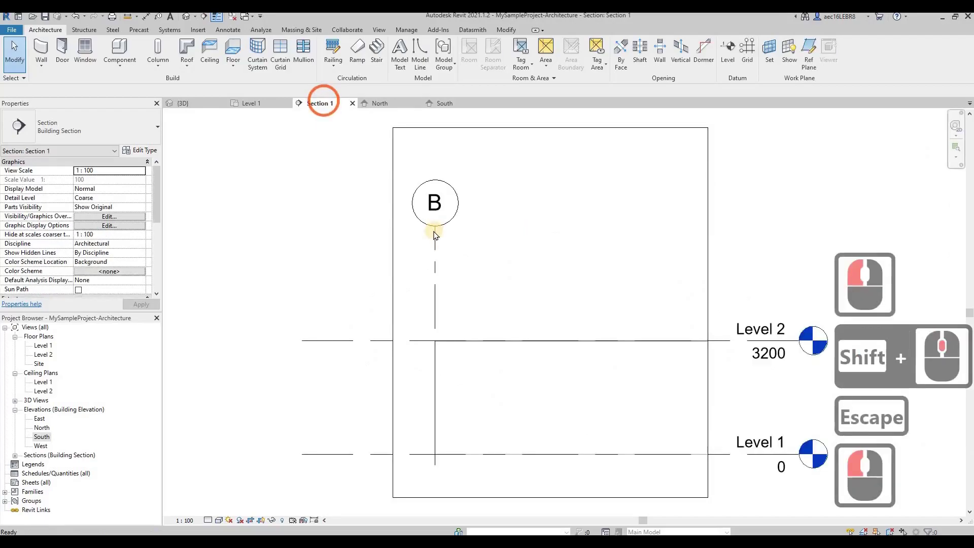
click(252, 103)
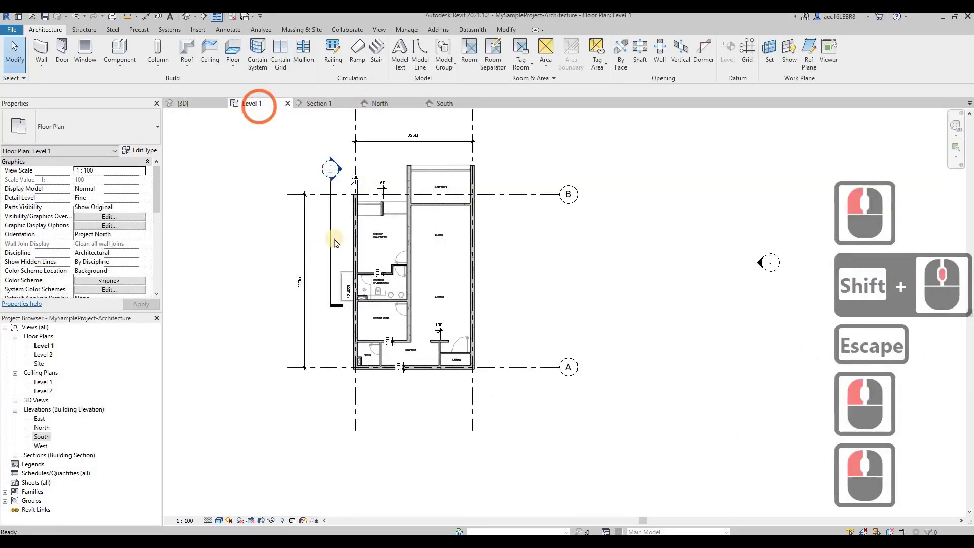
key(Escape)
click(415, 299)
mouse_move(397, 234)
mouse_down()
mouse_move(401, 226)
mouse_move(404, 247)
mouse_up()
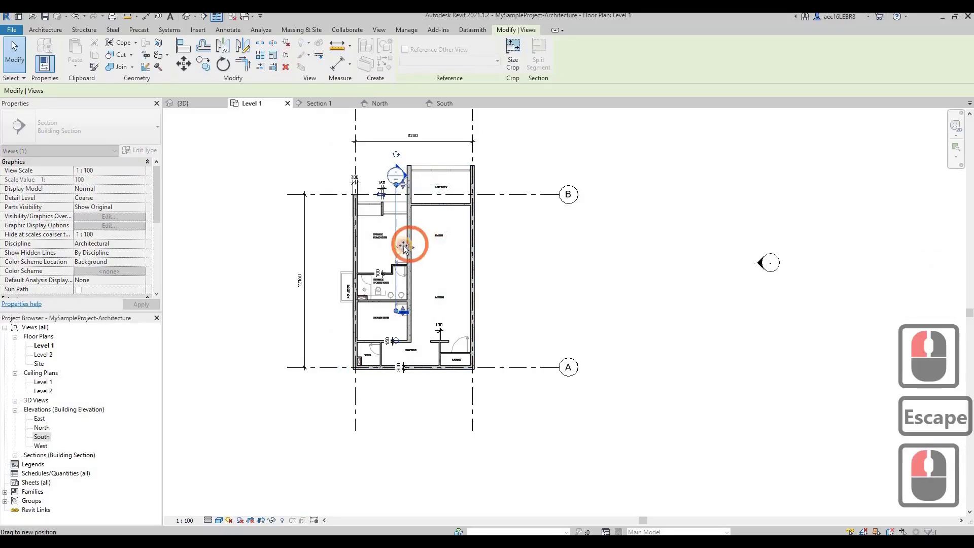
- Extend the tail end of the section line past the exterior wall on grid A
drag(396, 311, 395, 381)
drag(395, 312, 393, 319)
click(394, 347)
click(392, 369)
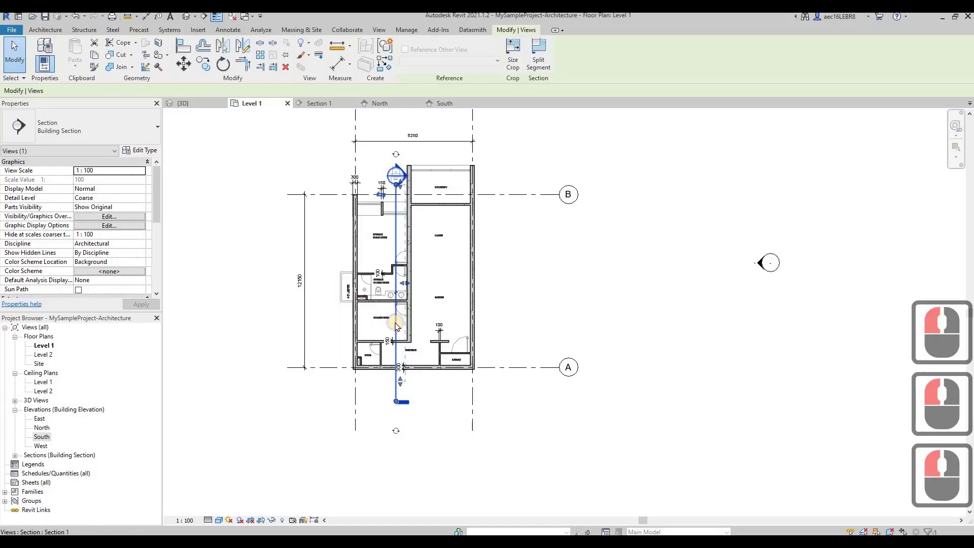
- Go to the view of the section line and set it to Fine detail level and Shaded visual style
right_click(395, 323)
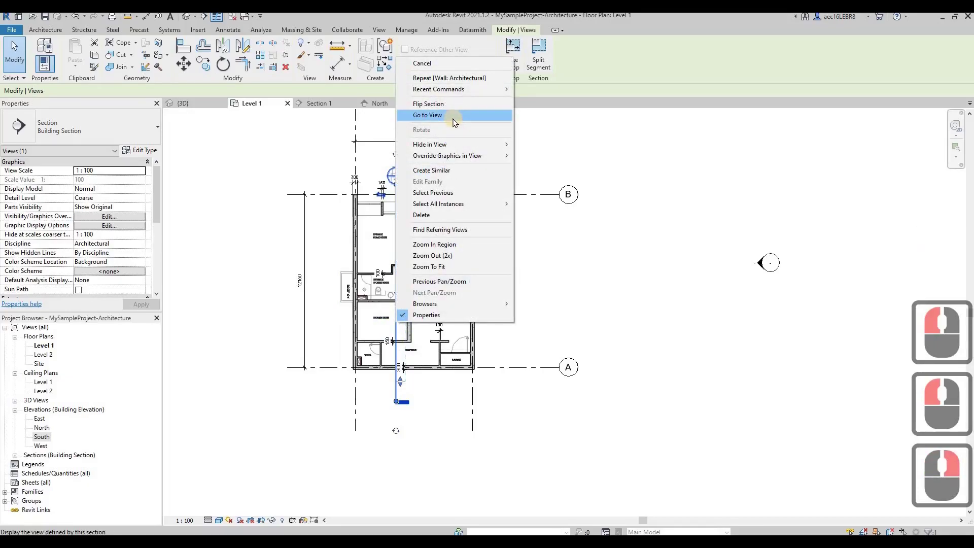
click(453, 117)
scroll(386, 289, down, 3)
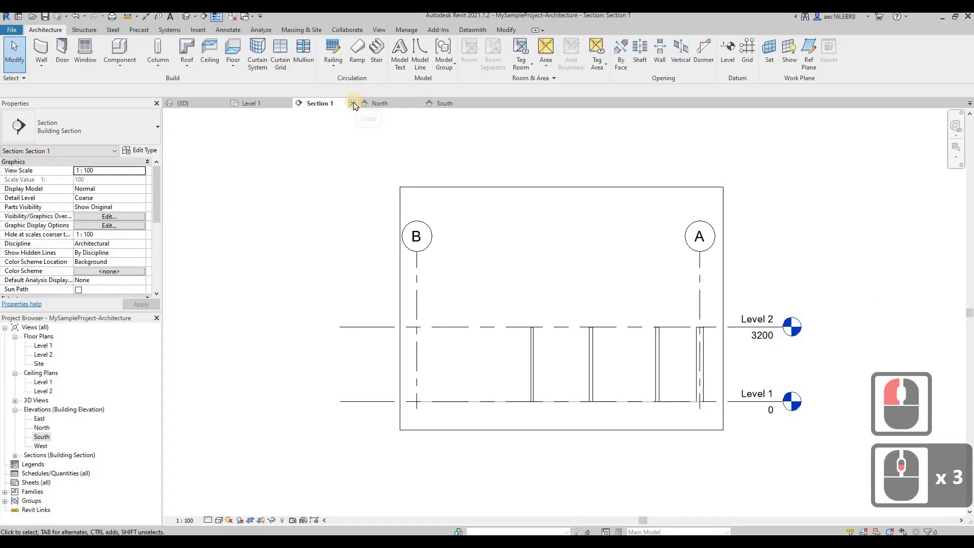
click(209, 520)
click(216, 507)
click(220, 520)
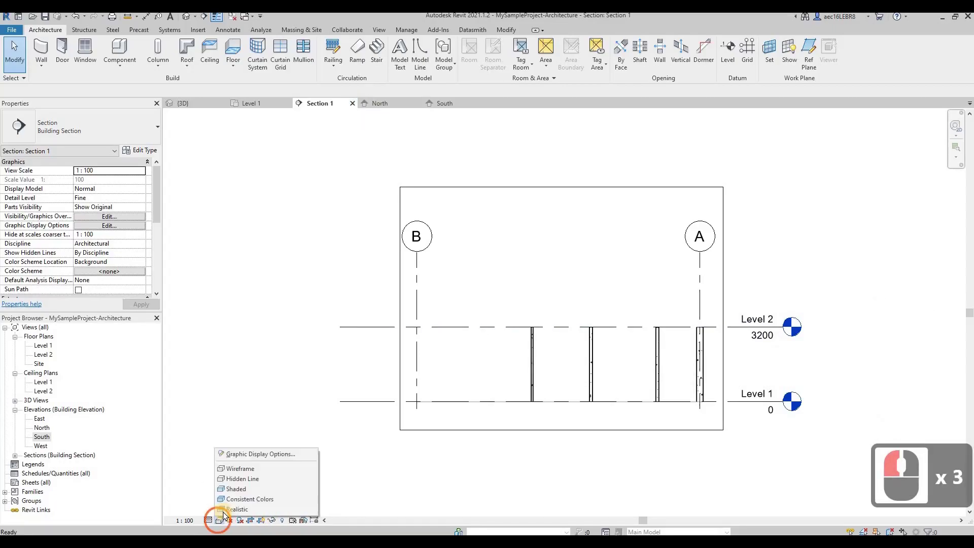
click(237, 488)
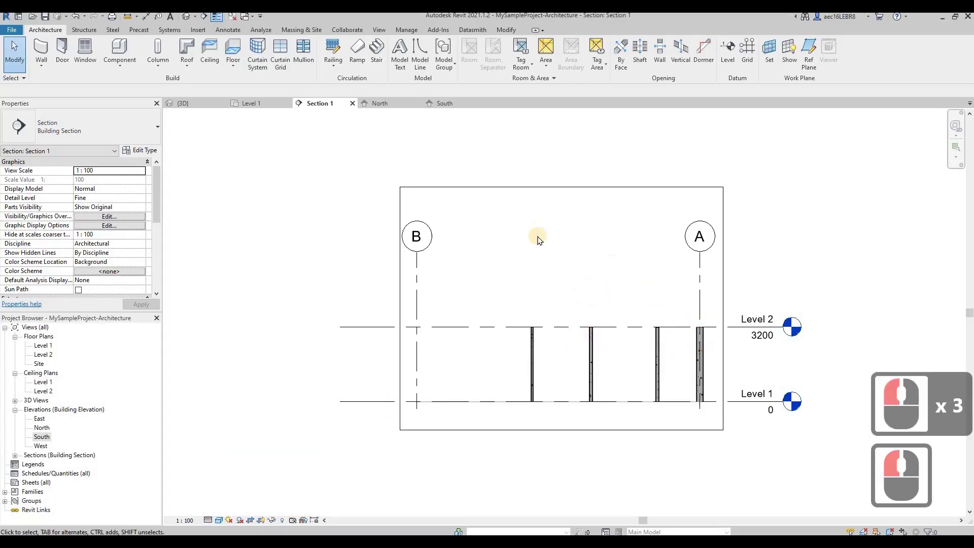
key(Escape)
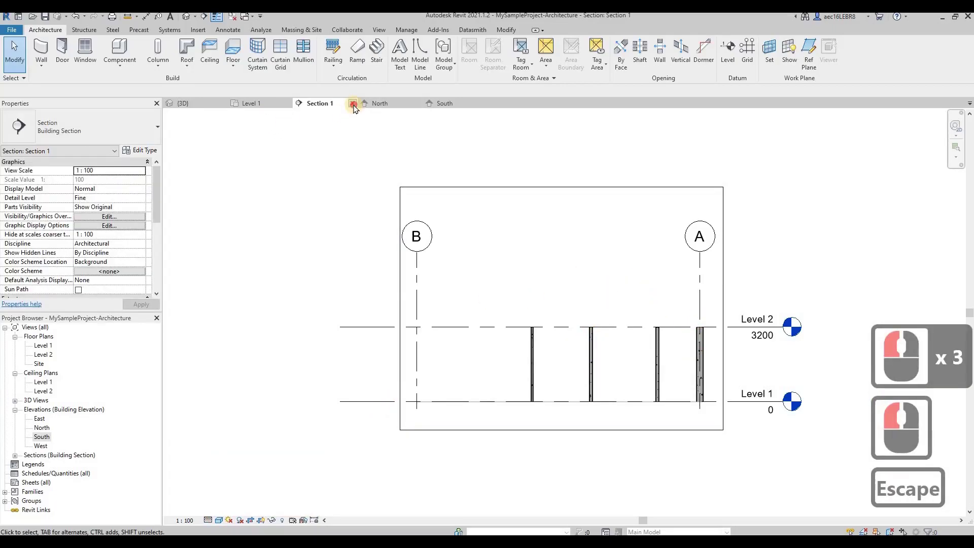
- Close the Section 1 view and return to the Level 1 floor plan of the apartment
click(352, 103)
scroll(623, 262, up, 3)
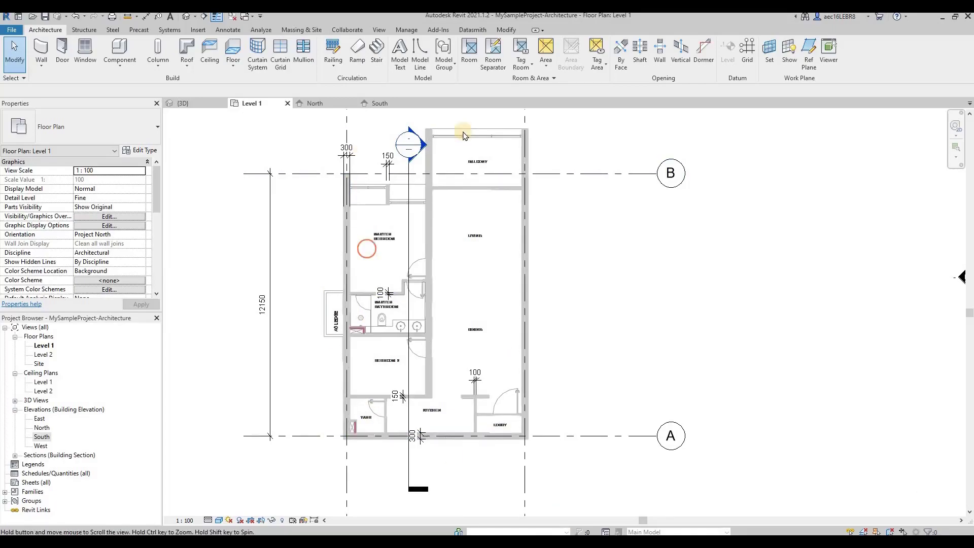
middle_drag(433, 110, 450, 131)
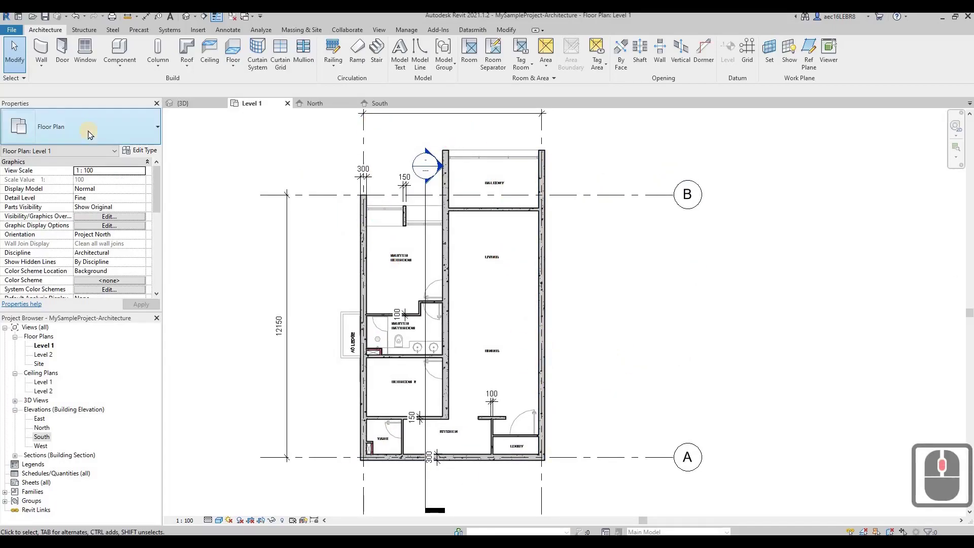